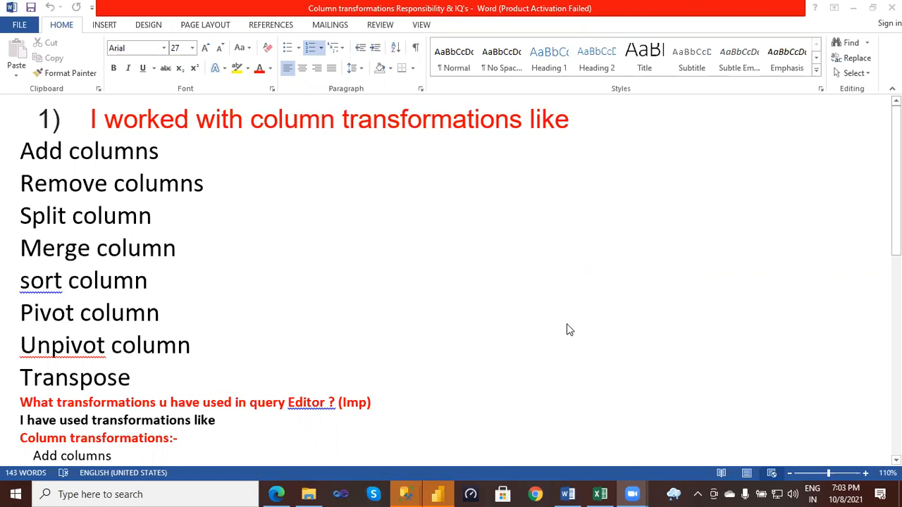
- Switch to the Excel workbook and examine the extract, transform and load diagrams on the Basic transformations sheet
{"action": "left_click", "coordinate": [600, 494]}
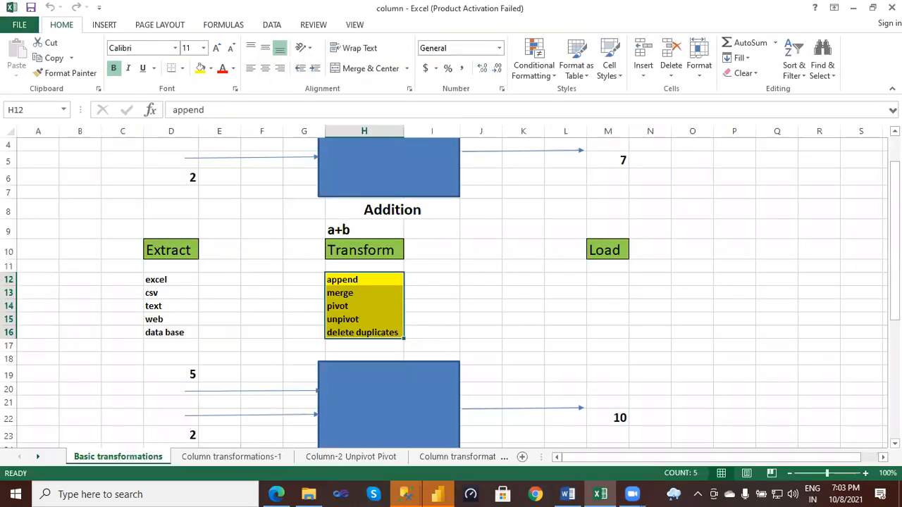
{"action": "left_click_drag", "start_coordinate": [896, 255], "coordinate": [844, 172]}
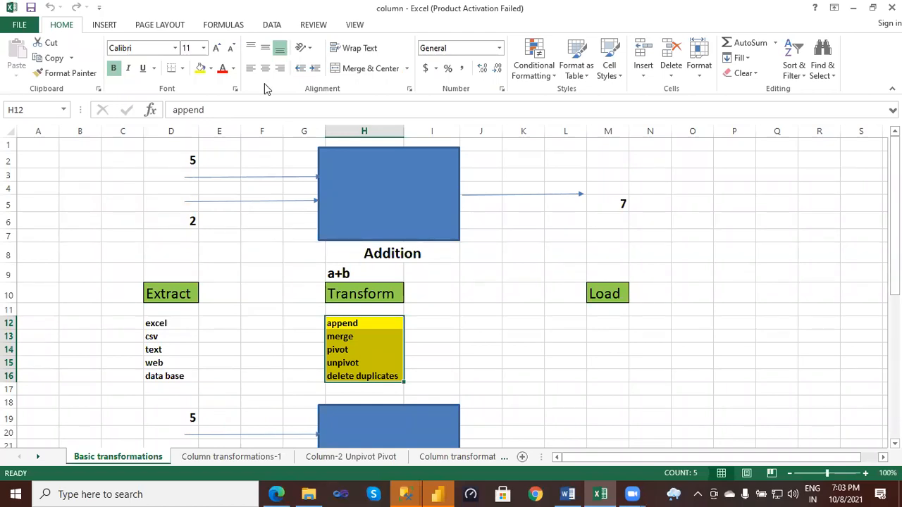
{"action": "left_click", "coordinate": [139, 321]}
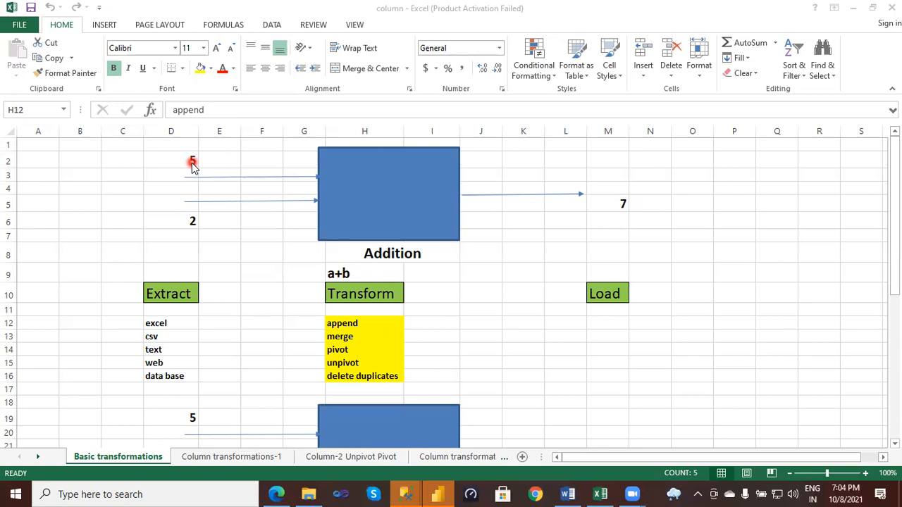
{"action": "key", "text": "XF86AudioRaiseVolume"}
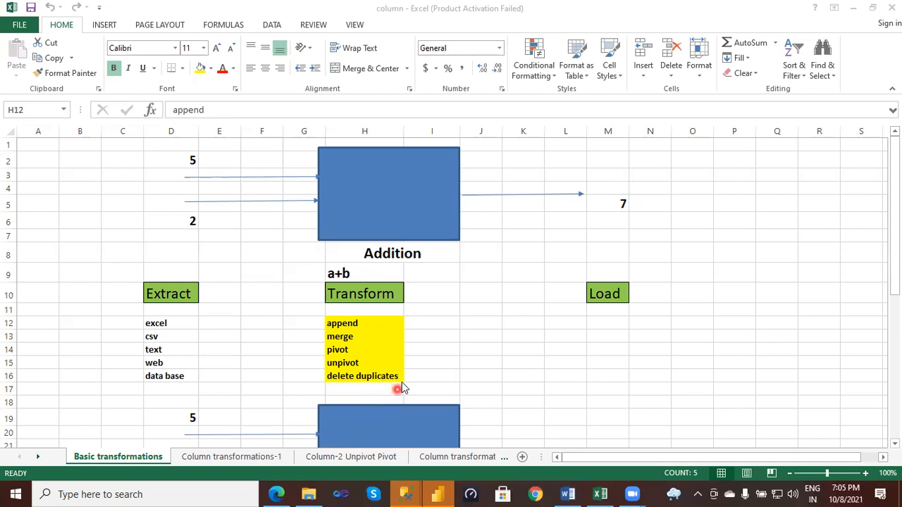
{"action": "scroll", "coordinate": [460, 350], "scroll_direction": "down", "scroll_amount": 3}
{"action": "scroll", "coordinate": [460, 350], "scroll_direction": "down", "scroll_amount": 4}
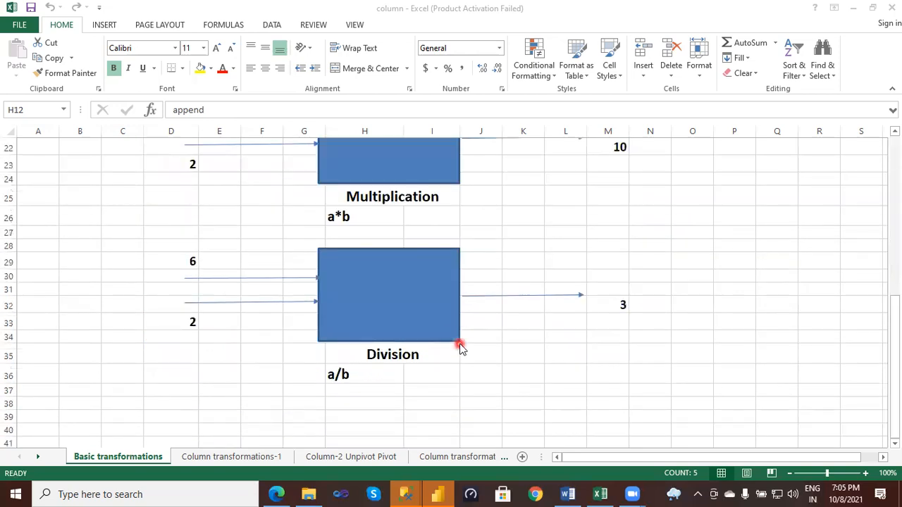
{"action": "scroll", "coordinate": [459, 347], "scroll_direction": "up", "scroll_amount": 1}
{"action": "scroll", "coordinate": [459, 342], "scroll_direction": "up", "scroll_amount": 6}
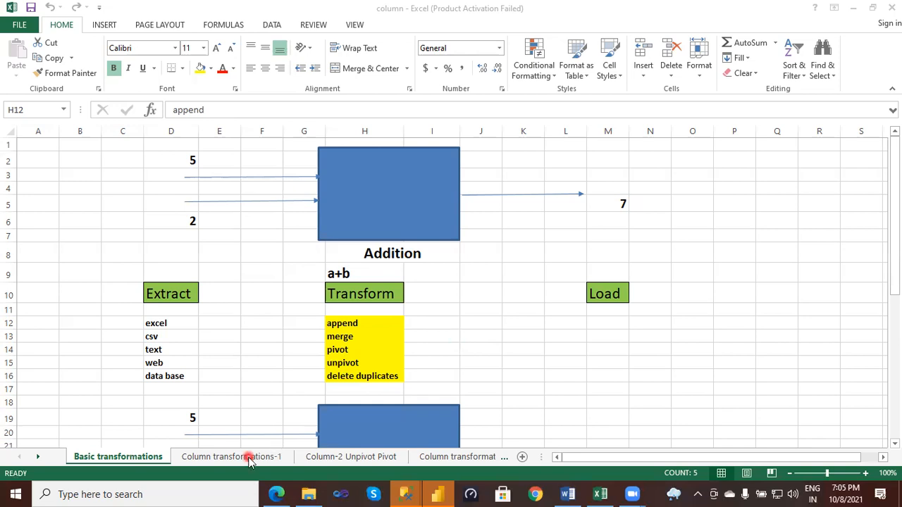
- Switch to the Word document and review the list of column transformations from Add columns to Transpose
{"action": "left_click", "coordinate": [569, 494]}
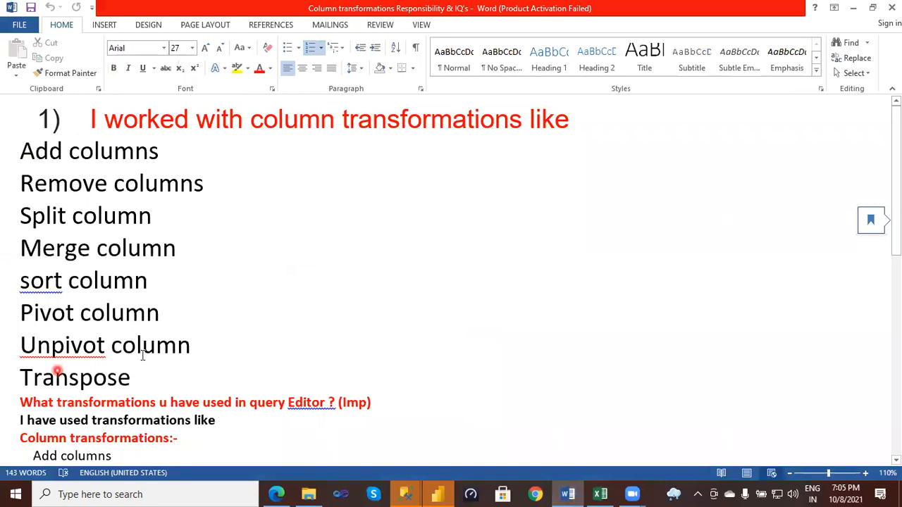
{"action": "mouse_move", "coordinate": [98, 136]}
{"action": "left_mouse_down"}
{"action": "mouse_move", "coordinate": [48, 135]}
{"action": "mouse_move", "coordinate": [36, 381]}
{"action": "mouse_move", "coordinate": [232, 369]}
{"action": "mouse_move", "coordinate": [247, 255]}
{"action": "mouse_move", "coordinate": [22, 141]}
{"action": "left_mouse_up"}
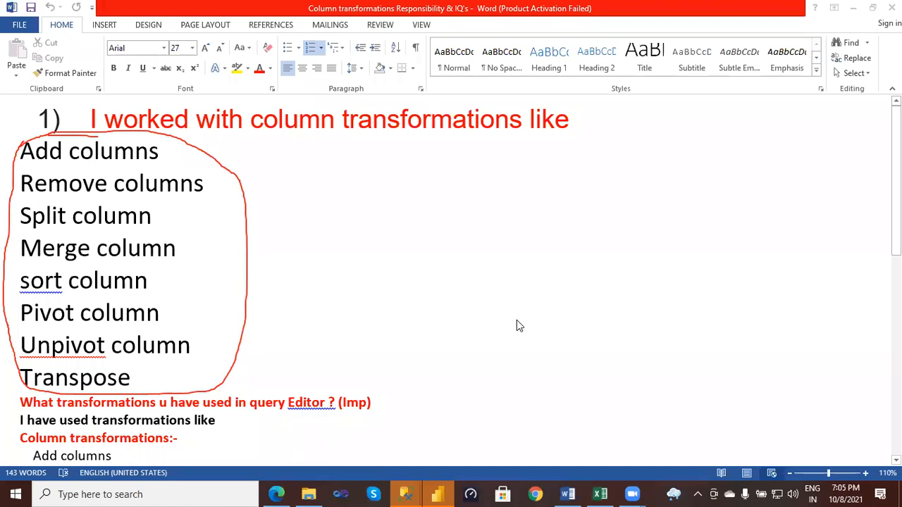
{"action": "key", "text": "Escape"}
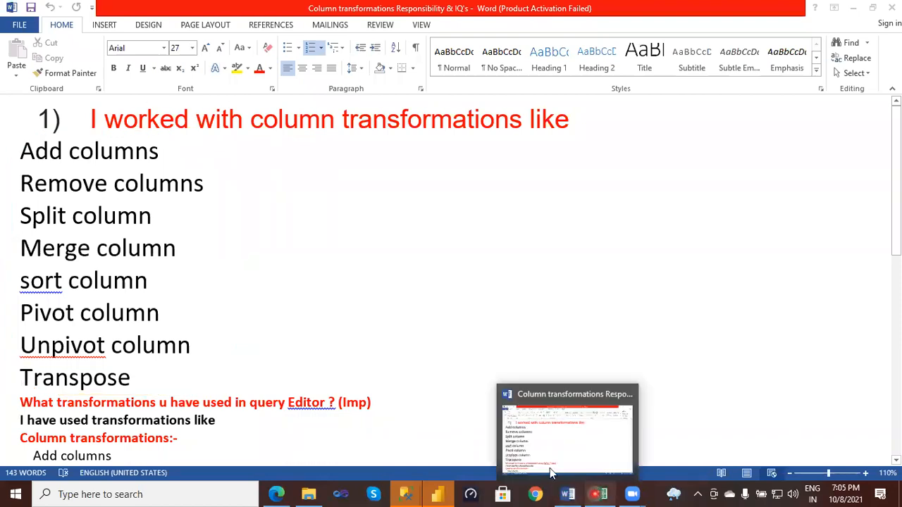
- Return to the Excel workbook and examine the add and remove column examples on the Column transformations-1 sheet
{"action": "left_click", "coordinate": [253, 450]}
{"action": "left_click", "coordinate": [246, 457]}
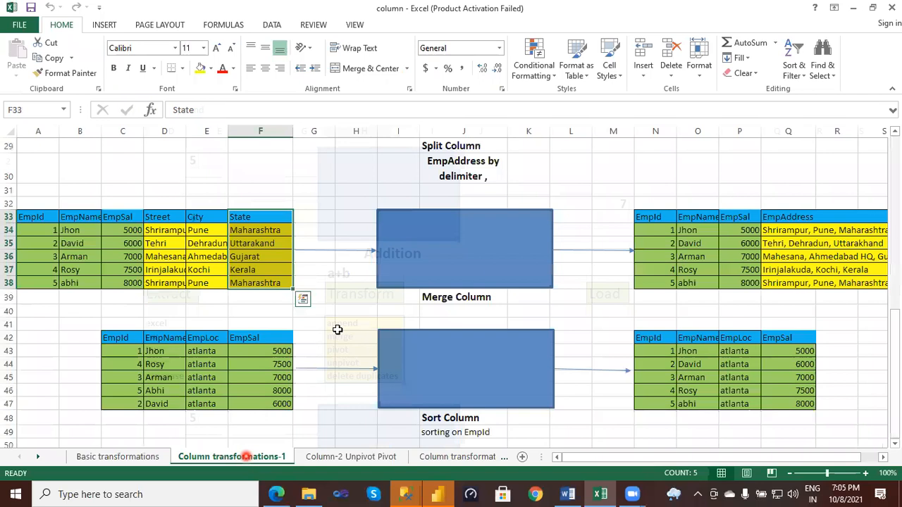
{"action": "scroll", "coordinate": [502, 272], "scroll_direction": "up", "scroll_amount": 1}
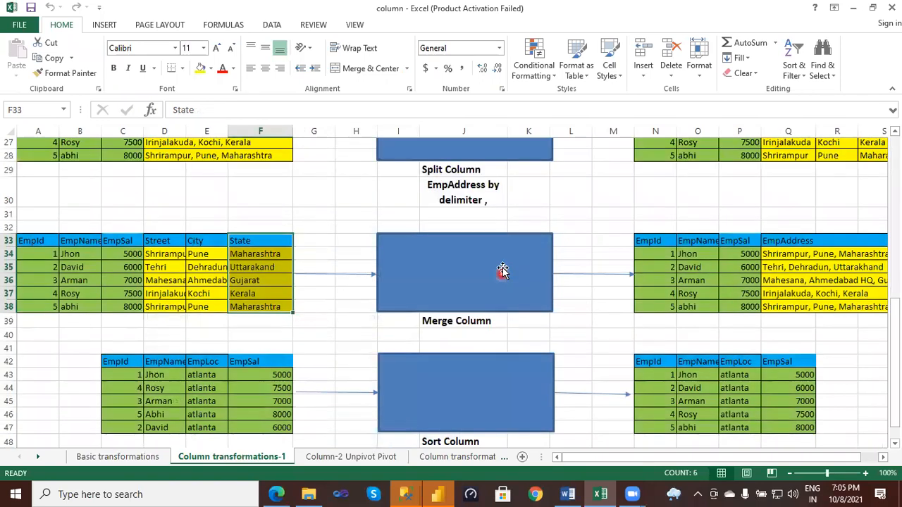
{"action": "scroll", "coordinate": [502, 272], "scroll_direction": "up", "scroll_amount": 8}
{"action": "scroll", "coordinate": [267, 233], "scroll_direction": "up", "scroll_amount": 1}
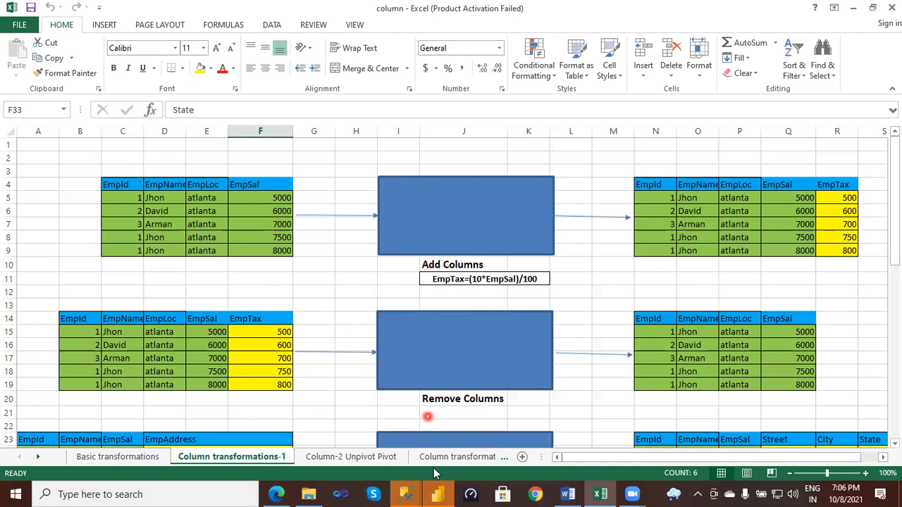
- Switch to Power BI Desktop, dismiss the start screen and begin importing data from an Excel workbook
{"action": "left_click", "coordinate": [438, 495]}
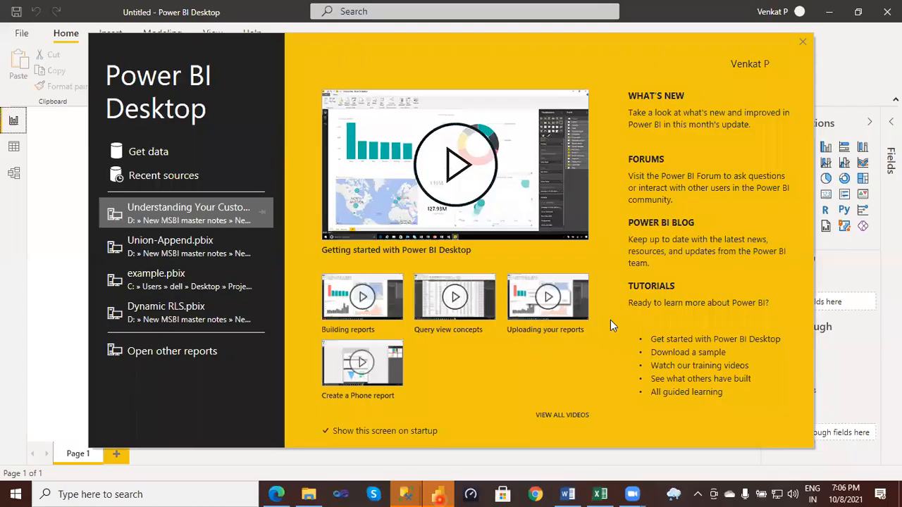
{"action": "left_click", "coordinate": [802, 43]}
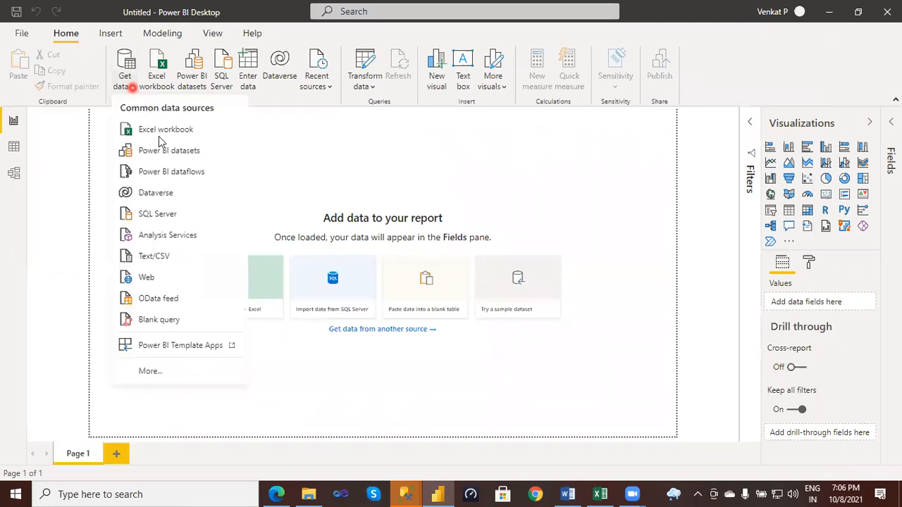
{"action": "left_click", "coordinate": [158, 136]}
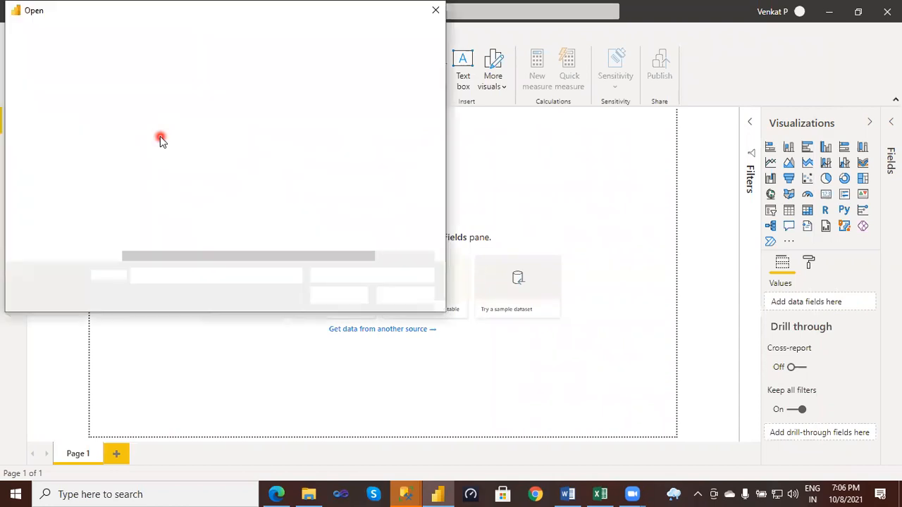
- Browse drive D through the New Session Material, power bi and 1.power bi notes folders into the 1.QueryEditor folder
{"action": "left_click", "coordinate": [85, 224]}
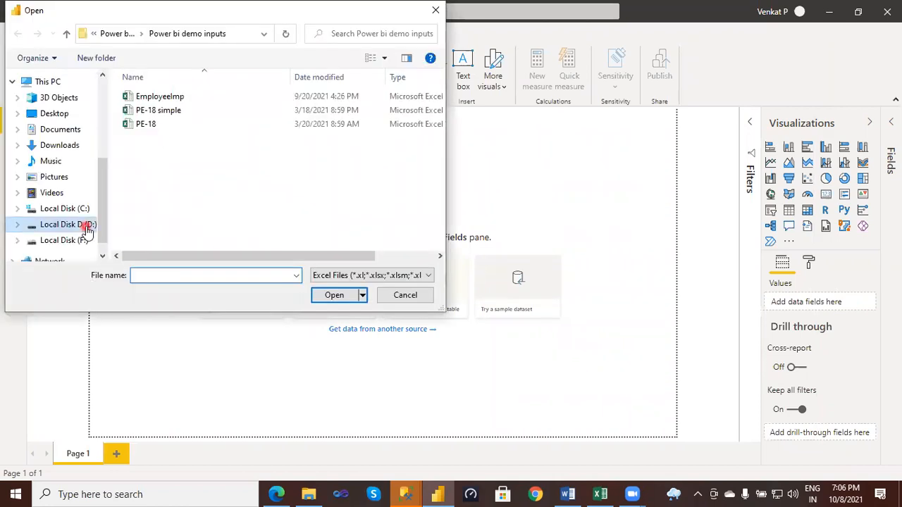
{"action": "double_click", "coordinate": [198, 135]}
{"action": "double_click", "coordinate": [197, 113]}
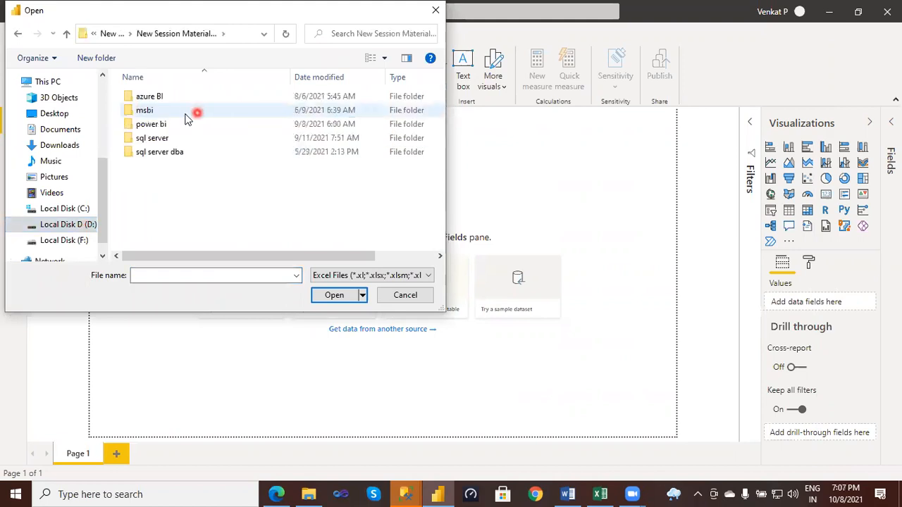
{"action": "left_click", "coordinate": [178, 124]}
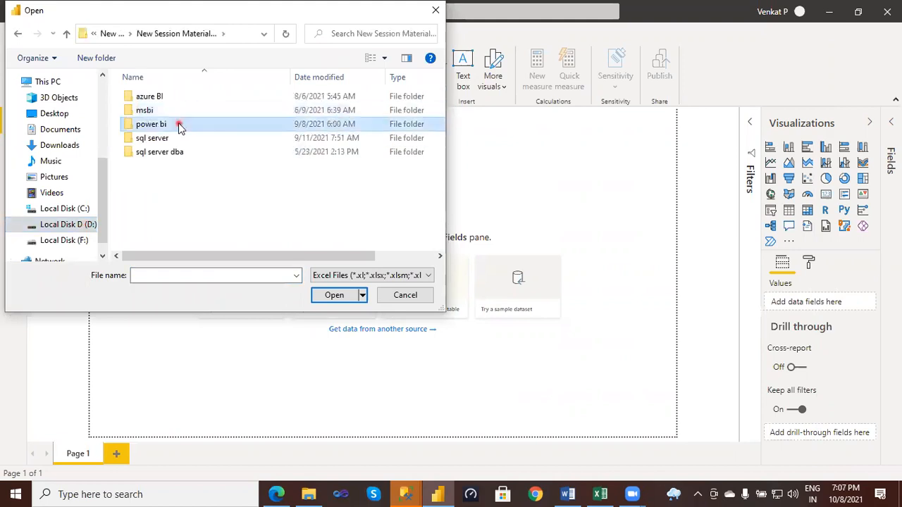
{"action": "left_click", "coordinate": [204, 124]}
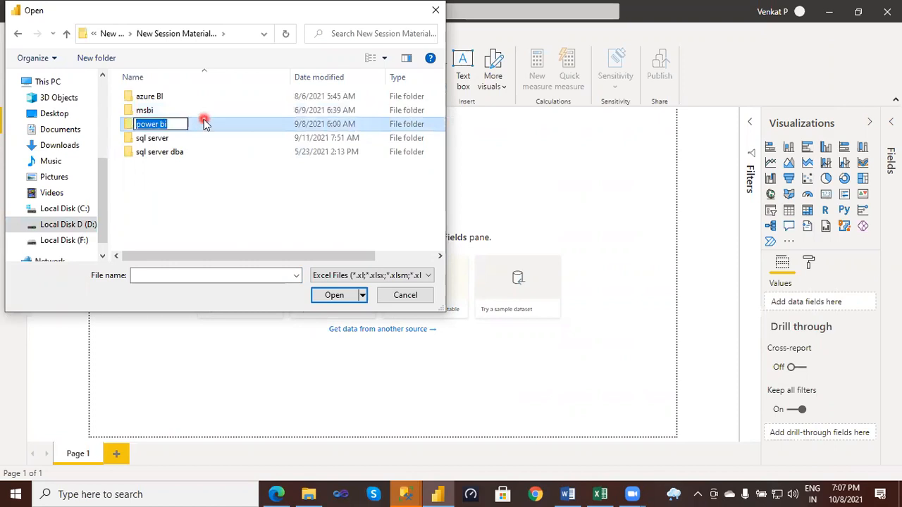
{"action": "left_click", "coordinate": [204, 124]}
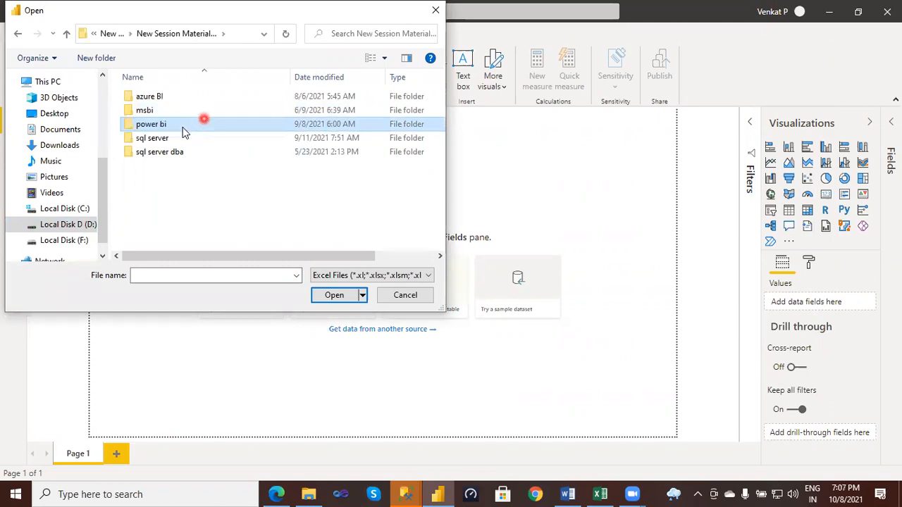
{"action": "double_click", "coordinate": [182, 125]}
{"action": "left_click", "coordinate": [180, 99]}
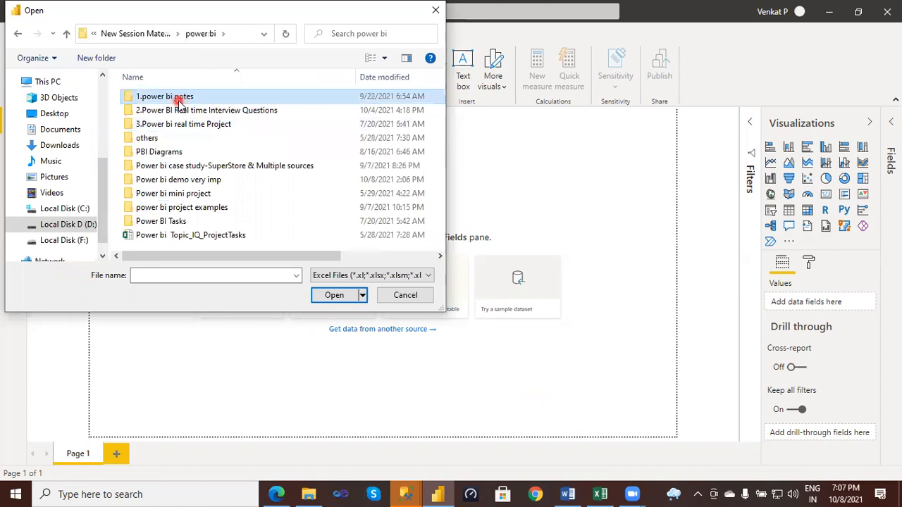
{"action": "double_click", "coordinate": [180, 100]}
{"action": "double_click", "coordinate": [180, 100]}
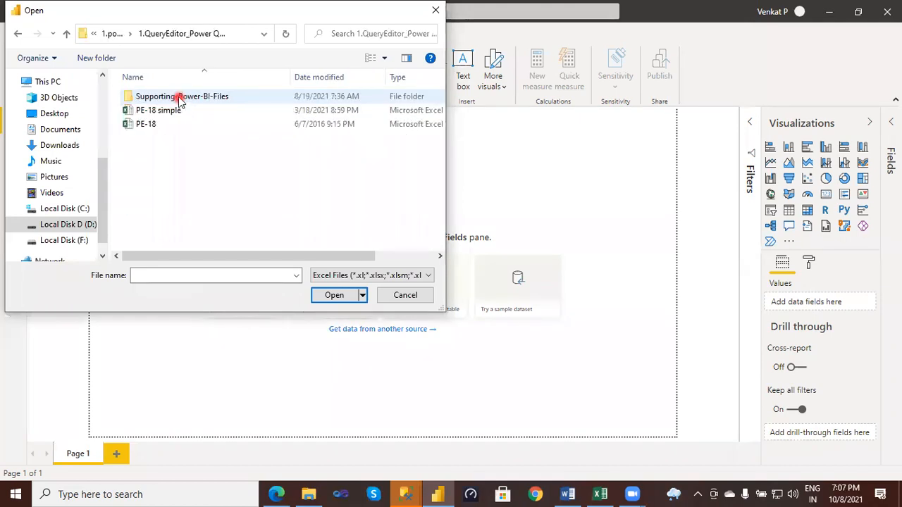
- Open the Column & Row Transformation workbook from the "2. Column and Row" folder inside Supporting-Power-BI-Files
{"action": "double_click", "coordinate": [180, 99]}
{"action": "left_click", "coordinate": [185, 104]}
{"action": "double_click", "coordinate": [185, 104]}
{"action": "double_click", "coordinate": [186, 111]}
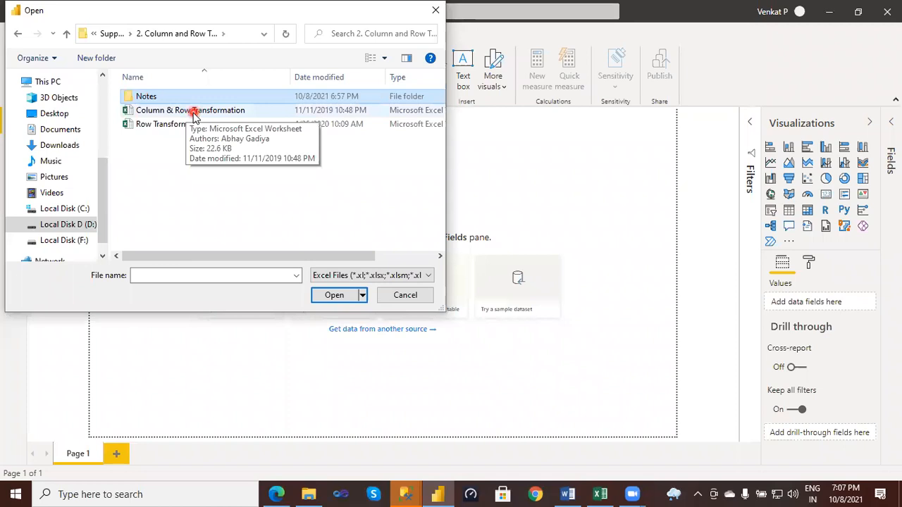
{"action": "left_click", "coordinate": [193, 113]}
{"action": "left_click", "coordinate": [335, 298]}
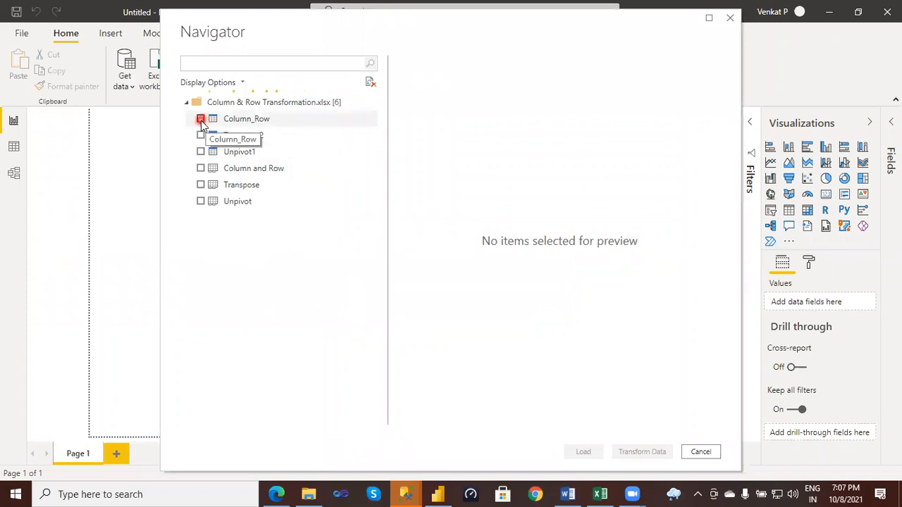
- Select the Column_Row, Transpose2 and Unpivot1 tables and open them for transformation in Power Query Editor
{"action": "left_click", "coordinate": [201, 119]}
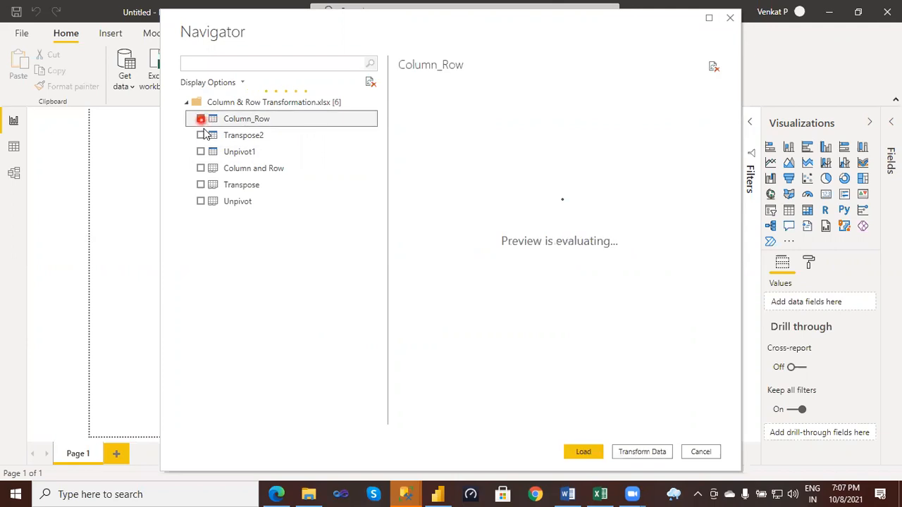
{"action": "left_click", "coordinate": [200, 135]}
{"action": "left_click", "coordinate": [200, 155]}
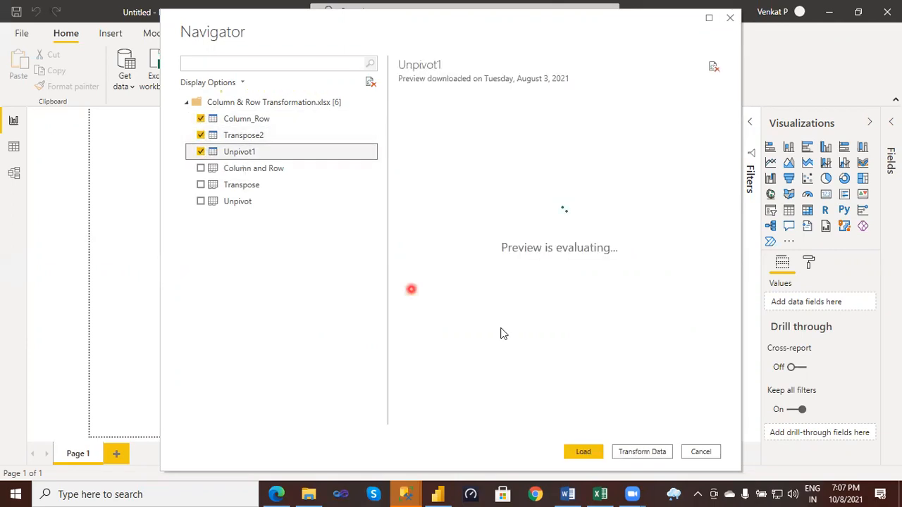
{"action": "left_click", "coordinate": [591, 454]}
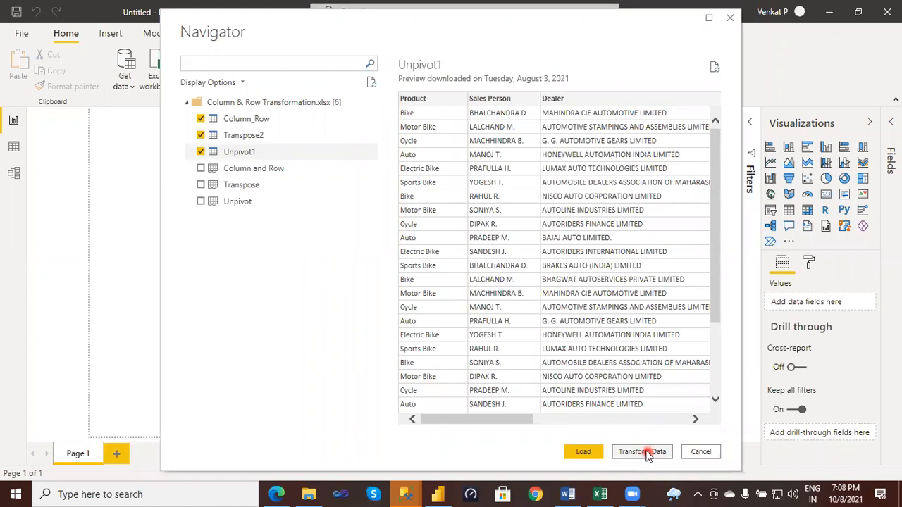
{"action": "left_click", "coordinate": [646, 454]}
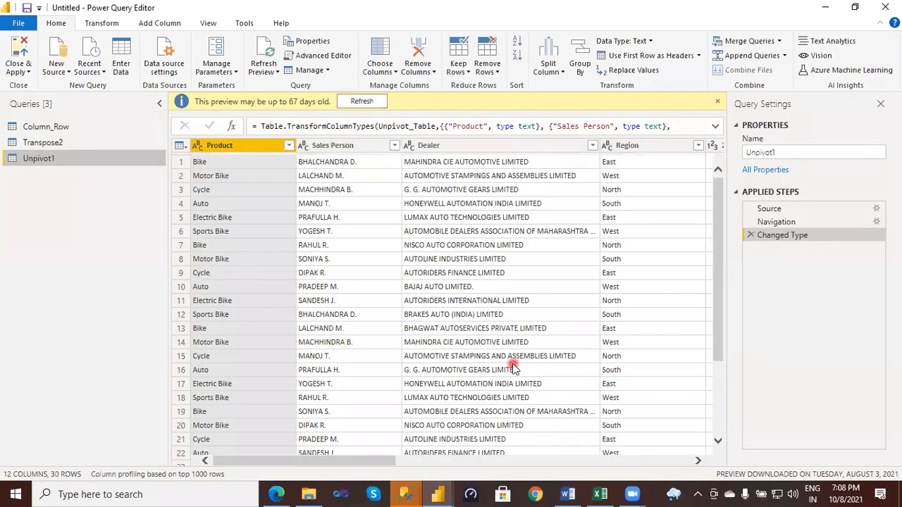
- Display the Column_Row query and examine its columns, especially Quantity and Amount
{"action": "left_click", "coordinate": [57, 128]}
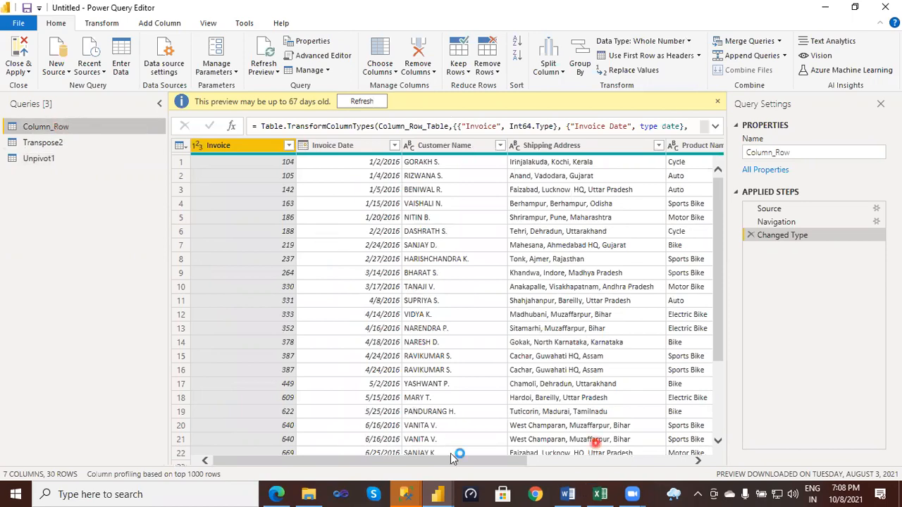
{"action": "left_click", "coordinate": [656, 462]}
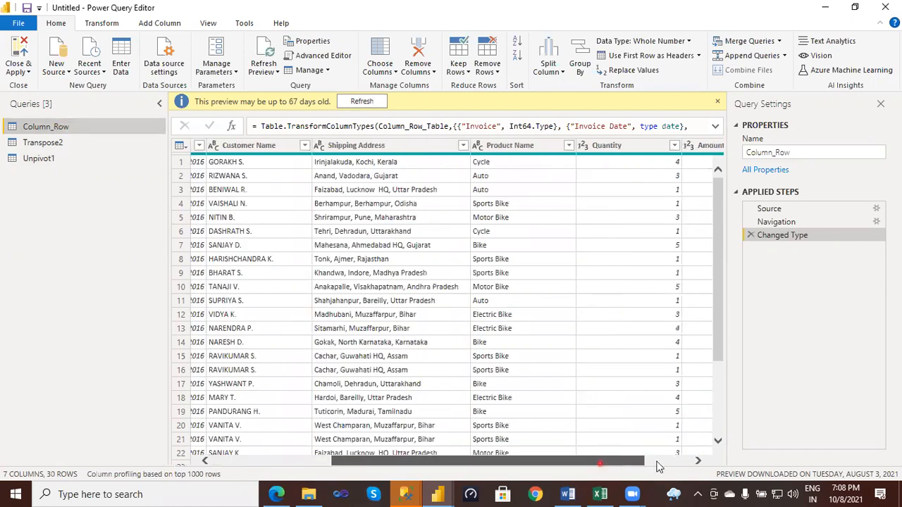
{"action": "left_click", "coordinate": [676, 462]}
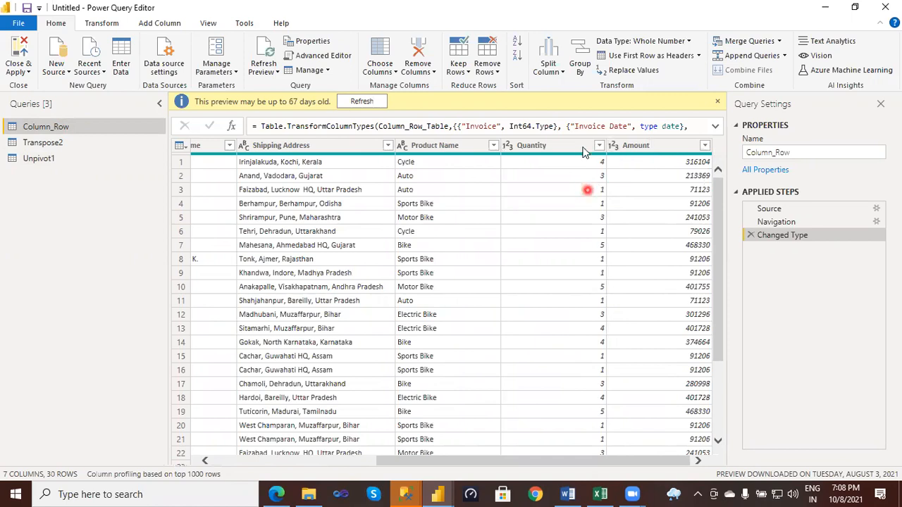
{"action": "left_click", "coordinate": [619, 146]}
{"action": "left_click", "coordinate": [554, 164]}
{"action": "left_click", "coordinate": [572, 147]}
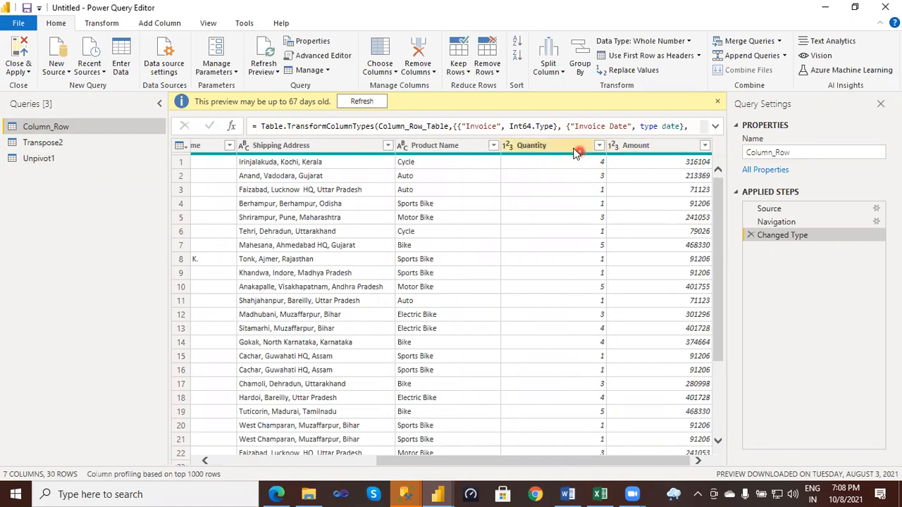
- Start a custom column in the Column_Row query and name it Rate Per Unit
{"action": "left_click", "coordinate": [291, 55]}
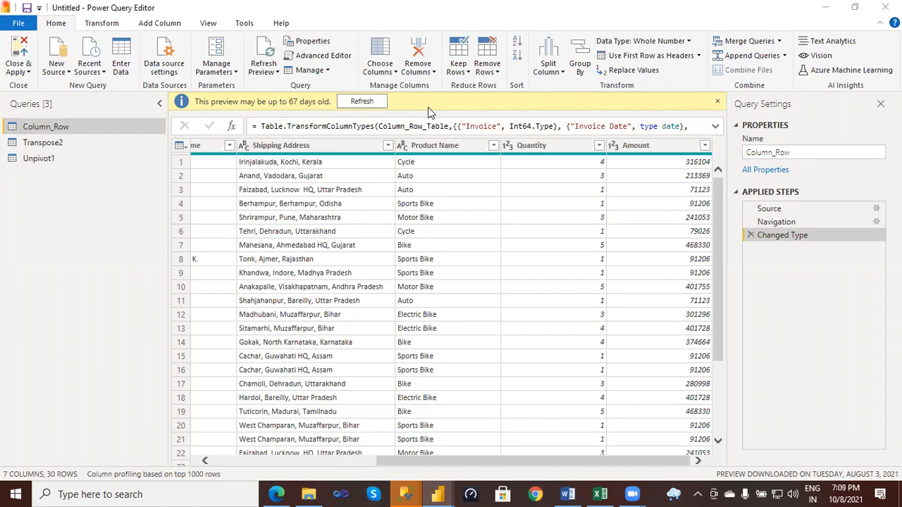
{"action": "left_click", "coordinate": [160, 27]}
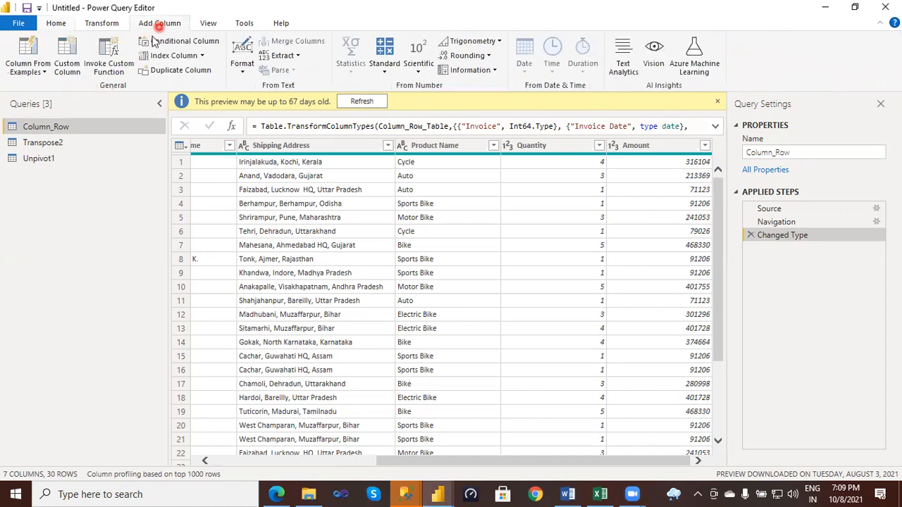
{"action": "left_click", "coordinate": [73, 72]}
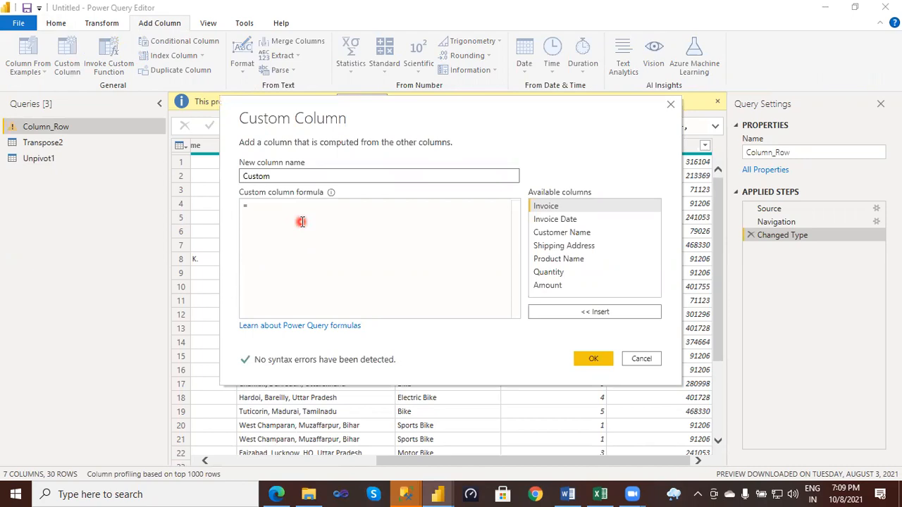
{"action": "left_click", "coordinate": [562, 290]}
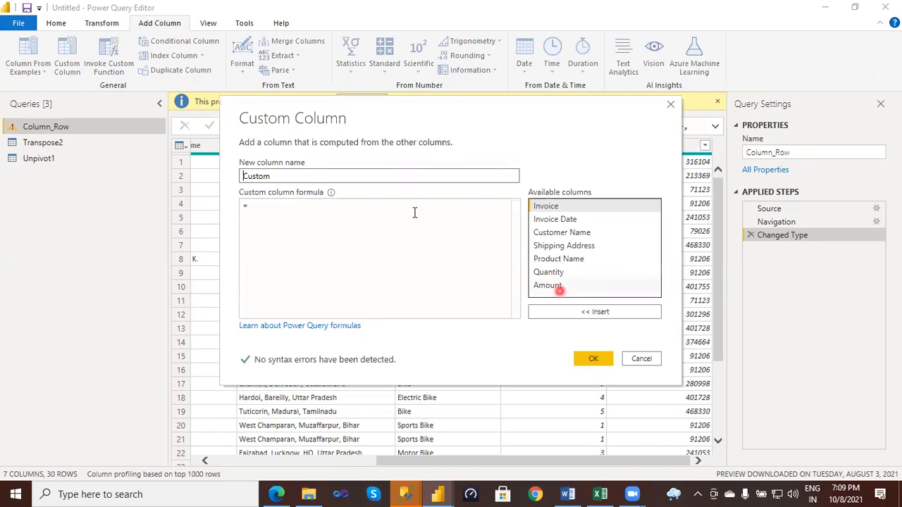
{"action": "left_click", "coordinate": [371, 175]}
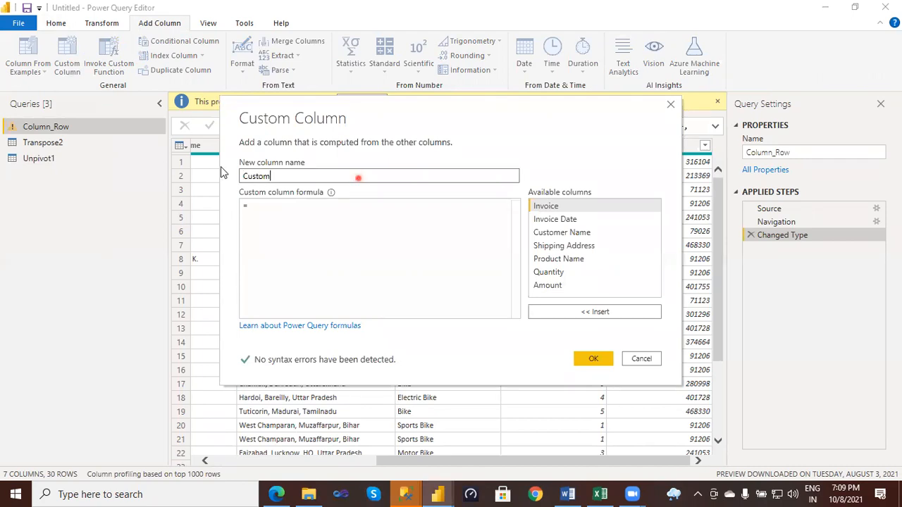
{"action": "key", "text": "BackSpace"}
{"action": "key", "text": "BackSpace"}
{"action": "key", "text": "BackSpace"}
{"action": "key", "text": "BackSpace"}
{"action": "key", "text": "BackSpace"}
{"action": "key", "text": "BackSpace"}
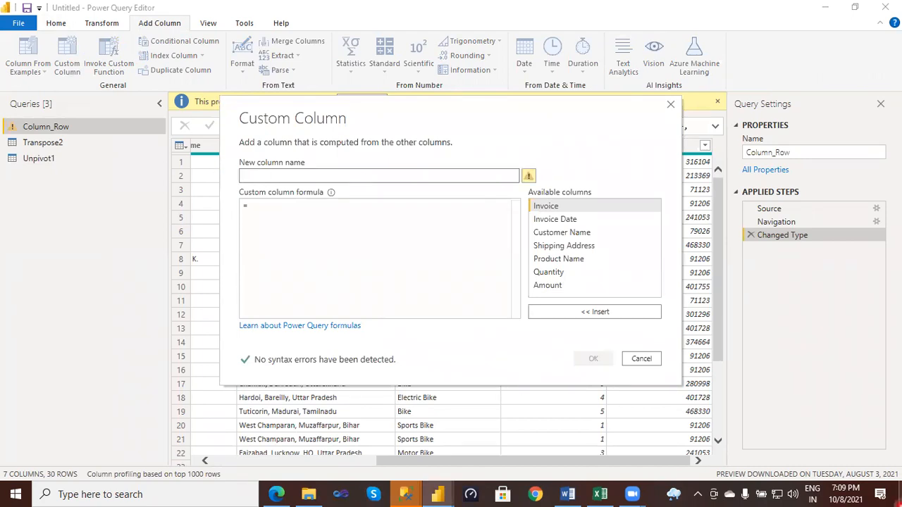
{"action": "type", "text": "R"}
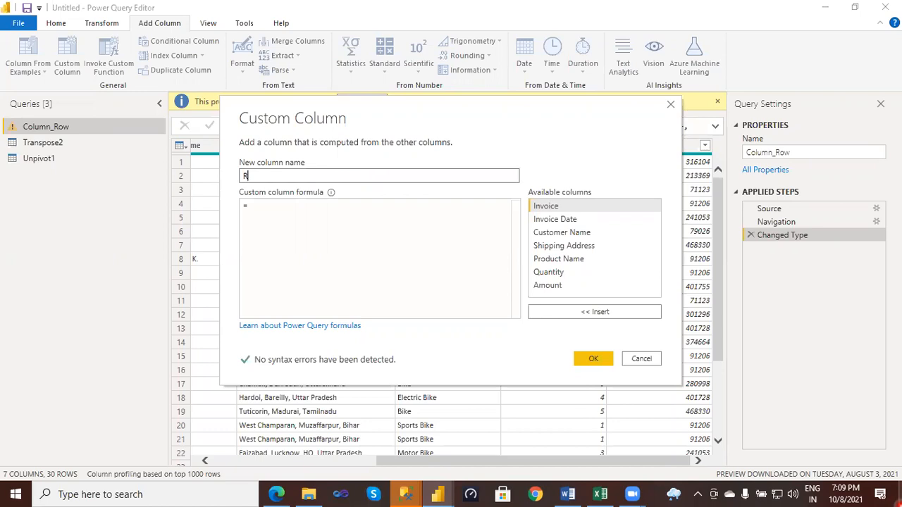
{"action": "type", "text": "ate e"}
{"action": "key", "text": "BackSpace"}
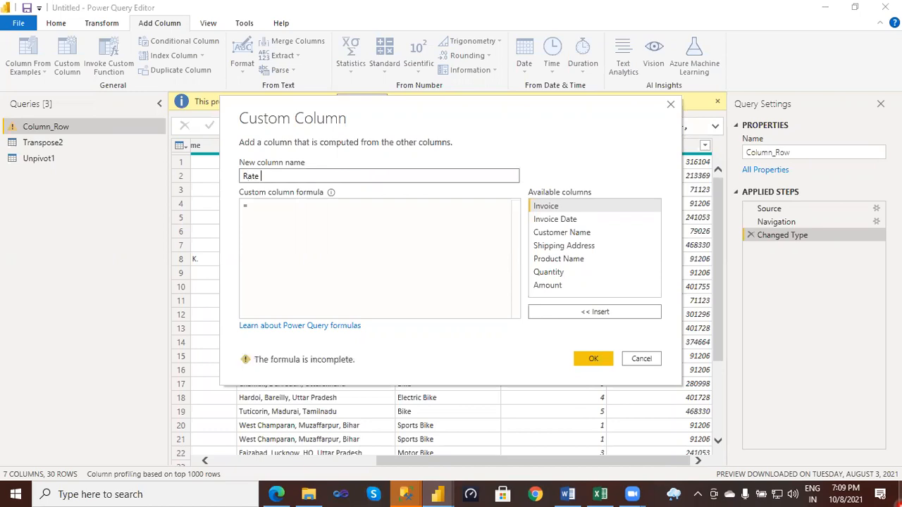
{"action": "type", "text": "Per Unit"}
- Define the Rate Per Unit formula as [Amount]/[Quantity] and add the column to the table
{"action": "left_click", "coordinate": [560, 294]}
{"action": "double_click", "coordinate": [558, 287]}
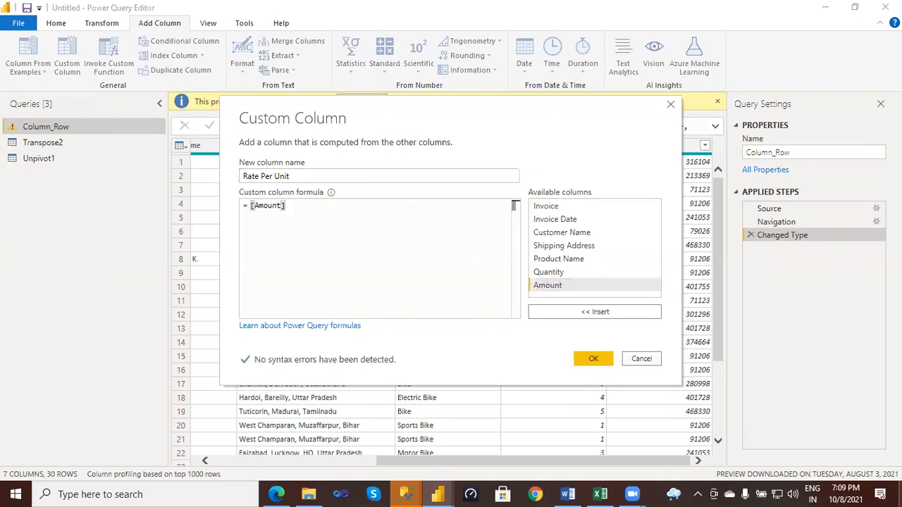
{"action": "type", "text": "/"}
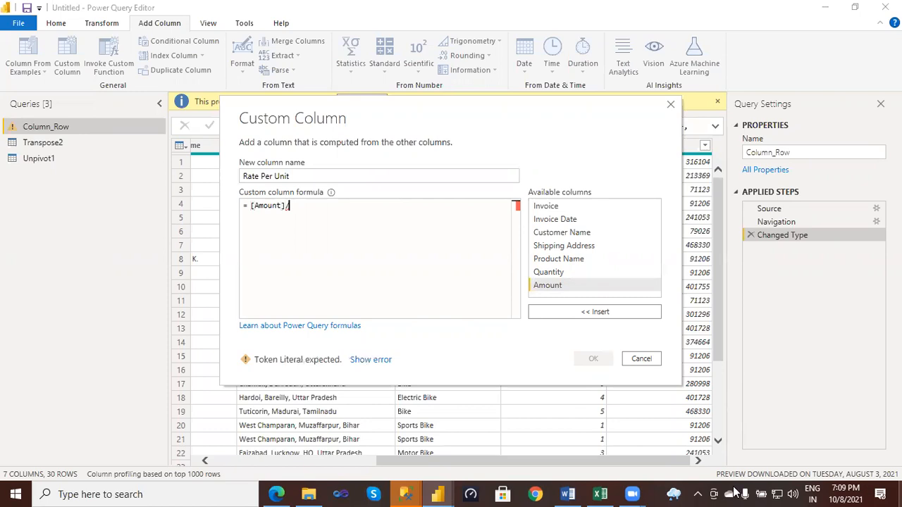
{"action": "left_click", "coordinate": [554, 275]}
{"action": "double_click", "coordinate": [554, 274]}
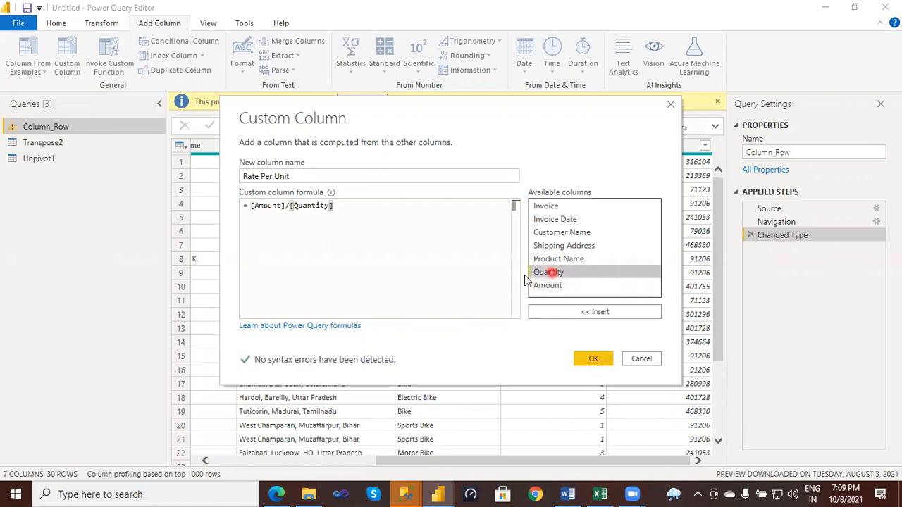
{"action": "left_click", "coordinate": [594, 361]}
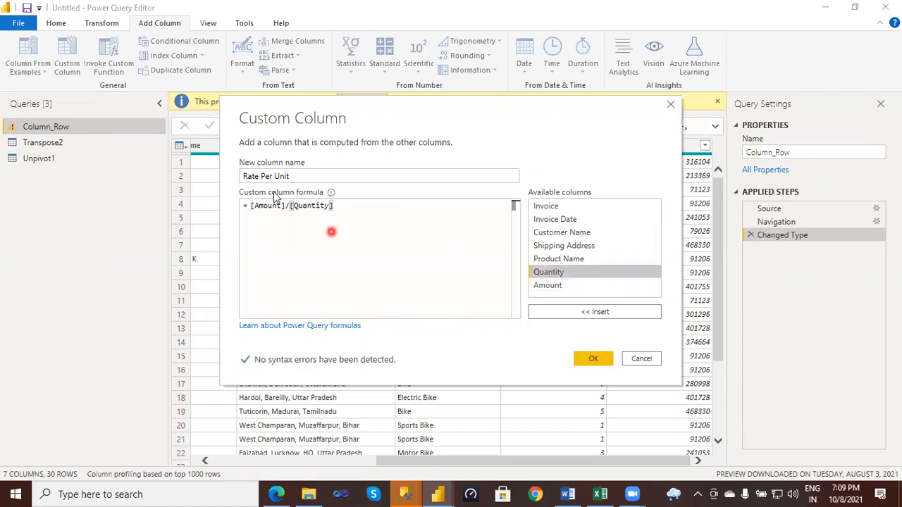
{"action": "left_click", "coordinate": [259, 176]}
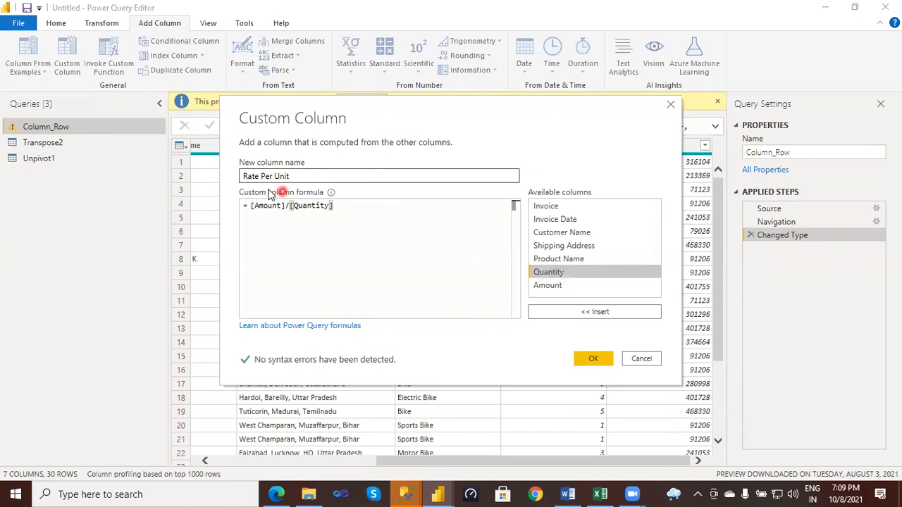
{"action": "left_click", "coordinate": [141, 67]}
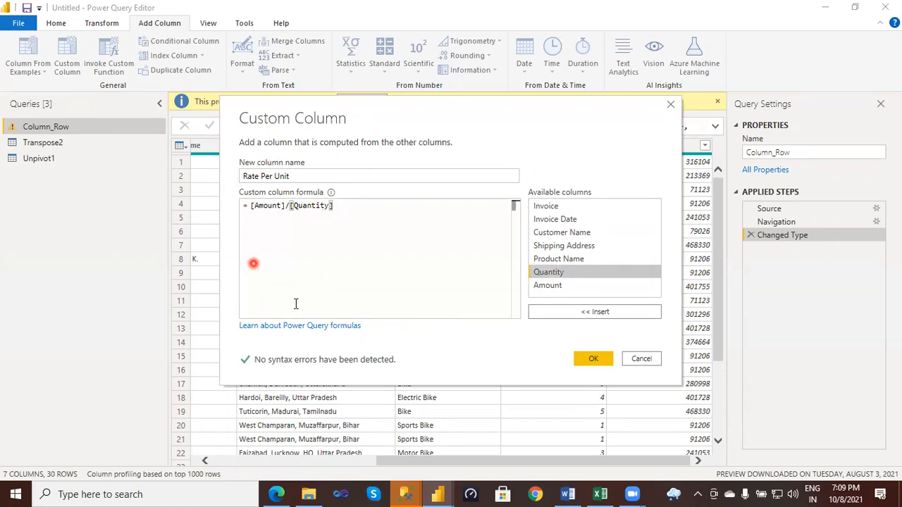
{"action": "left_click", "coordinate": [593, 359]}
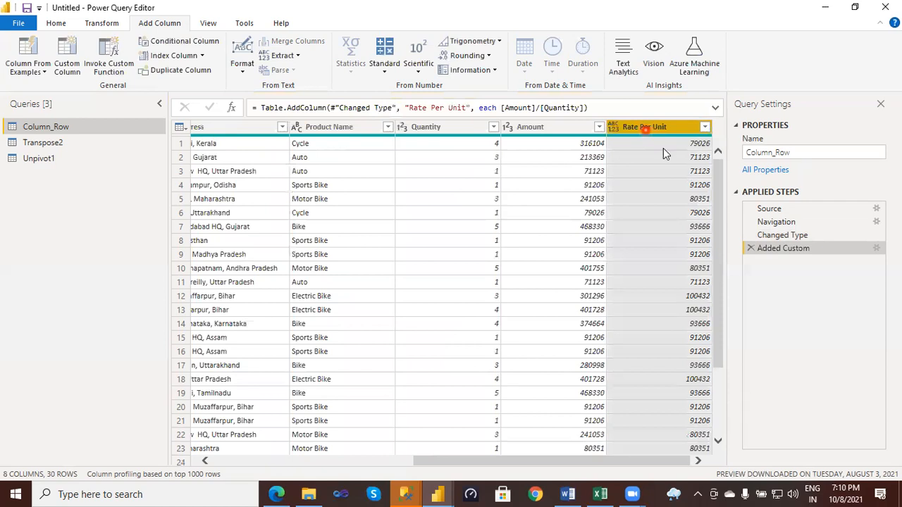
- Switch to the column workbook in Excel, review the Add Columns and Remove Columns diagrams, and return to Power Query Editor
{"action": "left_click", "coordinate": [659, 133]}
{"action": "left_click", "coordinate": [601, 494]}
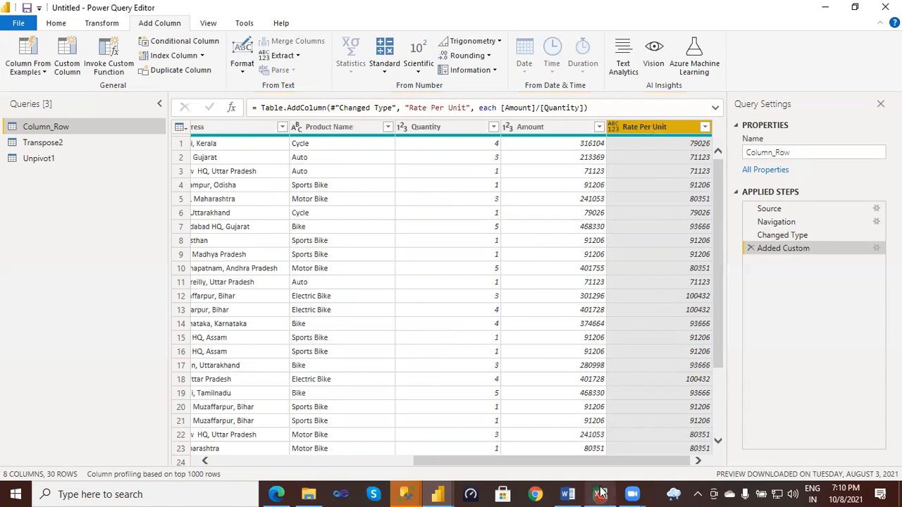
{"action": "mouse_move", "coordinate": [602, 493]}
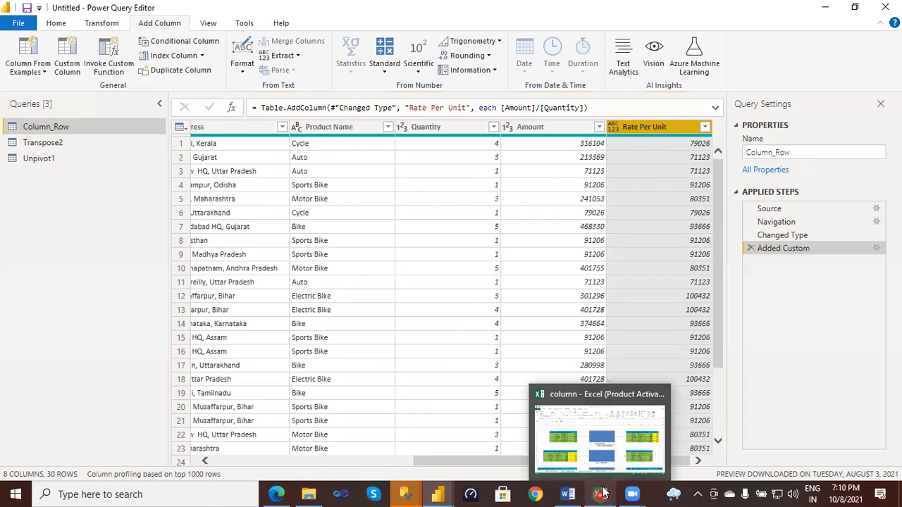
{"action": "left_click", "coordinate": [603, 494]}
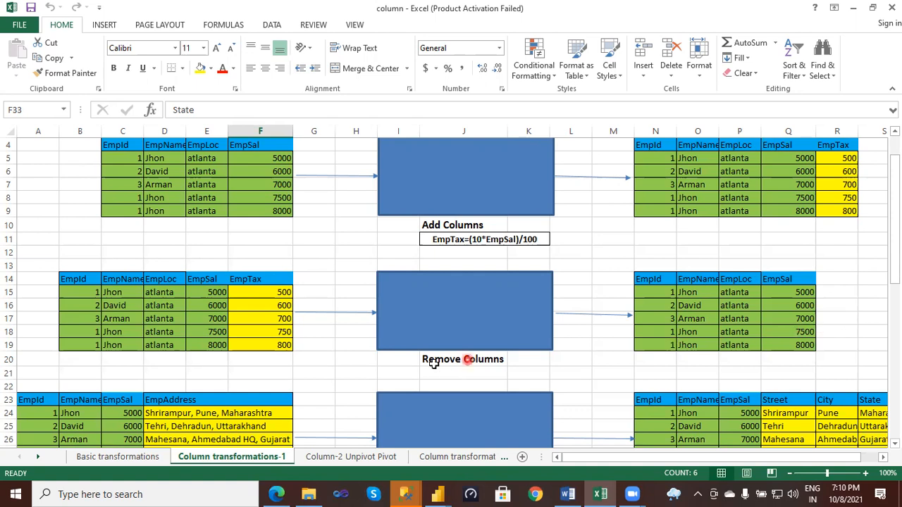
{"action": "left_click", "coordinate": [440, 494]}
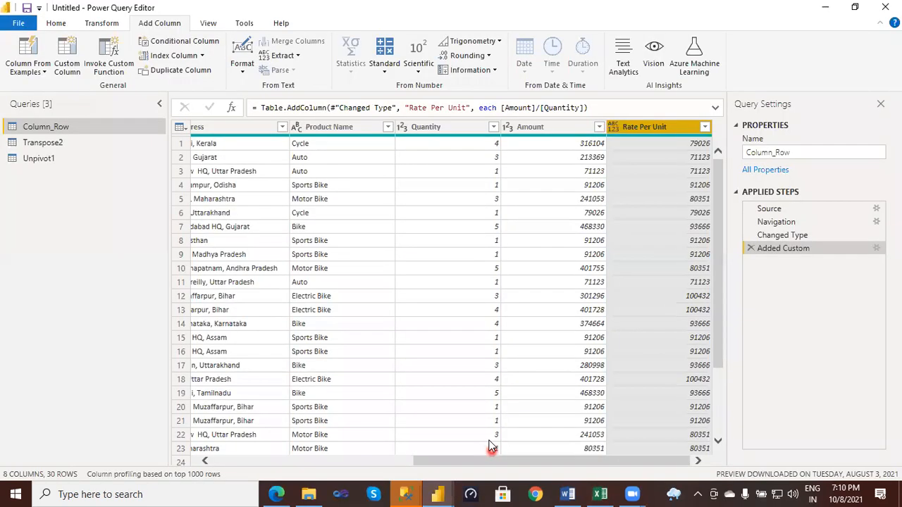
- Remove the Rate Per Unit column, and undo the removal by deleting the Removed Columns applied step
{"action": "right_click", "coordinate": [632, 126]}
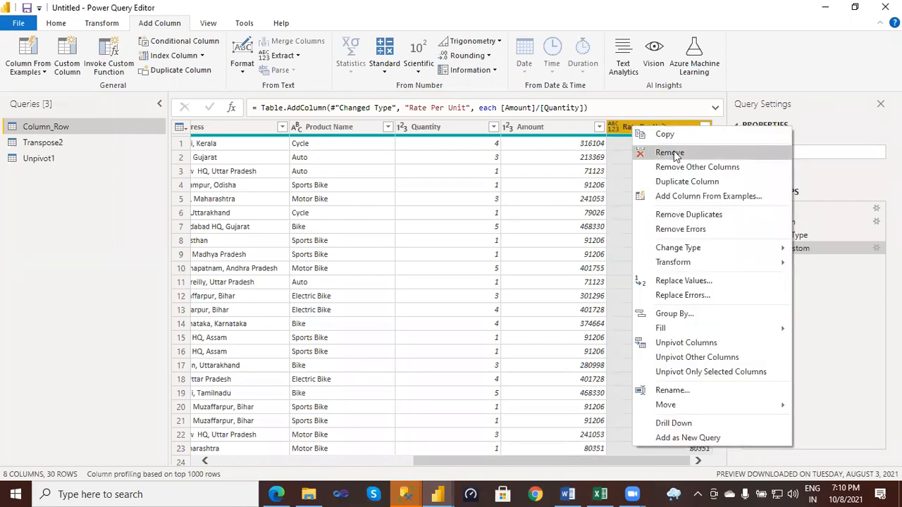
{"action": "left_click", "coordinate": [667, 153]}
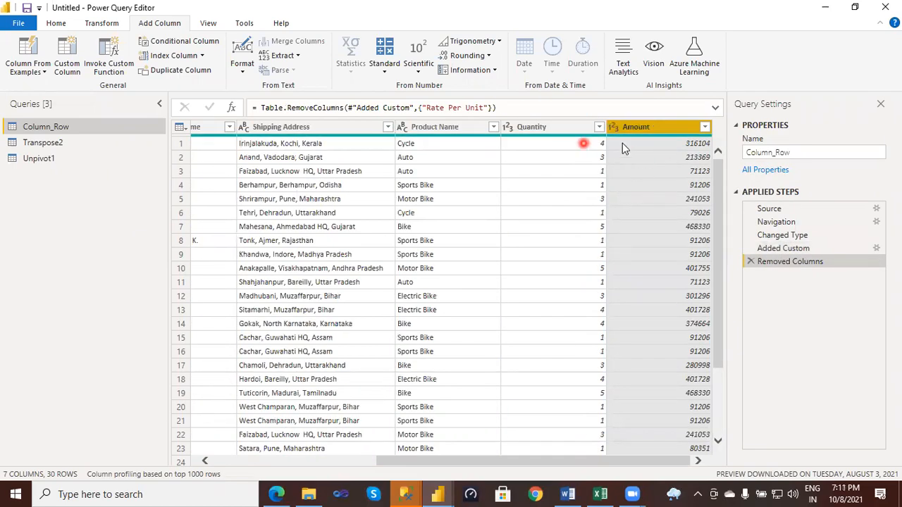
{"action": "left_click", "coordinate": [752, 262]}
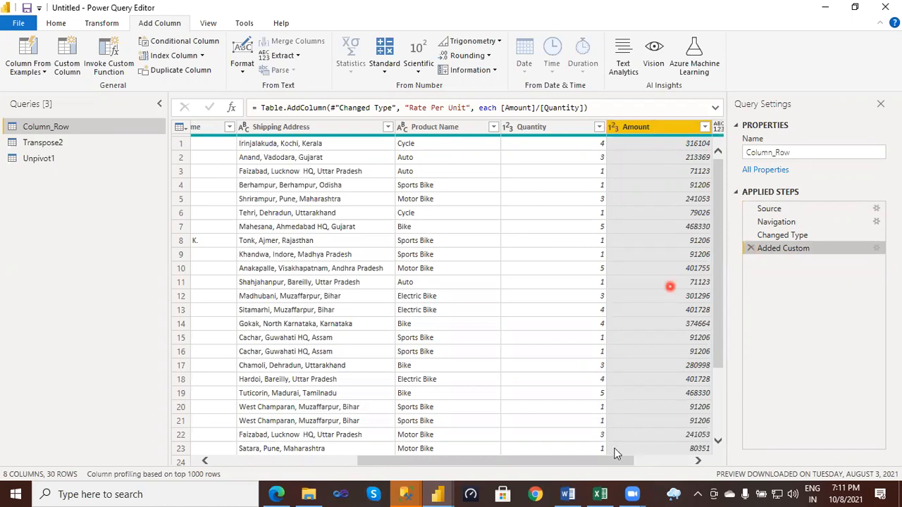
{"action": "left_click_drag", "start_coordinate": [606, 458], "coordinate": [664, 458]}
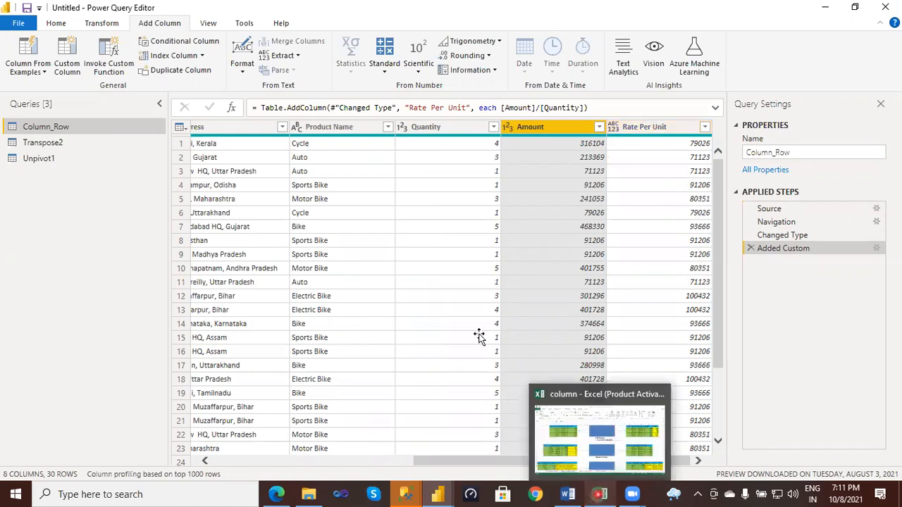
- Switch to the column workbook in Excel and fill the Split Column label in cell J29 with yellow
{"action": "left_click", "coordinate": [600, 494]}
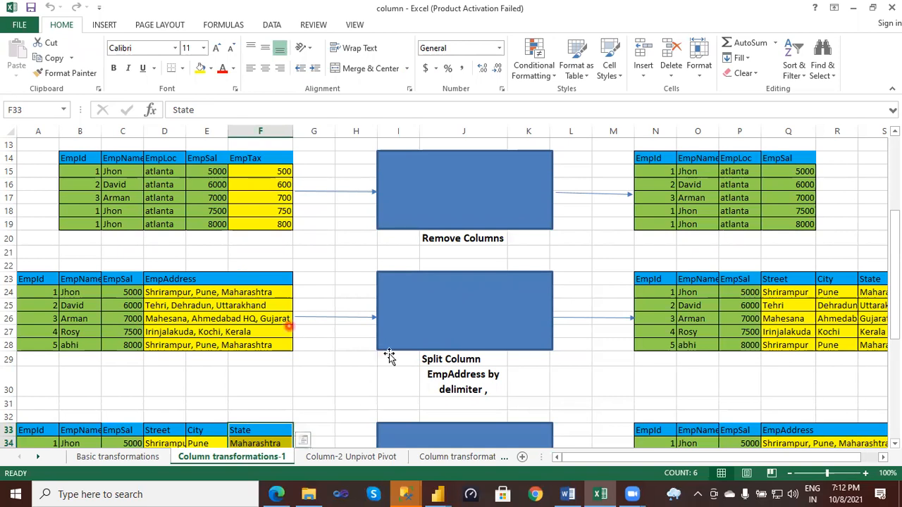
{"action": "left_click", "coordinate": [454, 359]}
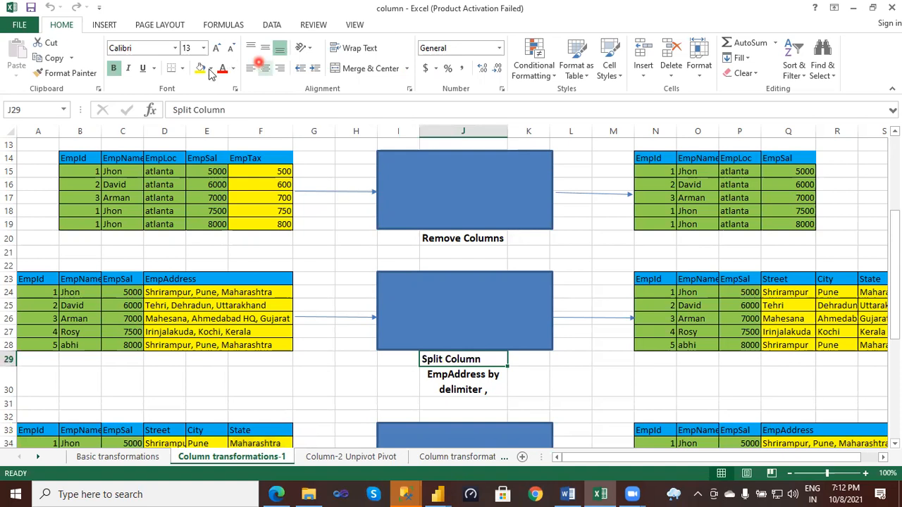
{"action": "left_click", "coordinate": [202, 68]}
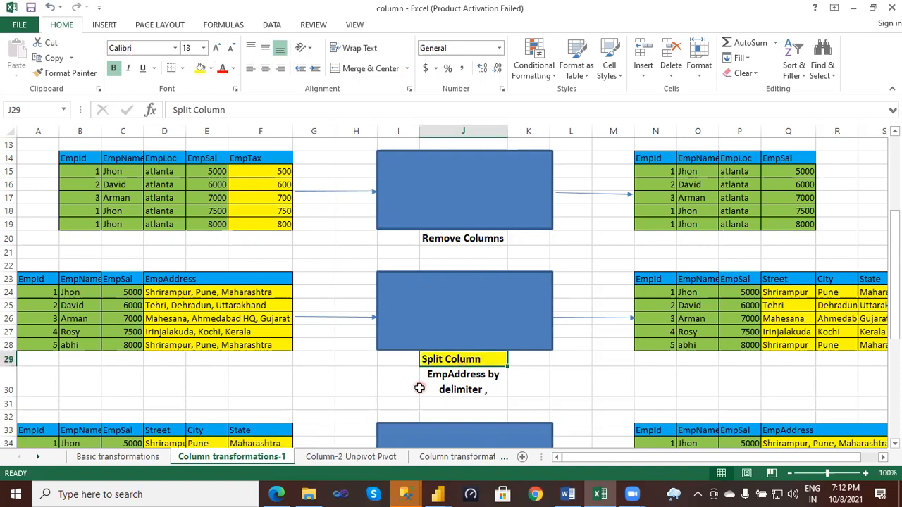
{"action": "left_click", "coordinate": [450, 360]}
{"action": "left_click", "coordinate": [563, 124]}
{"action": "left_click", "coordinate": [532, 39]}
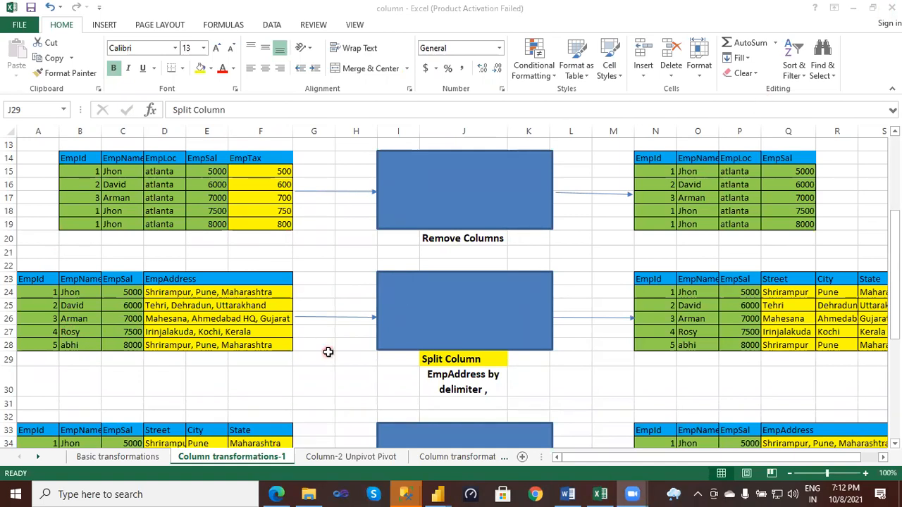
{"action": "left_click", "coordinate": [462, 360]}
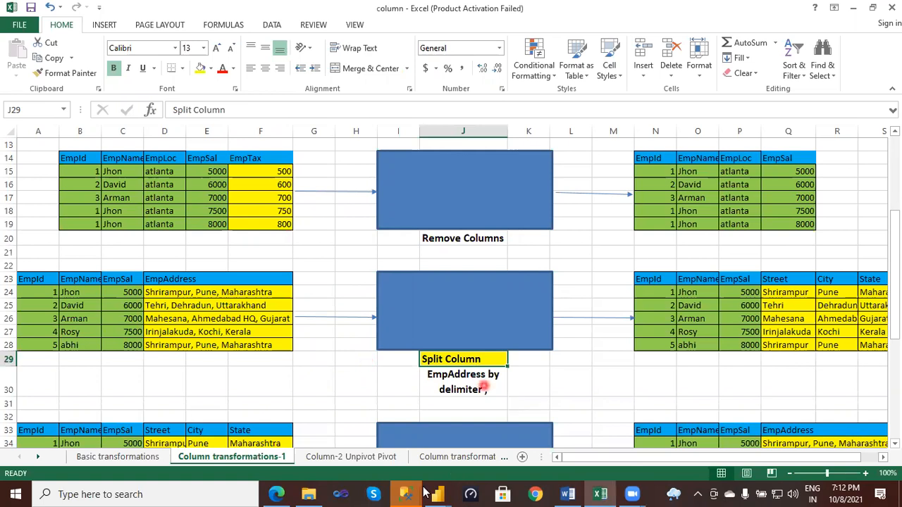
- Return to Power Query Editor and examine the comma-separated values in the Shipping Address column of Column_Row
{"action": "mouse_move", "coordinate": [438, 494]}
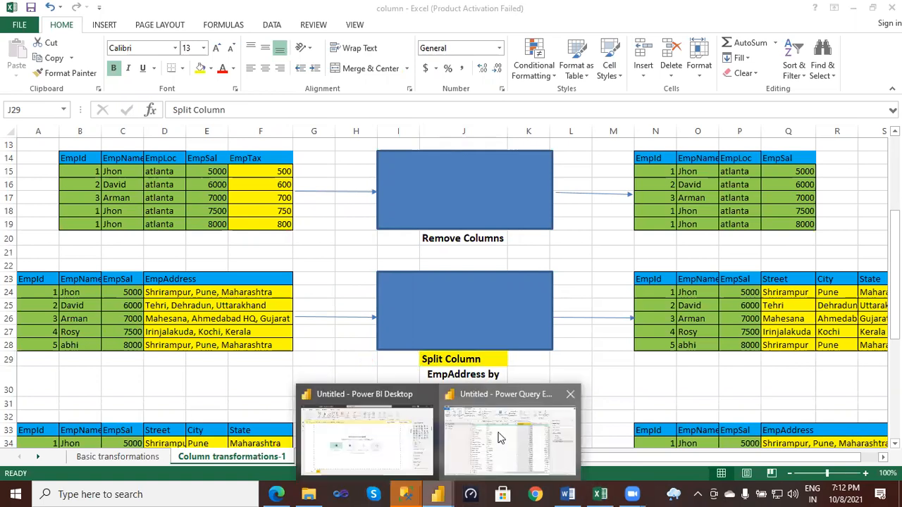
{"action": "left_click", "coordinate": [502, 438]}
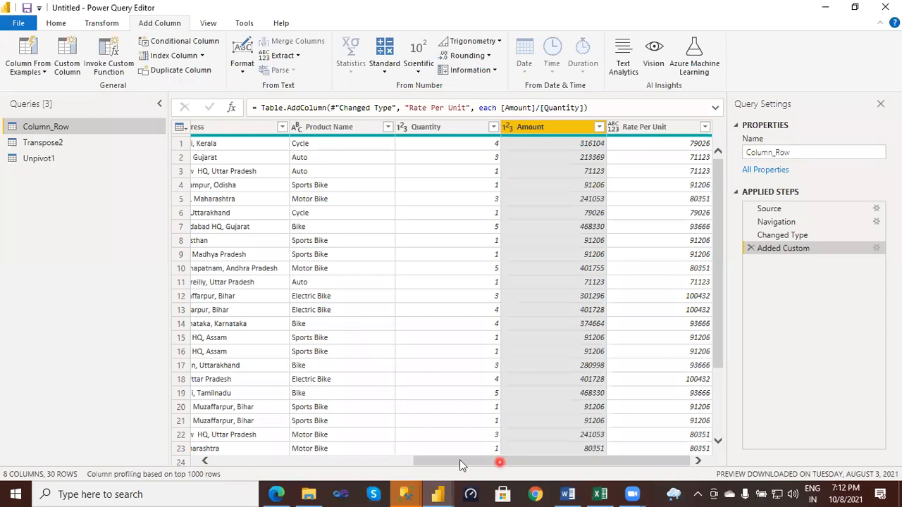
{"action": "left_click_drag", "start_coordinate": [459, 460], "coordinate": [270, 477]}
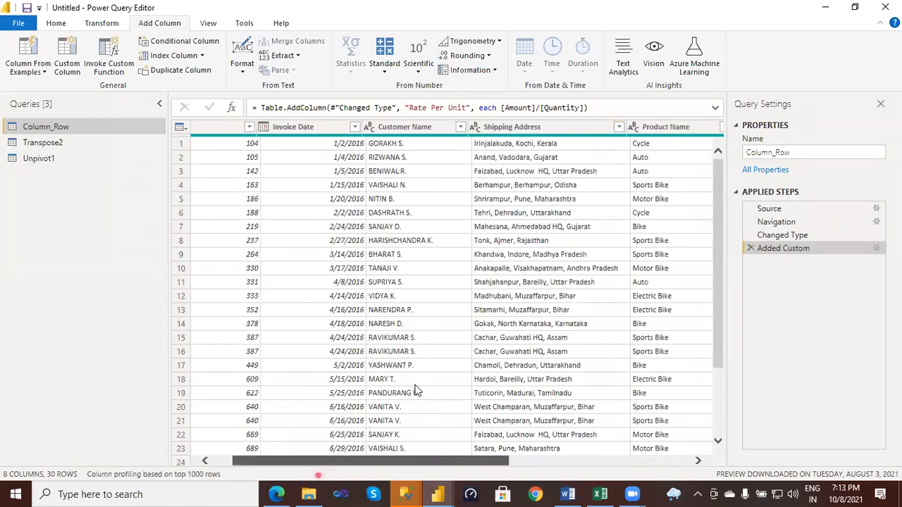
{"action": "left_click", "coordinate": [544, 134]}
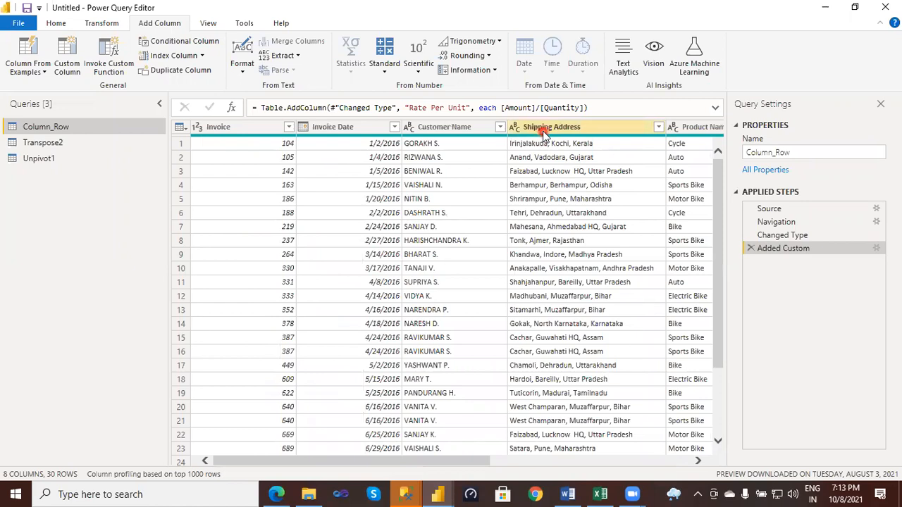
{"action": "left_click", "coordinate": [549, 155]}
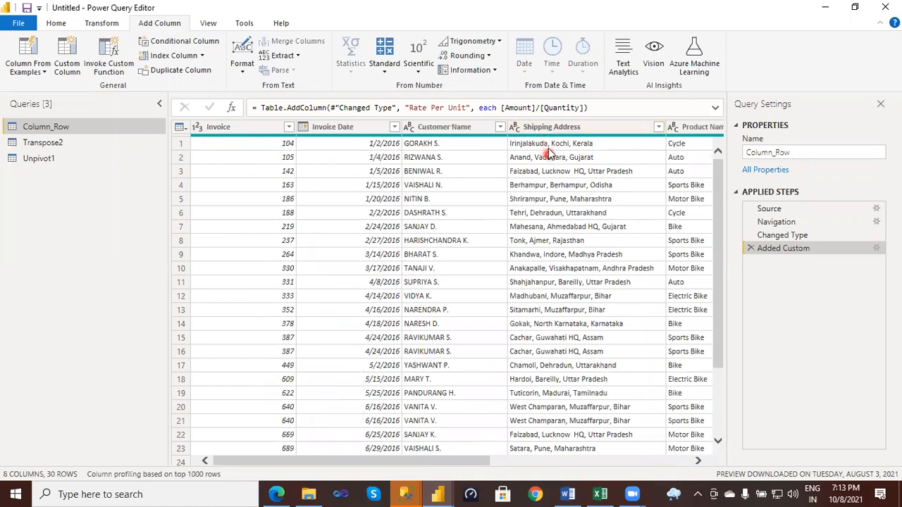
{"action": "left_click", "coordinate": [533, 163]}
{"action": "left_click", "coordinate": [541, 131]}
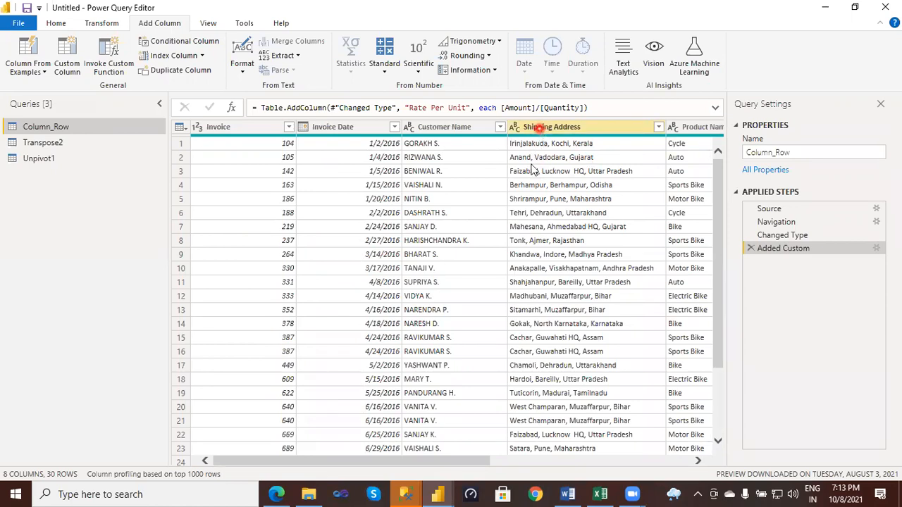
- Split the Shipping Address column by the comma delimiter, at the left-most delimiter only
{"action": "right_click", "coordinate": [553, 133]}
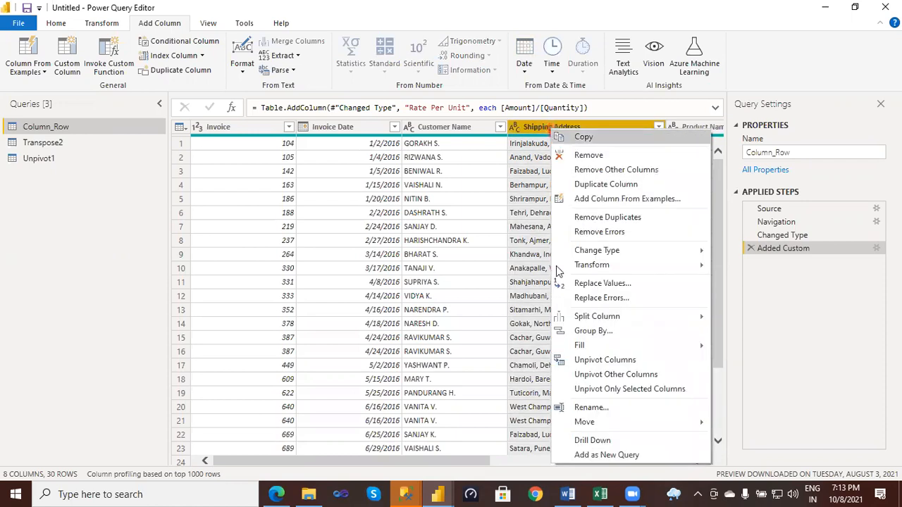
{"action": "mouse_move", "coordinate": [689, 316]}
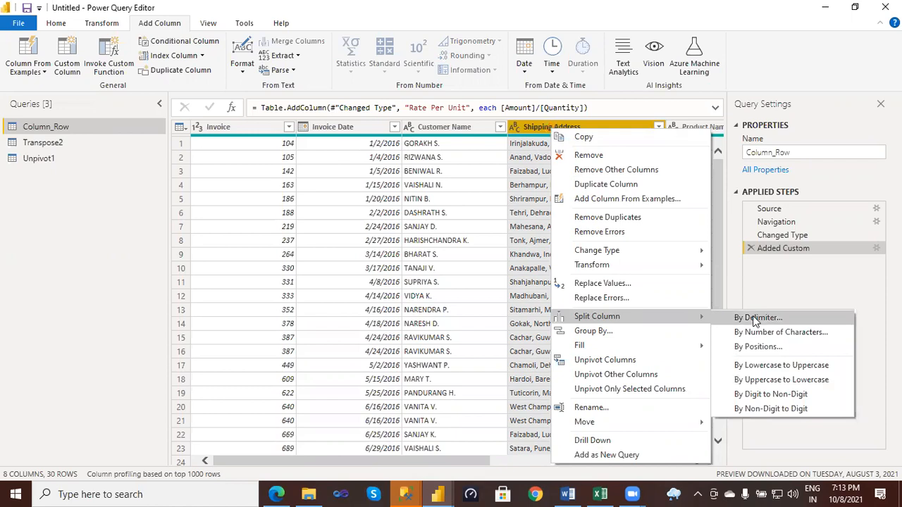
{"action": "left_click", "coordinate": [752, 313]}
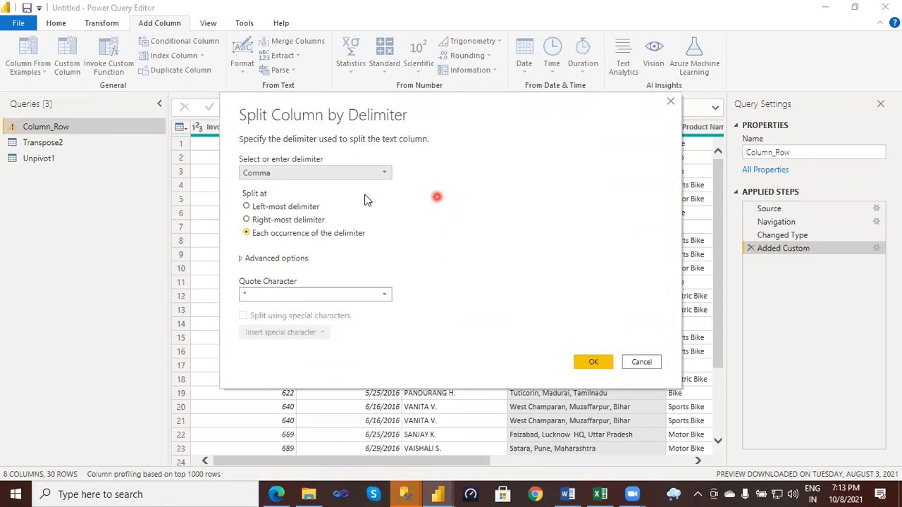
{"action": "left_click", "coordinate": [381, 175]}
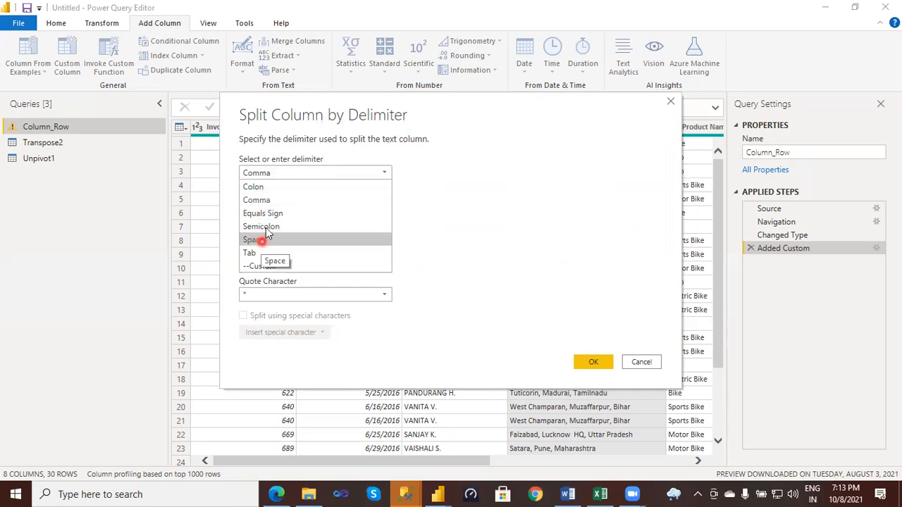
{"action": "left_click", "coordinate": [263, 203]}
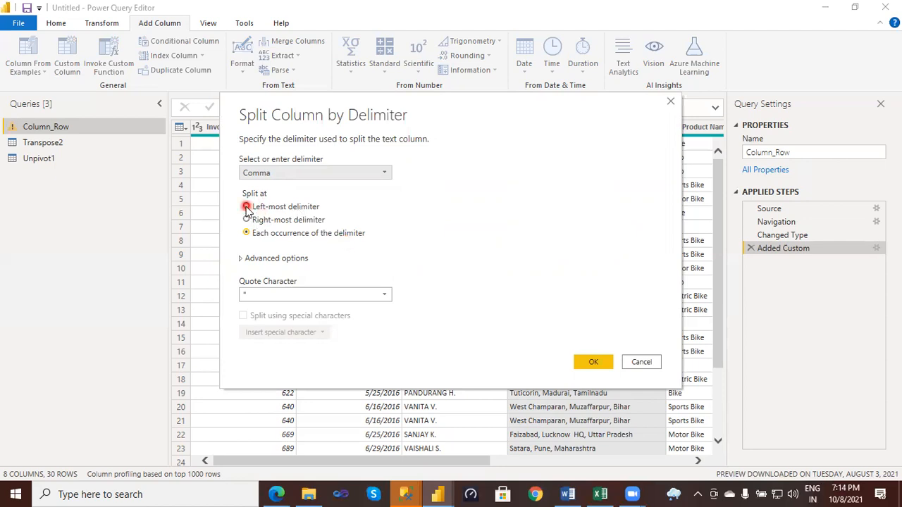
{"action": "left_click", "coordinate": [324, 207]}
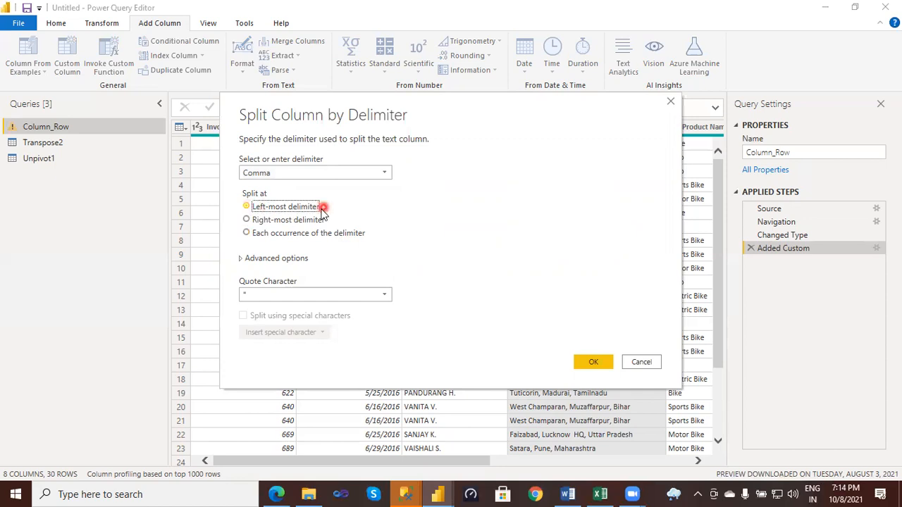
{"action": "left_click", "coordinate": [247, 221]}
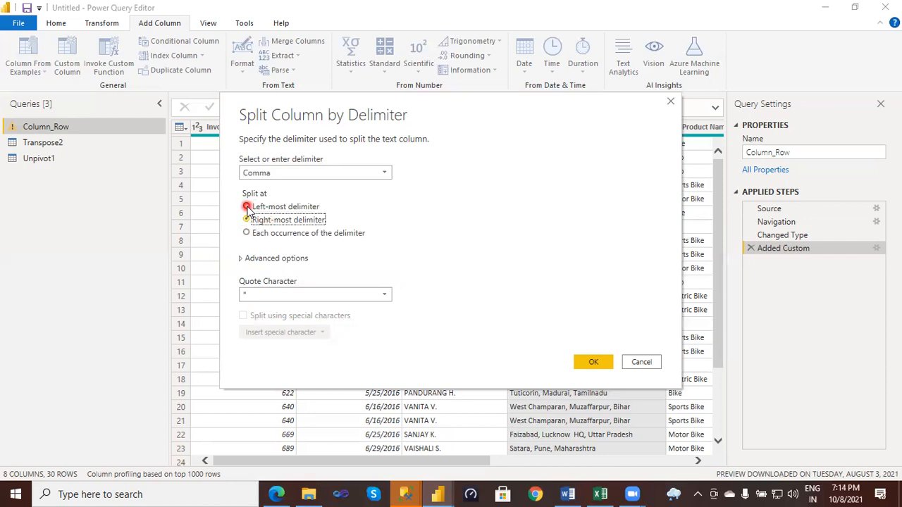
{"action": "left_click", "coordinate": [247, 206]}
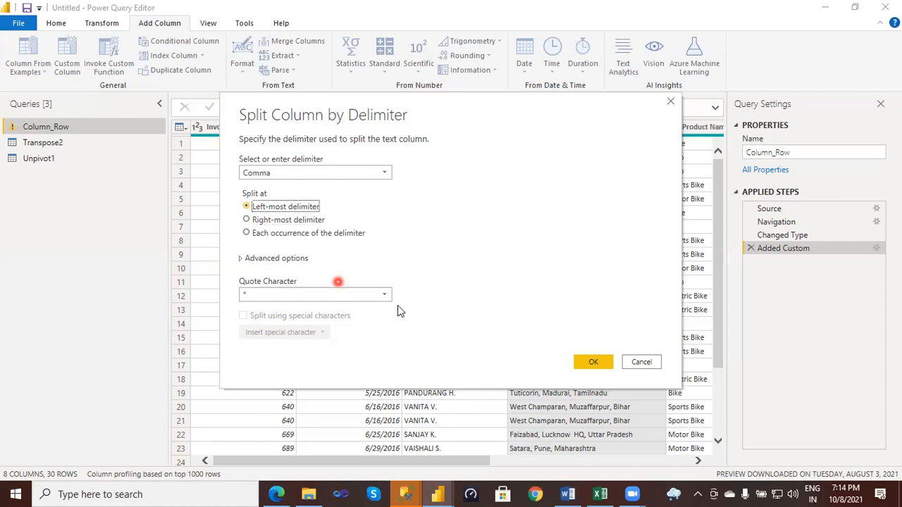
{"action": "left_click", "coordinate": [594, 362]}
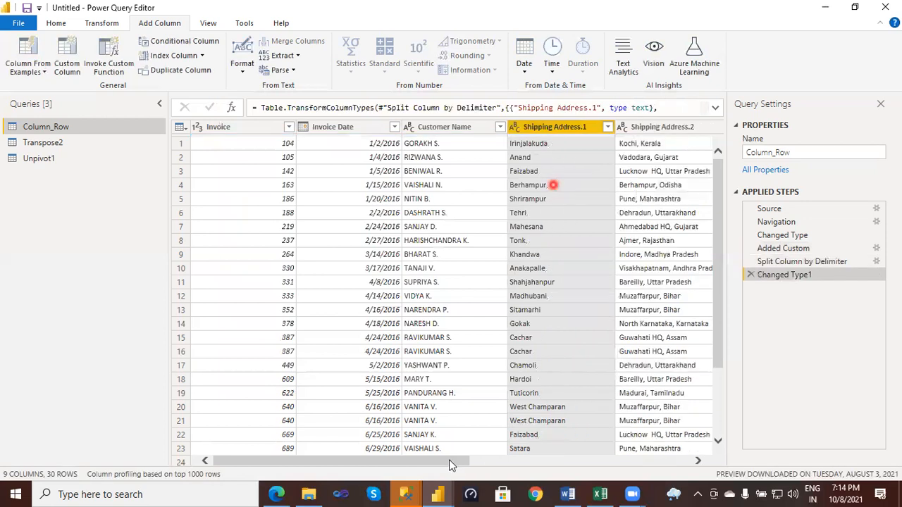
- Rename the Shipping Address.1 column as street
{"action": "mouse_move", "coordinate": [479, 462]}
{"action": "left_mouse_down"}
{"action": "mouse_move", "coordinate": [562, 465]}
{"action": "mouse_move", "coordinate": [519, 435]}
{"action": "left_mouse_up"}
{"action": "left_click", "coordinate": [358, 127]}
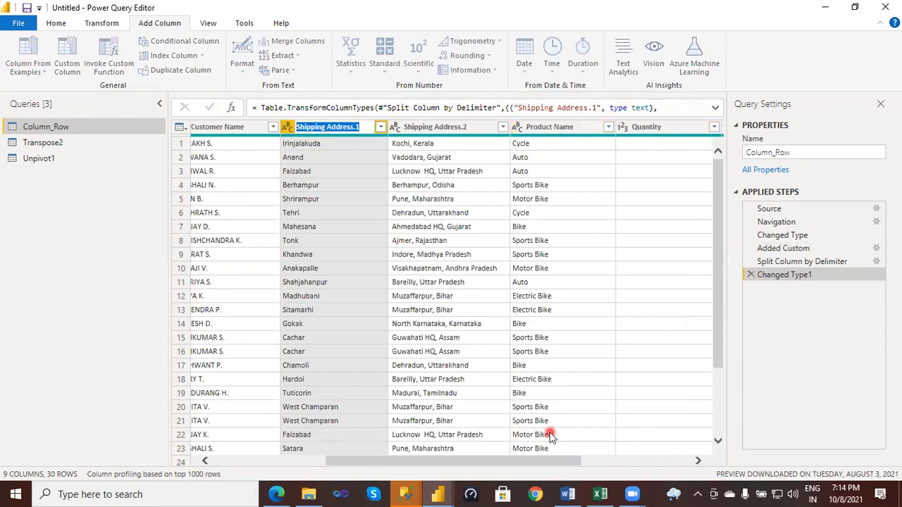
{"action": "key", "text": "BackSpace"}
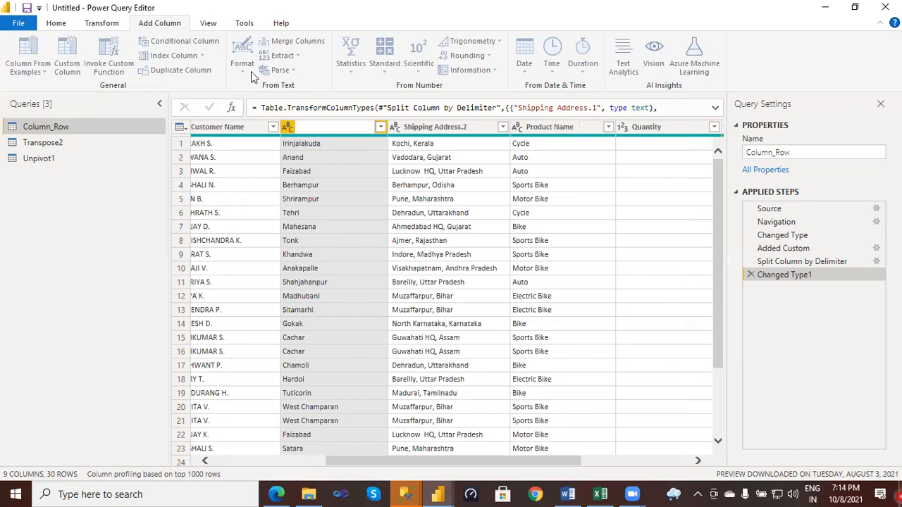
{"action": "left_click", "coordinate": [336, 123]}
{"action": "type", "text": "street"}
{"action": "key", "text": "Return"}
- Rename the Shipping Address.2 column as city
{"action": "double_click", "coordinate": [435, 127]}
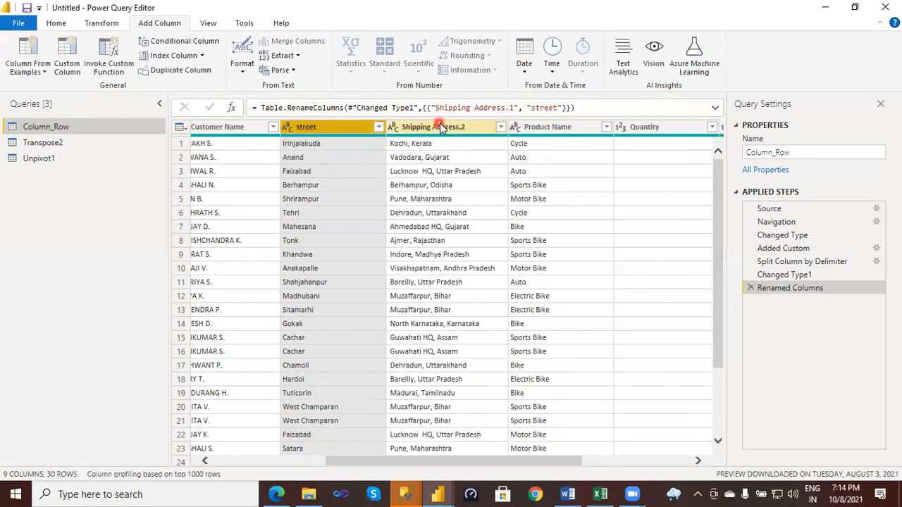
{"action": "type", "text": "c"}
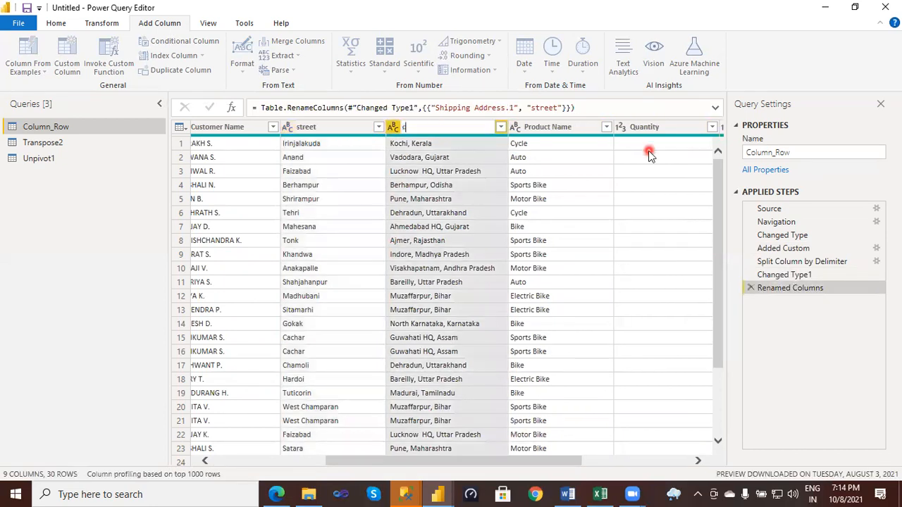
{"action": "type", "text": "ity"}
{"action": "left_click", "coordinate": [649, 152]}
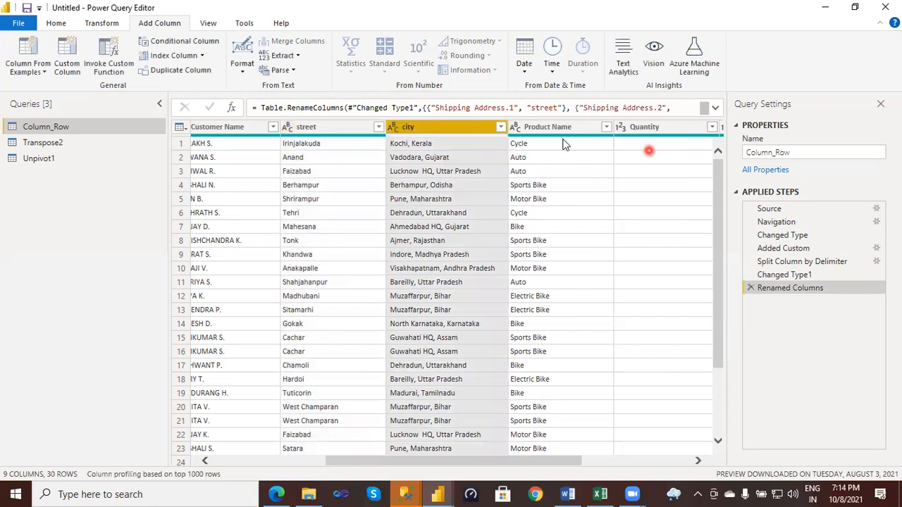
{"action": "left_click", "coordinate": [553, 128]}
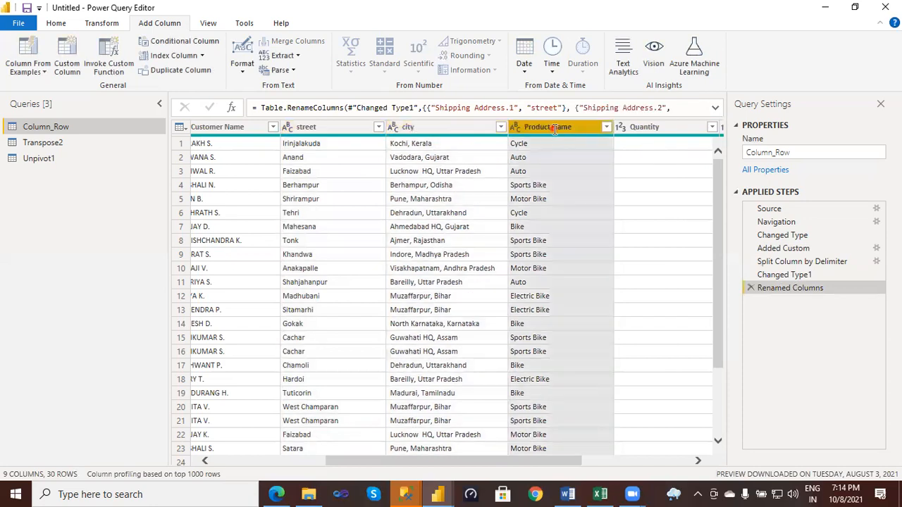
{"action": "key", "text": "F2"}
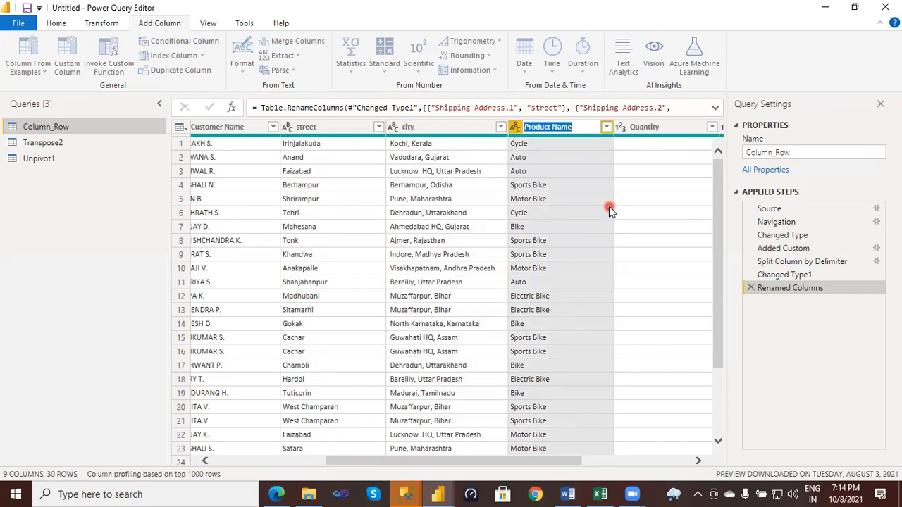
{"action": "key", "text": "Return"}
{"action": "left_click", "coordinate": [421, 132]}
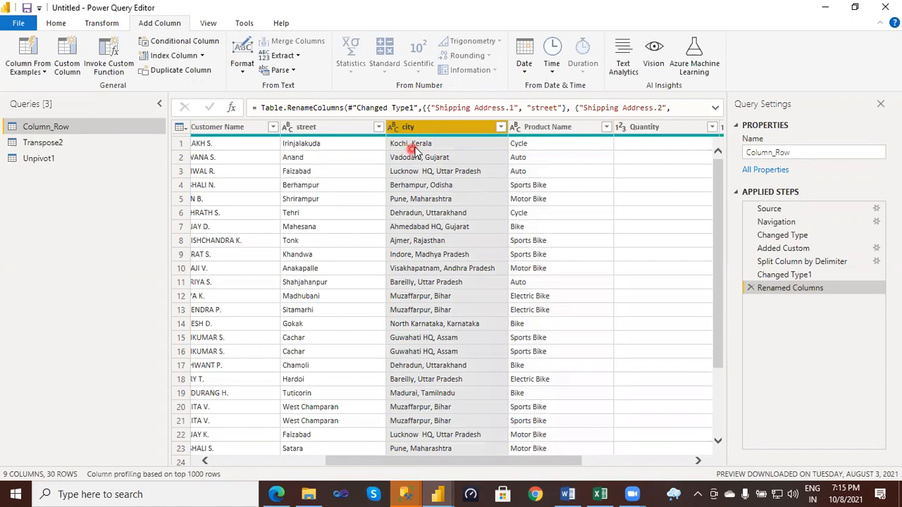
{"action": "right_click", "coordinate": [421, 127]}
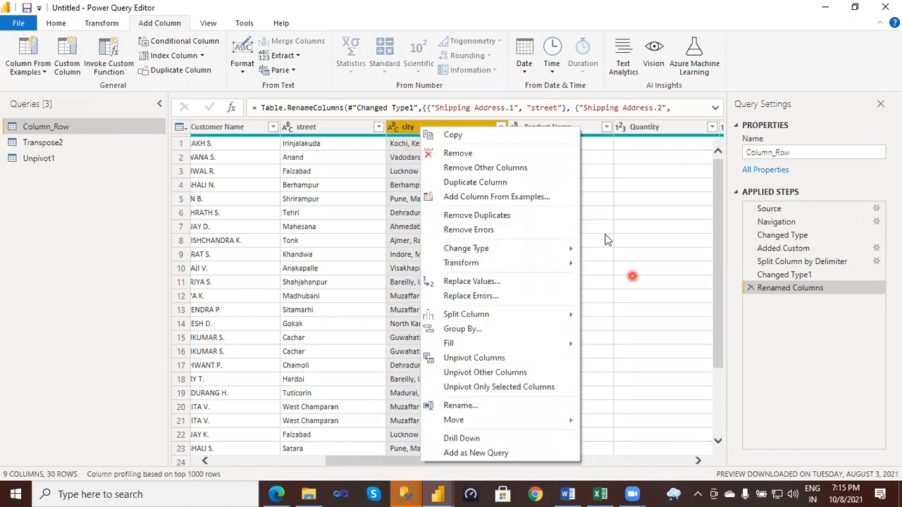
{"action": "left_click", "coordinate": [453, 135]}
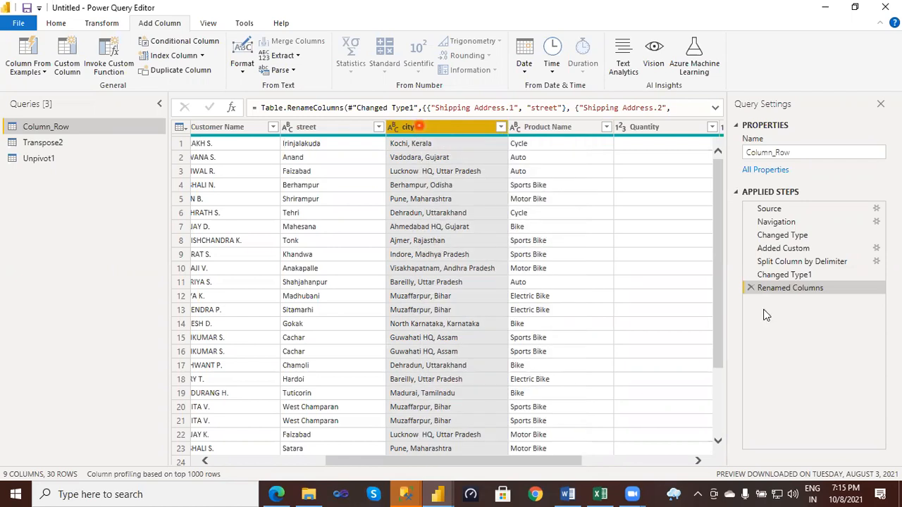
- Undo the left-most split by deleting the Renamed Columns, Changed Type1 and Split Column by Delimiter applied steps
{"action": "left_click", "coordinate": [750, 289]}
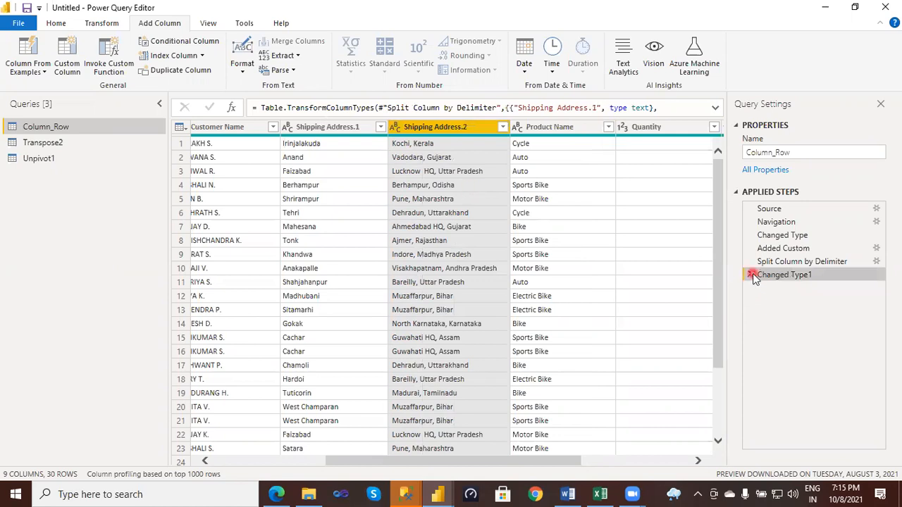
{"action": "left_click", "coordinate": [420, 190]}
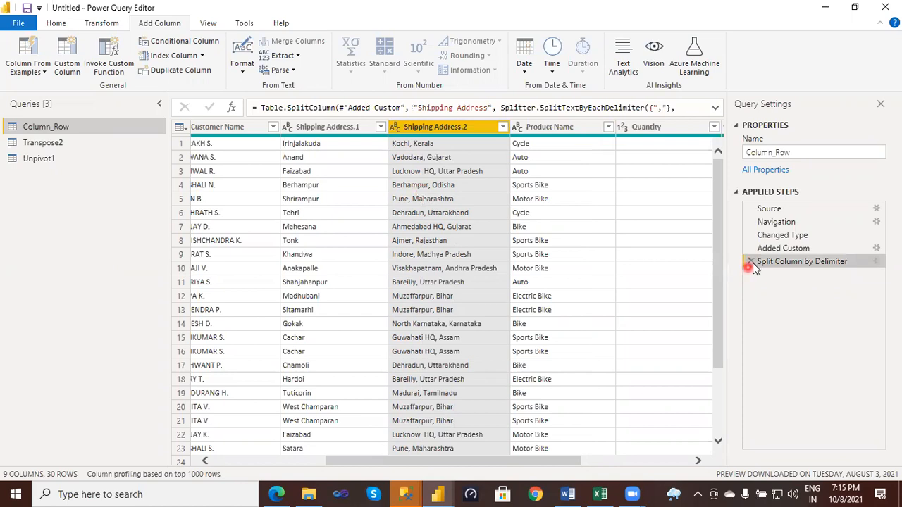
{"action": "left_click", "coordinate": [752, 262]}
{"action": "left_click", "coordinate": [425, 168]}
- Split the Shipping Address column by comma at each occurrence of the delimiter
{"action": "left_click", "coordinate": [319, 131]}
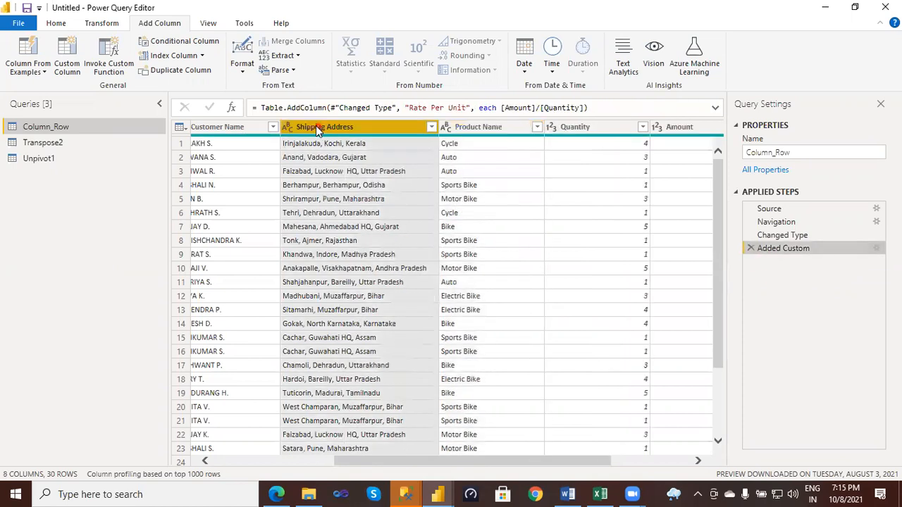
{"action": "right_click", "coordinate": [319, 131]}
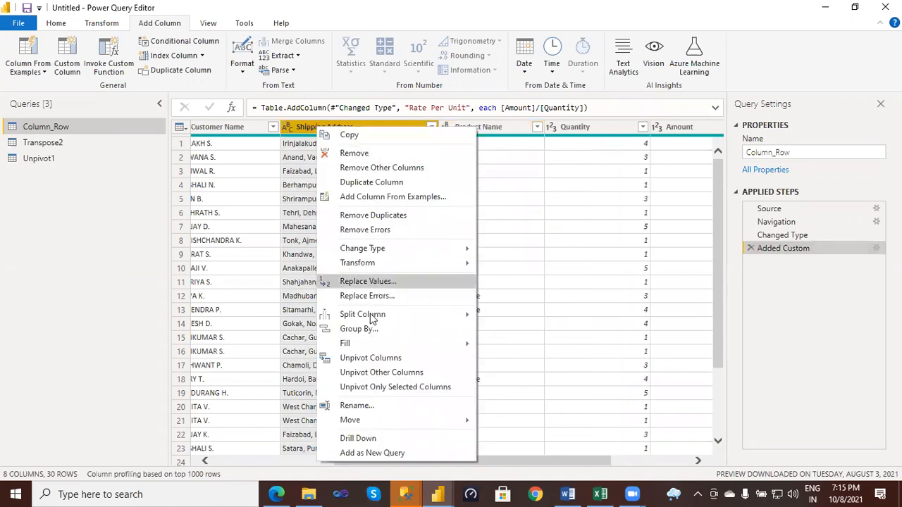
{"action": "mouse_move", "coordinate": [371, 315]}
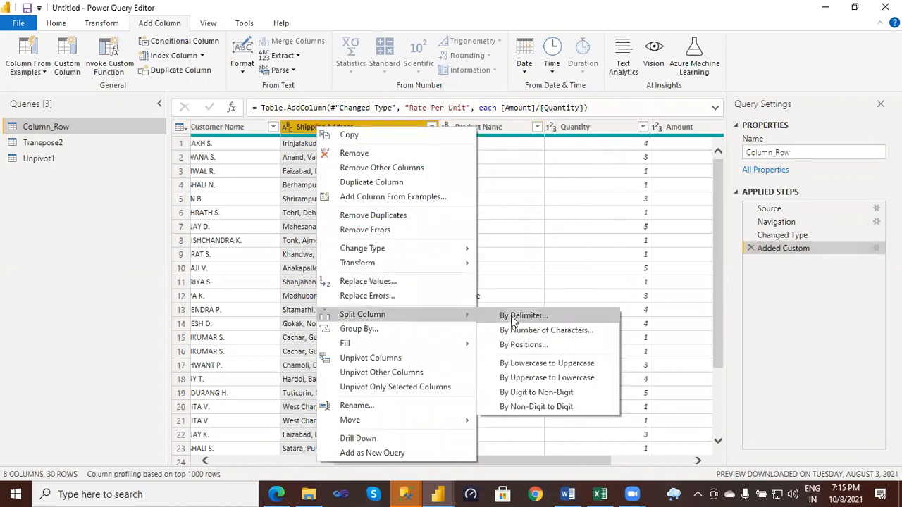
{"action": "left_click", "coordinate": [434, 209]}
{"action": "left_click", "coordinate": [247, 235]}
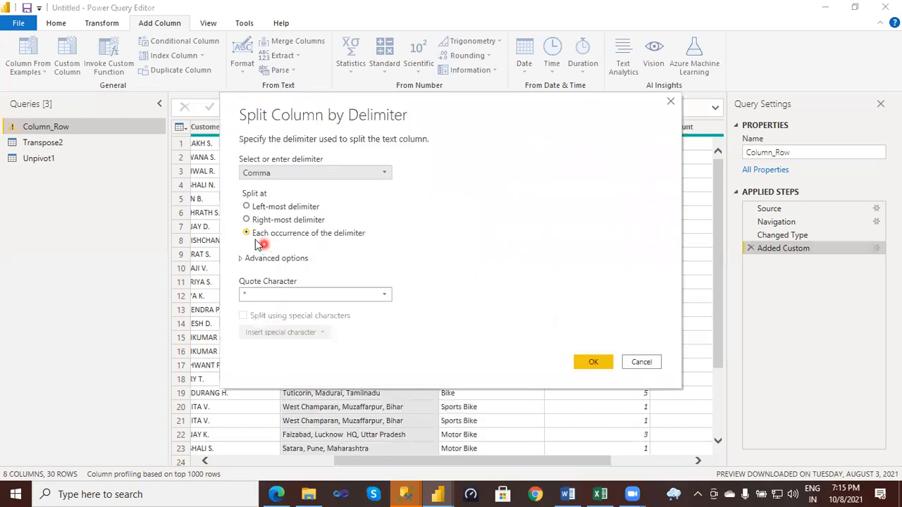
{"action": "left_click", "coordinate": [367, 234]}
{"action": "left_click", "coordinate": [591, 361]}
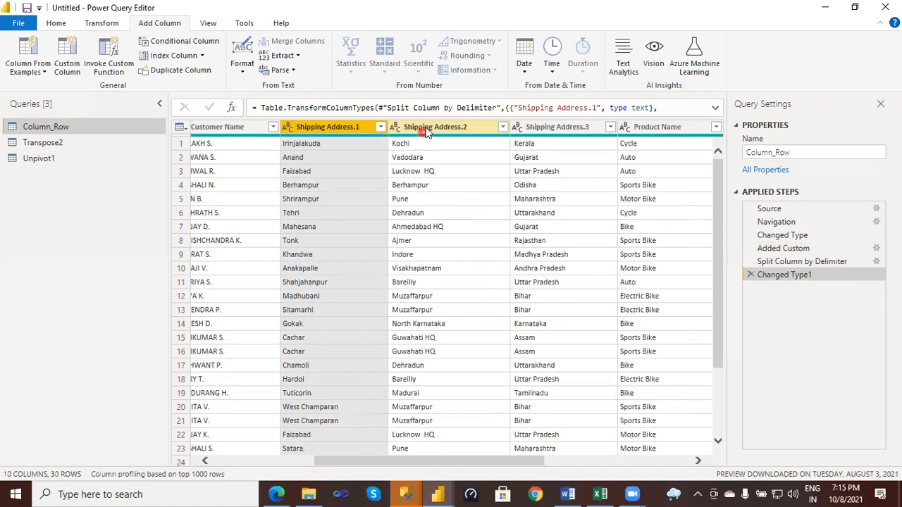
- Rename the Shipping Address.1 column as Street
{"action": "left_click", "coordinate": [556, 126]}
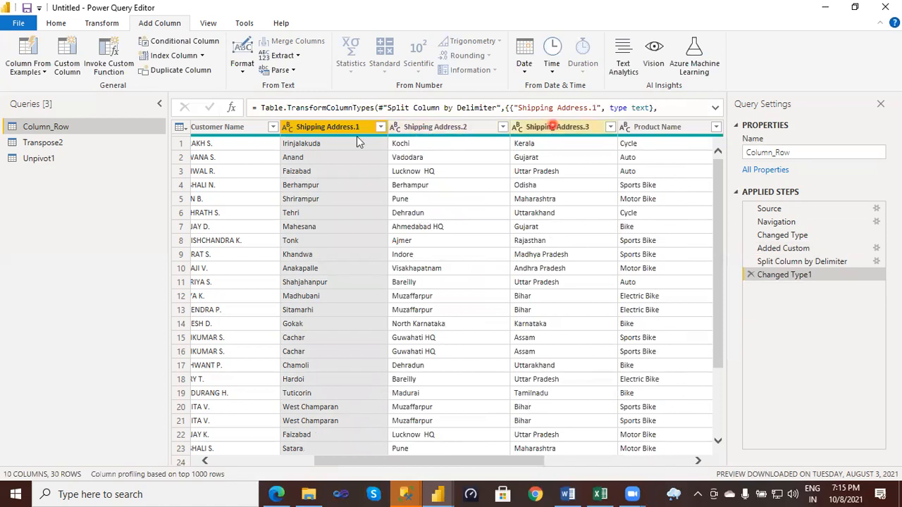
{"action": "left_click", "coordinate": [359, 126]}
{"action": "double_click", "coordinate": [358, 127]}
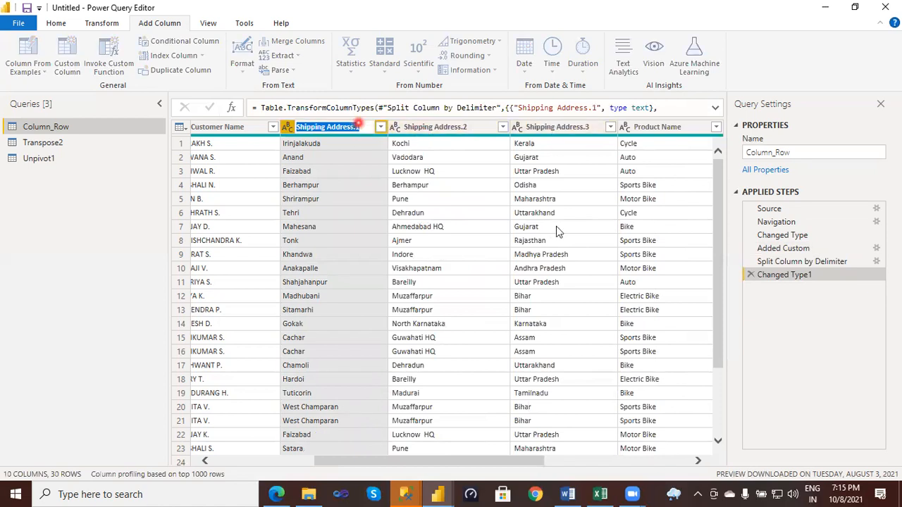
{"action": "key", "text": "BackSpace"}
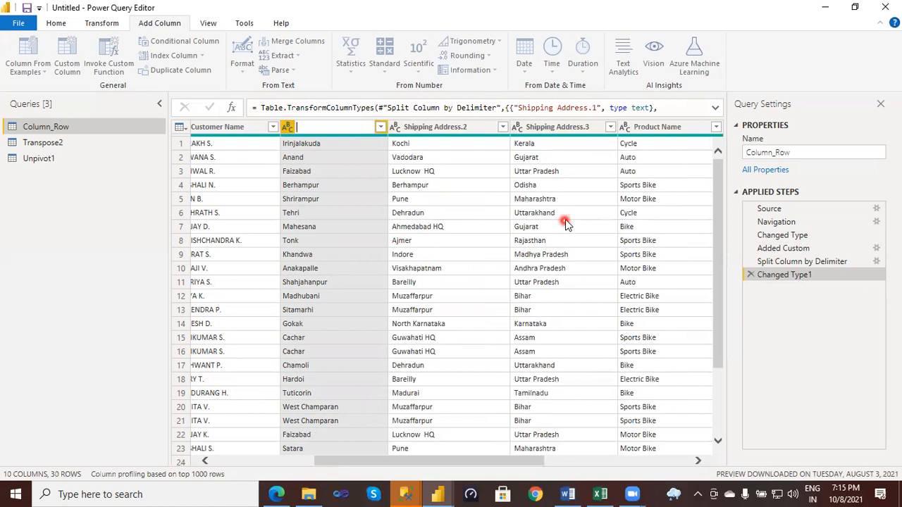
{"action": "type", "text": "Street"}
{"action": "left_click", "coordinate": [455, 129]}
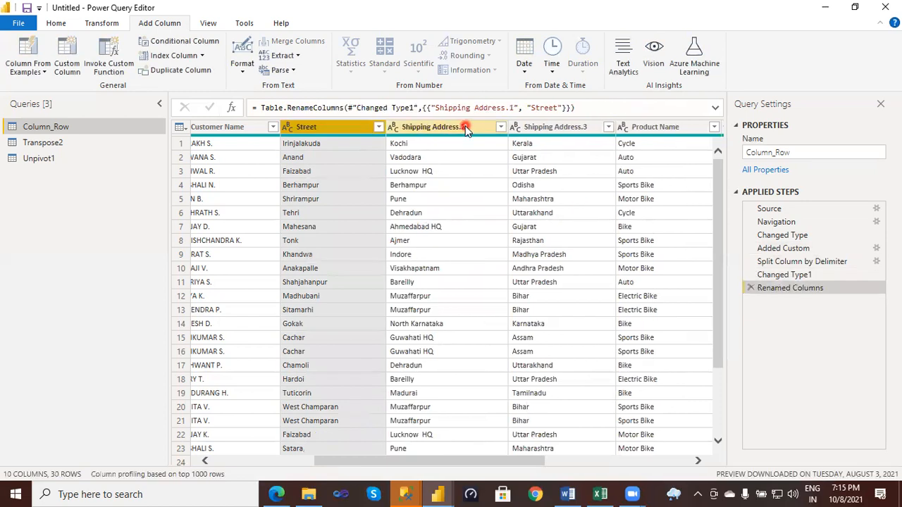
- Rename the Shipping Address.2 column as City
{"action": "left_click", "coordinate": [466, 129]}
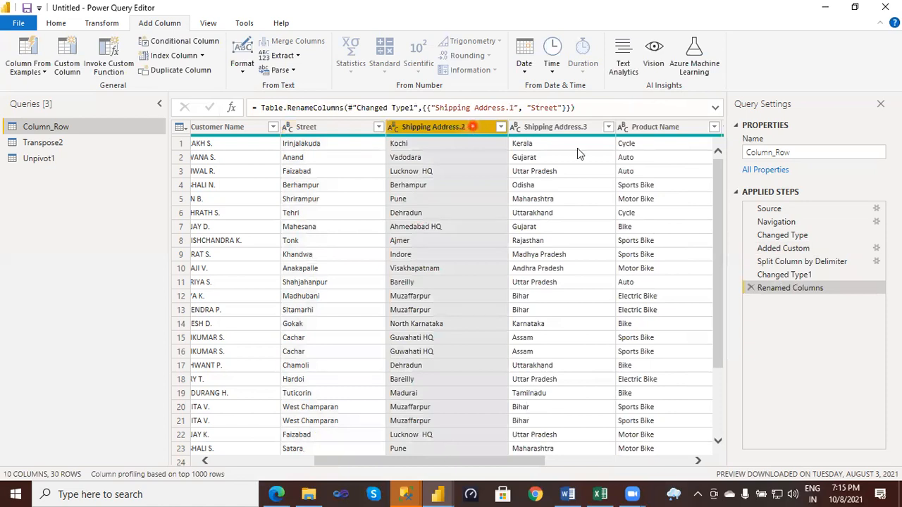
{"action": "double_click", "coordinate": [473, 127]}
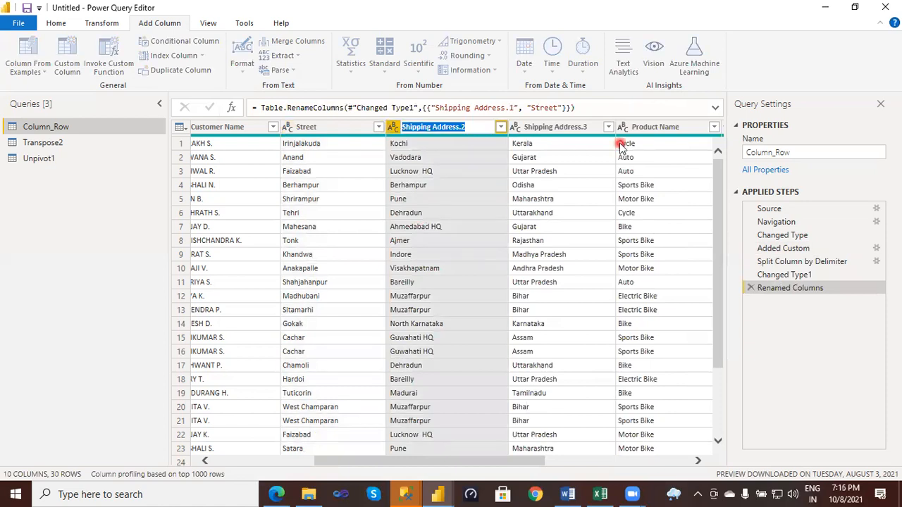
{"action": "type", "text": "City"}
{"action": "left_click", "coordinate": [620, 145]}
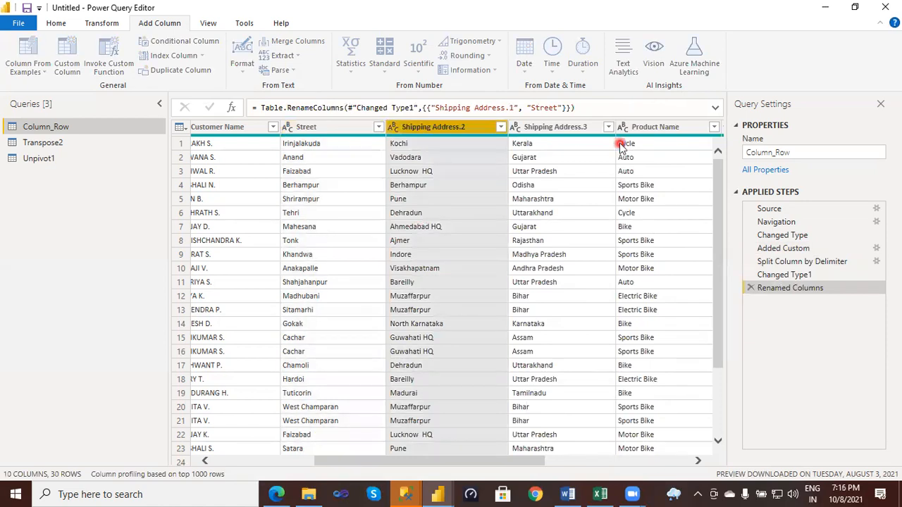
- Rename the Shipping Address.3 column as State
{"action": "left_click", "coordinate": [550, 129]}
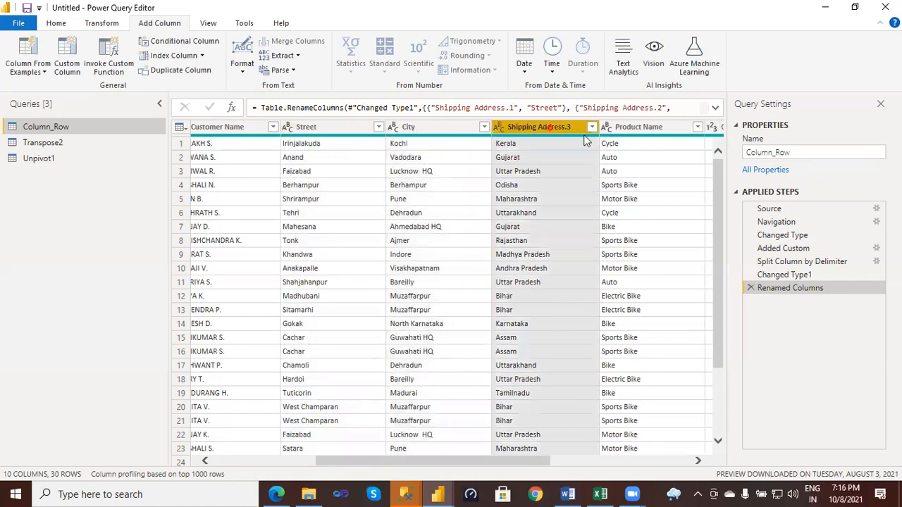
{"action": "double_click", "coordinate": [509, 133]}
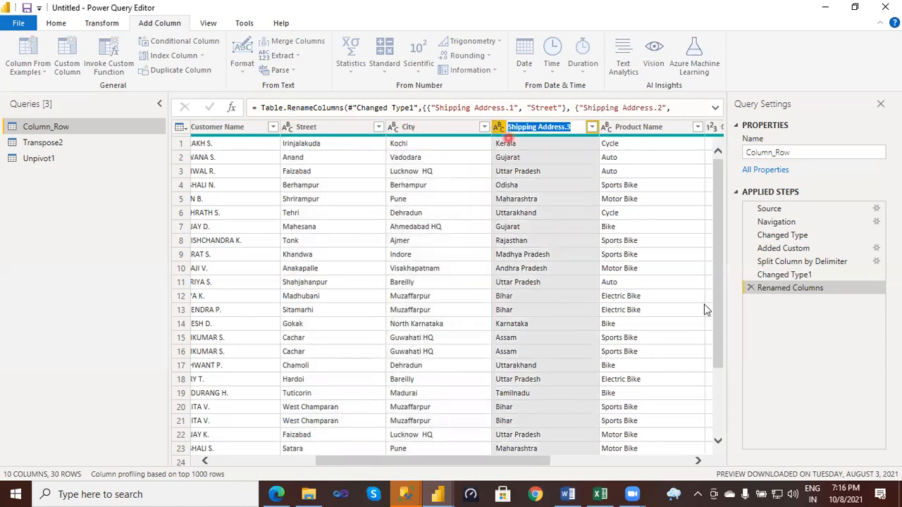
{"action": "left_click", "coordinate": [705, 305]}
{"action": "type", "text": "S"}
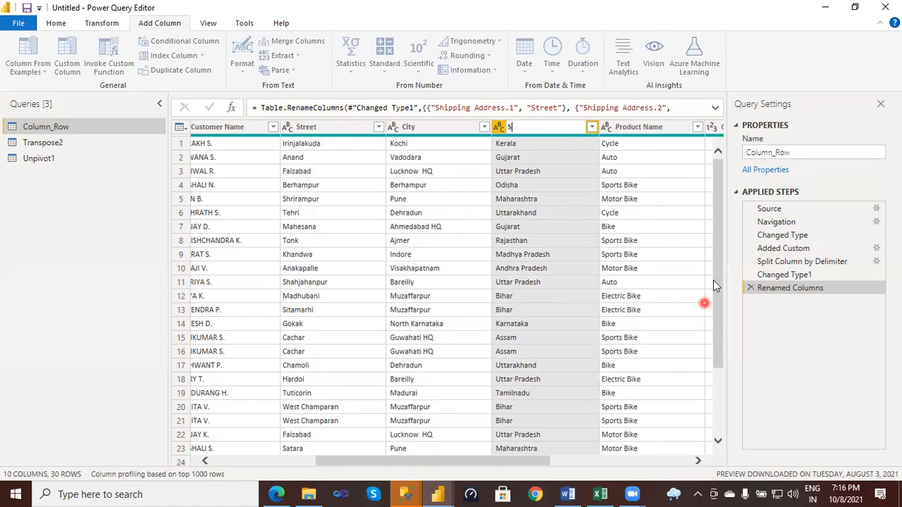
{"action": "type", "text": "tate"}
{"action": "left_click", "coordinate": [397, 189]}
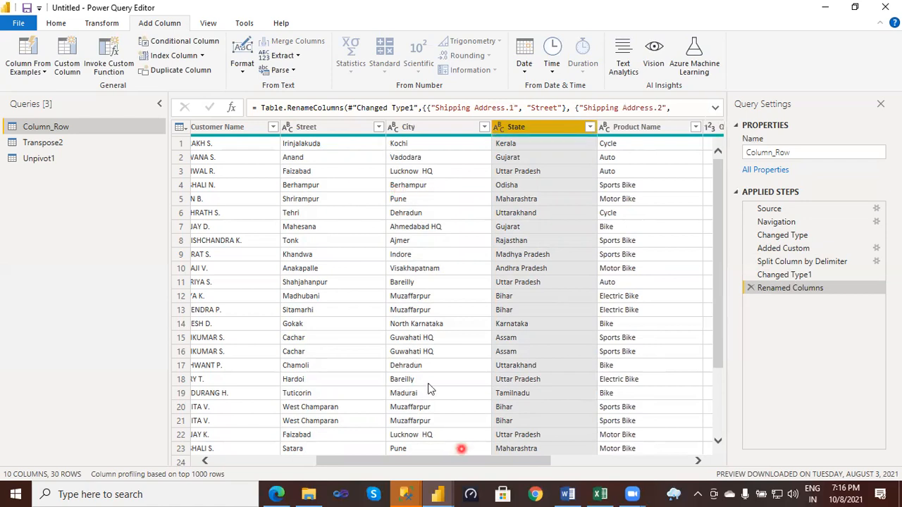
- Switch to the Excel workbook and examine the Merge Column example on the Column transformations-1 sheet
{"action": "left_click", "coordinate": [600, 494]}
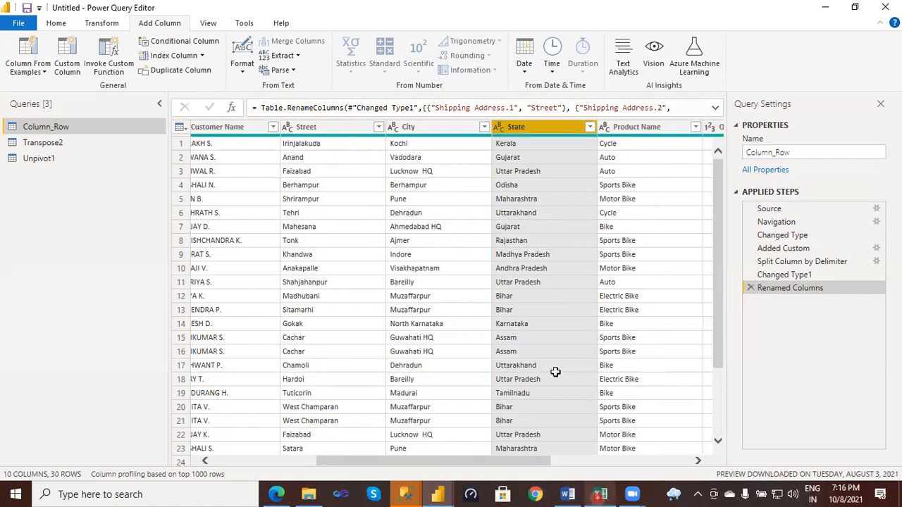
{"action": "scroll", "coordinate": [555, 372], "scroll_direction": "down", "scroll_amount": 1}
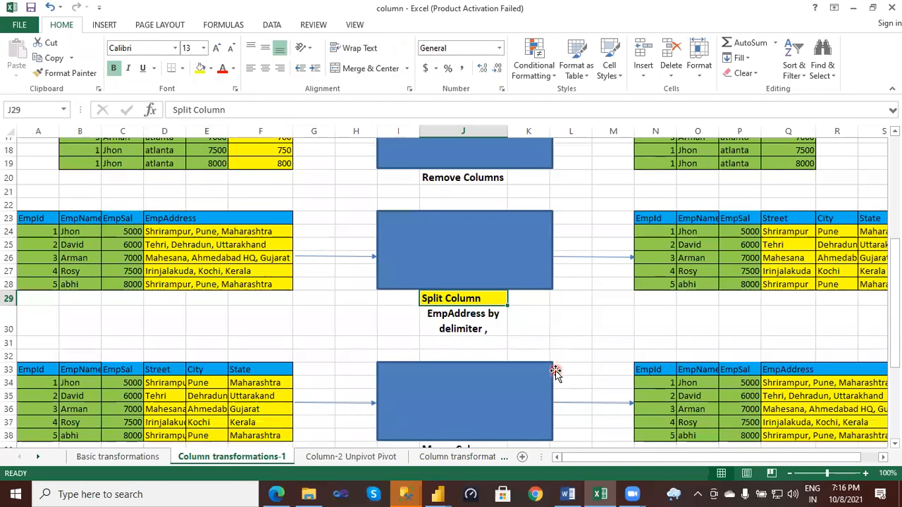
{"action": "scroll", "coordinate": [556, 372], "scroll_direction": "down", "scroll_amount": 3}
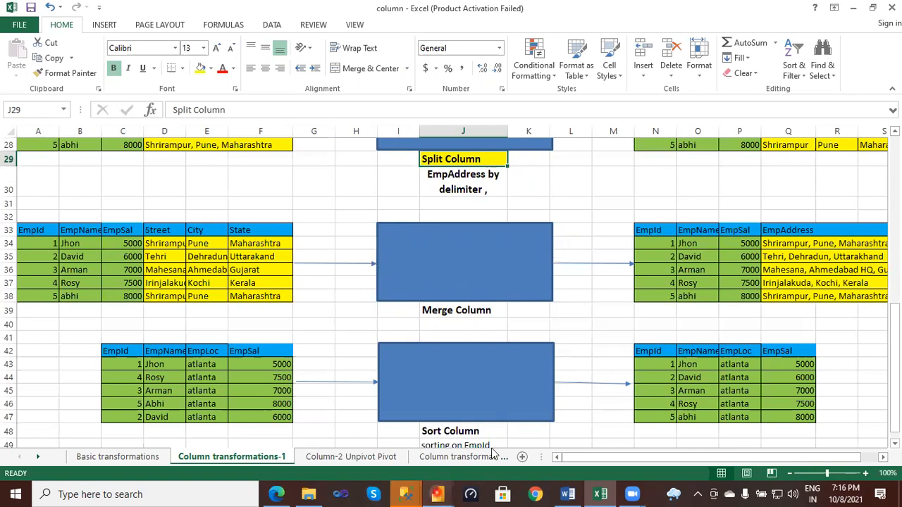
- Return to Power Query Editor, select the Street, City and State columns together, and start merging them
{"action": "left_click", "coordinate": [494, 452]}
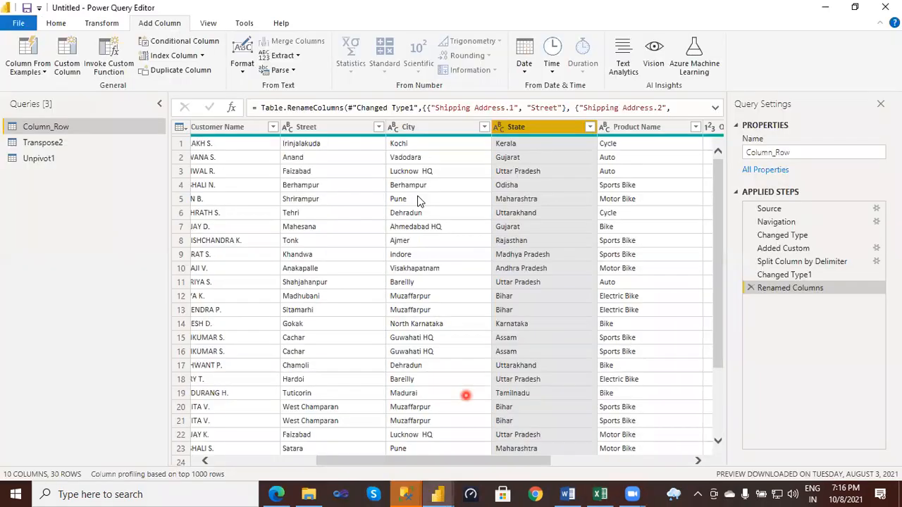
{"action": "left_click", "coordinate": [313, 133]}
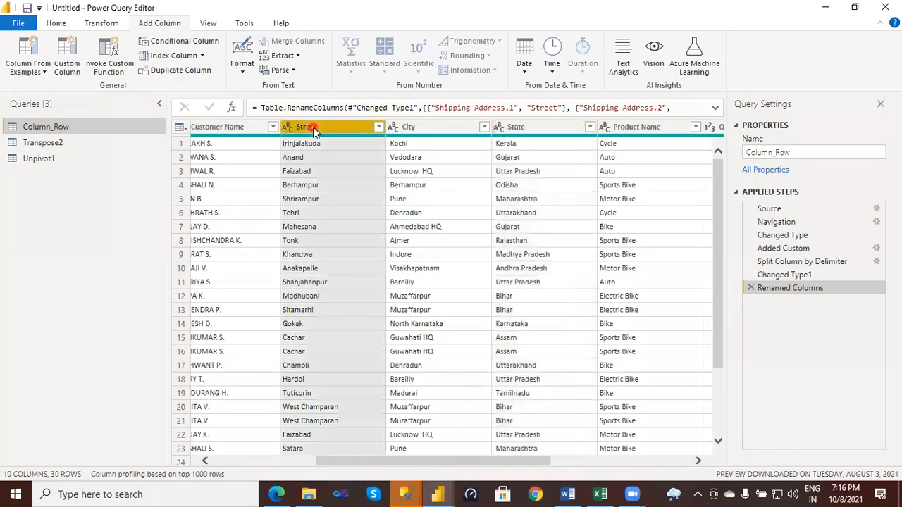
{"action": "left_click", "coordinate": [323, 127]}
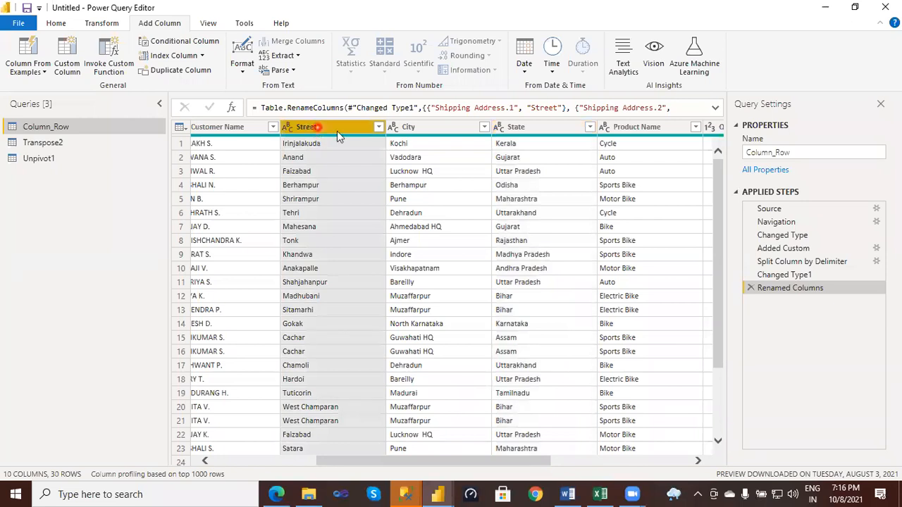
{"action": "left_click", "coordinate": [421, 128], "text": "ctrl"}
{"action": "left_click_drag", "start_coordinate": [496, 143], "coordinate": [335, 128]}
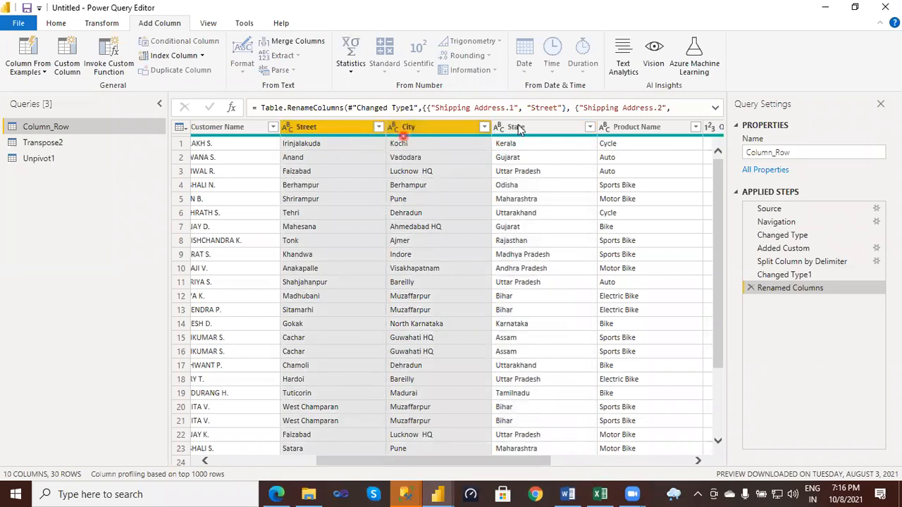
{"action": "left_click_drag", "start_coordinate": [514, 137], "coordinate": [486, 134]}
{"action": "right_click", "coordinate": [457, 132]}
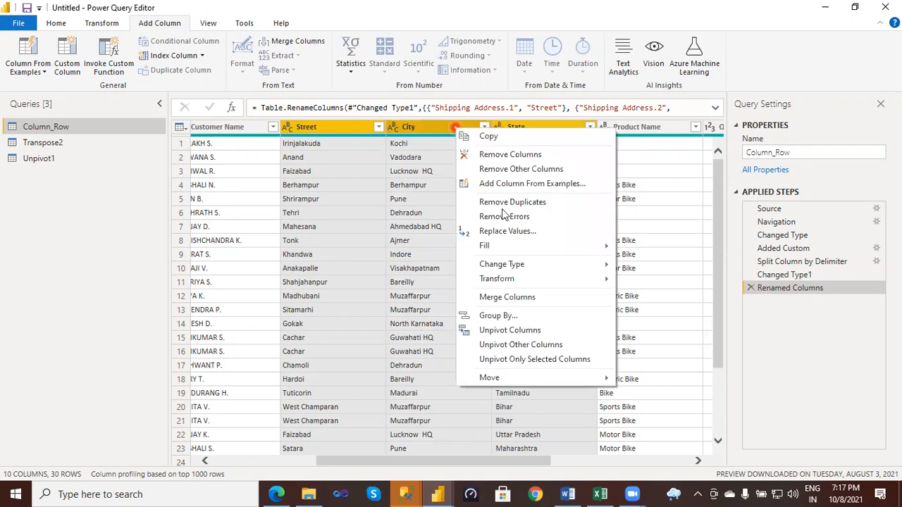
{"action": "left_click", "coordinate": [509, 296]}
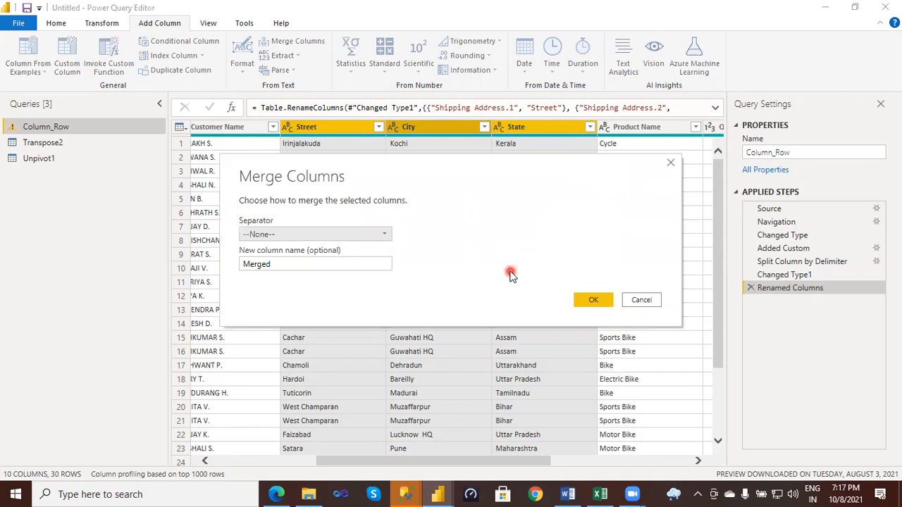
- Set a custom pipe character (|) as the separator for the column merge
{"action": "left_click", "coordinate": [387, 240]}
{"action": "left_click", "coordinate": [300, 341]}
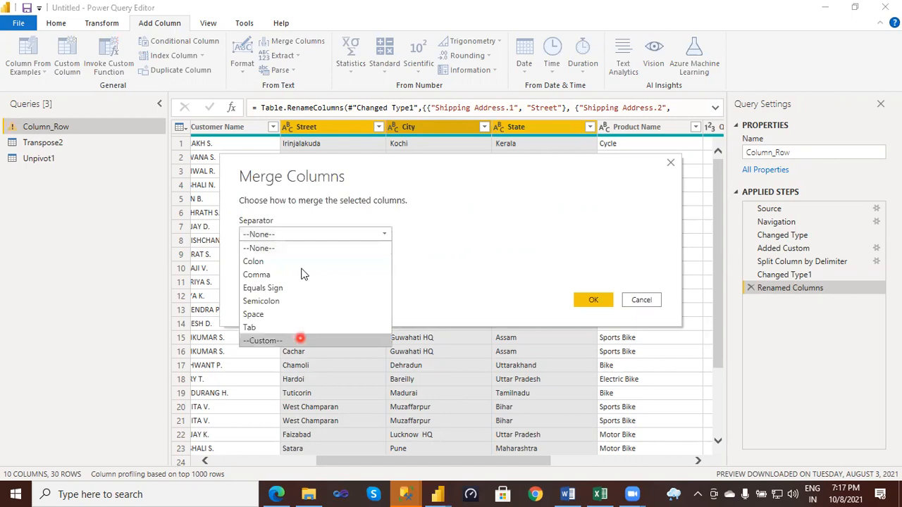
{"action": "left_click", "coordinate": [344, 345]}
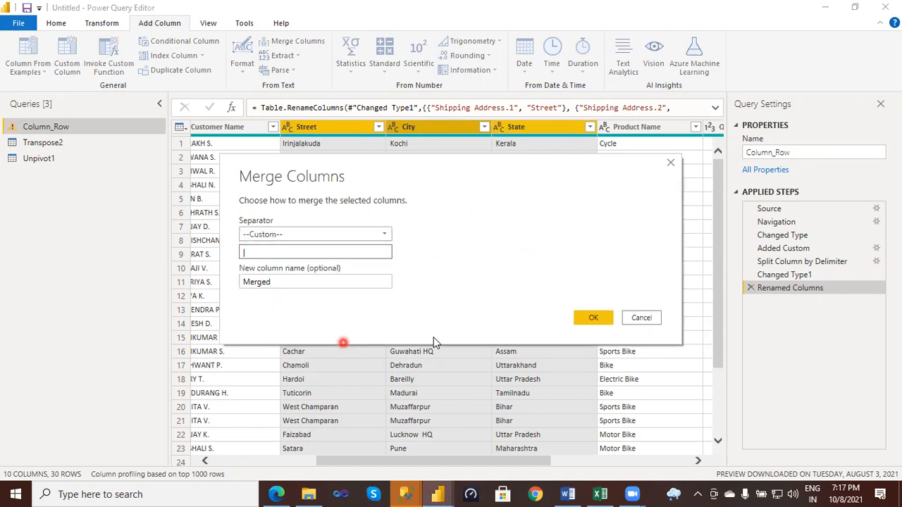
{"action": "left_click", "coordinate": [340, 272]}
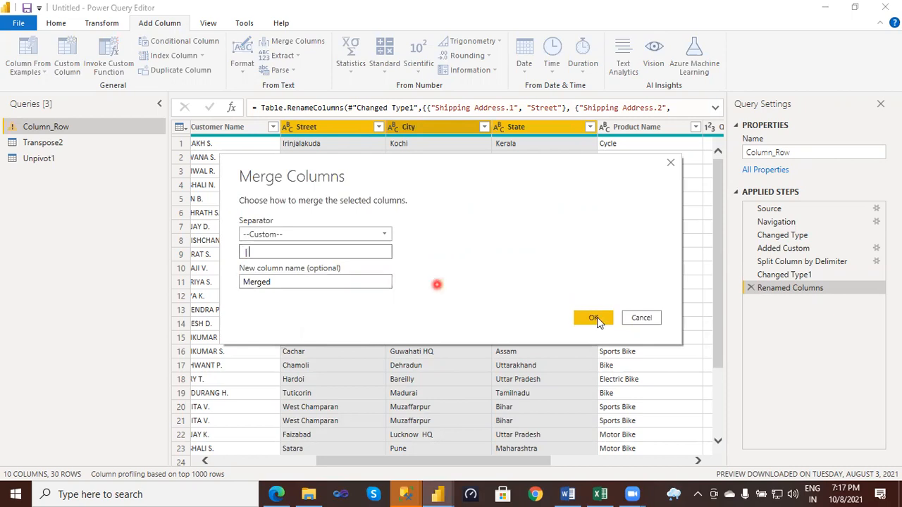
- Name the merged column CustomerAddress and apply the merge
{"action": "left_click", "coordinate": [228, 280]}
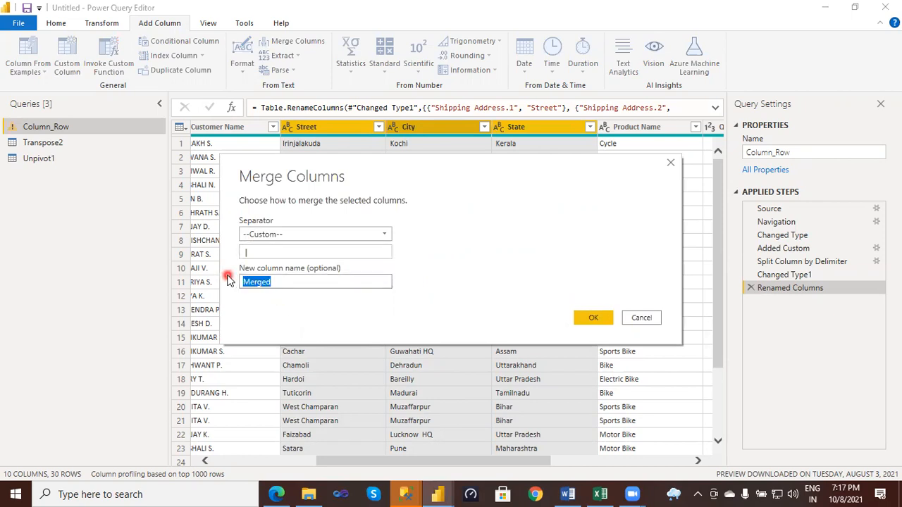
{"action": "key", "text": "BackSpace"}
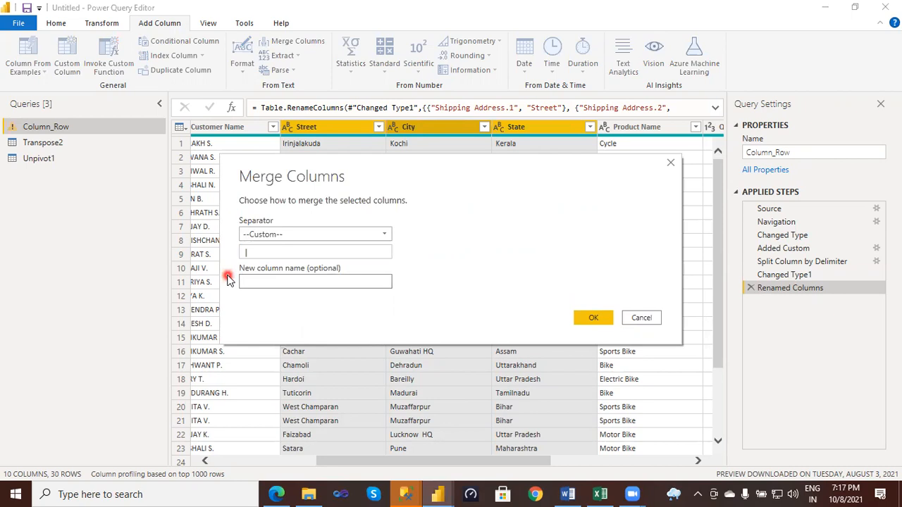
{"action": "type", "text": "Custome"}
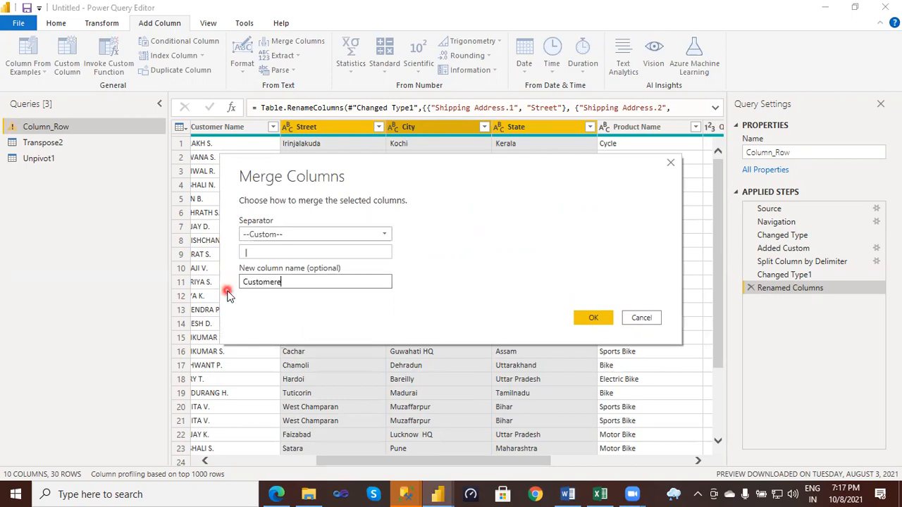
{"action": "type", "text": "rAddress"}
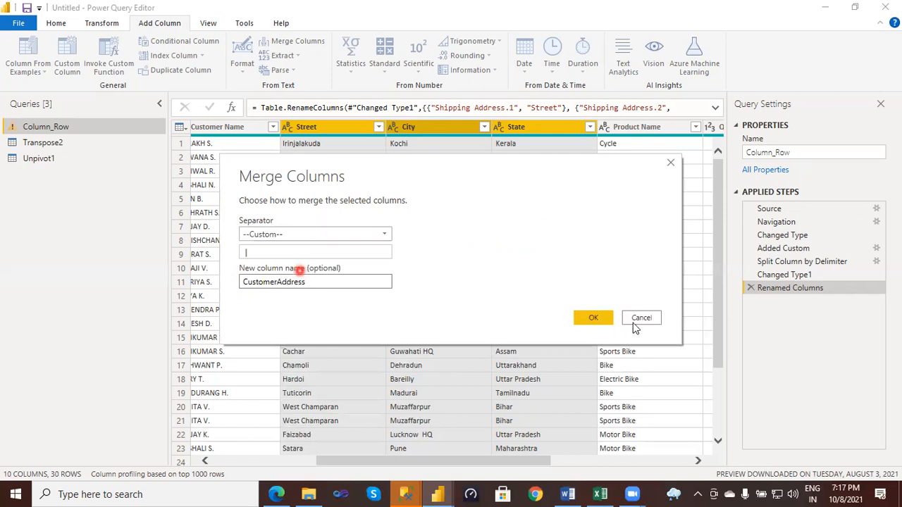
{"action": "left_click", "coordinate": [597, 320]}
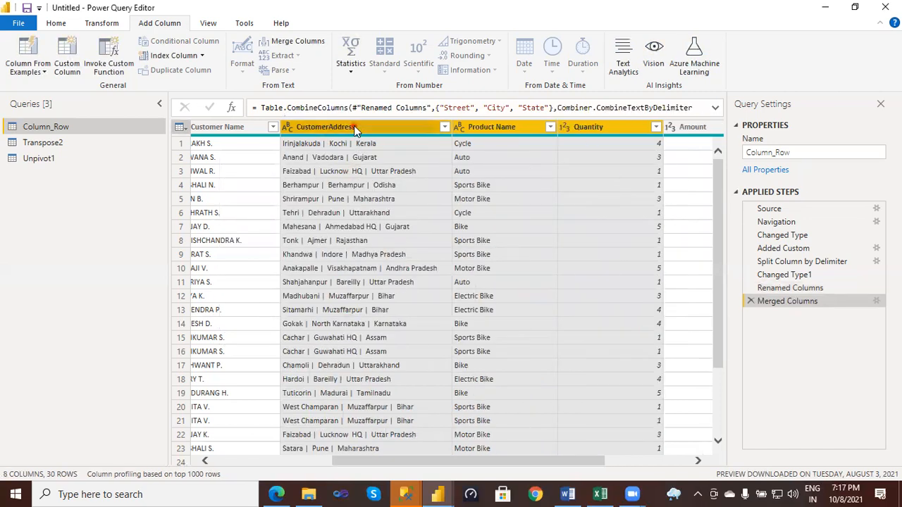
- Examine the CustomerAddress column, switch to the Excel workbook and compare it with the Merge Column example
{"action": "left_click", "coordinate": [354, 126]}
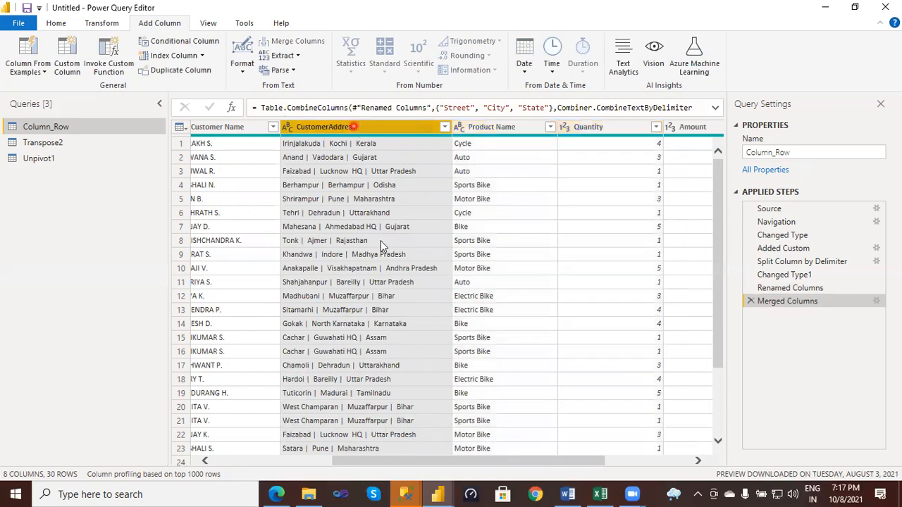
{"action": "left_click", "coordinate": [600, 494]}
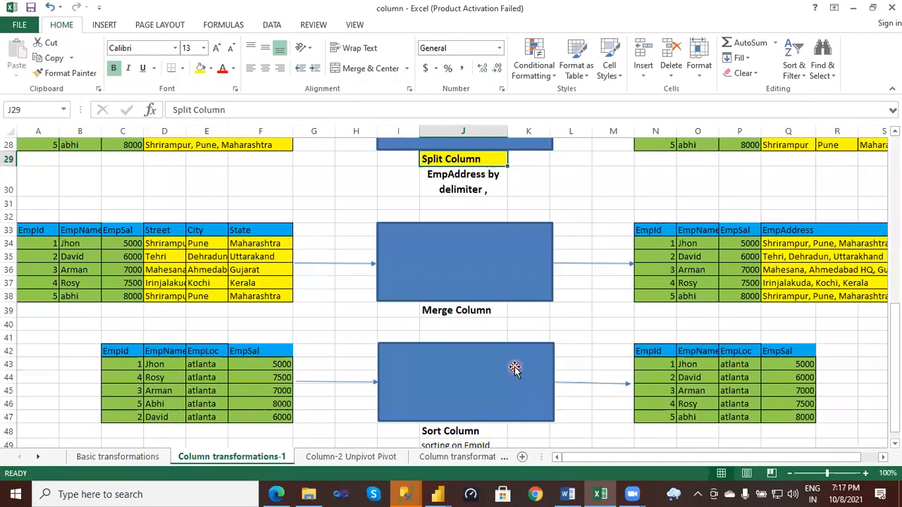
{"action": "scroll", "coordinate": [273, 325], "scroll_direction": "down", "scroll_amount": 2}
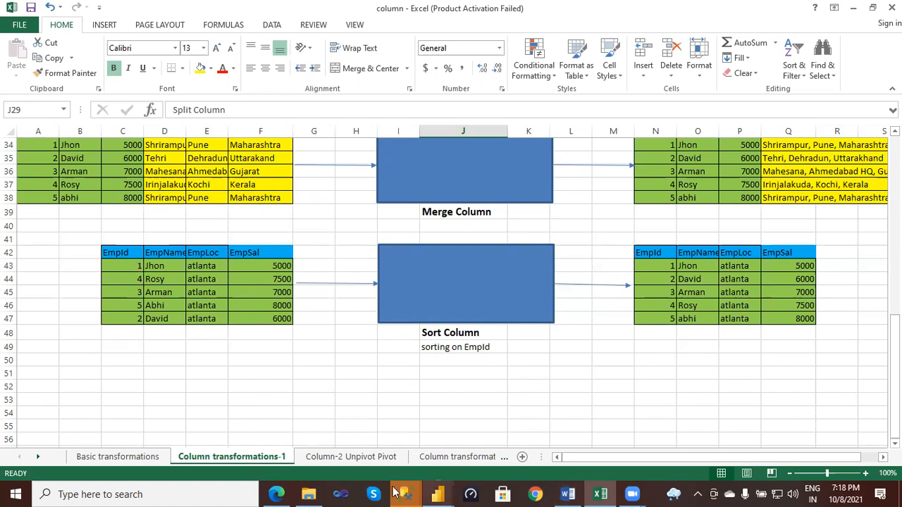
- Switch back to Power Query Editor and edit the Merged Columns applied step to use Comma as the separator
{"action": "mouse_move", "coordinate": [444, 493]}
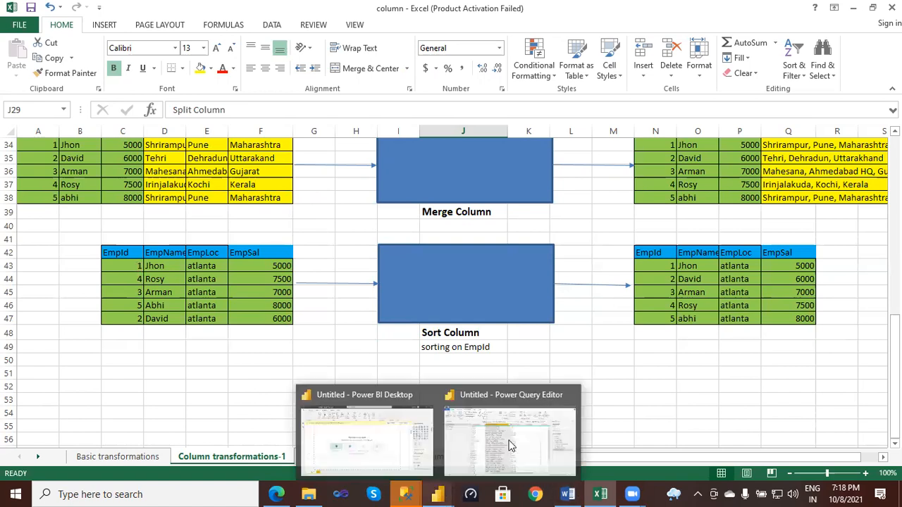
{"action": "left_click", "coordinate": [513, 449]}
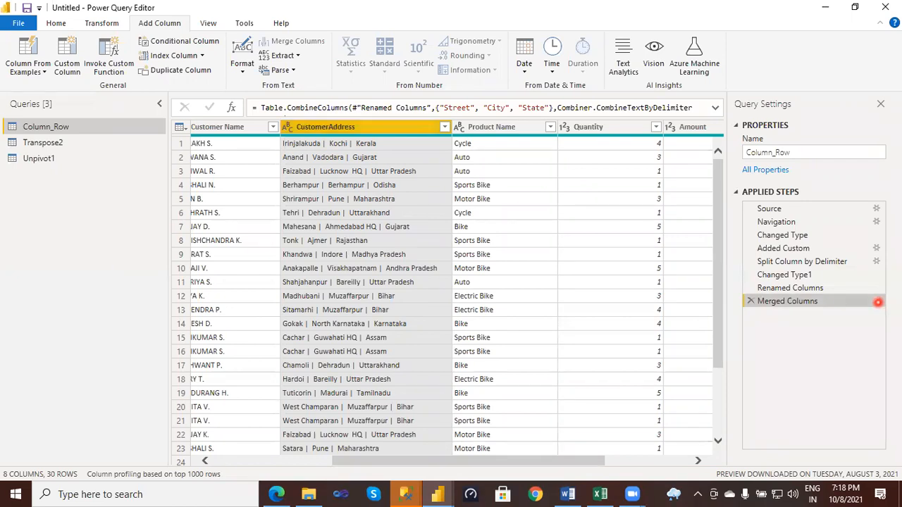
{"action": "left_click", "coordinate": [877, 302]}
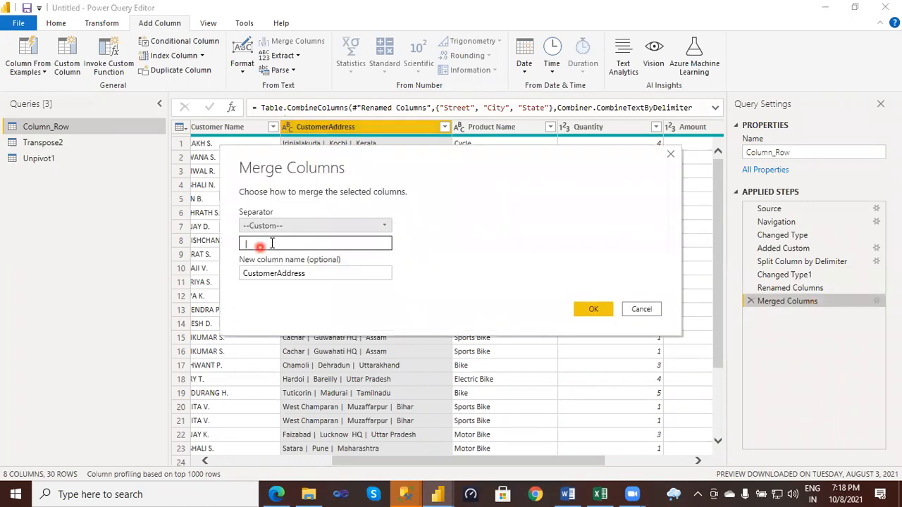
{"action": "left_click", "coordinate": [386, 228]}
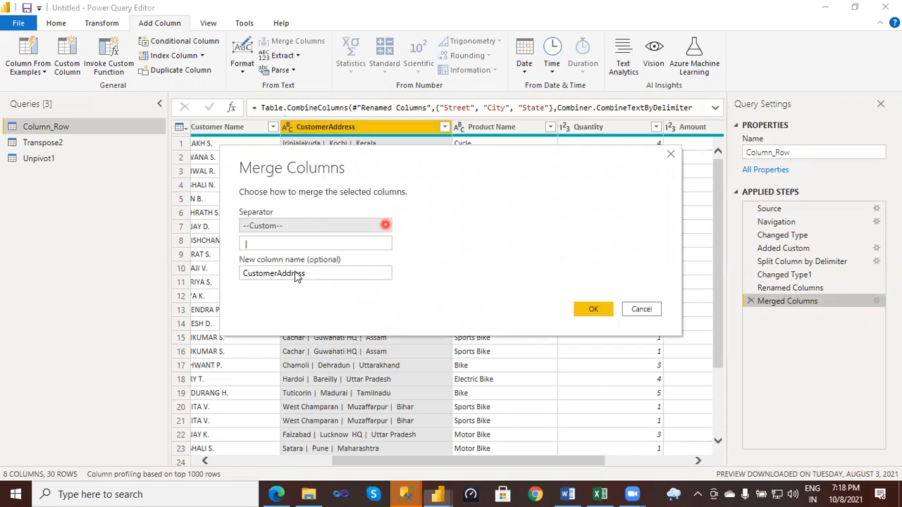
{"action": "left_click", "coordinate": [299, 268]}
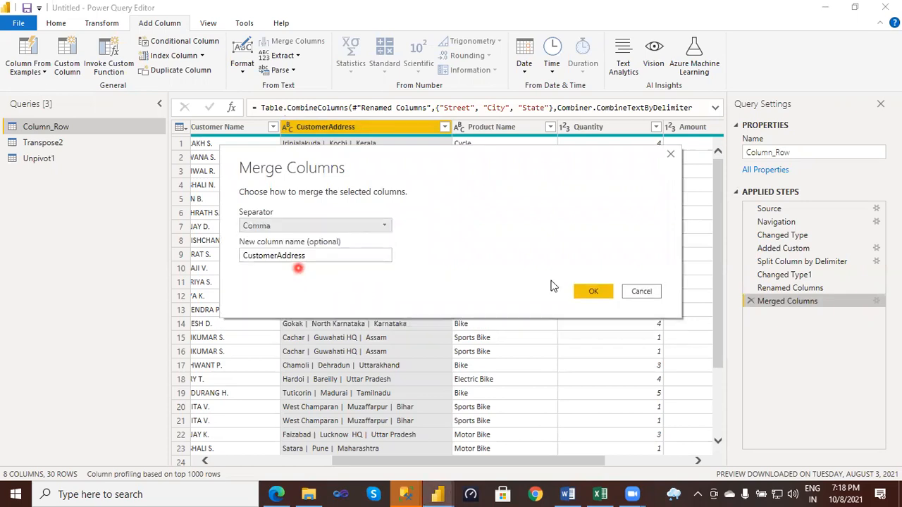
{"action": "left_click", "coordinate": [588, 293]}
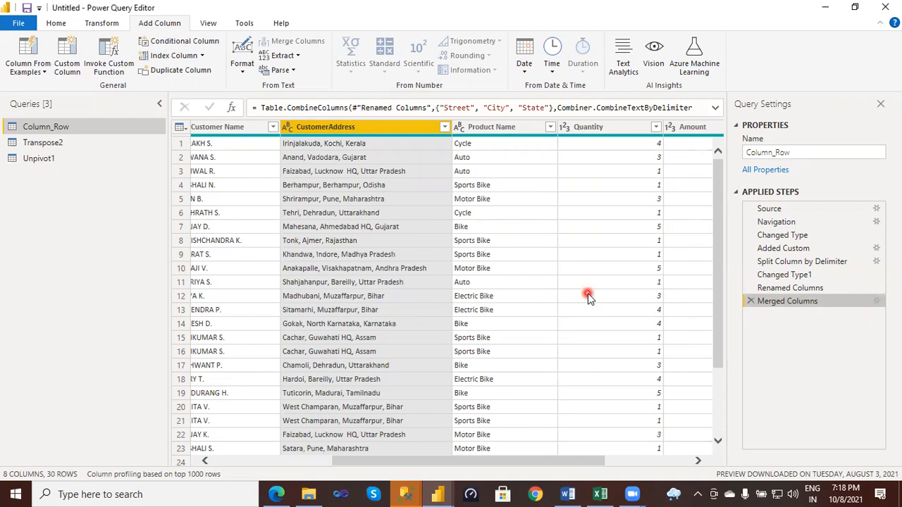
{"action": "left_click", "coordinate": [348, 184]}
{"action": "left_click", "coordinate": [390, 267]}
{"action": "left_click", "coordinate": [405, 286]}
{"action": "left_click", "coordinate": [433, 311]}
- Switch to the Excel workbook, review the Sort Column example, and return to Power Query Editor
{"action": "left_click", "coordinate": [602, 494]}
{"action": "left_click", "coordinate": [406, 329]}
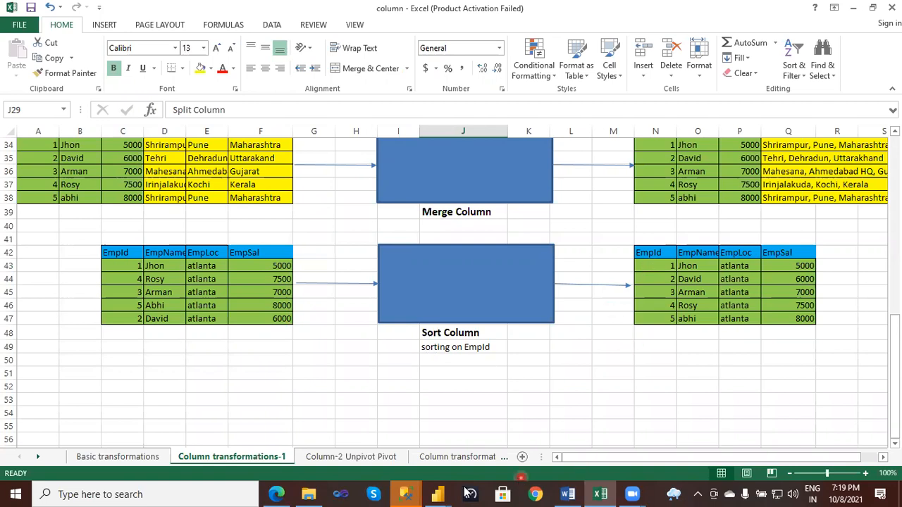
{"action": "left_click", "coordinate": [386, 433]}
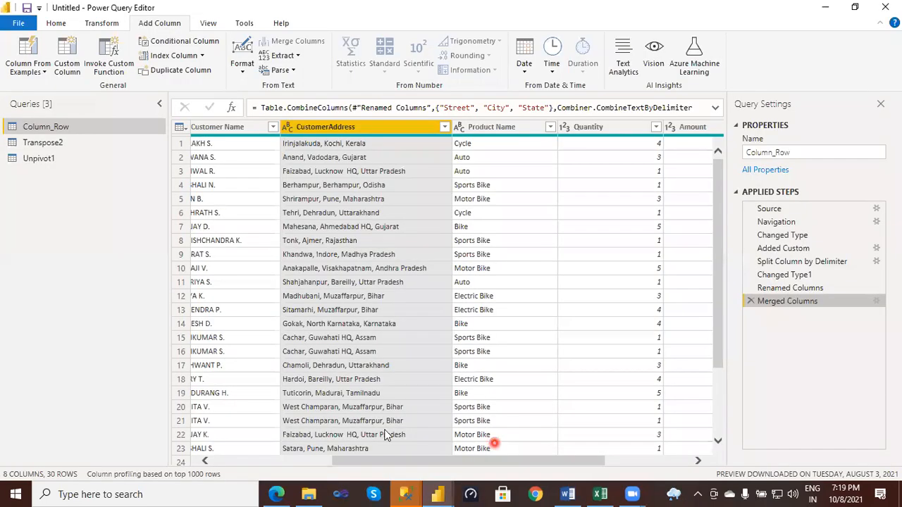
- Sort the Column_Row table by the Invoice column in descending order
{"action": "left_click", "coordinate": [268, 459]}
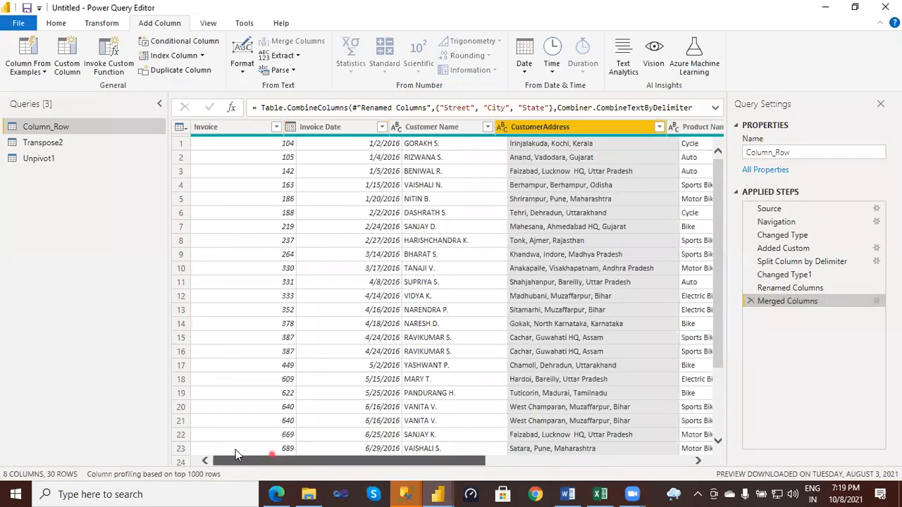
{"action": "left_click", "coordinate": [237, 134]}
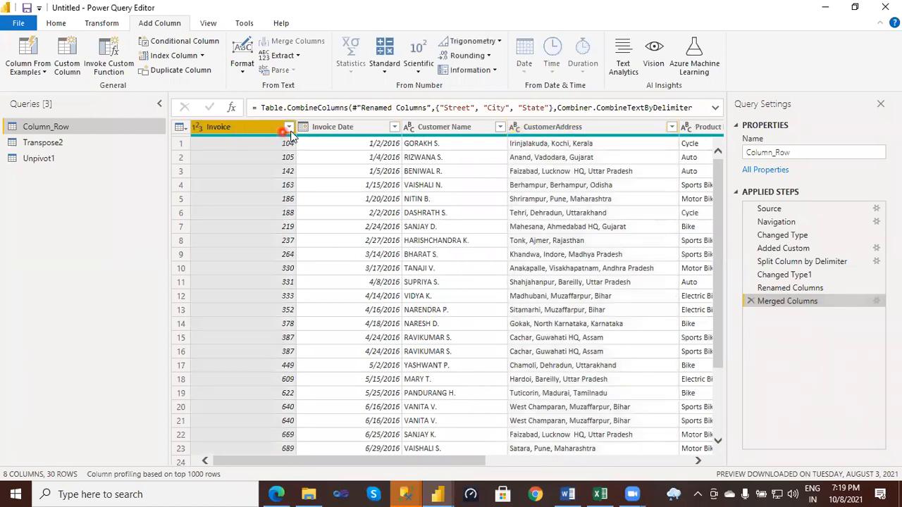
{"action": "left_click", "coordinate": [289, 127]}
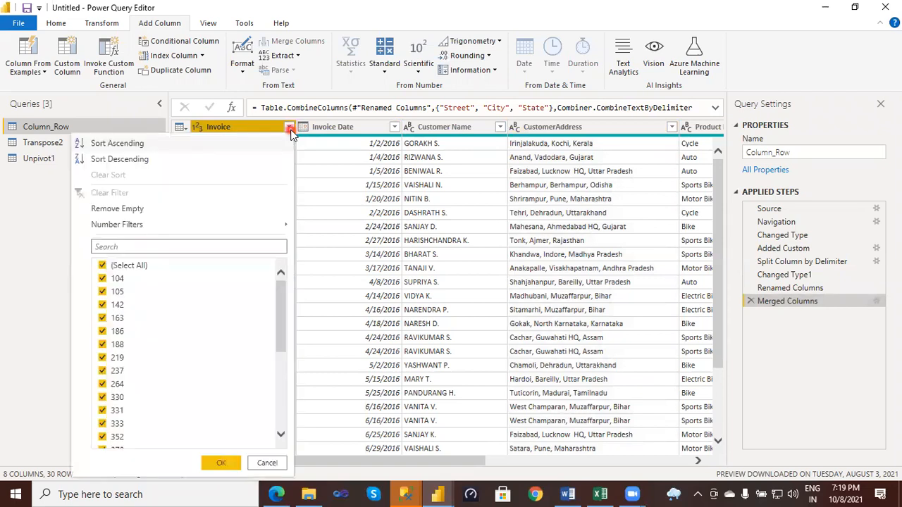
{"action": "left_click", "coordinate": [119, 159]}
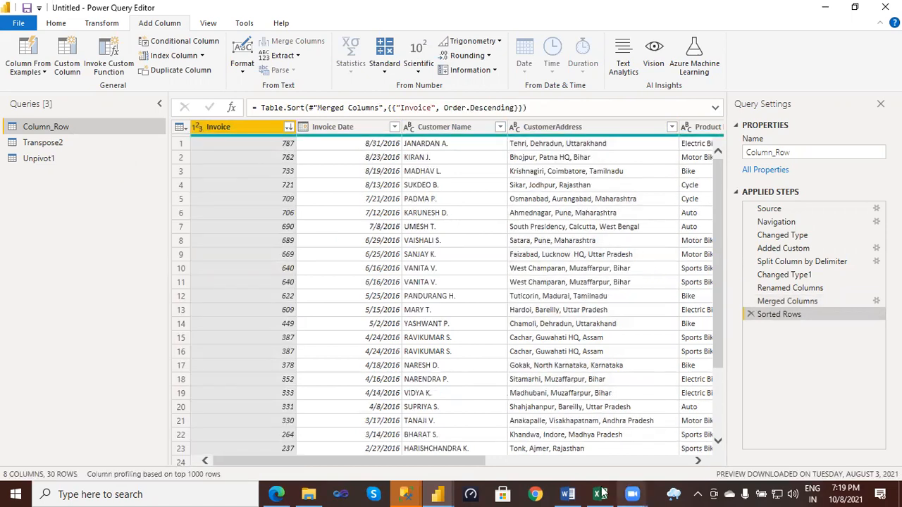
- Switch to the Excel workbook and review the add, remove, split, merge and sort examples on the Column transformations-1 sheet
{"action": "mouse_move", "coordinate": [601, 493]}
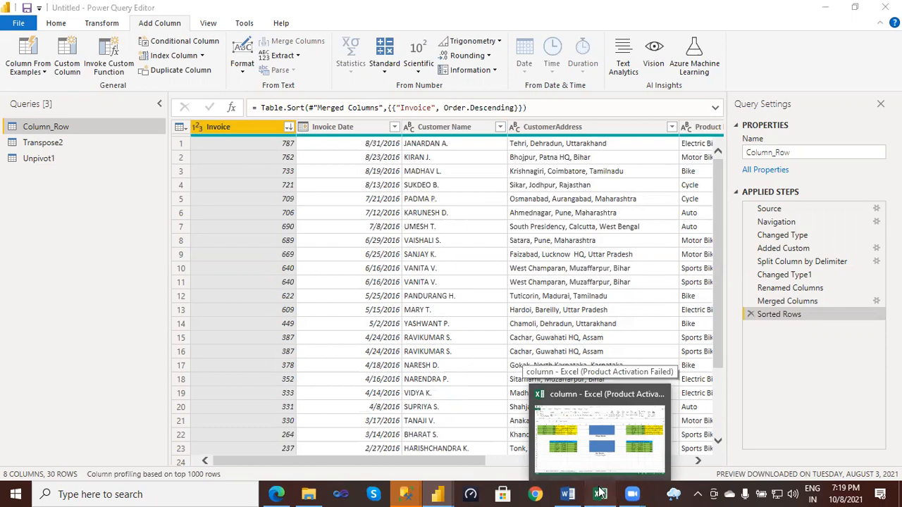
{"action": "left_click", "coordinate": [577, 458]}
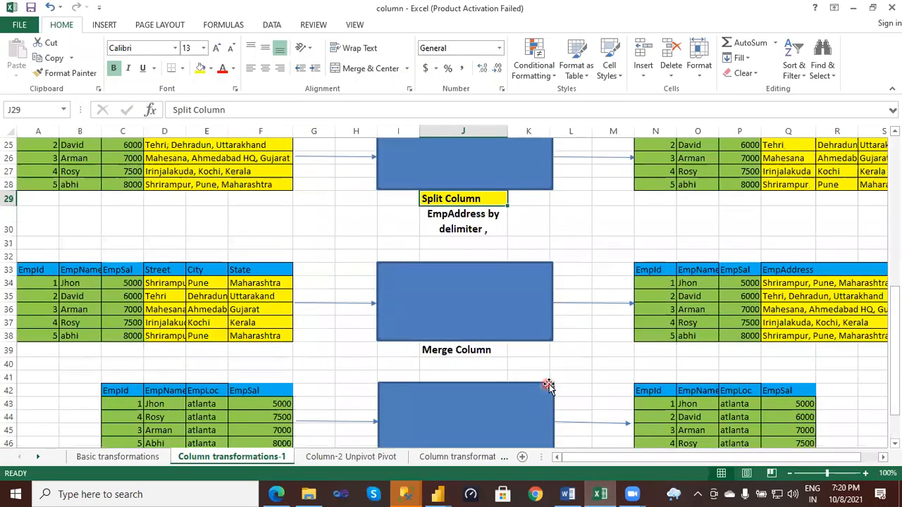
{"action": "scroll", "coordinate": [548, 386], "scroll_direction": "up", "scroll_amount": 5}
{"action": "scroll", "coordinate": [549, 386], "scroll_direction": "up", "scroll_amount": 2}
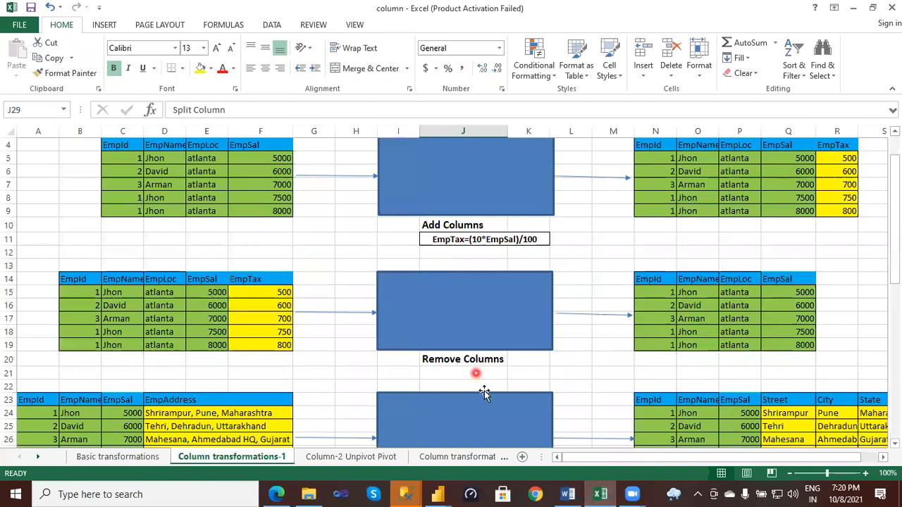
{"action": "scroll", "coordinate": [484, 394], "scroll_direction": "down", "scroll_amount": 3}
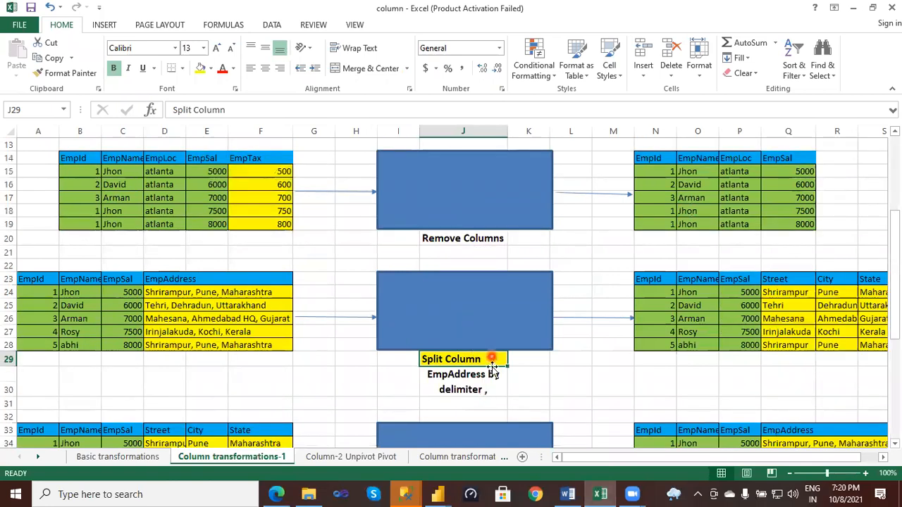
{"action": "scroll", "coordinate": [492, 380], "scroll_direction": "down", "scroll_amount": 2}
{"action": "scroll", "coordinate": [492, 367], "scroll_direction": "down", "scroll_amount": 1}
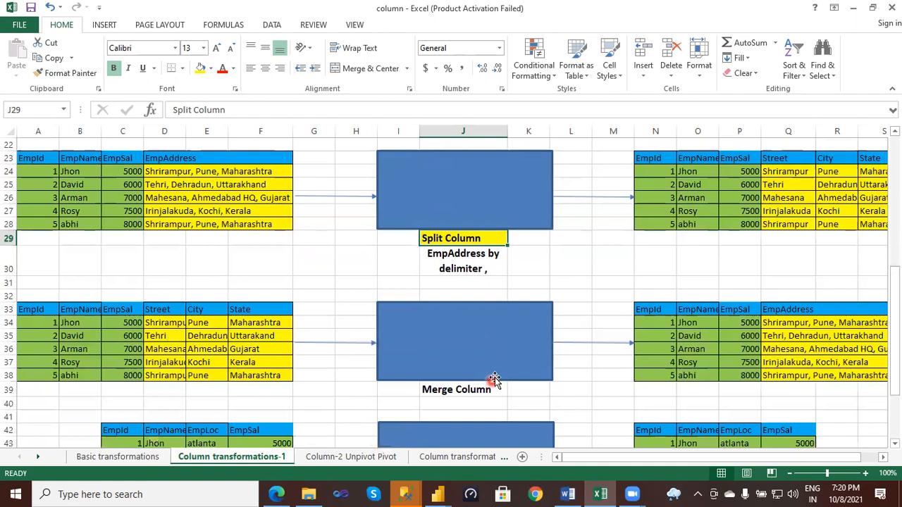
{"action": "scroll", "coordinate": [451, 332], "scroll_direction": "down", "scroll_amount": 4}
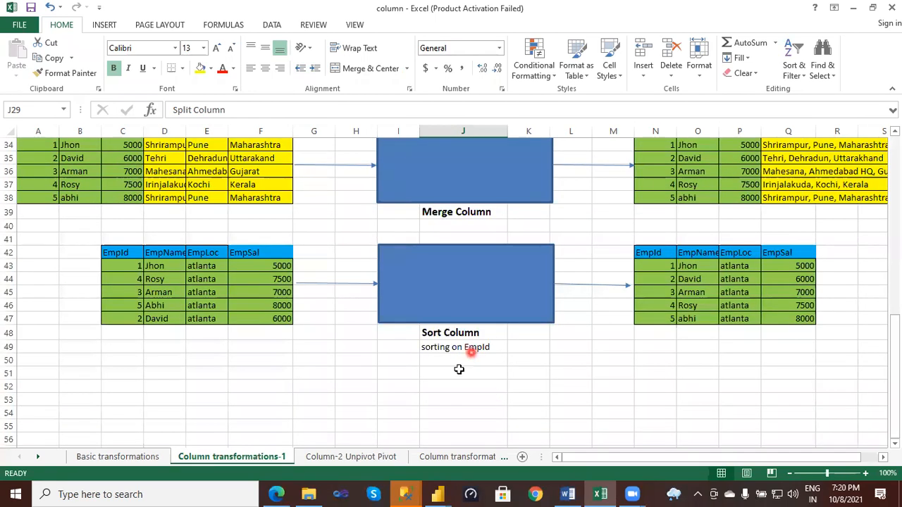
- Open the Column-2 Unpivot Pivot sheet and circle the Unpivot label with the annotation pen
{"action": "left_click", "coordinate": [369, 457]}
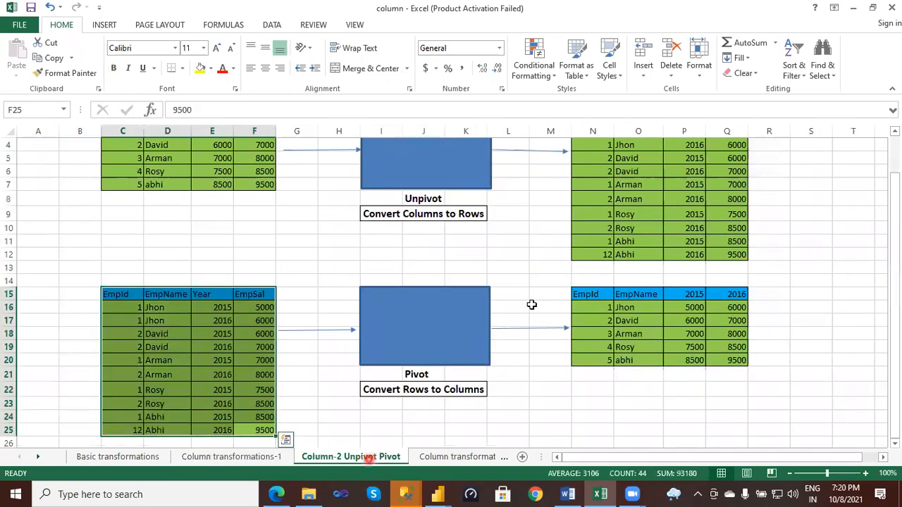
{"action": "scroll", "coordinate": [531, 304], "scroll_direction": "up", "scroll_amount": 2}
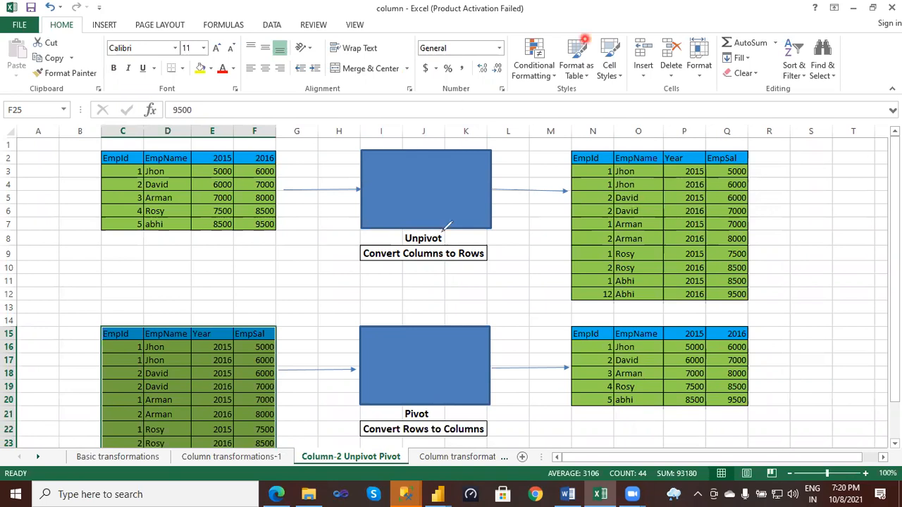
{"action": "mouse_move", "coordinate": [423, 220]}
{"action": "left_mouse_down"}
{"action": "mouse_move", "coordinate": [397, 233]}
{"action": "mouse_move", "coordinate": [447, 238]}
{"action": "mouse_move", "coordinate": [443, 221]}
{"action": "left_mouse_up"}
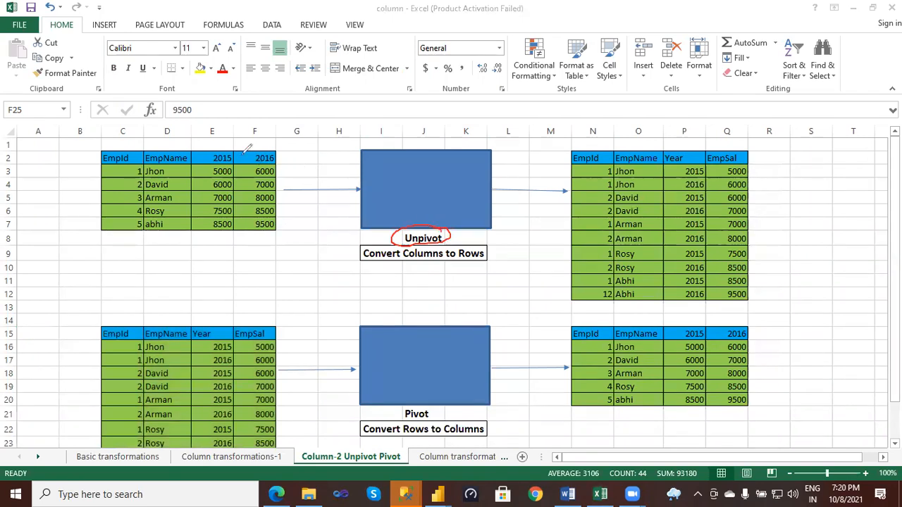
- Draw pen arrows from the 2015 and 2016 headings to the Year values in the unpivoted table and underline the second employee's rows
{"action": "left_click_drag", "start_coordinate": [227, 149], "coordinate": [225, 139]}
{"action": "left_click_drag", "start_coordinate": [277, 129], "coordinate": [414, 131]}
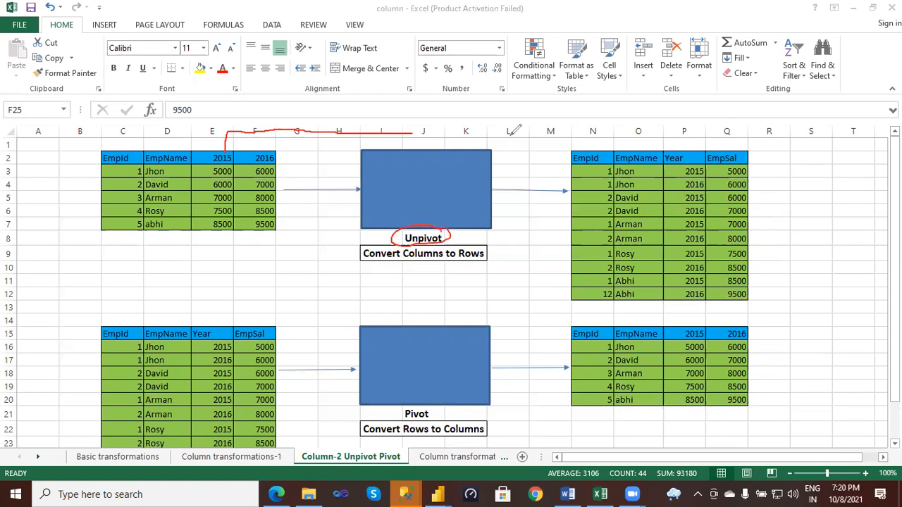
{"action": "mouse_move", "coordinate": [534, 159]}
{"action": "left_mouse_down"}
{"action": "mouse_move", "coordinate": [533, 171]}
{"action": "mouse_move", "coordinate": [546, 172]}
{"action": "mouse_move", "coordinate": [672, 172]}
{"action": "mouse_move", "coordinate": [662, 185]}
{"action": "left_mouse_up"}
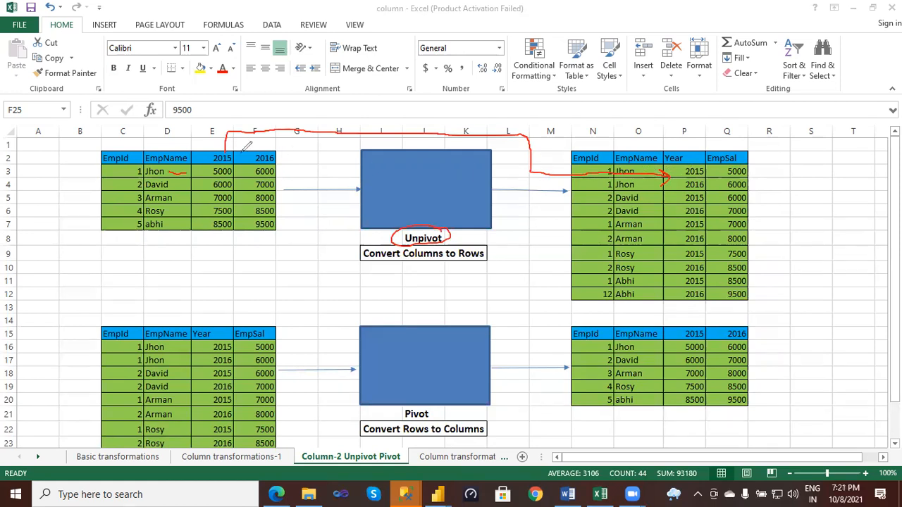
{"action": "mouse_move", "coordinate": [257, 155]}
{"action": "left_mouse_down"}
{"action": "mouse_move", "coordinate": [265, 146]}
{"action": "mouse_move", "coordinate": [502, 152]}
{"action": "mouse_move", "coordinate": [509, 167]}
{"action": "mouse_move", "coordinate": [561, 187]}
{"action": "mouse_move", "coordinate": [674, 179]}
{"action": "left_mouse_up"}
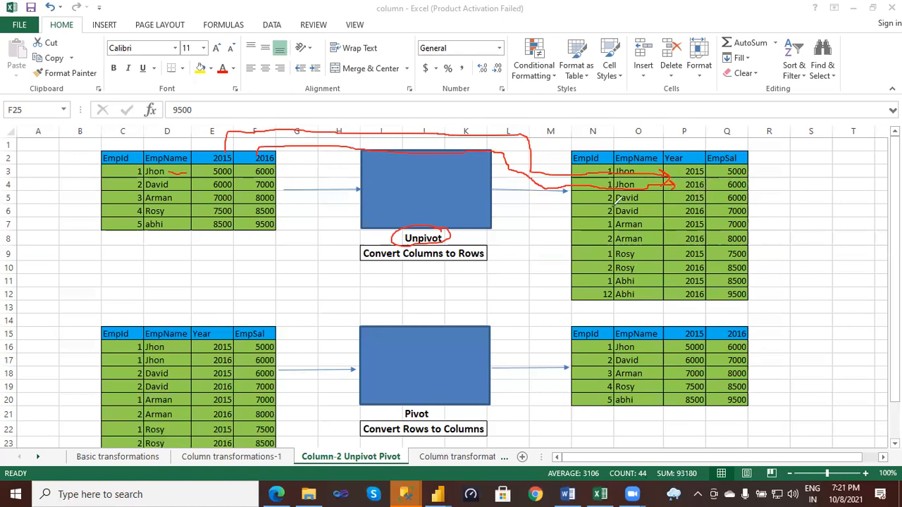
{"action": "mouse_move", "coordinate": [639, 200]}
{"action": "left_mouse_down"}
{"action": "mouse_move", "coordinate": [671, 200]}
{"action": "mouse_move", "coordinate": [669, 209]}
{"action": "left_mouse_up"}
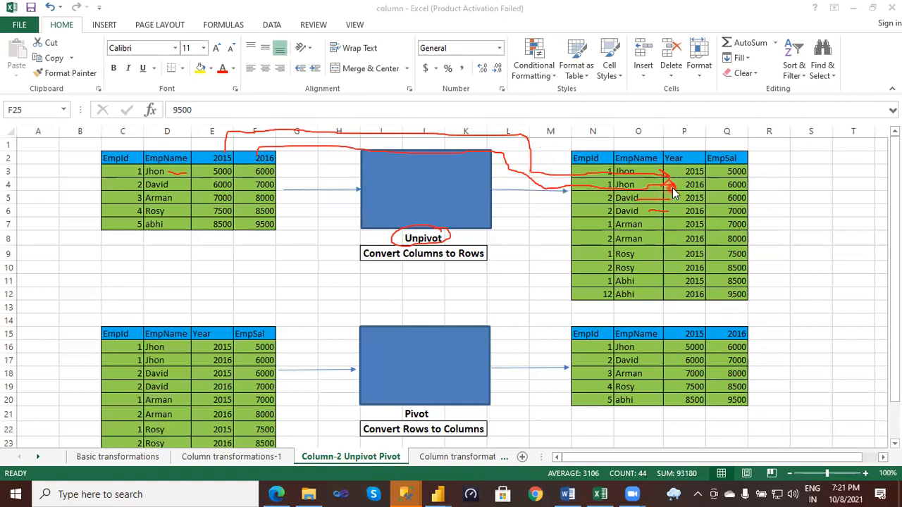
{"action": "left_click_drag", "start_coordinate": [667, 181], "coordinate": [667, 189]}
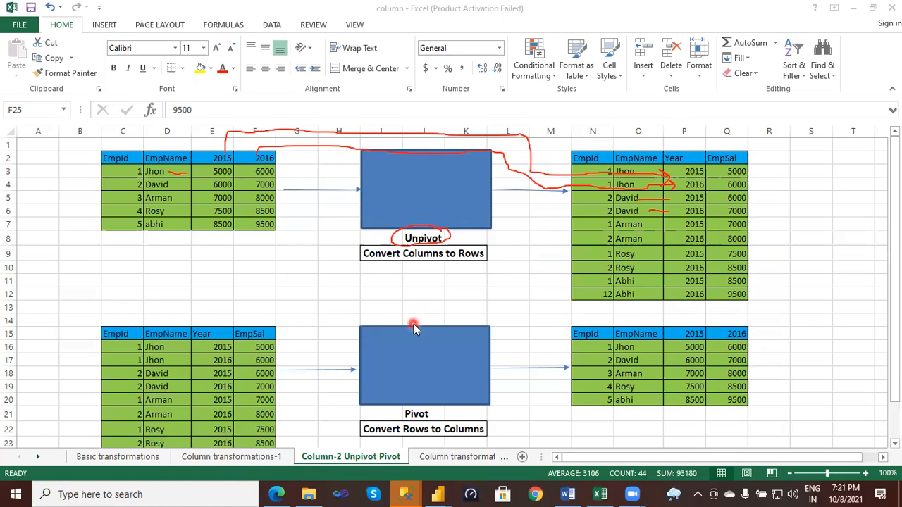
- Switch back to Power Query Editor and open the Unpivot1 query at its year columns
{"action": "mouse_move", "coordinate": [441, 495]}
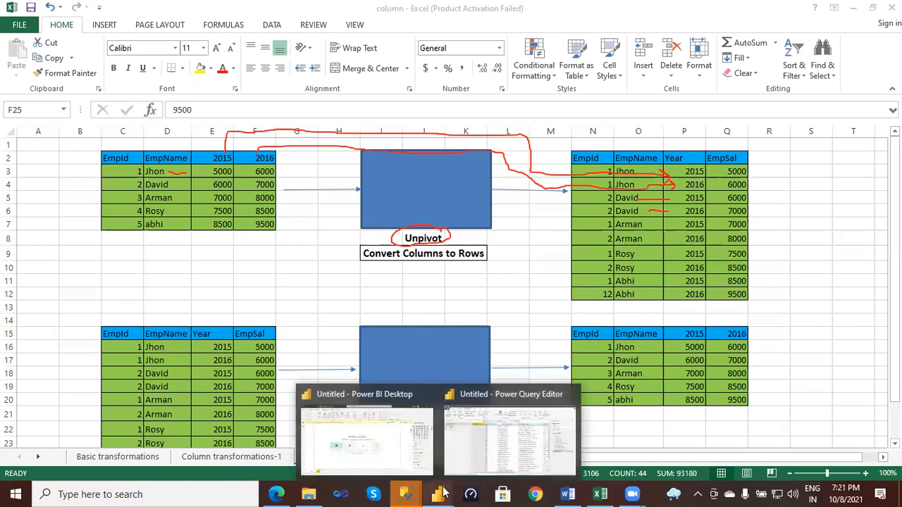
{"action": "left_click", "coordinate": [487, 452]}
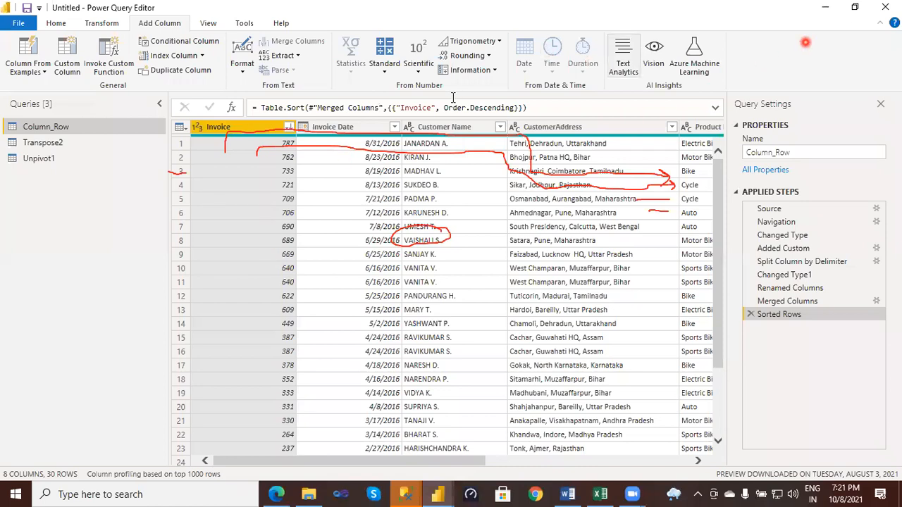
{"action": "left_click", "coordinate": [43, 165]}
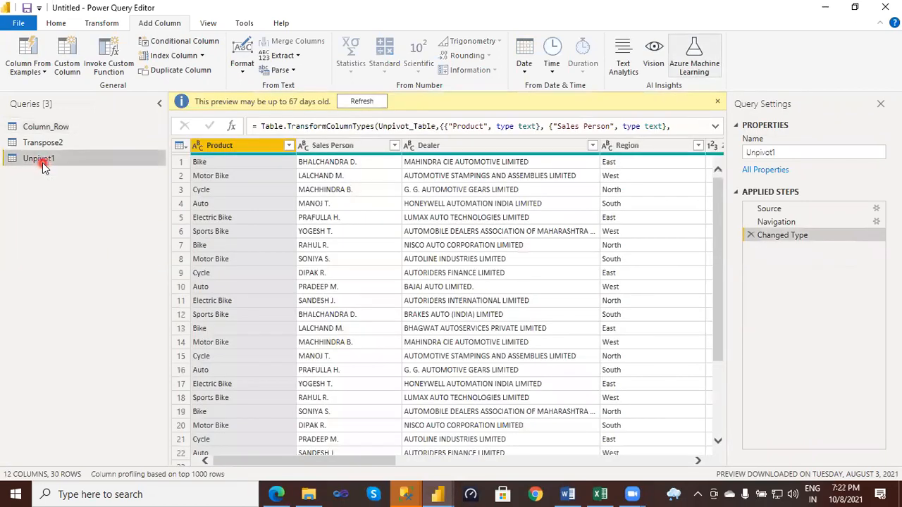
{"action": "left_click_drag", "start_coordinate": [344, 461], "coordinate": [489, 460]}
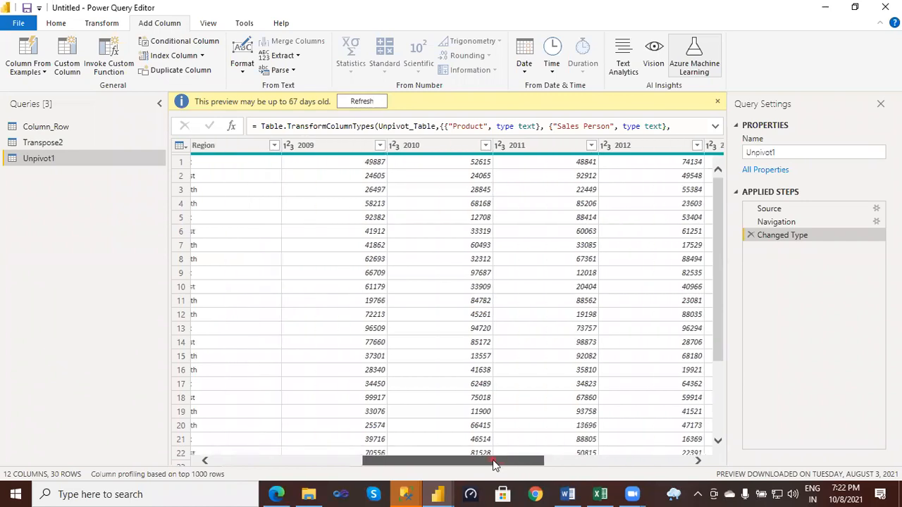
- Select the 2009 column in the Unpivot1 table
{"action": "left_click", "coordinate": [329, 152]}
{"action": "left_click", "coordinate": [416, 149]}
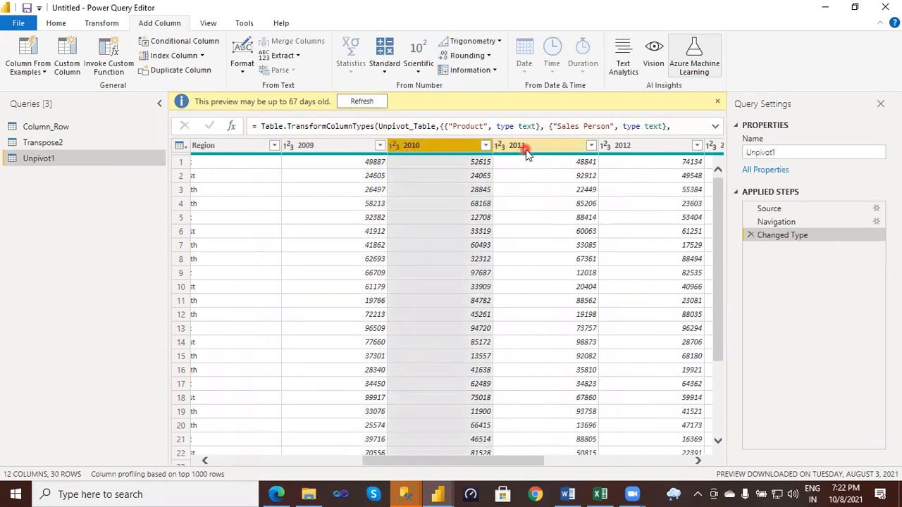
{"action": "left_click", "coordinate": [341, 149]}
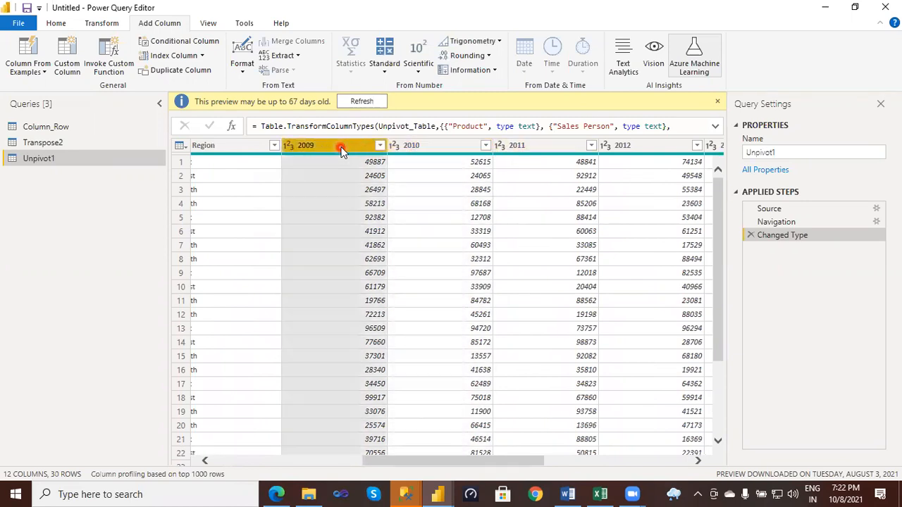
{"action": "left_click_drag", "start_coordinate": [483, 471], "coordinate": [437, 454]}
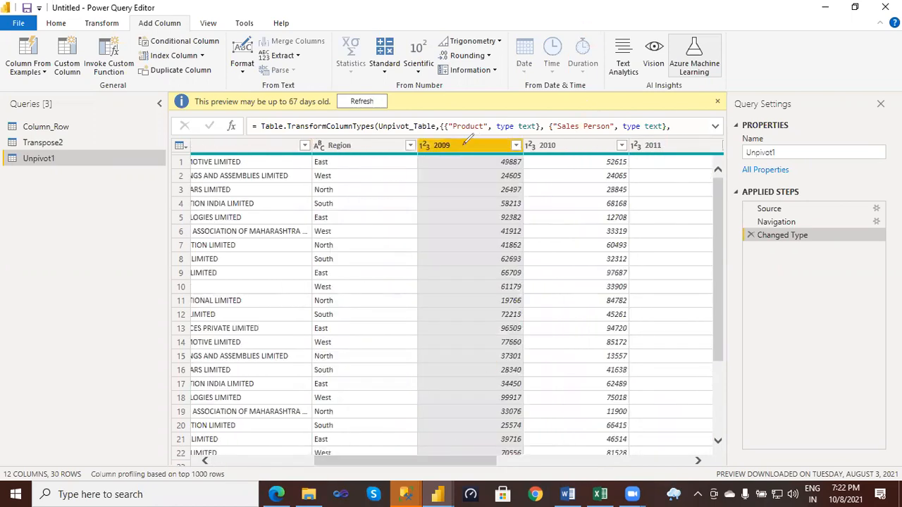
- Draw pen arrows from the 2009, 2010 and 2011 column headings toward the rows of the Region column, and clear the annotations
{"action": "mouse_move", "coordinate": [464, 147]}
{"action": "left_mouse_down"}
{"action": "mouse_move", "coordinate": [469, 174]}
{"action": "mouse_move", "coordinate": [389, 181]}
{"action": "mouse_move", "coordinate": [396, 191]}
{"action": "left_mouse_up"}
{"action": "mouse_move", "coordinate": [547, 147]}
{"action": "left_mouse_down"}
{"action": "mouse_move", "coordinate": [543, 186]}
{"action": "mouse_move", "coordinate": [390, 204]}
{"action": "mouse_move", "coordinate": [399, 210]}
{"action": "left_mouse_up"}
{"action": "mouse_move", "coordinate": [659, 148]}
{"action": "left_mouse_down"}
{"action": "mouse_move", "coordinate": [640, 206]}
{"action": "mouse_move", "coordinate": [552, 220]}
{"action": "mouse_move", "coordinate": [397, 225]}
{"action": "mouse_move", "coordinate": [402, 234]}
{"action": "left_mouse_up"}
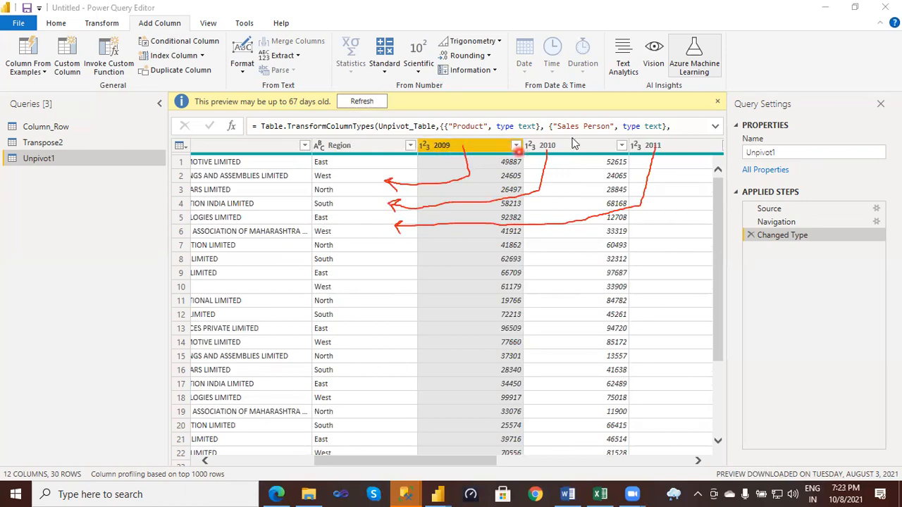
{"action": "left_click", "coordinate": [813, 42]}
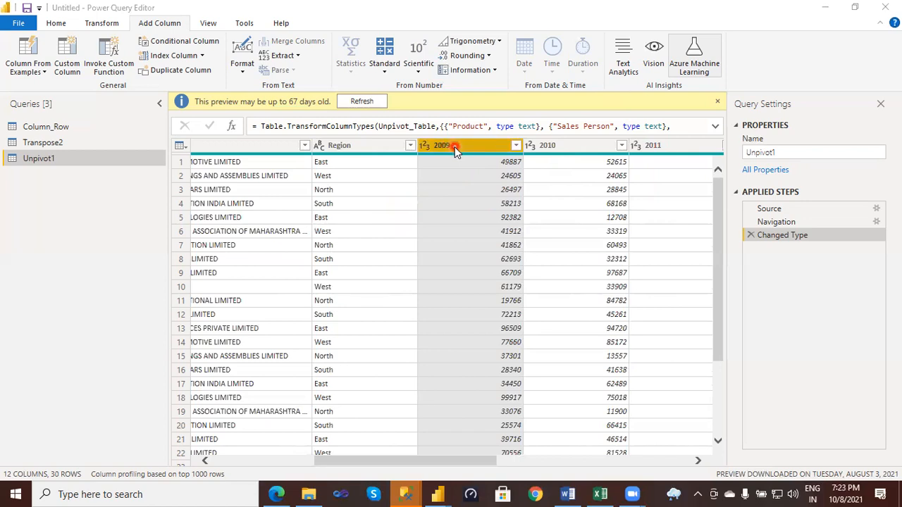
- Extend the selection to the 2009 through 2016 columns of the Unpivot1 table and unpivot them
{"action": "left_click", "coordinate": [562, 144], "text": "ctrl"}
{"action": "left_click_drag", "start_coordinate": [662, 148], "coordinate": [544, 147]}
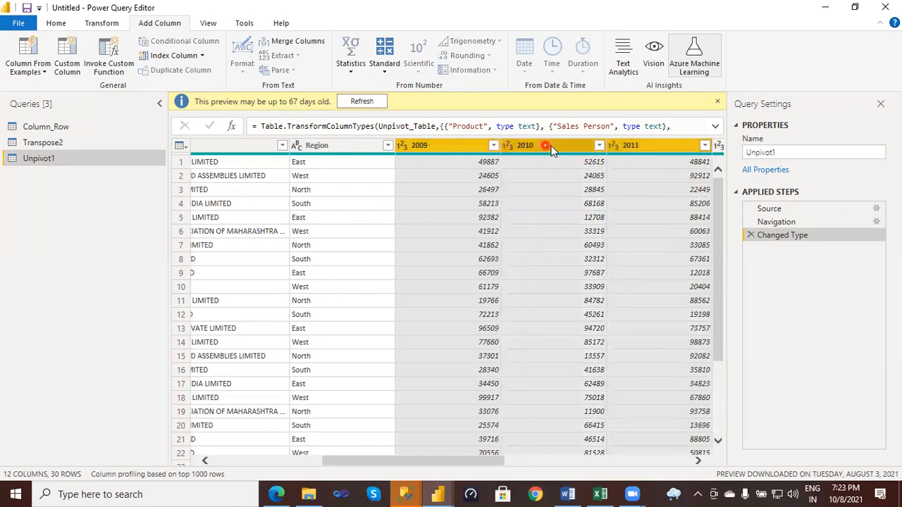
{"action": "left_click", "coordinate": [719, 145], "text": "ctrl"}
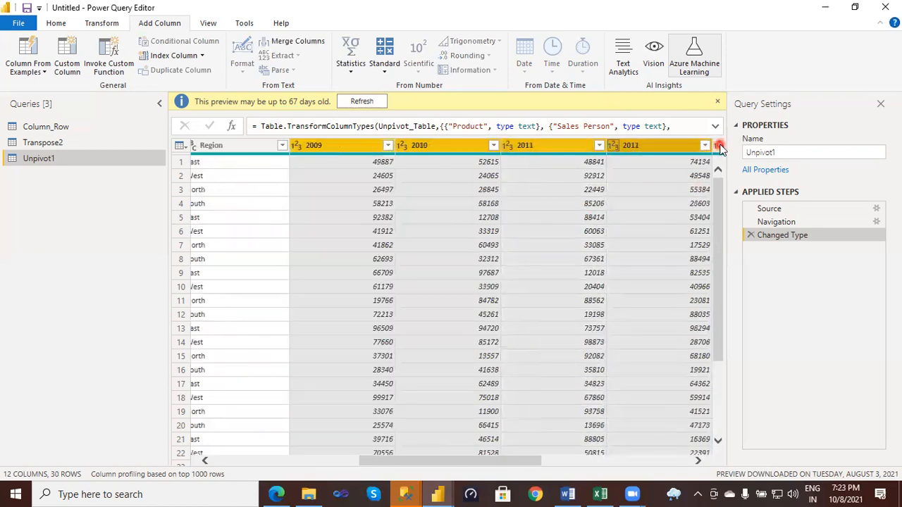
{"action": "left_click", "coordinate": [719, 145], "text": "ctrl"}
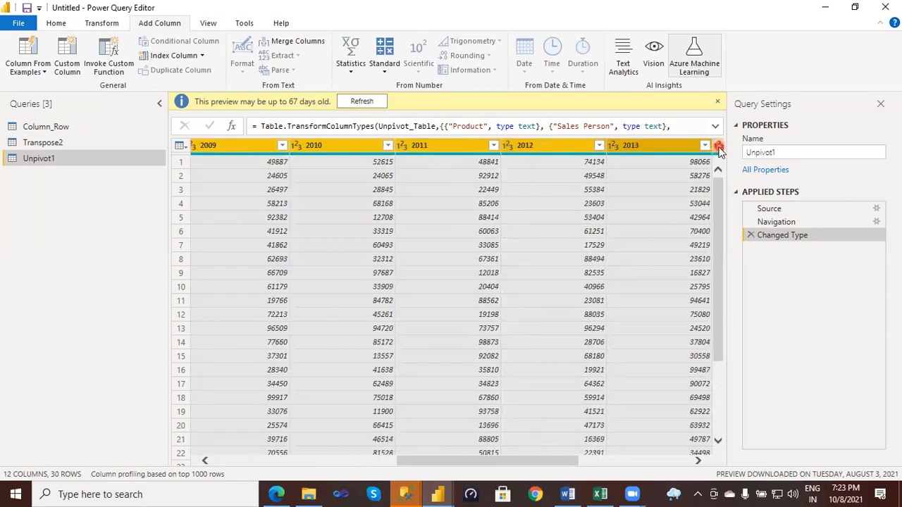
{"action": "left_click", "coordinate": [719, 145], "text": "ctrl"}
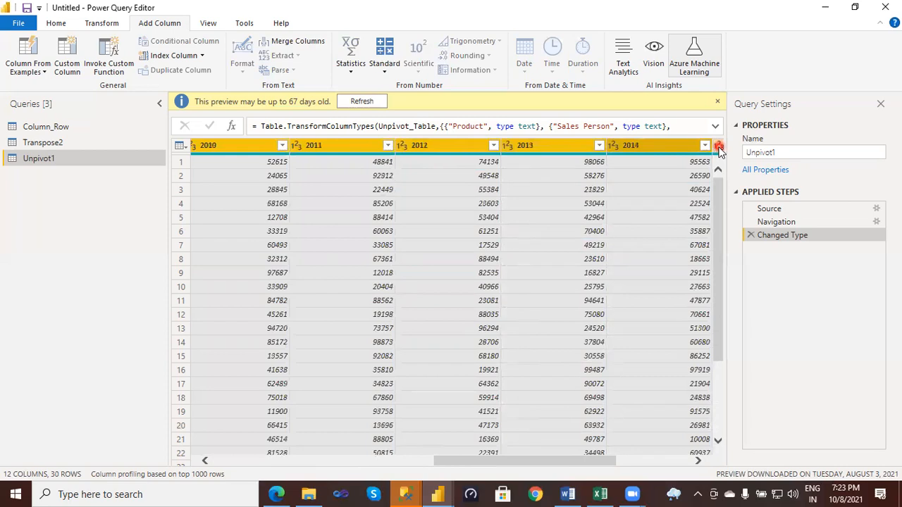
{"action": "left_click", "coordinate": [719, 145], "text": "ctrl"}
{"action": "left_click", "coordinate": [719, 145], "text": "ctrl"}
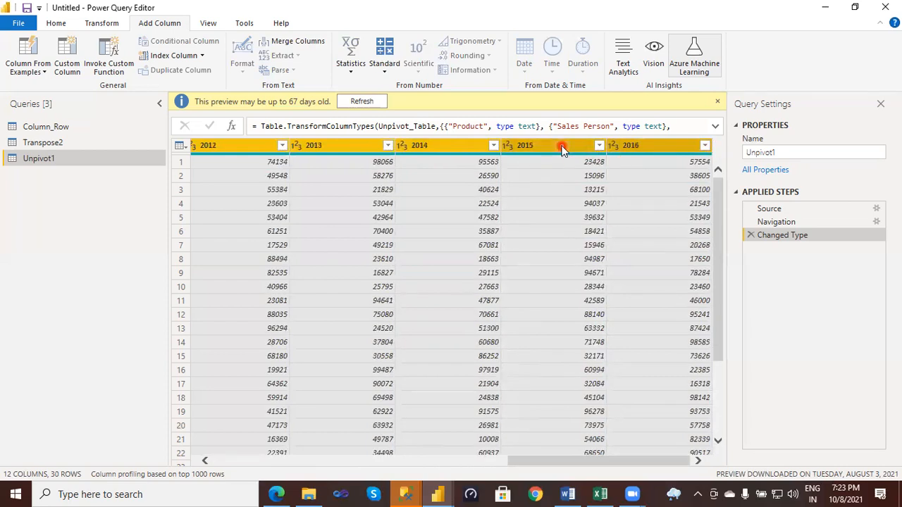
{"action": "right_click", "coordinate": [541, 146]}
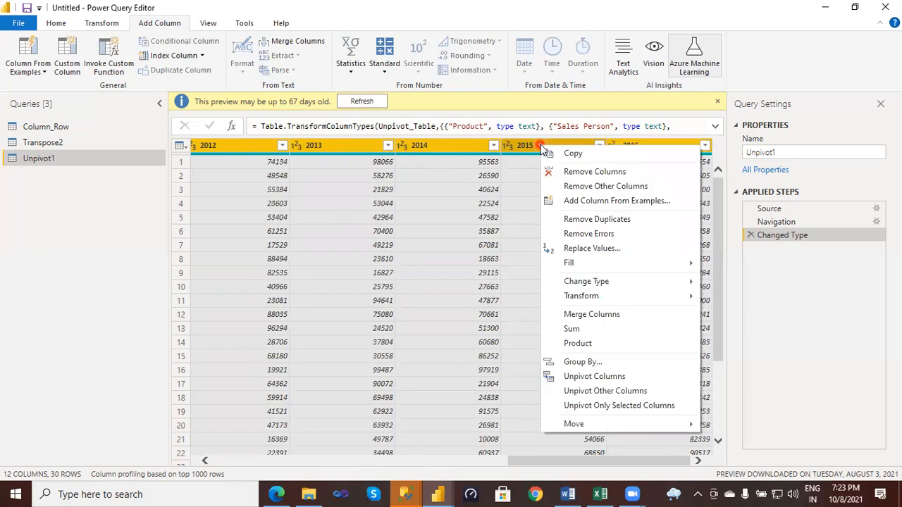
{"action": "left_click", "coordinate": [578, 374]}
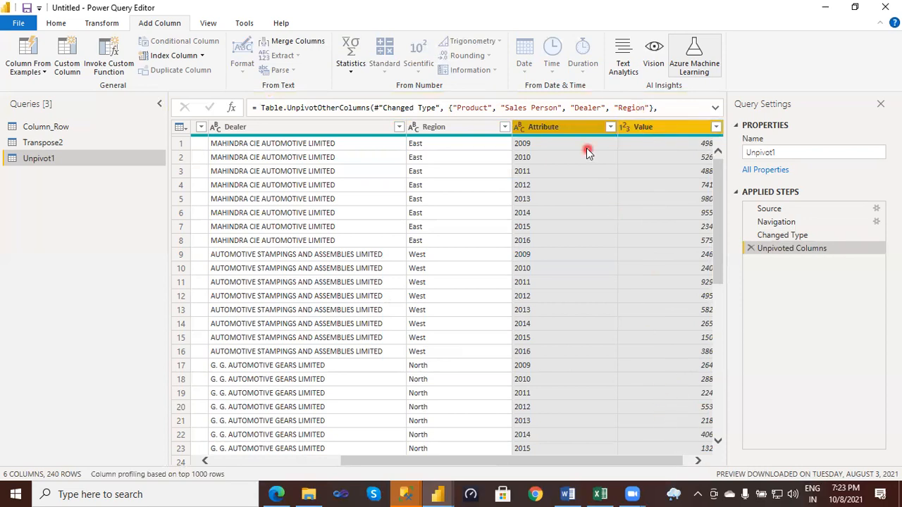
- Rename the Attribute column holding the unpivoted years to Year
{"action": "left_click", "coordinate": [530, 146]}
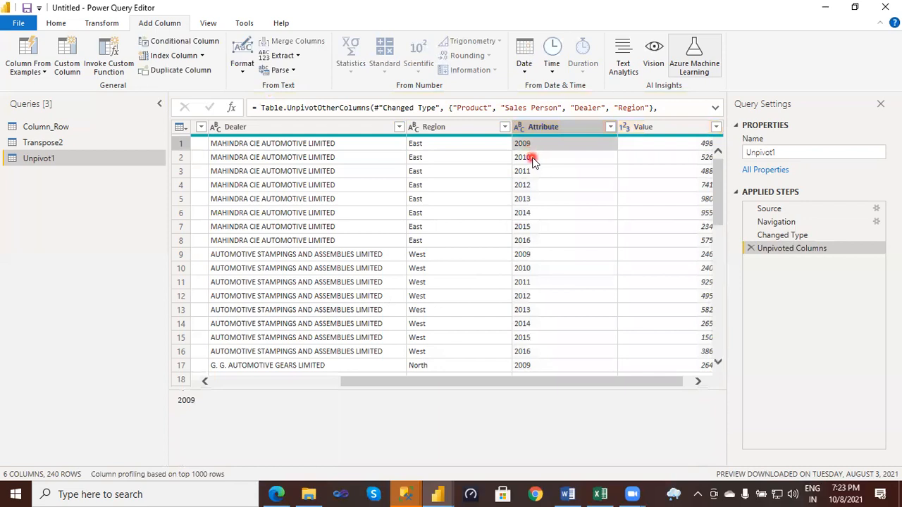
{"action": "left_click", "coordinate": [533, 160]}
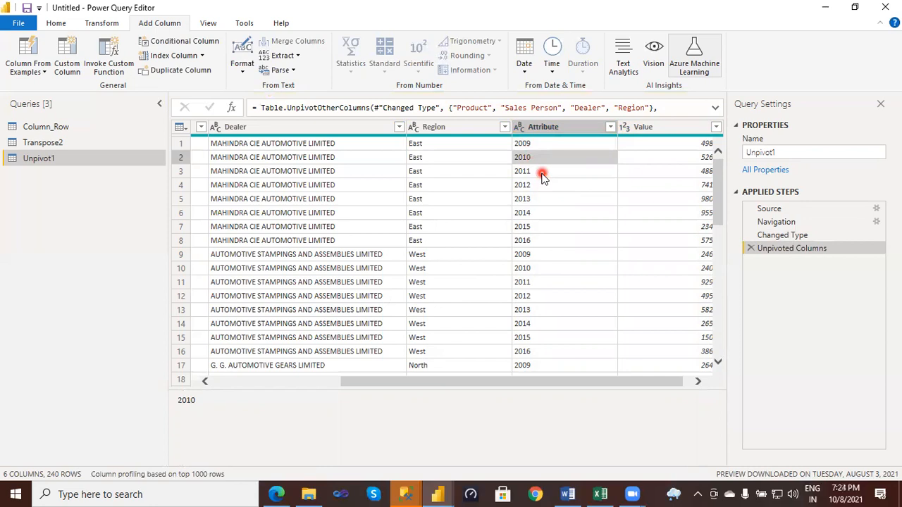
{"action": "double_click", "coordinate": [548, 128]}
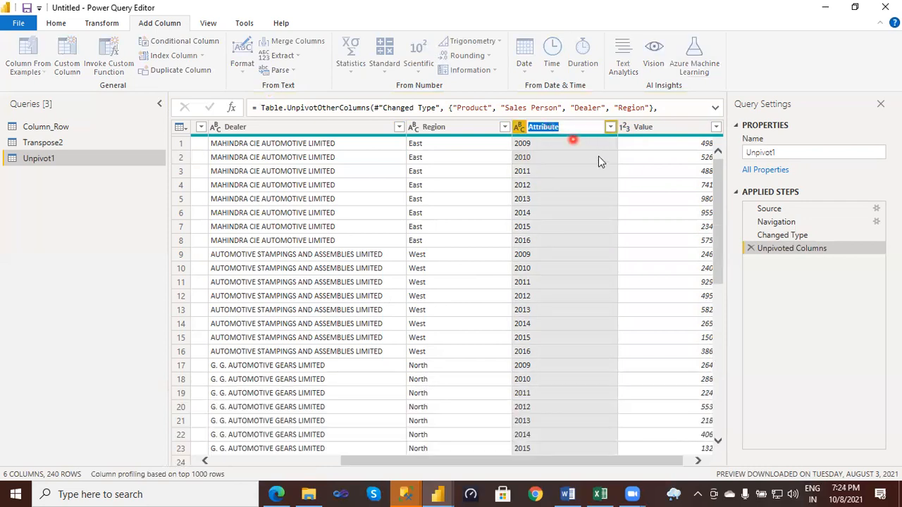
{"action": "key", "text": "BackSpace"}
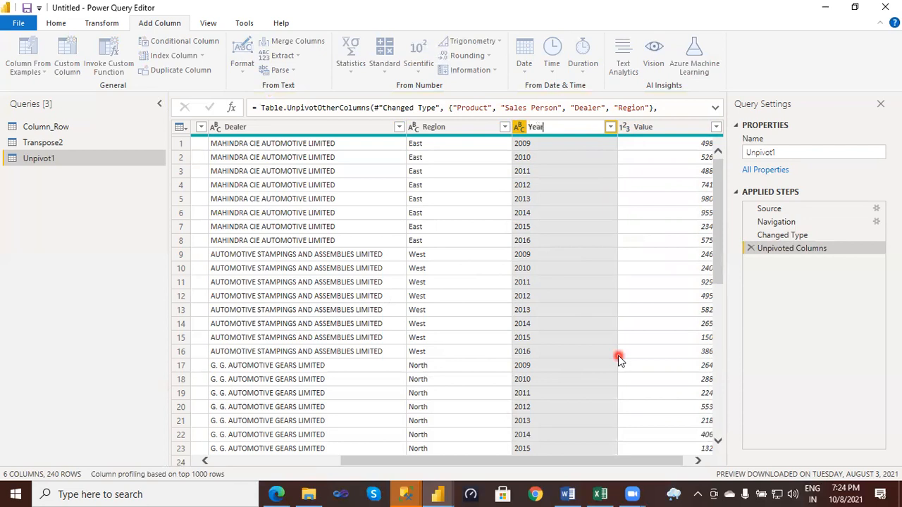
{"action": "key", "text": "Return"}
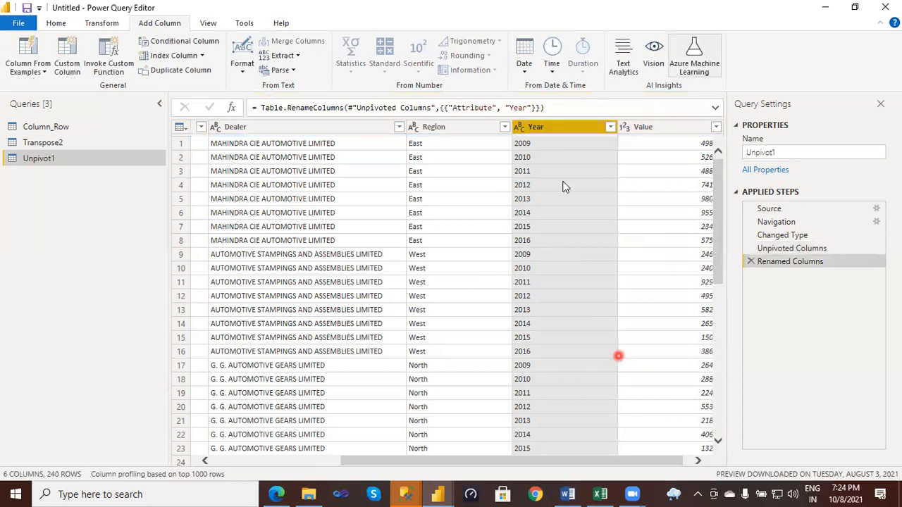
- Rename the Value column beside Year to Amount
{"action": "left_click", "coordinate": [510, 163]}
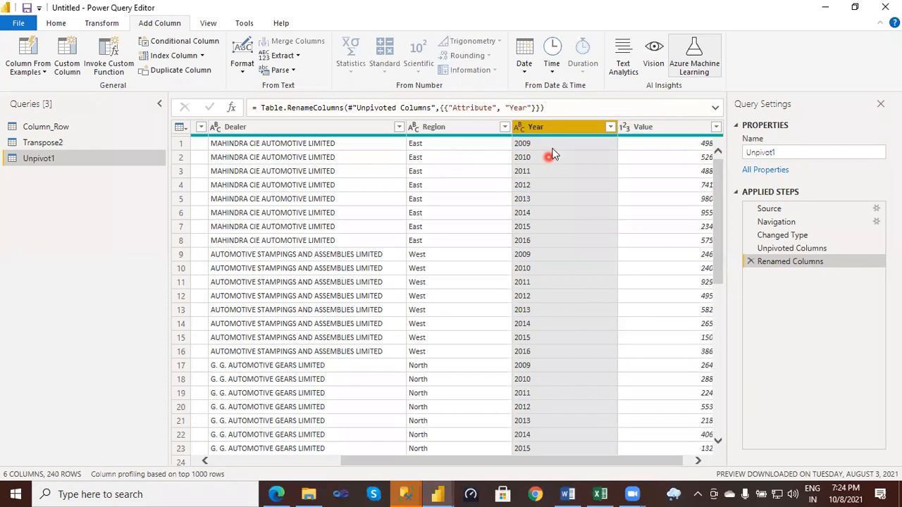
{"action": "double_click", "coordinate": [649, 129]}
{"action": "key", "text": "BackSpace"}
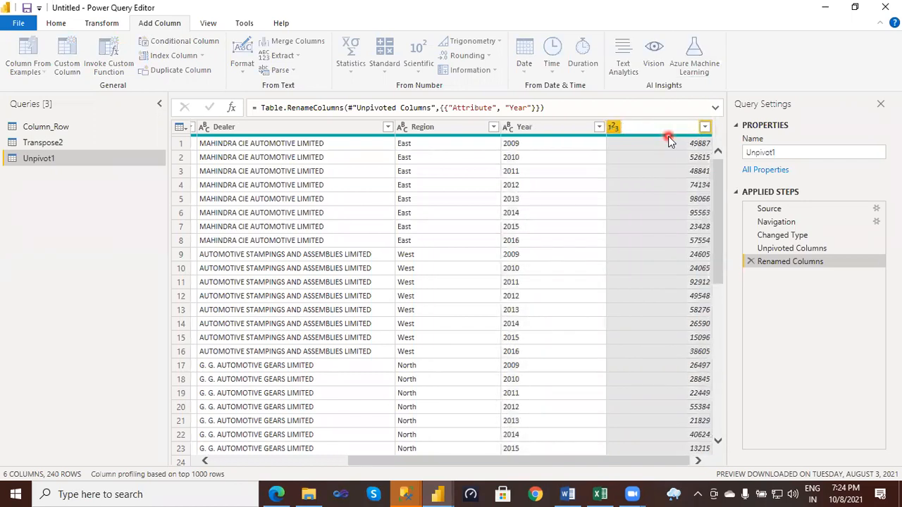
{"action": "type", "text": "Amount"}
{"action": "key", "text": "Escape"}
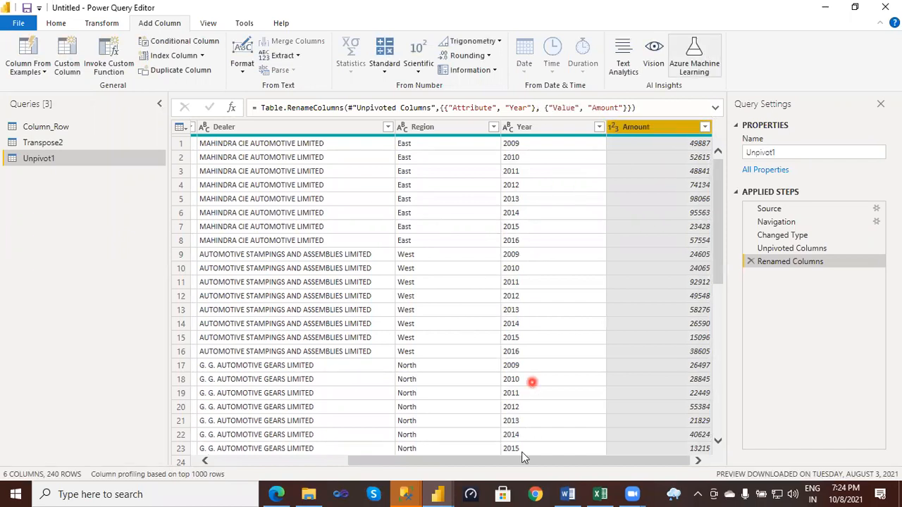
- Inspect the Year cells of the first four rows one after another
{"action": "left_click", "coordinate": [517, 146]}
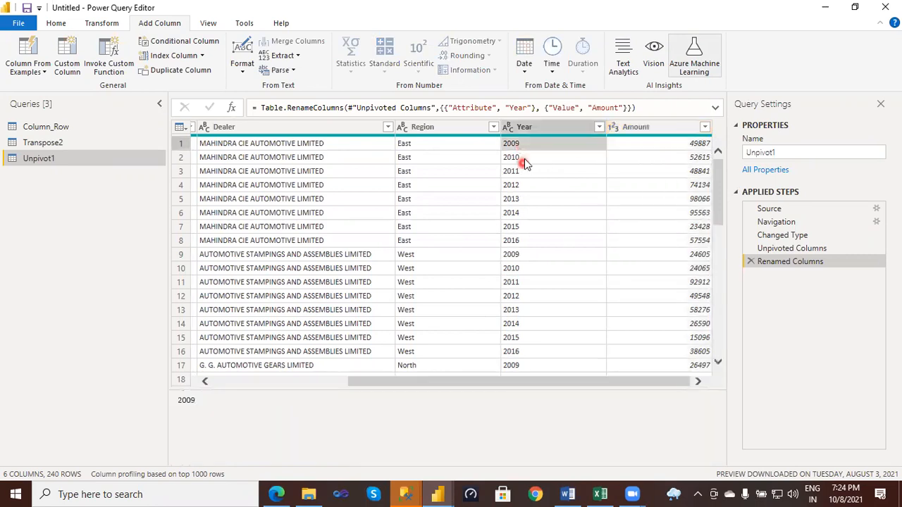
{"action": "left_click", "coordinate": [525, 160]}
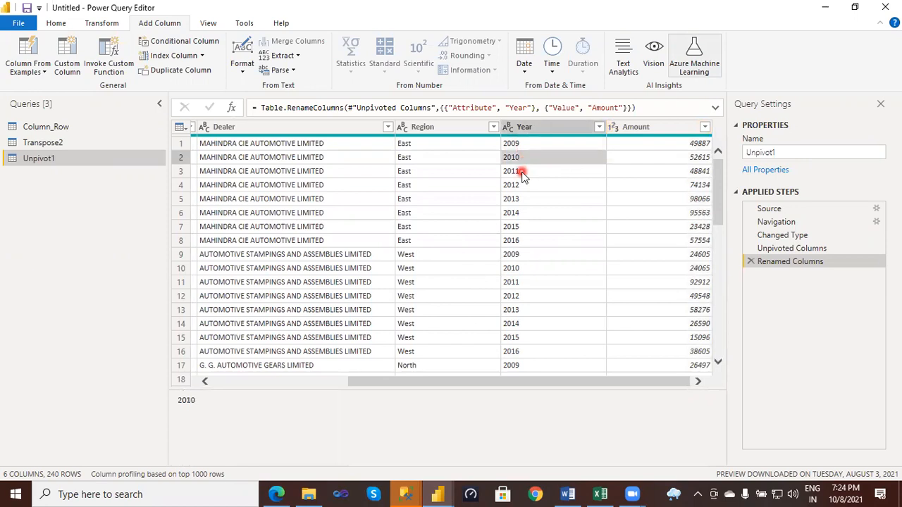
{"action": "left_click", "coordinate": [522, 173]}
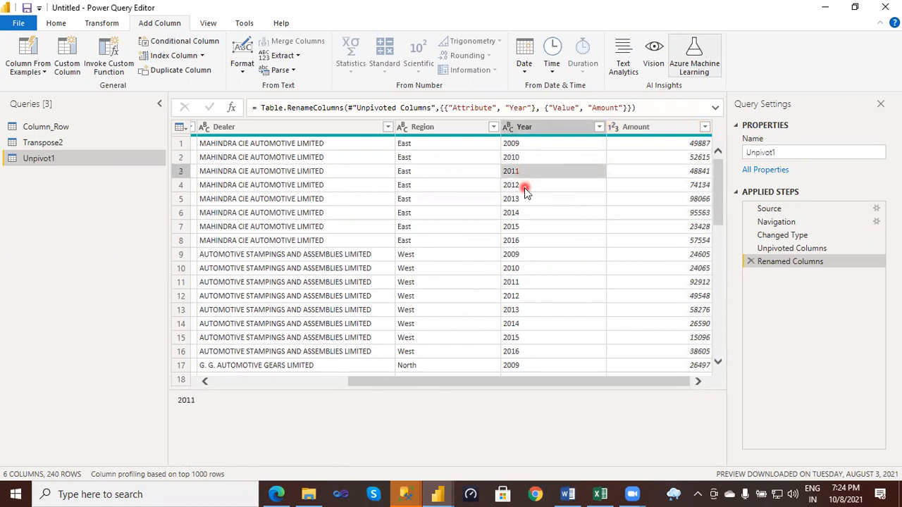
{"action": "left_click", "coordinate": [524, 187]}
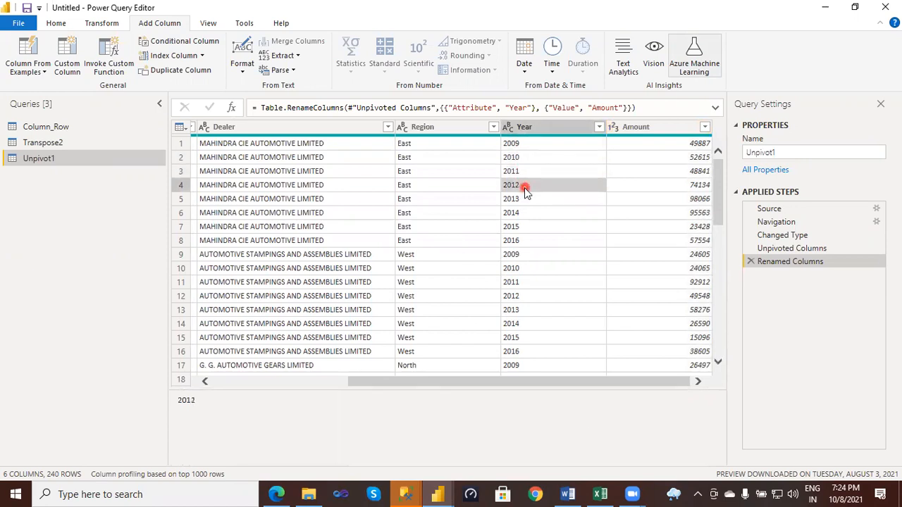
- Switch to the column workbook in Excel and fill the Convert Rows to Columns cell under Pivot with yellow
{"action": "left_click", "coordinate": [601, 494]}
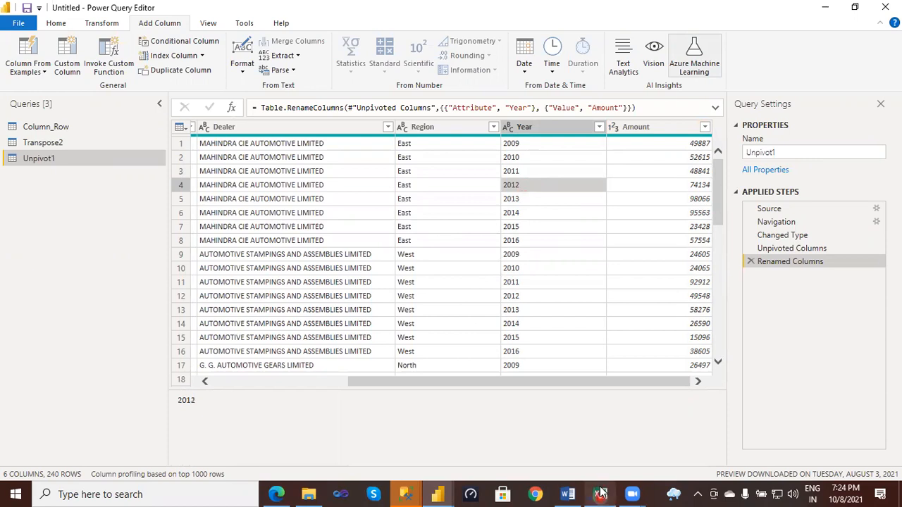
{"action": "left_click", "coordinate": [585, 457]}
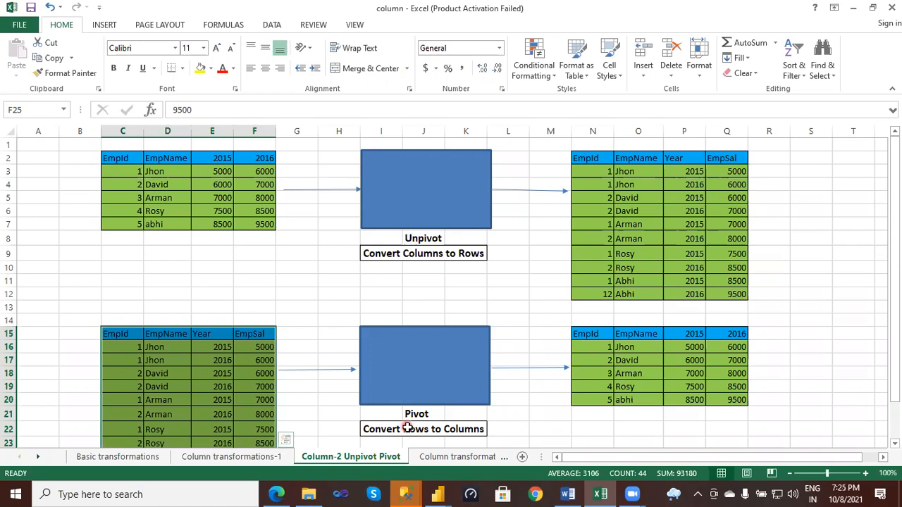
{"action": "left_click", "coordinate": [407, 427]}
{"action": "left_click", "coordinate": [201, 68]}
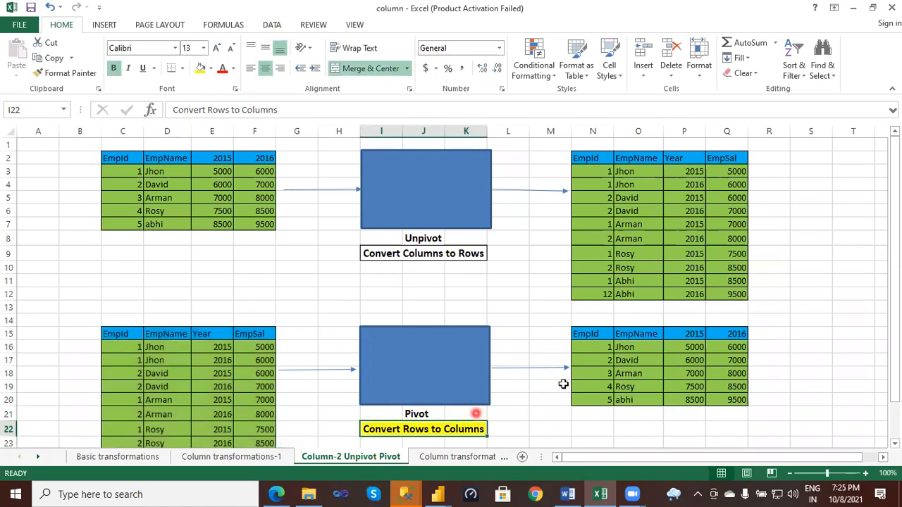
- Draw pen lines from the first employee's 2015 and 2016 Year values to the 2015 and 2016 headings of the pivoted table
{"action": "left_click_drag", "start_coordinate": [893, 308], "coordinate": [890, 318]}
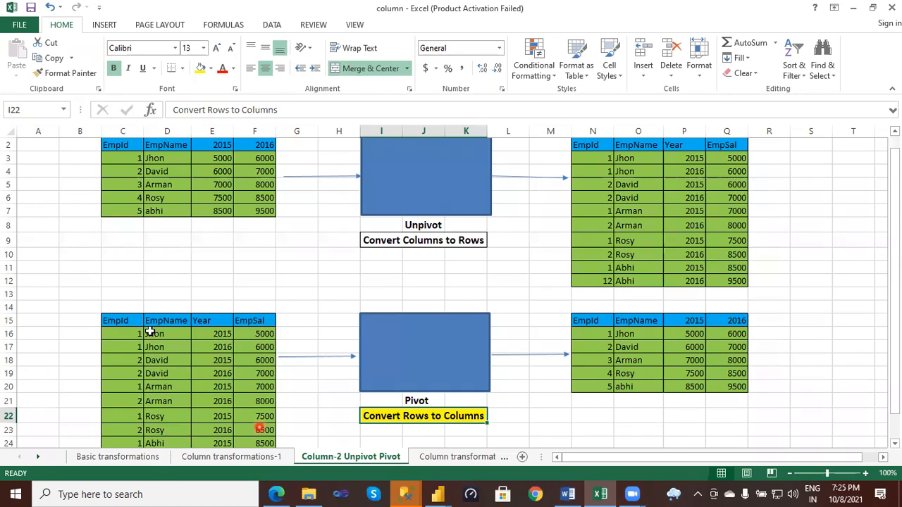
{"action": "left_click_drag", "start_coordinate": [895, 275], "coordinate": [896, 293]}
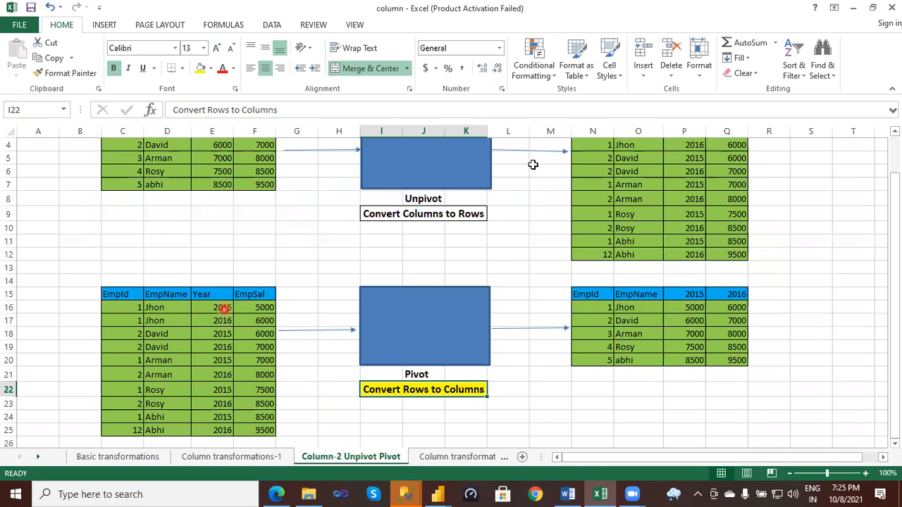
{"action": "left_click_drag", "start_coordinate": [236, 302], "coordinate": [459, 309]}
{"action": "left_click_drag", "start_coordinate": [692, 276], "coordinate": [693, 289]}
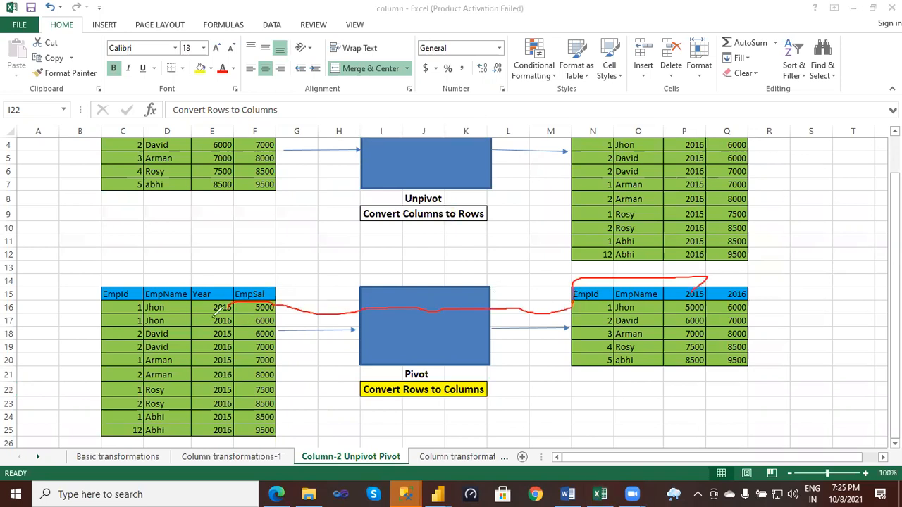
{"action": "left_click_drag", "start_coordinate": [235, 321], "coordinate": [530, 334]}
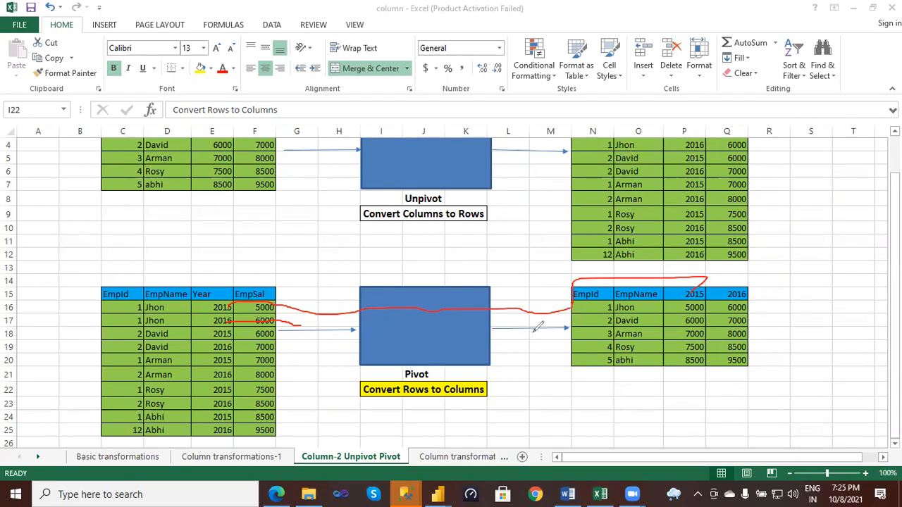
{"action": "mouse_move", "coordinate": [598, 316]}
{"action": "left_mouse_down"}
{"action": "mouse_move", "coordinate": [730, 262]}
{"action": "mouse_move", "coordinate": [731, 287]}
{"action": "left_mouse_up"}
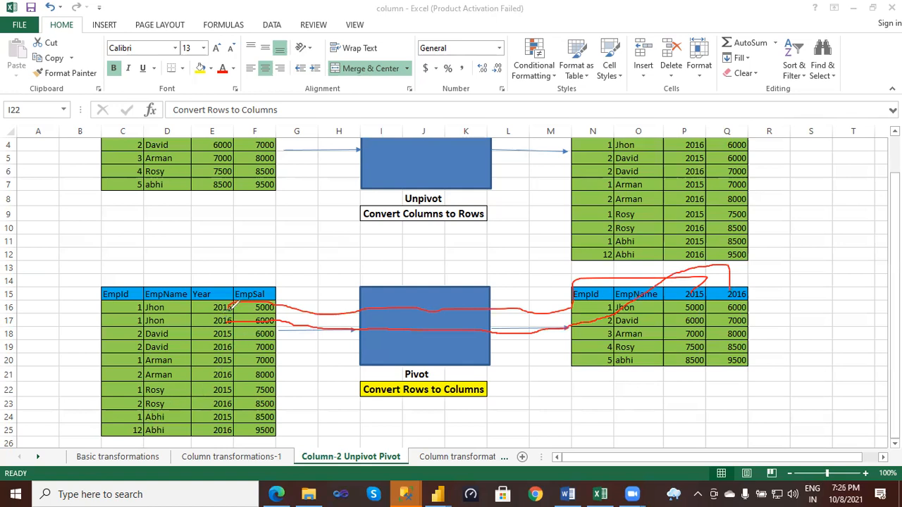
{"action": "mouse_move", "coordinate": [238, 305]}
{"action": "left_mouse_down"}
{"action": "mouse_move", "coordinate": [262, 323]}
{"action": "mouse_move", "coordinate": [278, 308]}
{"action": "left_mouse_up"}
- Switch back to Power Query Editor and clear the pen annotations over the Unpivot1 table
{"action": "mouse_move", "coordinate": [412, 493]}
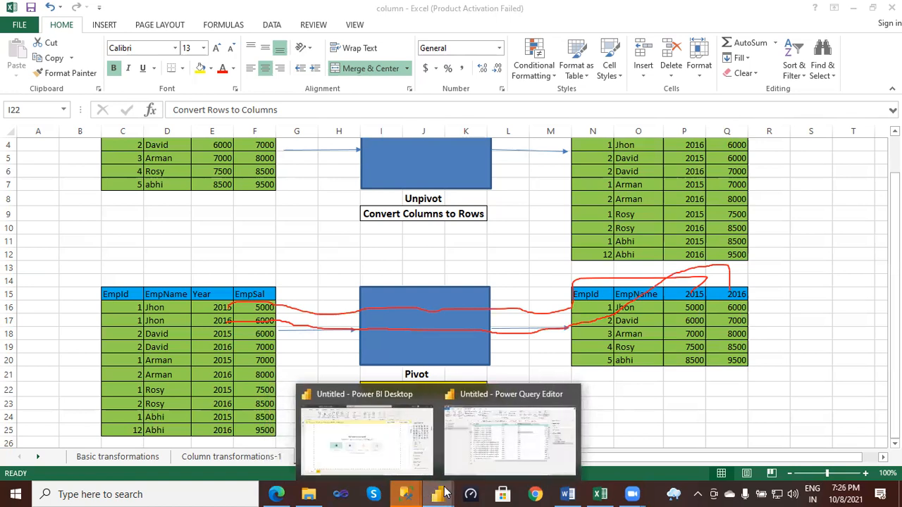
{"action": "left_click", "coordinate": [500, 444]}
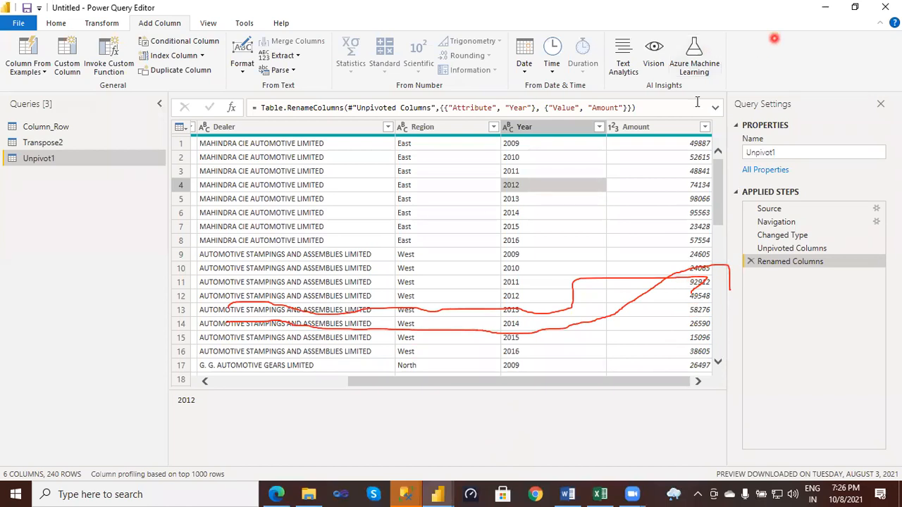
{"action": "left_click", "coordinate": [822, 40]}
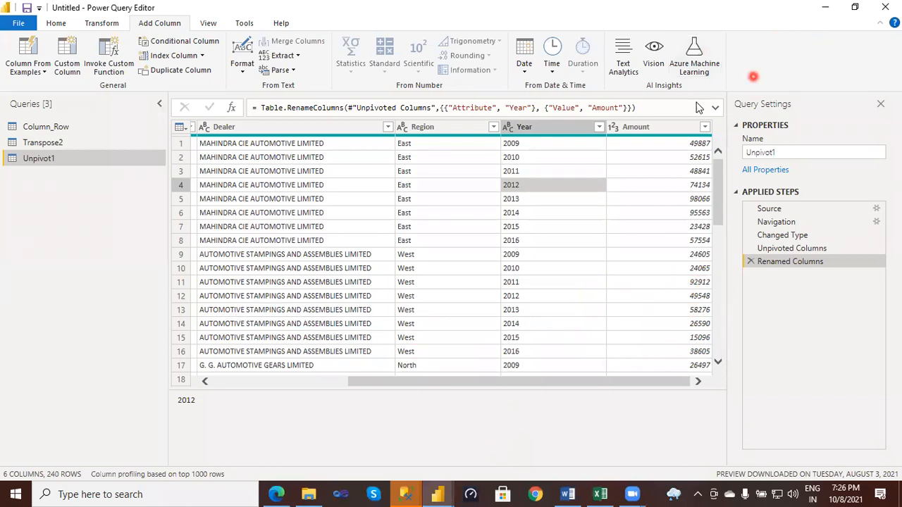
- Review the filter values of the Region column and close the list without filtering
{"action": "left_click", "coordinate": [423, 134]}
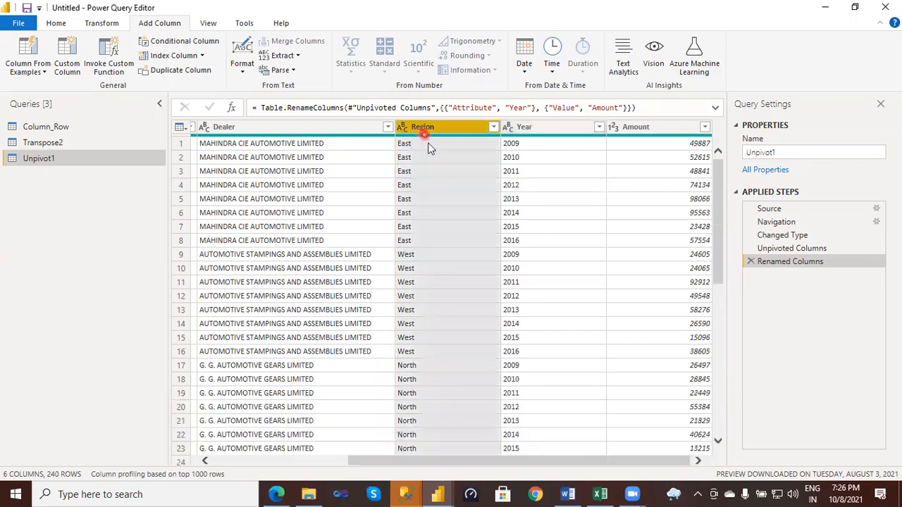
{"action": "left_click", "coordinate": [493, 127]}
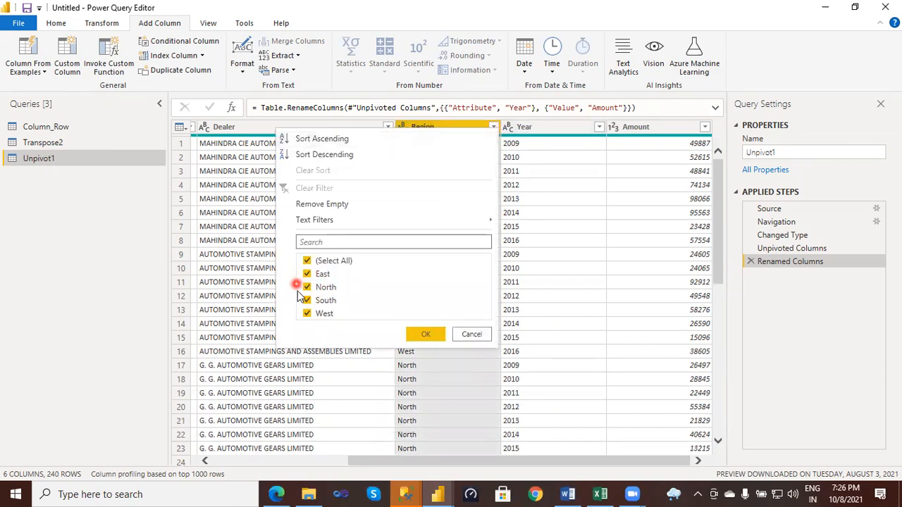
{"action": "left_click", "coordinate": [472, 335]}
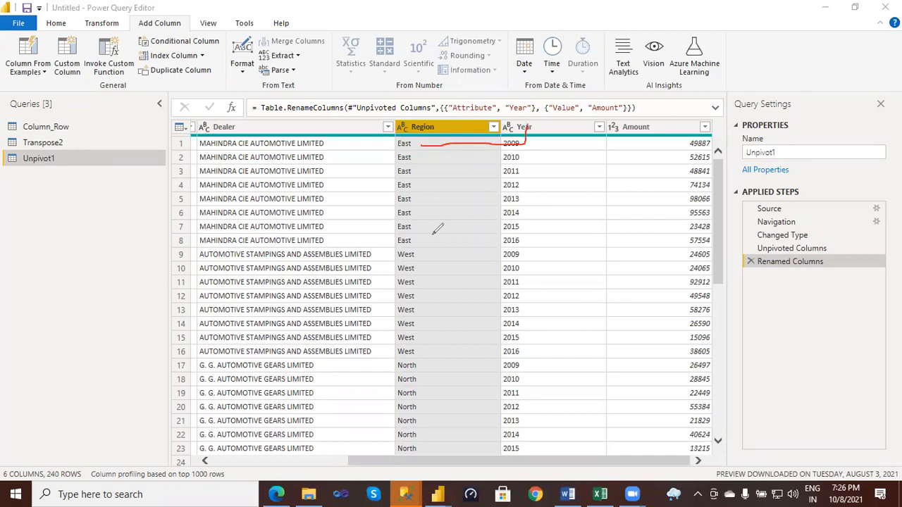
- Outline the first block of East rows and the first block of West rows with the pen, from Region across to Amount
{"action": "mouse_move", "coordinate": [379, 146]}
{"action": "left_mouse_down"}
{"action": "mouse_move", "coordinate": [413, 242]}
{"action": "mouse_move", "coordinate": [724, 243]}
{"action": "mouse_move", "coordinate": [723, 154]}
{"action": "mouse_move", "coordinate": [678, 132]}
{"action": "mouse_move", "coordinate": [485, 127]}
{"action": "left_mouse_up"}
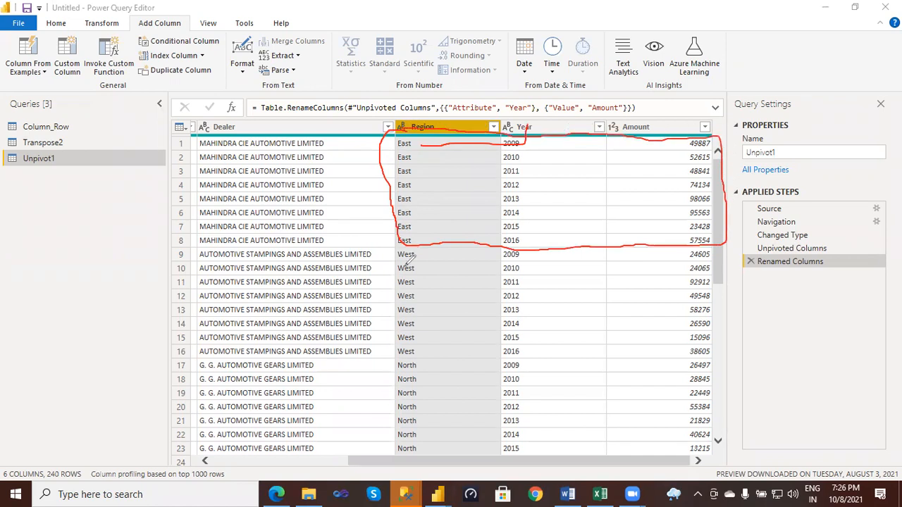
{"action": "mouse_move", "coordinate": [407, 241]}
{"action": "left_mouse_down"}
{"action": "mouse_move", "coordinate": [393, 338]}
{"action": "mouse_move", "coordinate": [399, 354]}
{"action": "mouse_move", "coordinate": [502, 357]}
{"action": "mouse_move", "coordinate": [721, 353]}
{"action": "mouse_move", "coordinate": [726, 240]}
{"action": "left_mouse_up"}
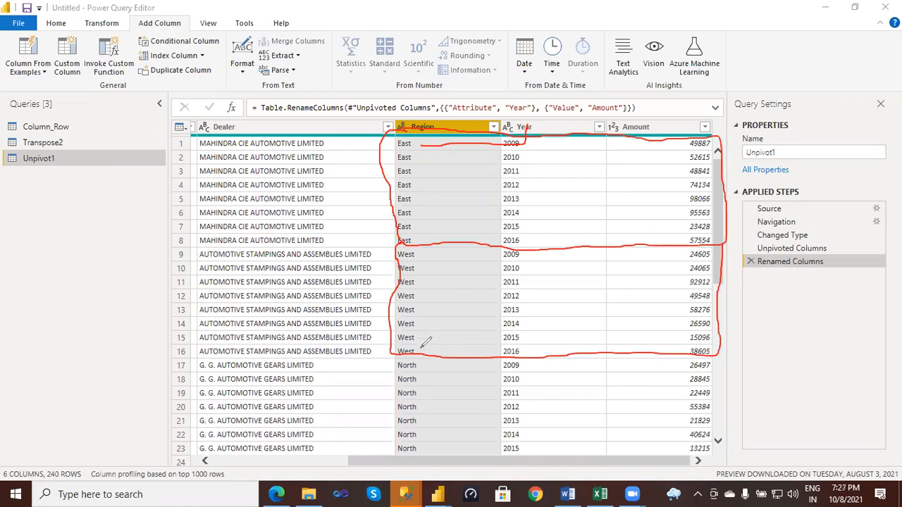
- Outline the North rows with the pen and mark the East and West amount ranges with vertical double-headed arrows
{"action": "mouse_move", "coordinate": [405, 355]}
{"action": "left_mouse_down"}
{"action": "mouse_move", "coordinate": [391, 363]}
{"action": "mouse_move", "coordinate": [388, 459]}
{"action": "mouse_move", "coordinate": [737, 450]}
{"action": "mouse_move", "coordinate": [724, 340]}
{"action": "left_mouse_up"}
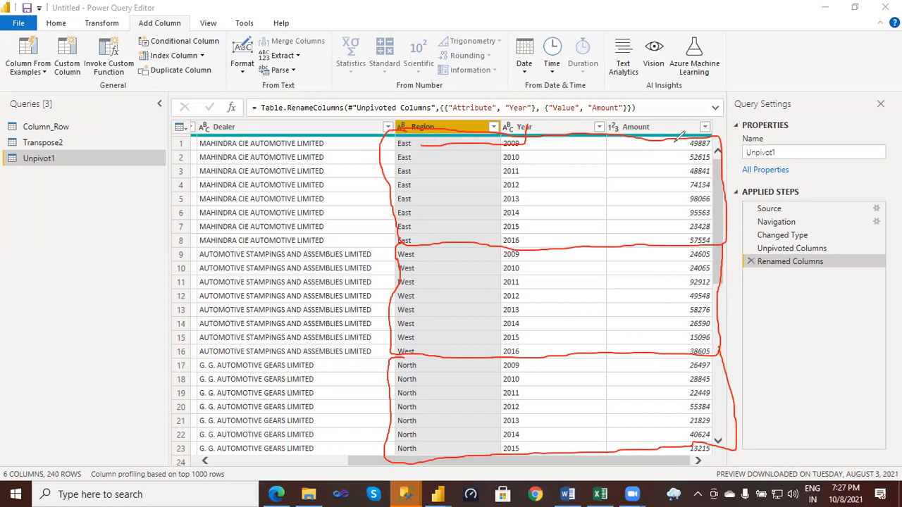
{"action": "mouse_move", "coordinate": [676, 139]}
{"action": "left_mouse_down"}
{"action": "mouse_move", "coordinate": [670, 246]}
{"action": "mouse_move", "coordinate": [682, 235]}
{"action": "left_mouse_up"}
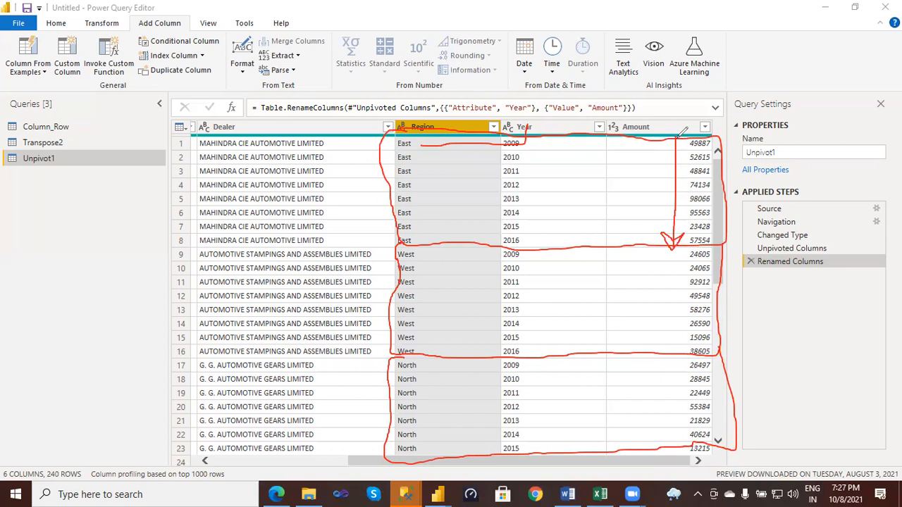
{"action": "left_click_drag", "start_coordinate": [673, 139], "coordinate": [682, 151]}
{"action": "mouse_move", "coordinate": [432, 280]}
{"action": "left_mouse_down"}
{"action": "mouse_move", "coordinate": [621, 277]}
{"action": "mouse_move", "coordinate": [627, 124]}
{"action": "left_mouse_up"}
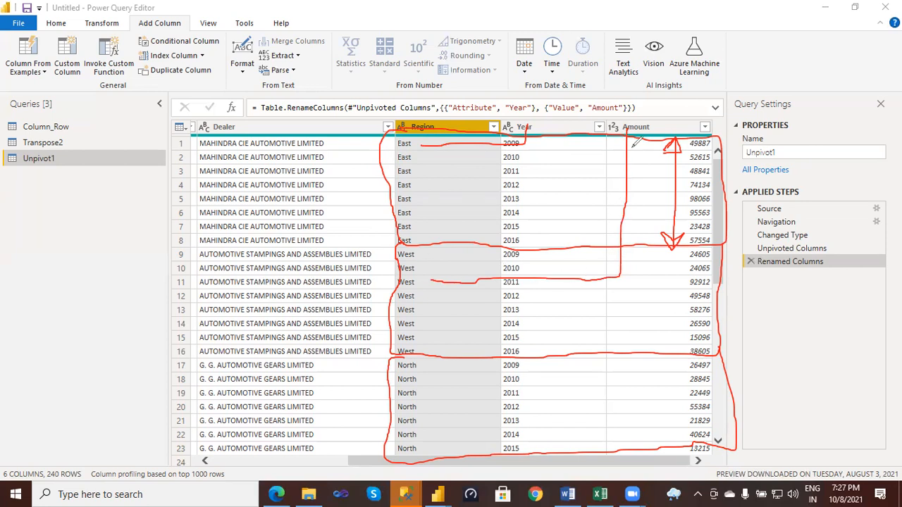
{"action": "mouse_move", "coordinate": [646, 248]}
{"action": "left_mouse_down"}
{"action": "mouse_move", "coordinate": [647, 344]}
{"action": "mouse_move", "coordinate": [636, 344]}
{"action": "mouse_move", "coordinate": [644, 355]}
{"action": "mouse_move", "coordinate": [656, 343]}
{"action": "mouse_move", "coordinate": [646, 349]}
{"action": "left_mouse_up"}
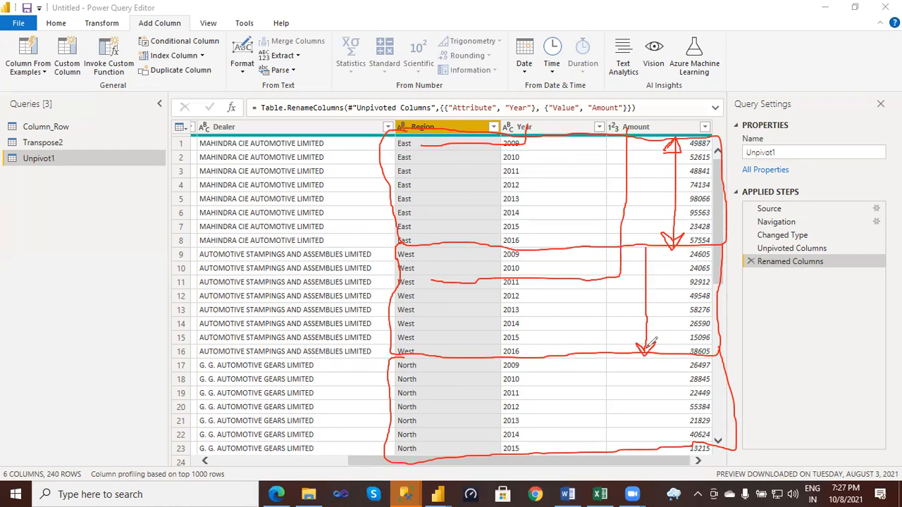
{"action": "left_click_drag", "start_coordinate": [643, 249], "coordinate": [652, 256]}
- Set up a Pivot Column operation on the Region column with Amount as the values column
{"action": "right_click", "coordinate": [439, 134]}
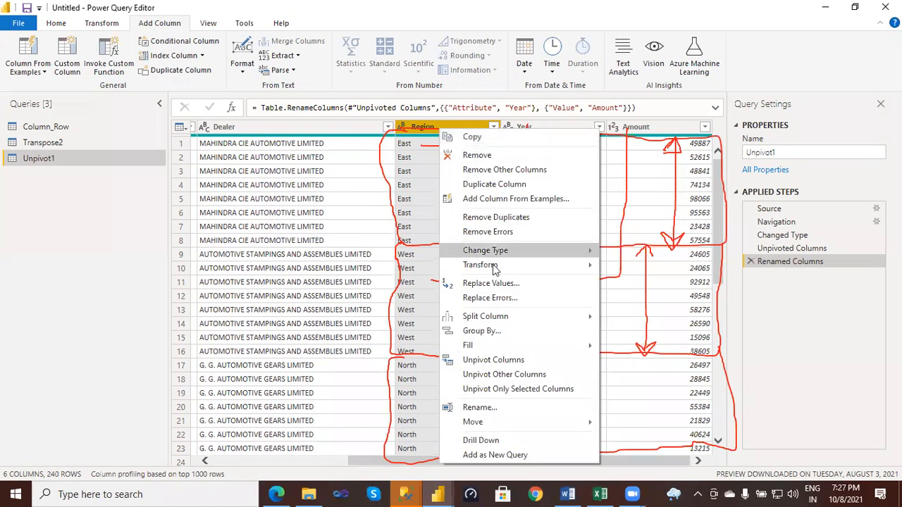
{"action": "left_click", "coordinate": [419, 134]}
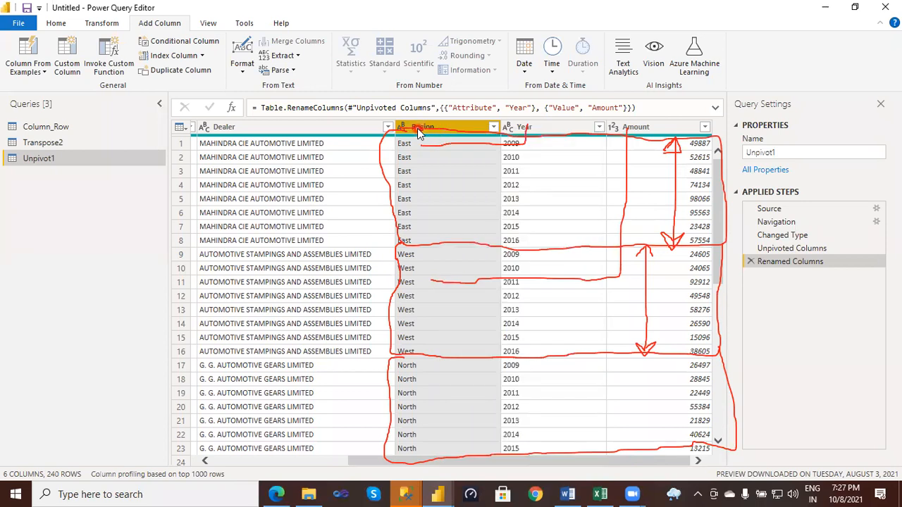
{"action": "left_click", "coordinate": [109, 27]}
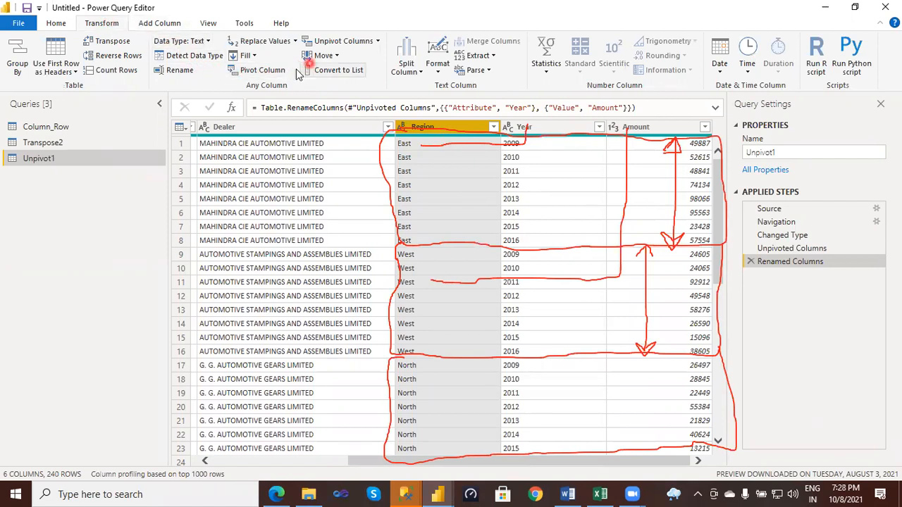
{"action": "left_click", "coordinate": [260, 73]}
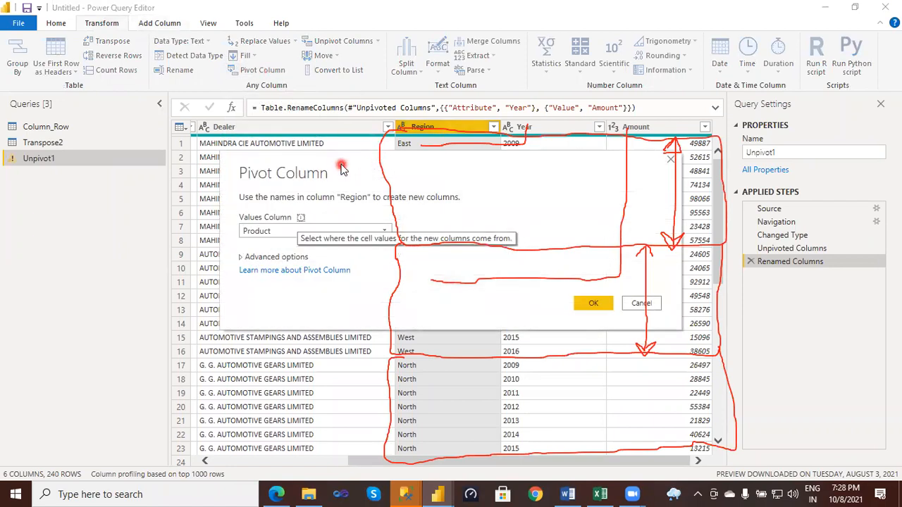
{"action": "left_click_drag", "start_coordinate": [318, 169], "coordinate": [115, 92]}
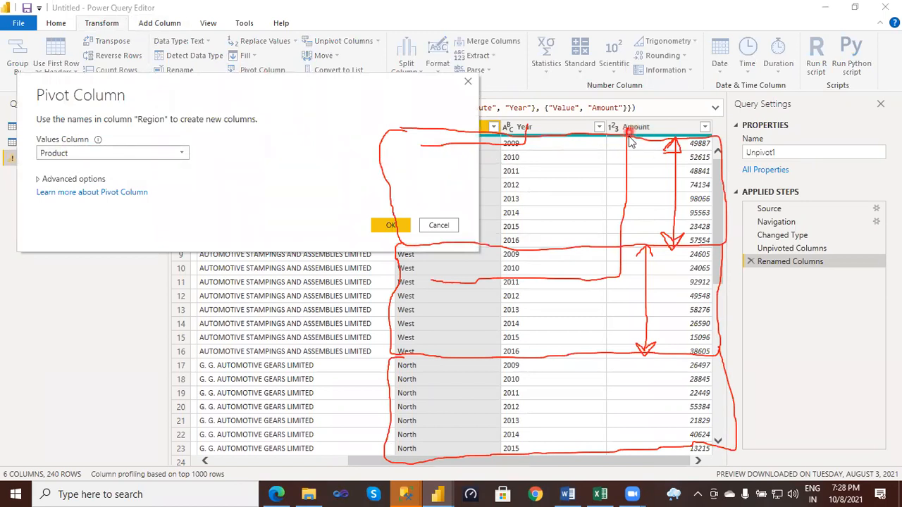
{"action": "left_click", "coordinate": [177, 153]}
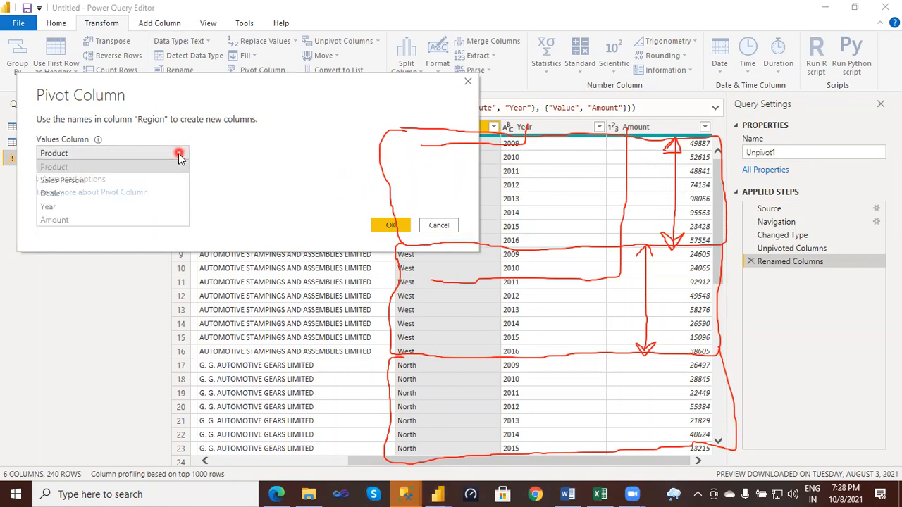
{"action": "left_click", "coordinate": [65, 220]}
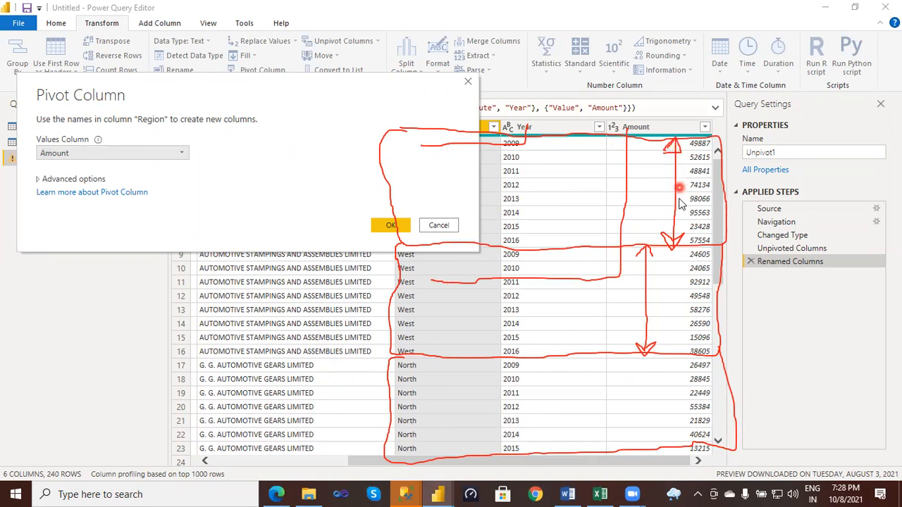
- Apply the Region pivot with Sum as the aggregate value function and clear the pen annotations over the table
{"action": "left_click", "coordinate": [41, 181]}
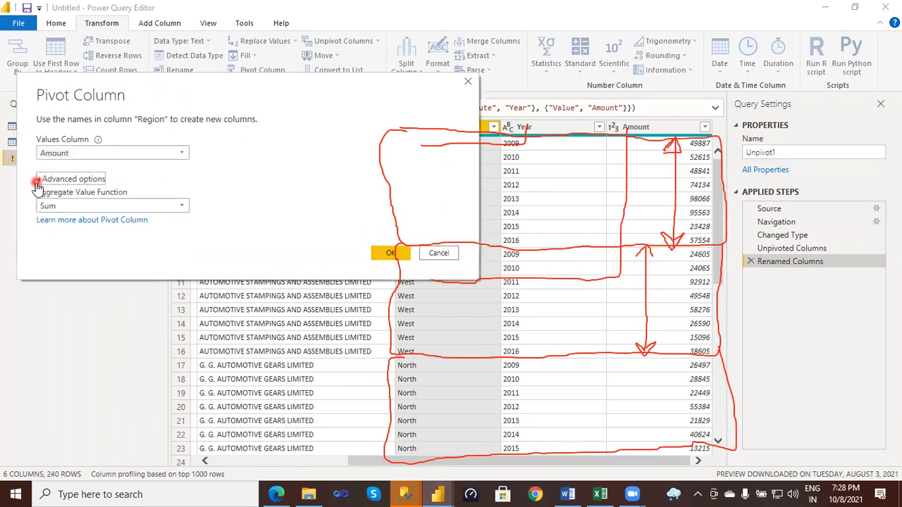
{"action": "left_click", "coordinate": [181, 205]}
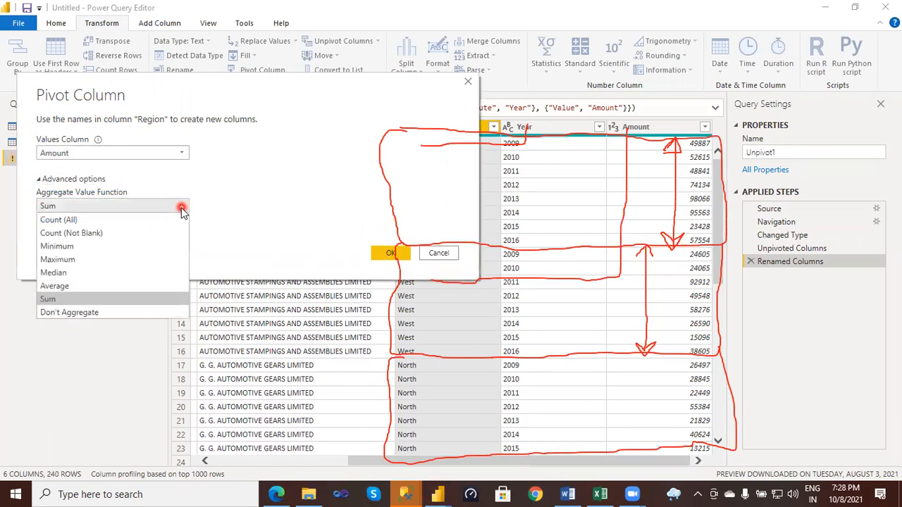
{"action": "left_click", "coordinate": [53, 298]}
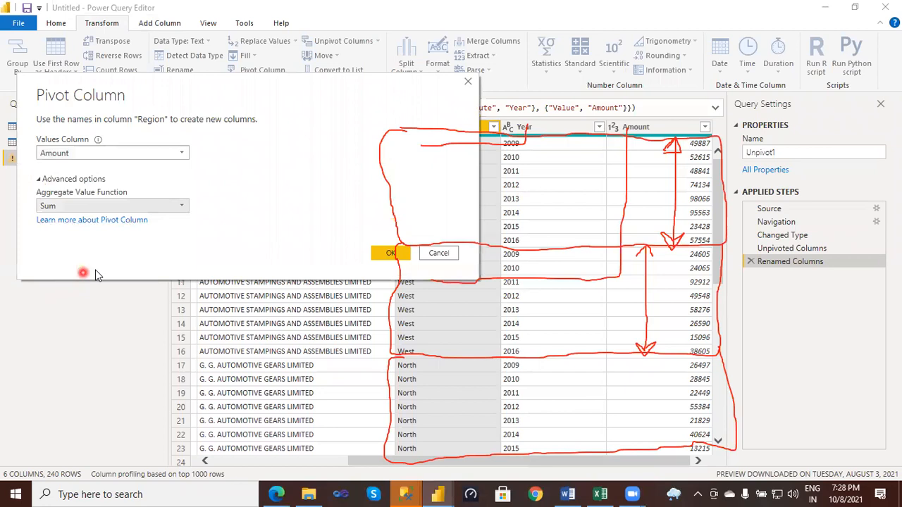
{"action": "left_click", "coordinate": [390, 255]}
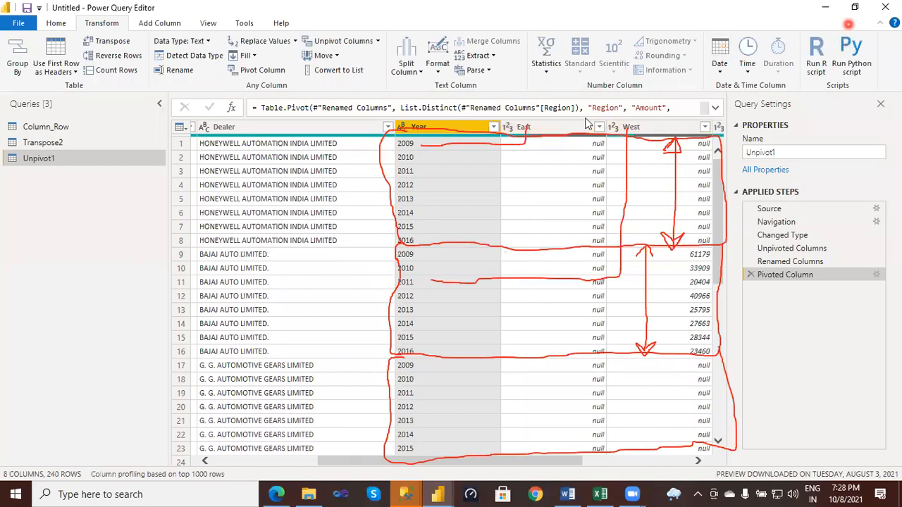
{"action": "left_click", "coordinate": [849, 24]}
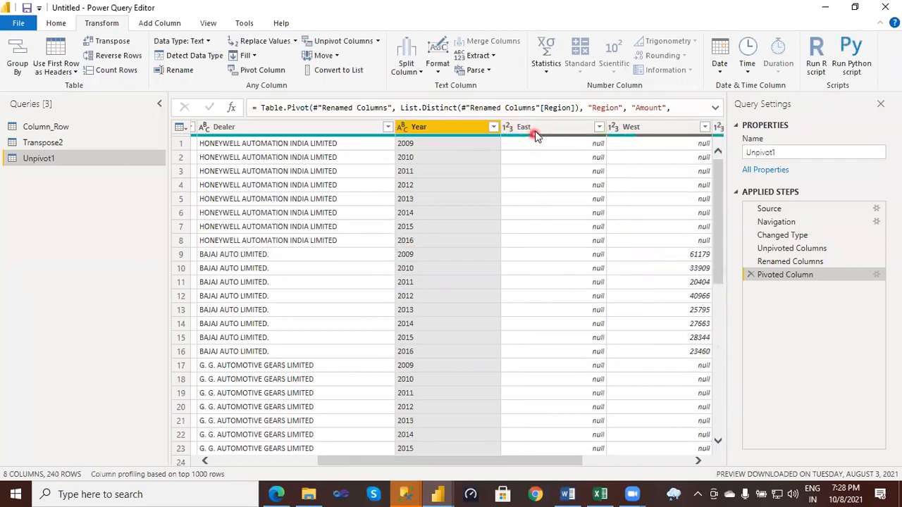
- Review the pivoted table's East filter values and examine the region columns alongside Product, Sales Person, Dealer and Year
{"action": "left_click", "coordinate": [600, 127]}
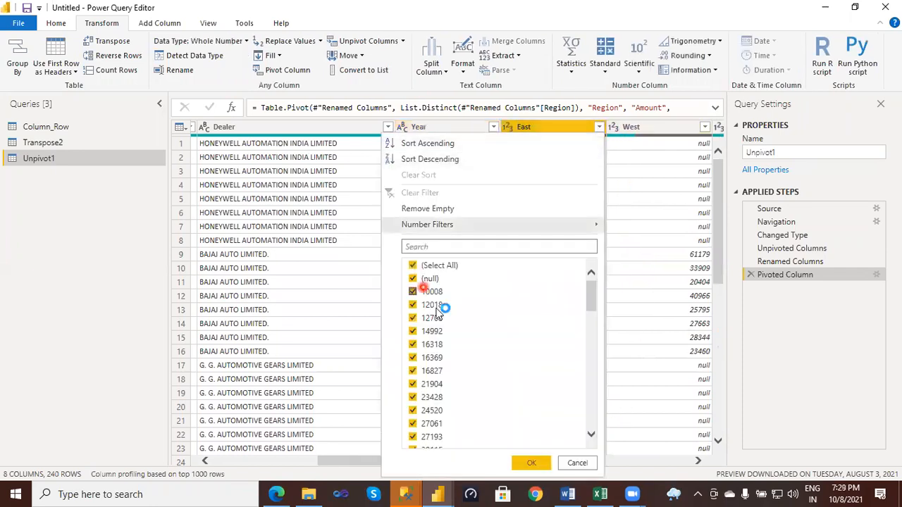
{"action": "left_click", "coordinate": [578, 463]}
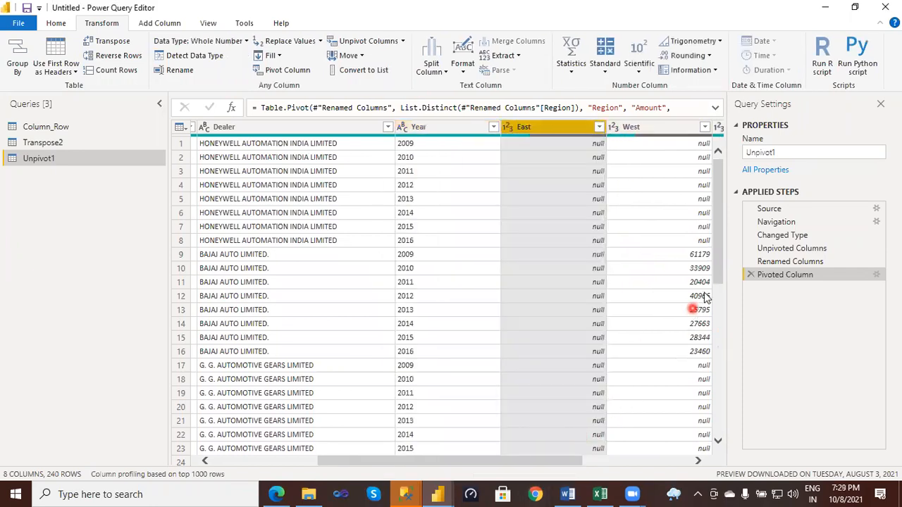
{"action": "left_click_drag", "start_coordinate": [719, 203], "coordinate": [705, 396]}
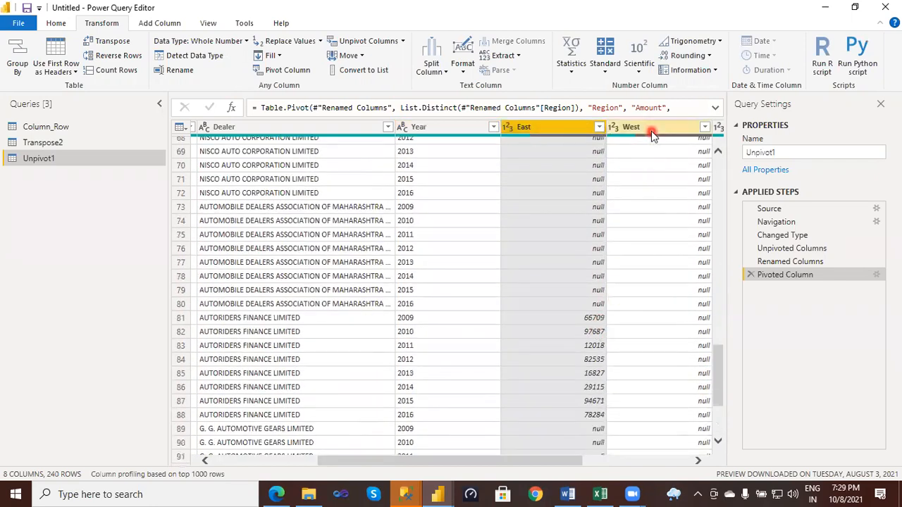
{"action": "left_click_drag", "start_coordinate": [534, 460], "coordinate": [662, 459]}
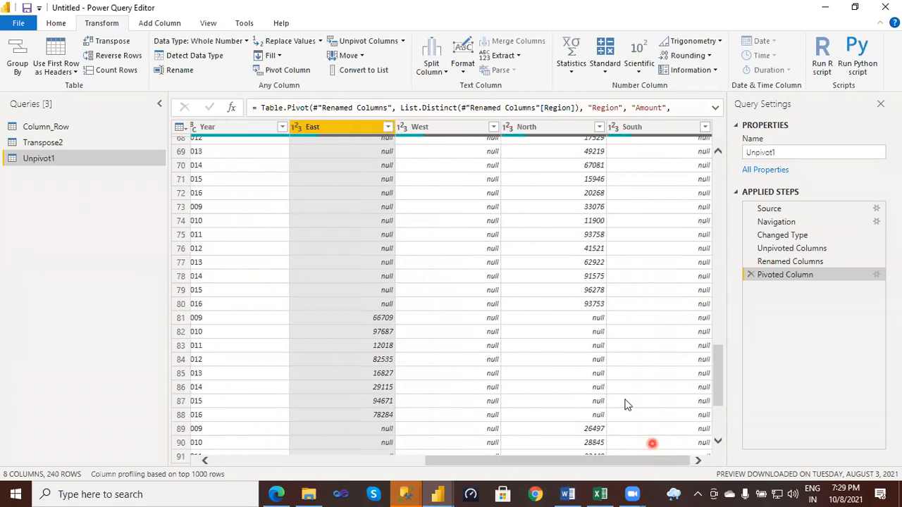
{"action": "left_click", "coordinate": [423, 128]}
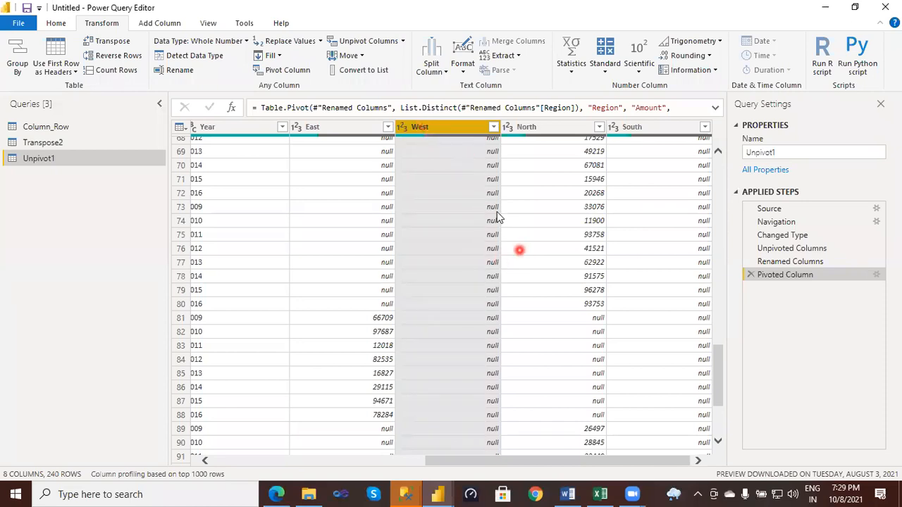
{"action": "left_click_drag", "start_coordinate": [507, 461], "coordinate": [401, 463]}
{"action": "left_click_drag", "start_coordinate": [716, 374], "coordinate": [729, 113]}
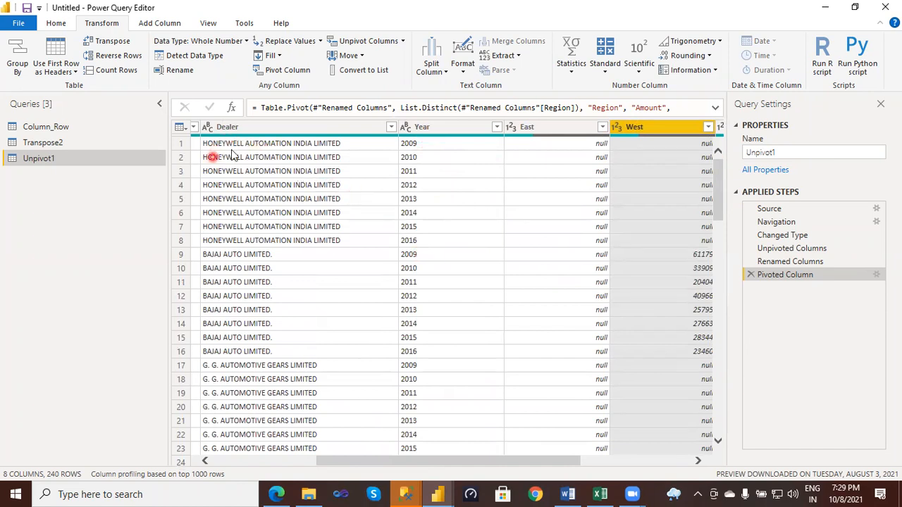
{"action": "left_click_drag", "start_coordinate": [418, 461], "coordinate": [290, 456]}
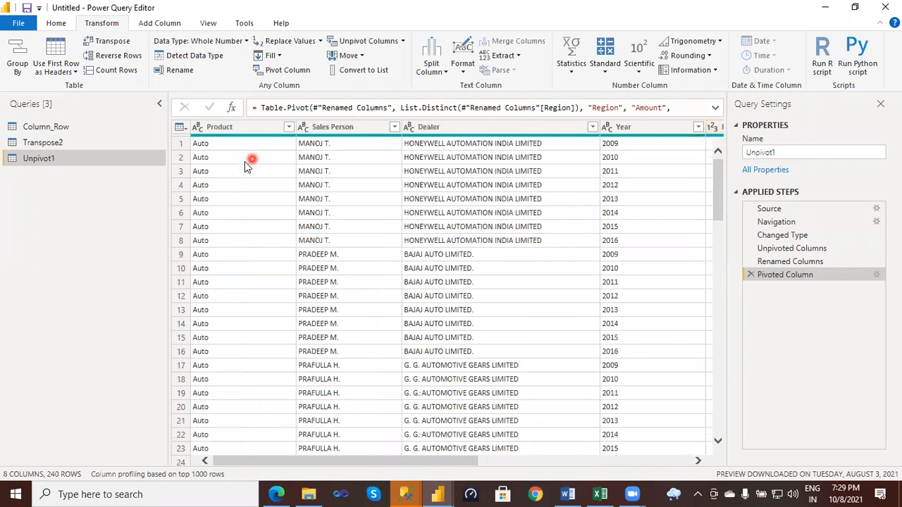
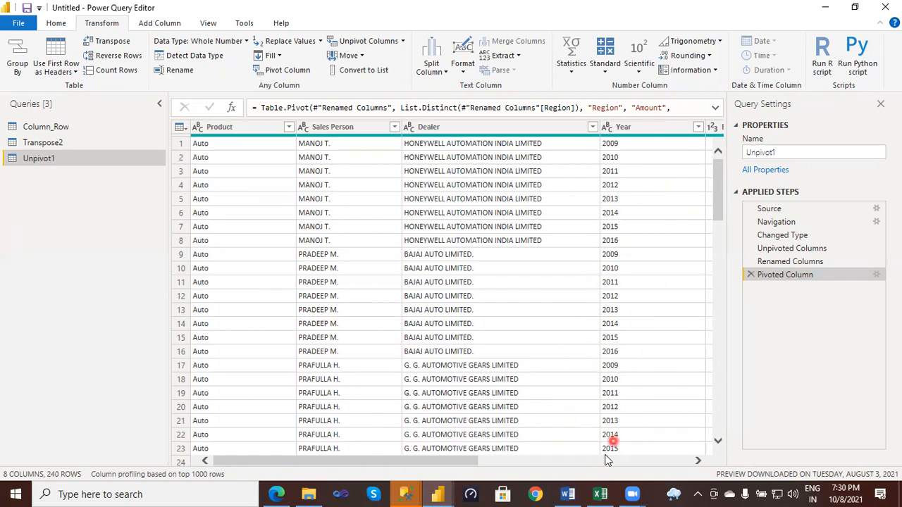
- Switch to the Word document and select the text from "I worked with column transformations like" through "Unpivot column", clearing the selection at the end
{"action": "left_click", "coordinate": [568, 494]}
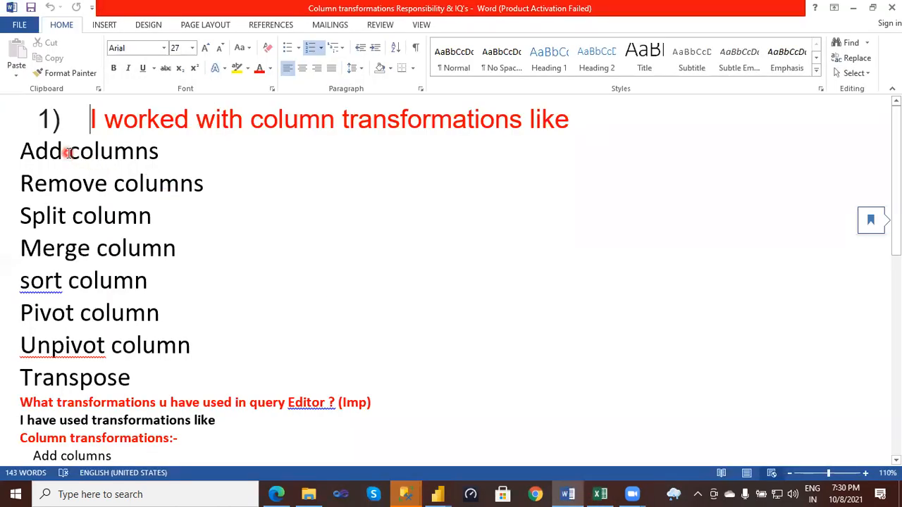
{"action": "left_click_drag", "start_coordinate": [91, 119], "coordinate": [563, 124]}
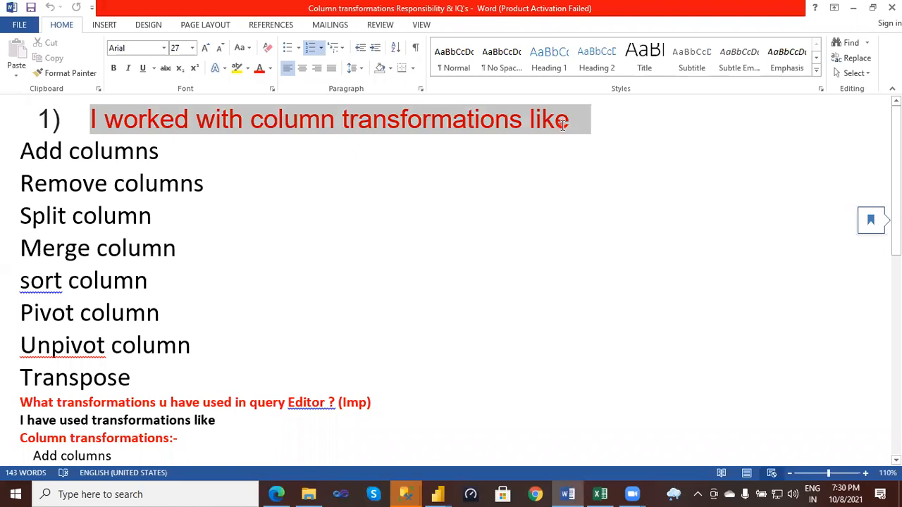
{"action": "left_click_drag", "start_coordinate": [563, 125], "coordinate": [502, 341]}
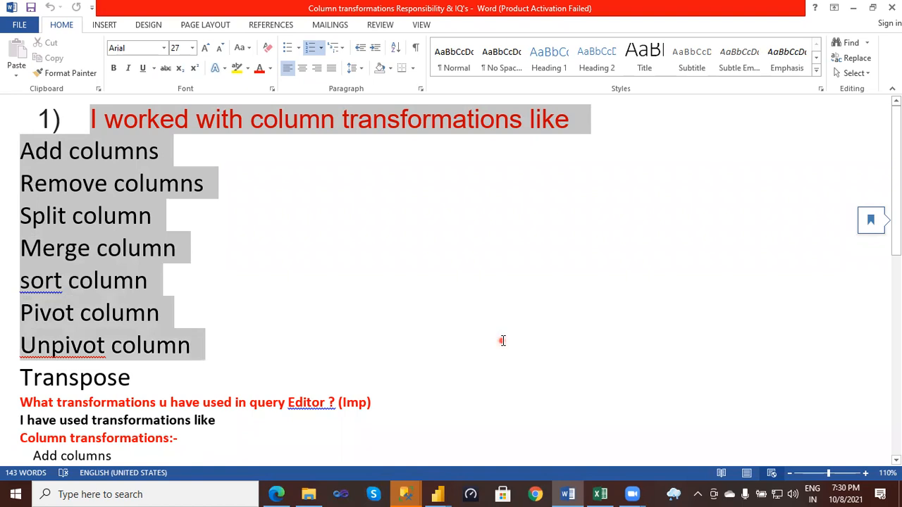
{"action": "left_click_drag", "start_coordinate": [503, 341], "coordinate": [501, 343]}
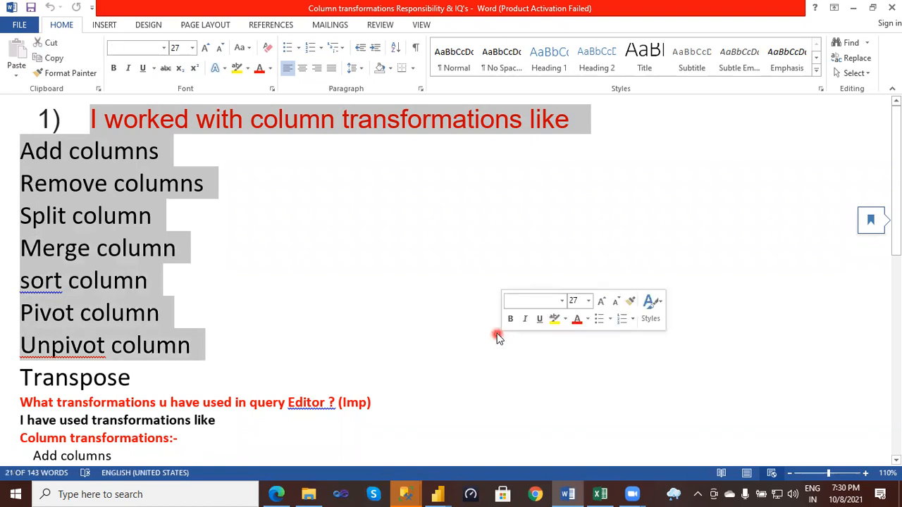
{"action": "left_click", "coordinate": [294, 358]}
- Highlight the "Transpose" entry in the large column transformations list and deselect it
{"action": "scroll", "coordinate": [294, 352], "scroll_direction": "down", "scroll_amount": 3}
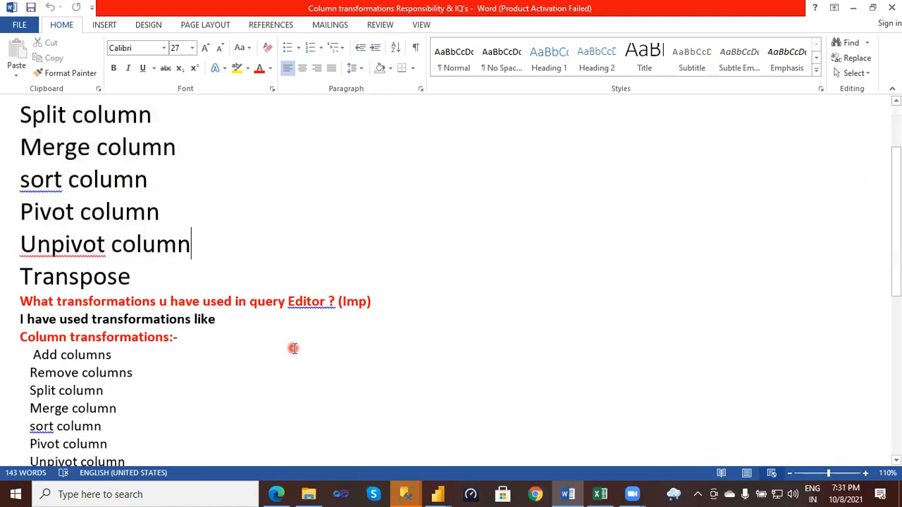
{"action": "scroll", "coordinate": [293, 348], "scroll_direction": "down", "scroll_amount": 1}
{"action": "left_click_drag", "start_coordinate": [148, 242], "coordinate": [22, 241]}
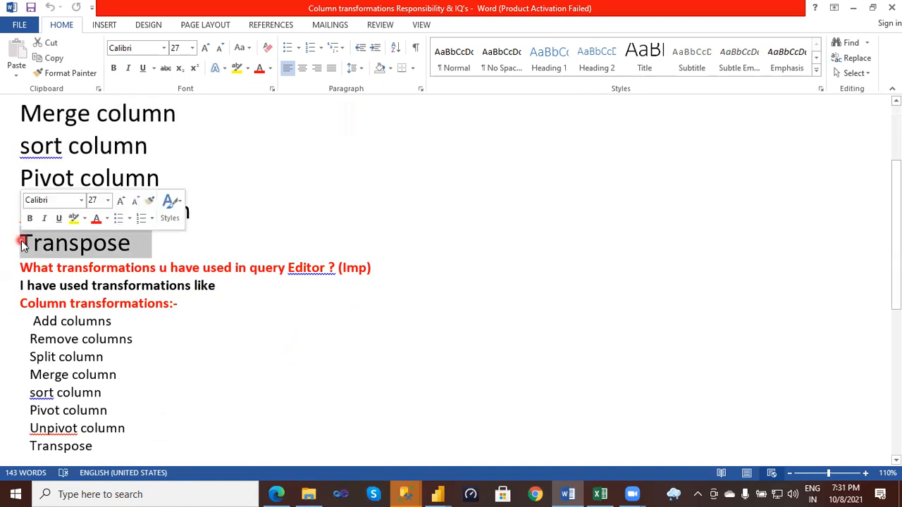
{"action": "left_click", "coordinate": [161, 357]}
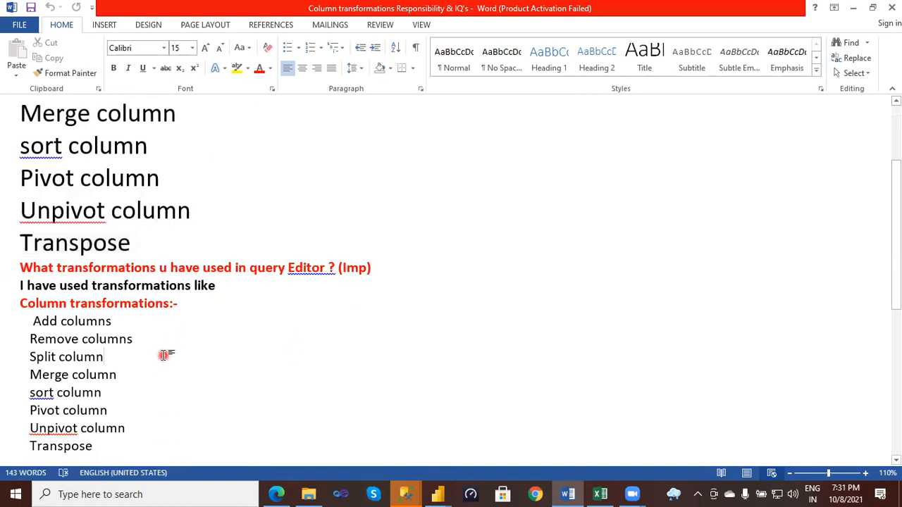
- Select the question "What transformations u have used in query Editor ?" together with its column transformations answer down to Transpose
{"action": "scroll", "coordinate": [161, 357], "scroll_direction": "down", "scroll_amount": 3}
{"action": "scroll", "coordinate": [165, 349], "scroll_direction": "down", "scroll_amount": 1}
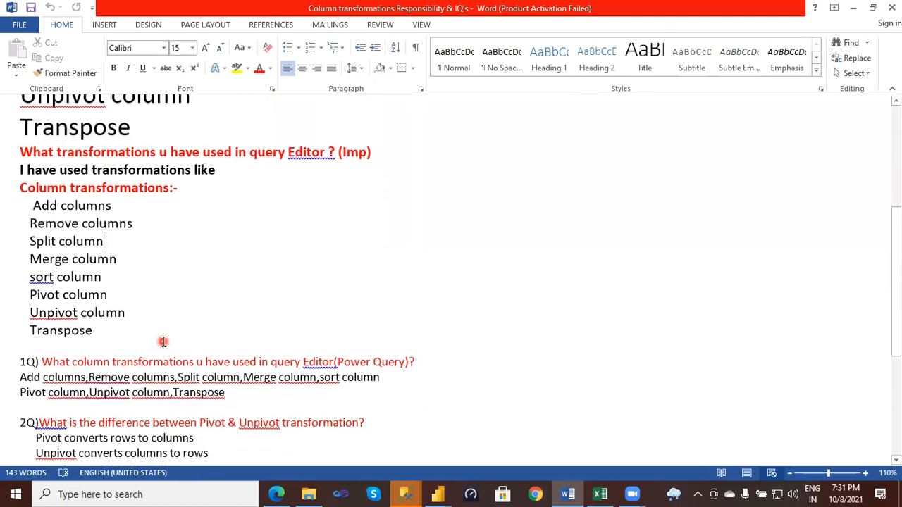
{"action": "scroll", "coordinate": [163, 343], "scroll_direction": "down", "scroll_amount": 1}
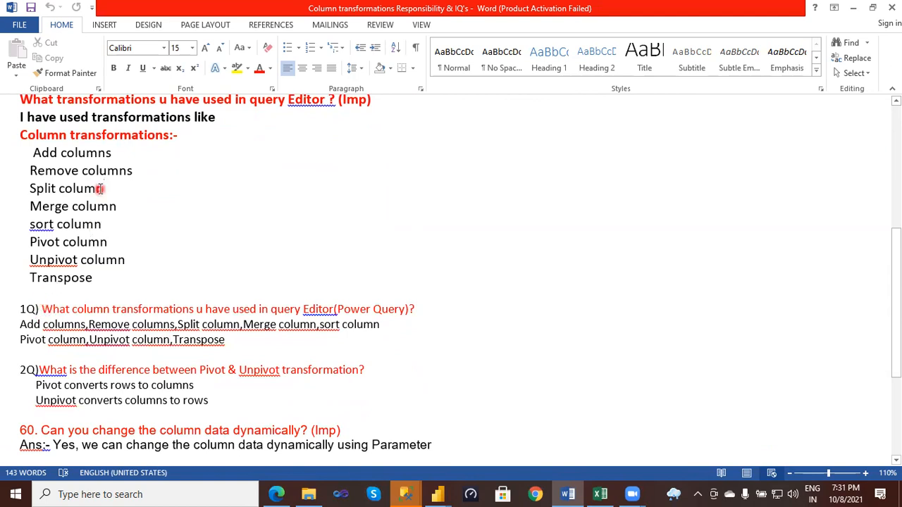
{"action": "left_click_drag", "start_coordinate": [22, 99], "coordinate": [191, 282]}
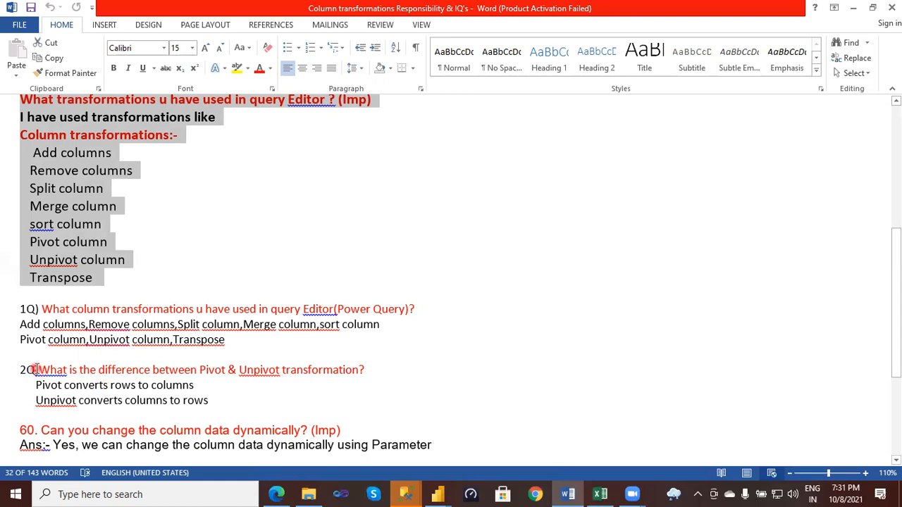
- Highlight question 2Q on the difference between Pivot and Unpivot with both answer lines, and clear the selection
{"action": "left_click_drag", "start_coordinate": [40, 369], "coordinate": [351, 400]}
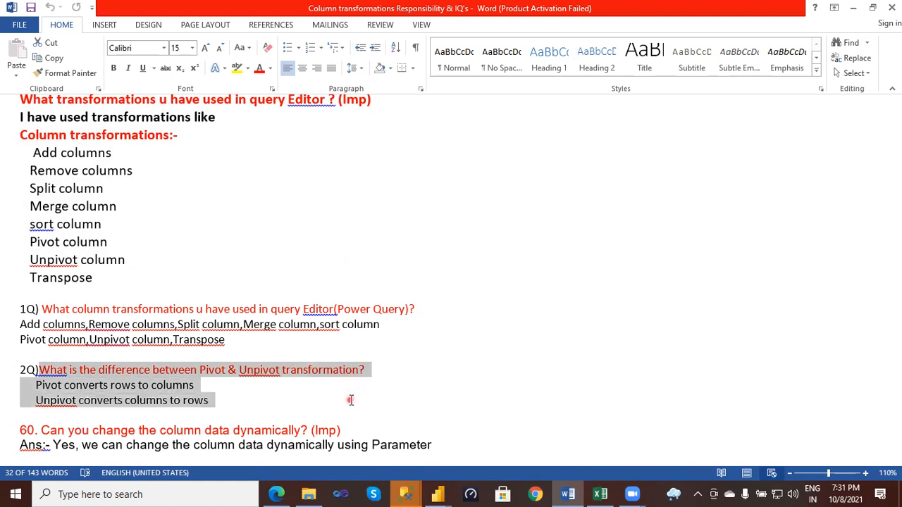
{"action": "left_click_drag", "start_coordinate": [350, 400], "coordinate": [350, 401]}
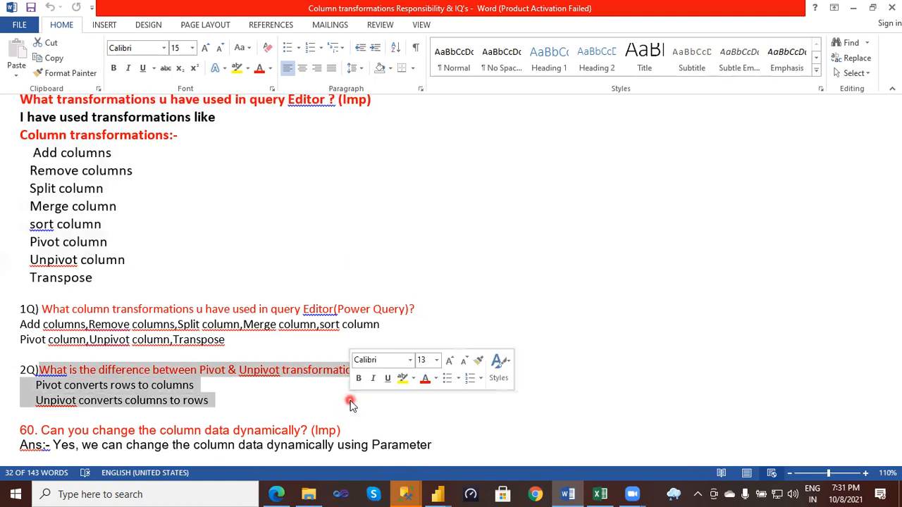
{"action": "left_click", "coordinate": [289, 413]}
- Highlight in turn the commonly used query editor tasks question and its answers "custom columns", "Group rows" and "Connect to data"
{"action": "scroll", "coordinate": [282, 405], "scroll_direction": "down", "scroll_amount": 5}
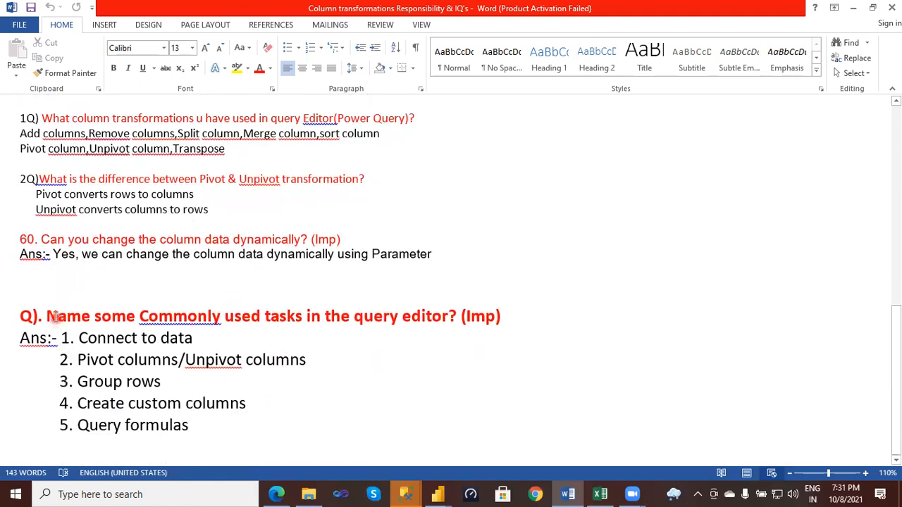
{"action": "left_click_drag", "start_coordinate": [47, 315], "coordinate": [453, 322]}
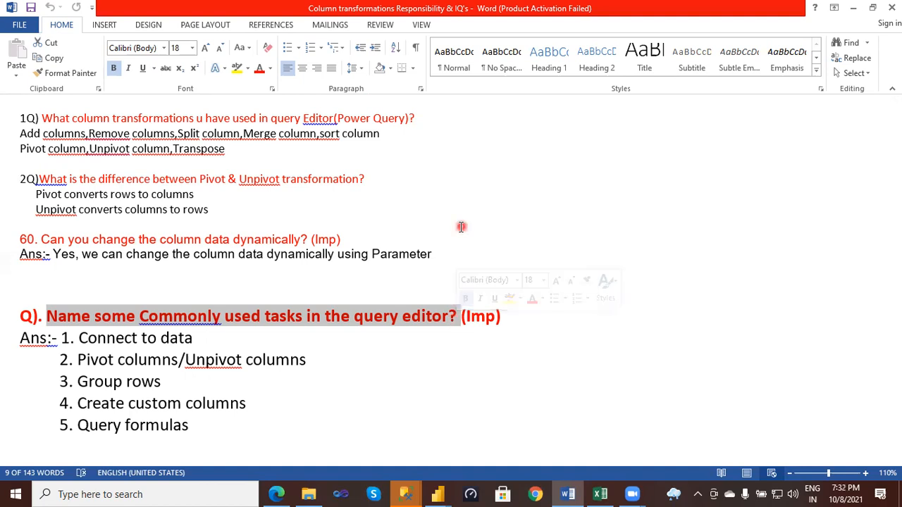
{"action": "left_click_drag", "start_coordinate": [127, 405], "coordinate": [232, 405]}
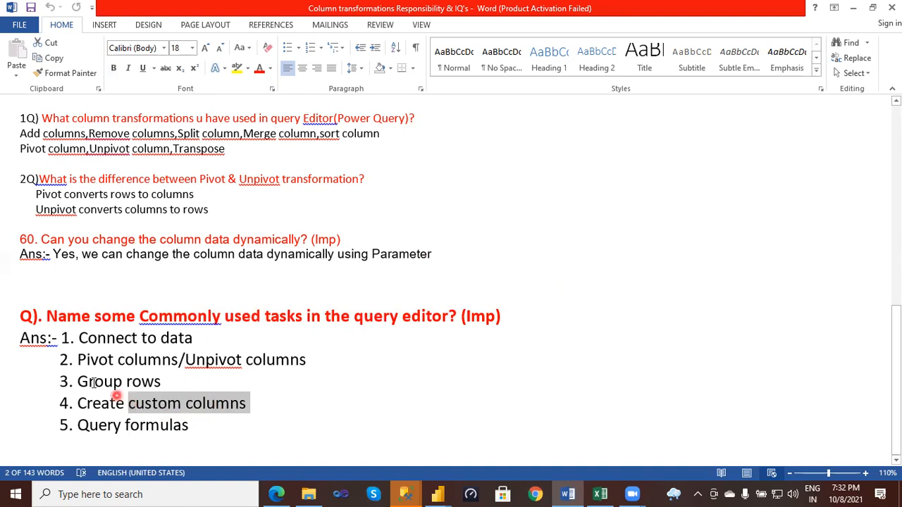
{"action": "left_click_drag", "start_coordinate": [77, 381], "coordinate": [153, 387]}
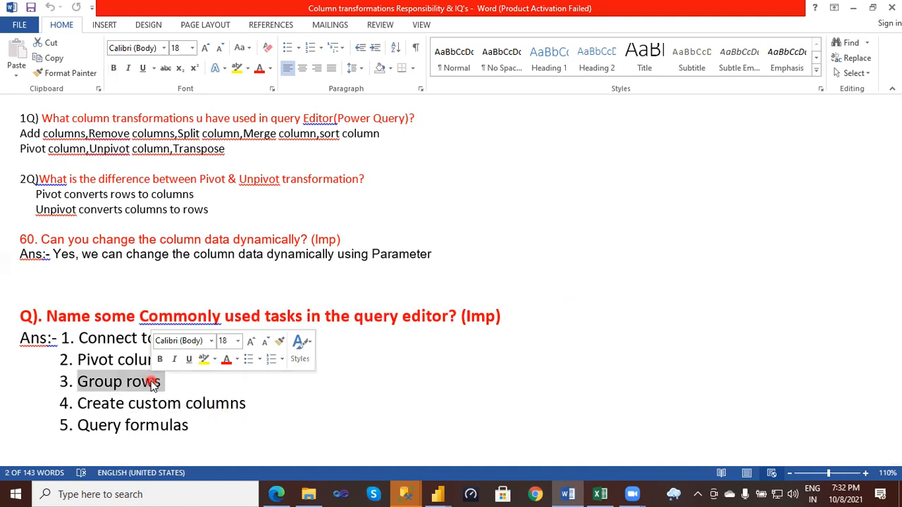
{"action": "left_click", "coordinate": [207, 403]}
{"action": "left_click", "coordinate": [199, 339]}
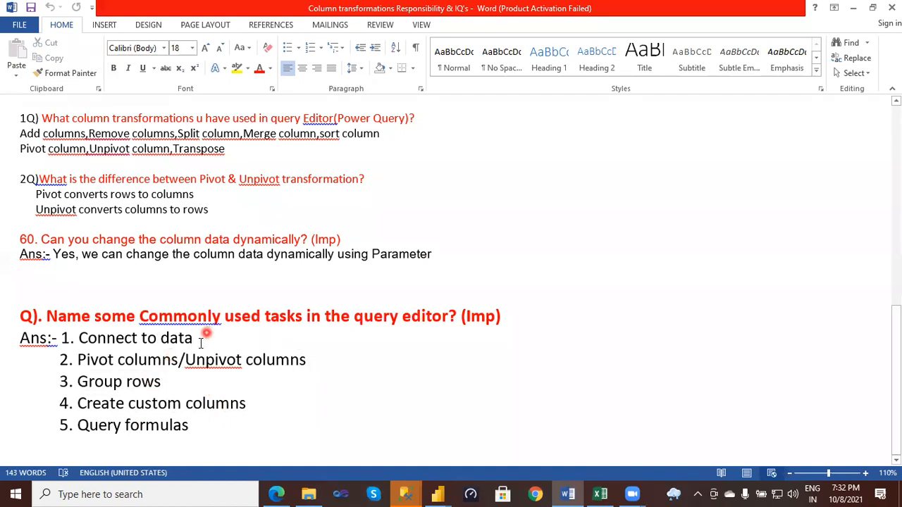
{"action": "left_click_drag", "start_coordinate": [199, 339], "coordinate": [108, 336]}
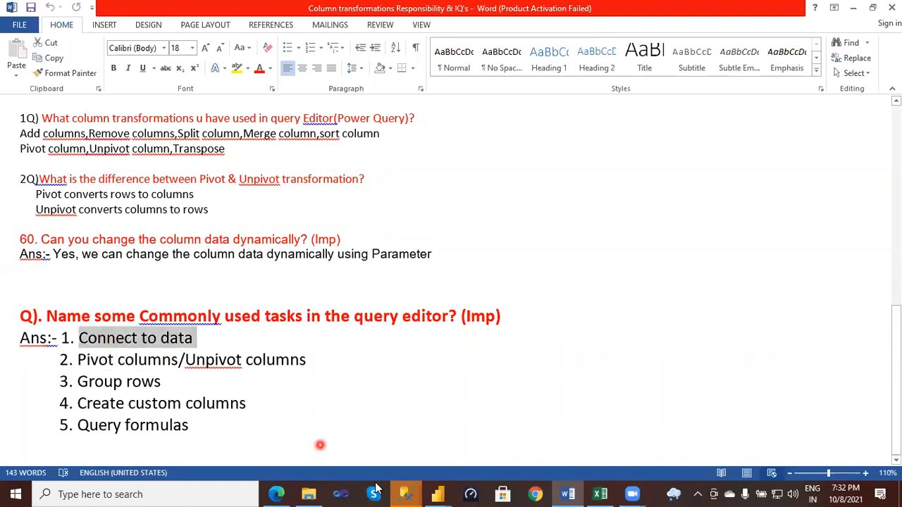
- Switch to the Power BI Desktop report window to examine the Get data command
{"action": "left_click", "coordinate": [443, 493]}
{"action": "left_click", "coordinate": [479, 459]}
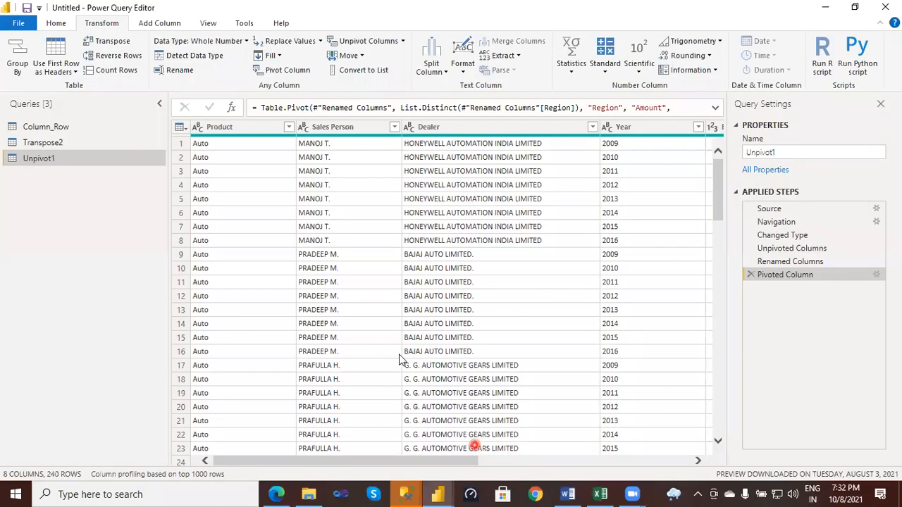
{"action": "left_click", "coordinate": [437, 493]}
{"action": "left_click", "coordinate": [352, 434]}
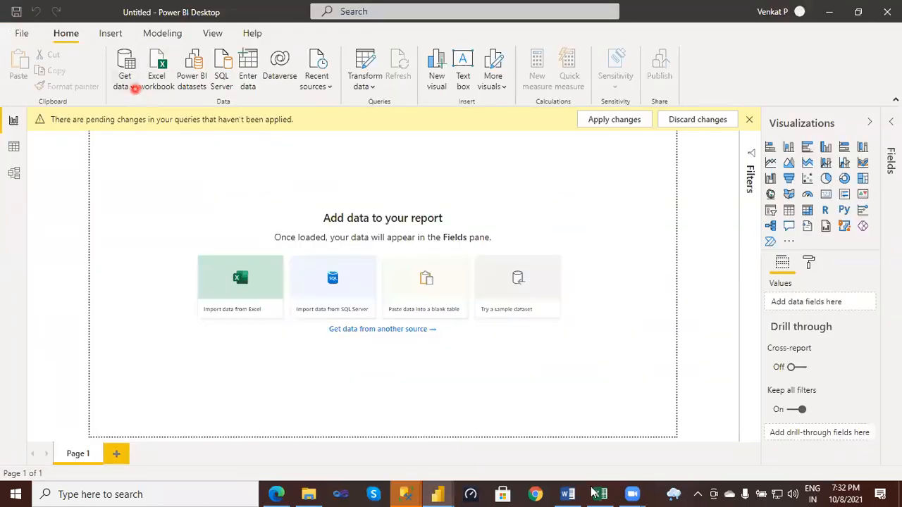
- Return to the Word document and highlight the answers "Pivot columns/Unpivot columns" and "Create custom columns"
{"action": "left_click", "coordinate": [567, 493]}
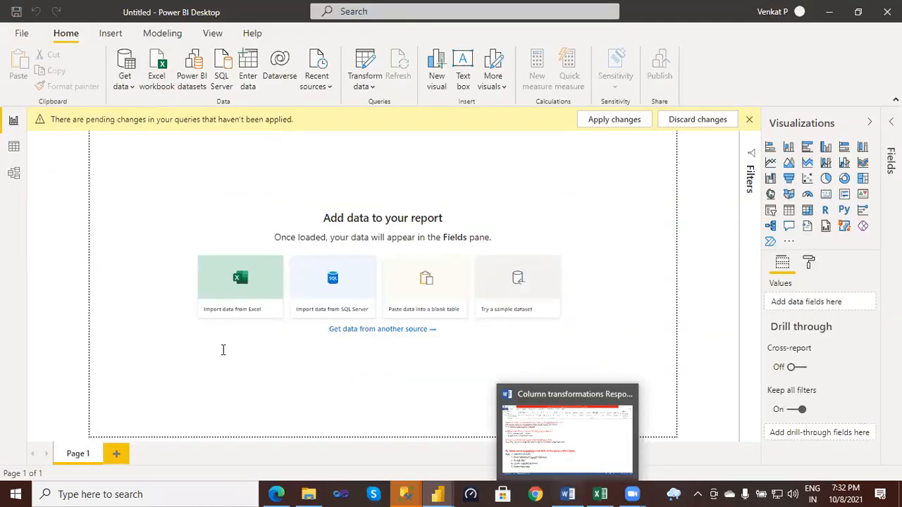
{"action": "left_click_drag", "start_coordinate": [307, 360], "coordinate": [96, 360]}
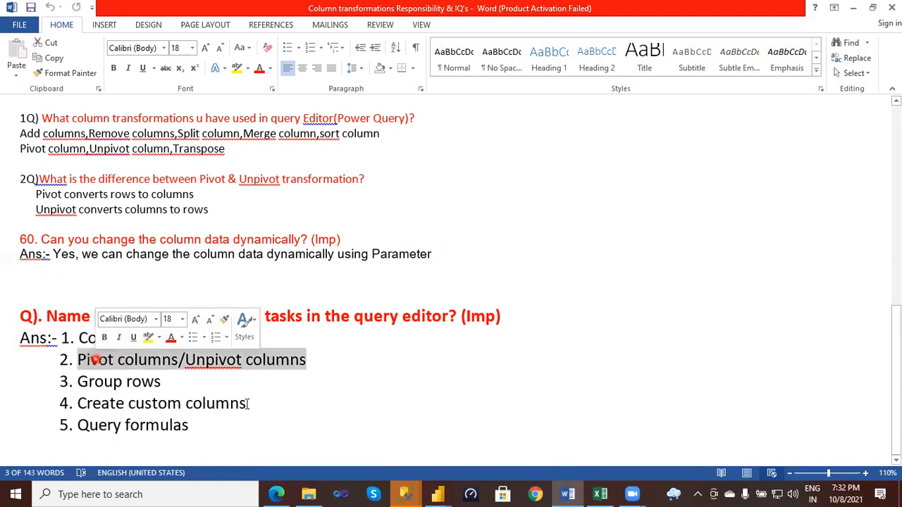
{"action": "double_click", "coordinate": [125, 406]}
{"action": "left_click", "coordinate": [96, 403], "text": "shift"}
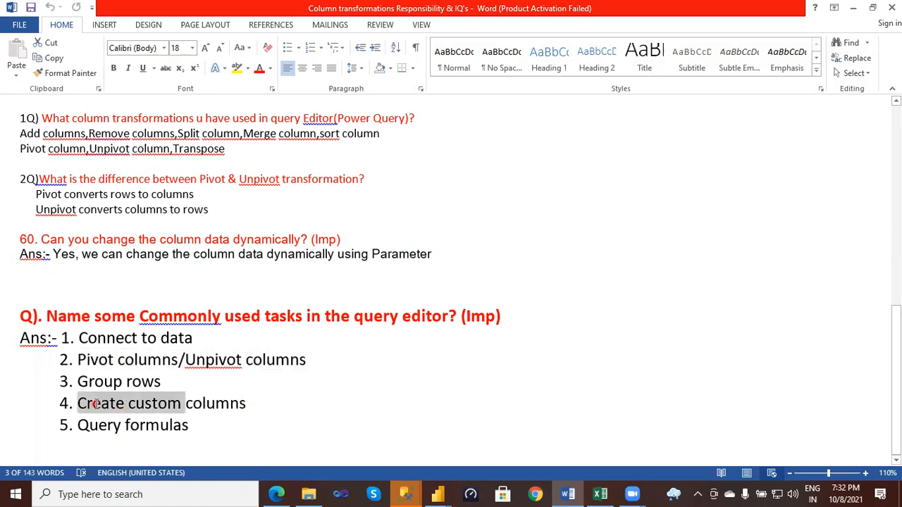
{"action": "double_click", "coordinate": [185, 406]}
{"action": "left_click", "coordinate": [97, 405], "text": "shift"}
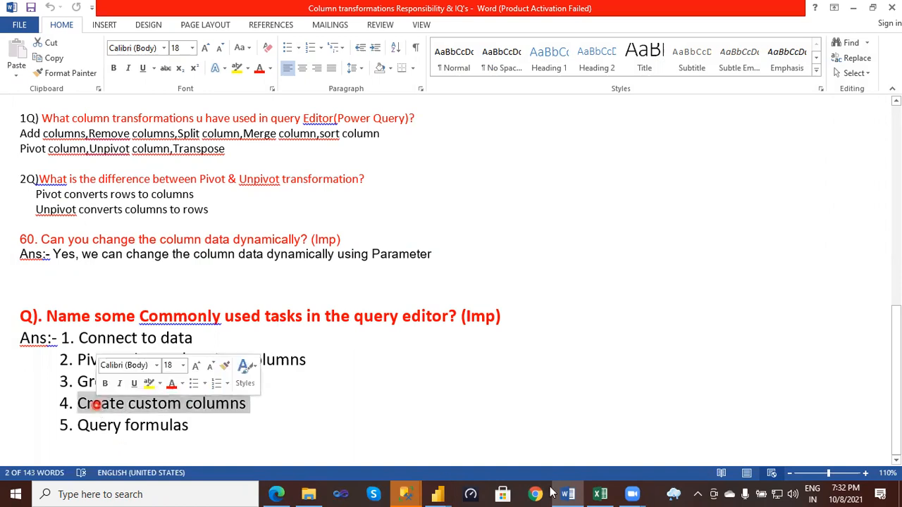
- Switch to the Excel workbook and examine the Add Columns example with the EmpTax formula on the Column transformations-1 sheet
{"action": "left_click", "coordinate": [599, 494]}
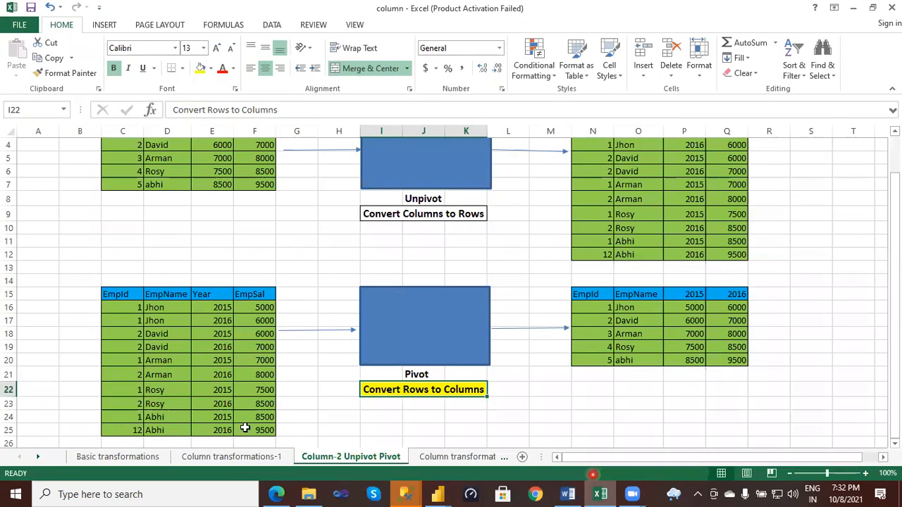
{"action": "scroll", "coordinate": [245, 428], "scroll_direction": "up", "scroll_amount": 1}
{"action": "left_click", "coordinate": [236, 458]}
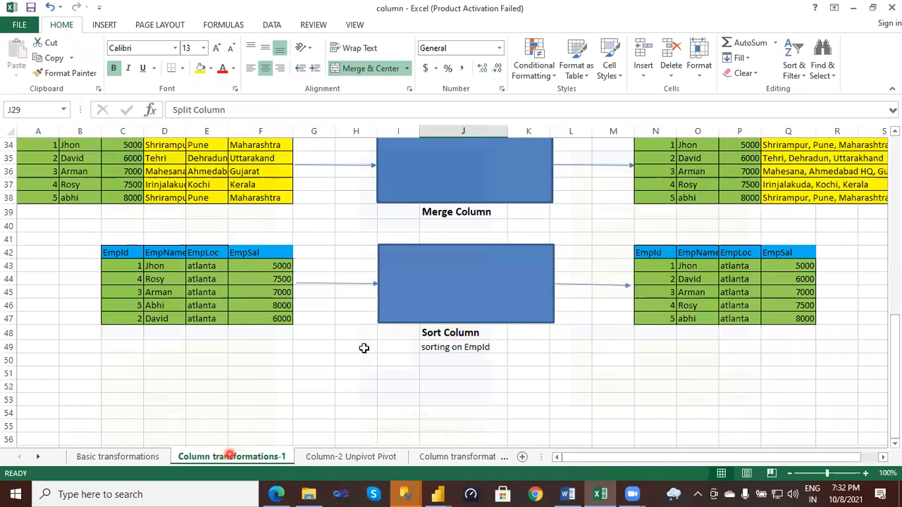
{"action": "scroll", "coordinate": [364, 348], "scroll_direction": "up", "scroll_amount": 5}
{"action": "scroll", "coordinate": [444, 329], "scroll_direction": "up", "scroll_amount": 5}
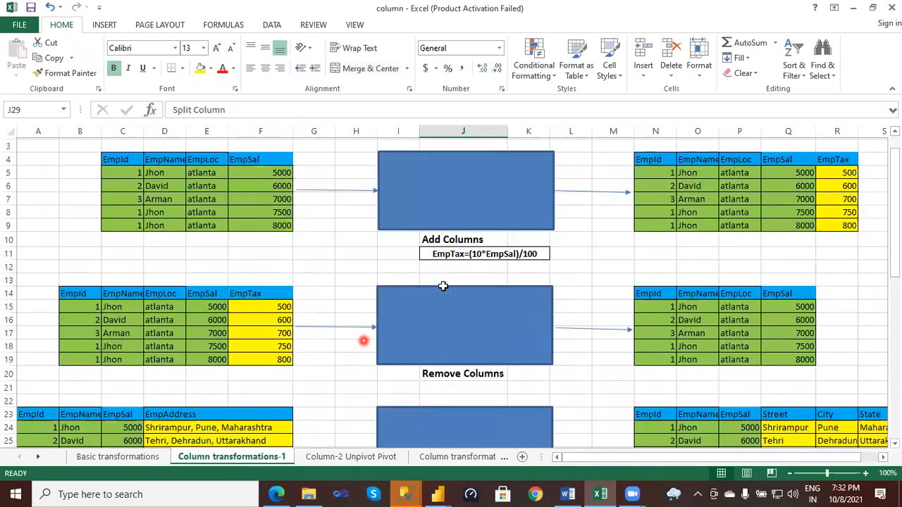
{"action": "scroll", "coordinate": [451, 289], "scroll_direction": "up", "scroll_amount": 1}
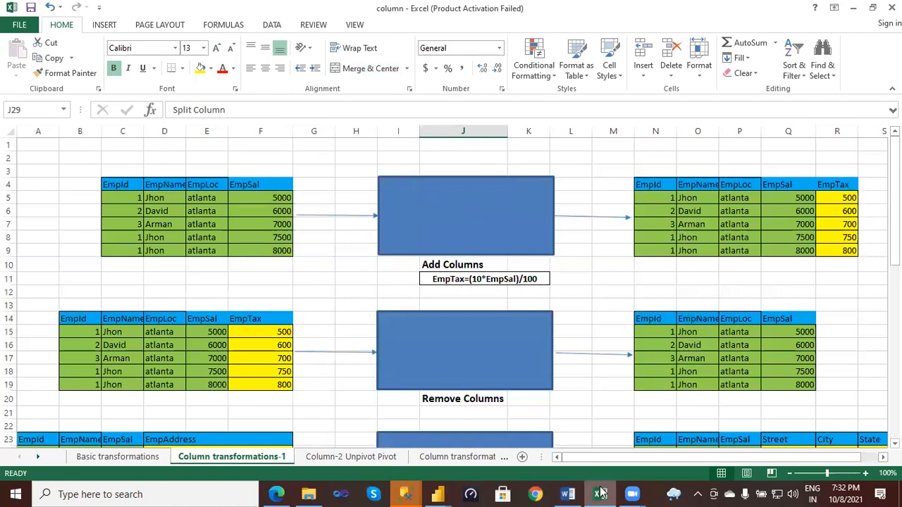
- Return to the Word document and highlight the answer "Query formulas"
{"action": "mouse_move", "coordinate": [601, 492]}
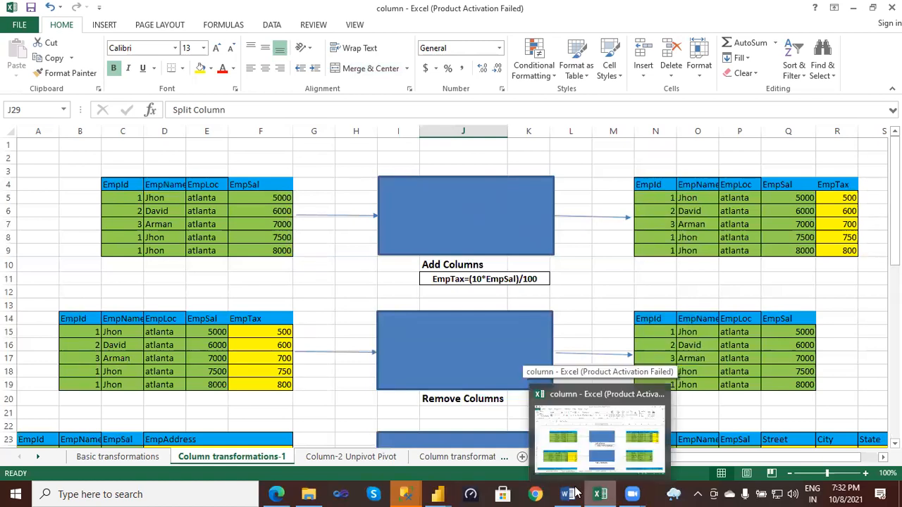
{"action": "left_click", "coordinate": [548, 466]}
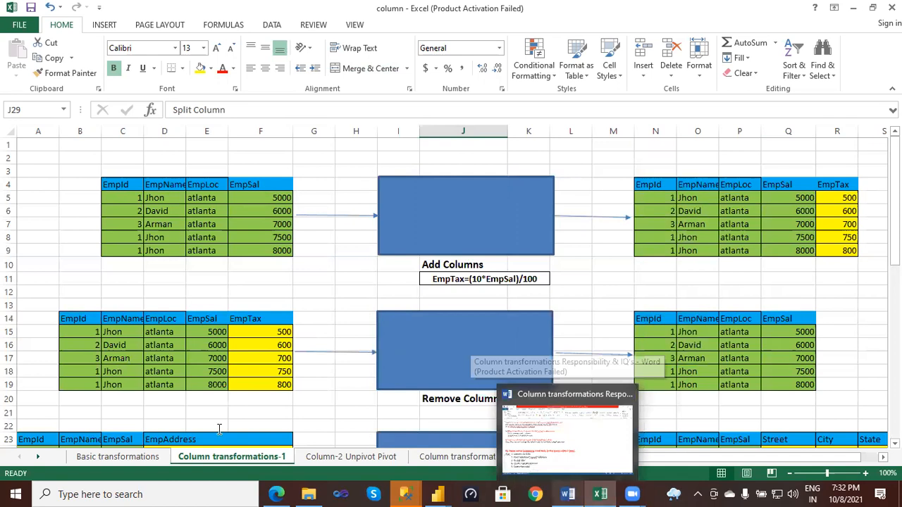
{"action": "left_click", "coordinate": [190, 426]}
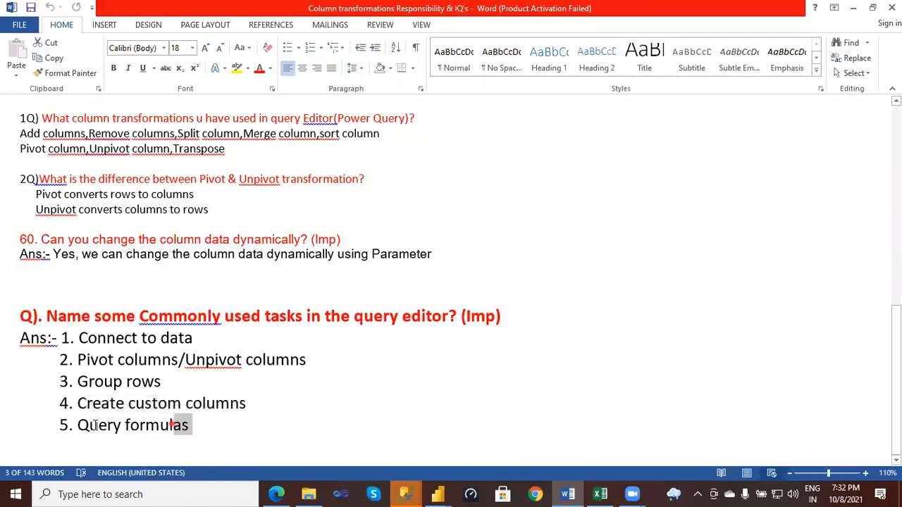
{"action": "triple_click", "coordinate": [94, 426]}
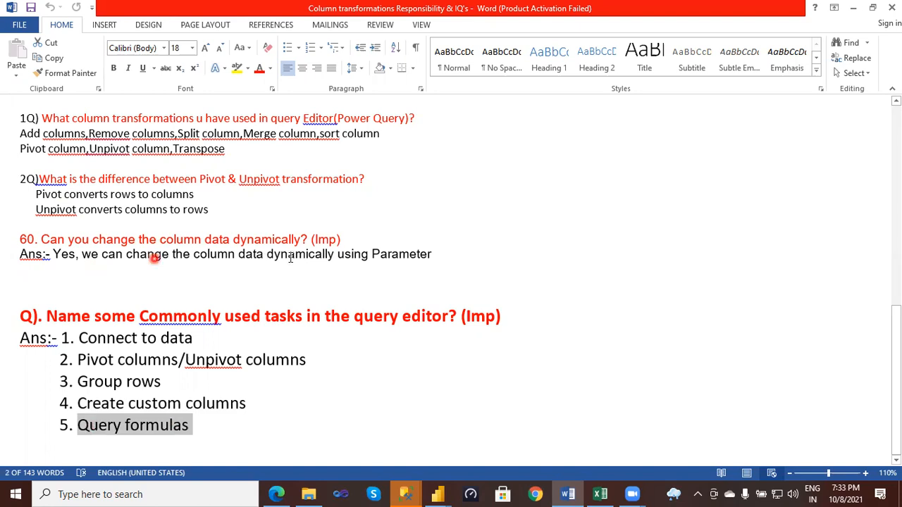
- Highlight question 60 on changing column data dynamically together with its Parameter answer, and clear the selection
{"action": "left_click_drag", "start_coordinate": [434, 254], "coordinate": [183, 258]}
{"action": "left_click_drag", "start_coordinate": [55, 255], "coordinate": [30, 237]}
{"action": "left_click_drag", "start_coordinate": [27, 238], "coordinate": [20, 239]}
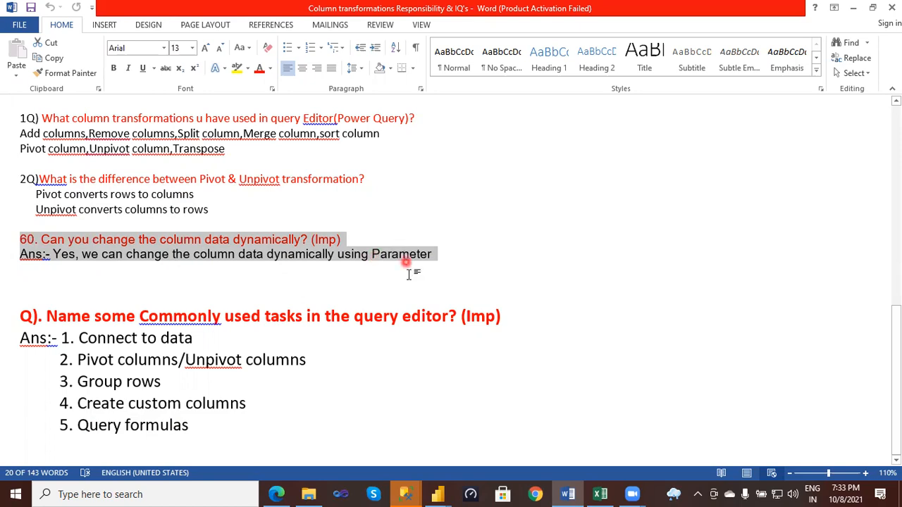
{"action": "left_click", "coordinate": [340, 410]}
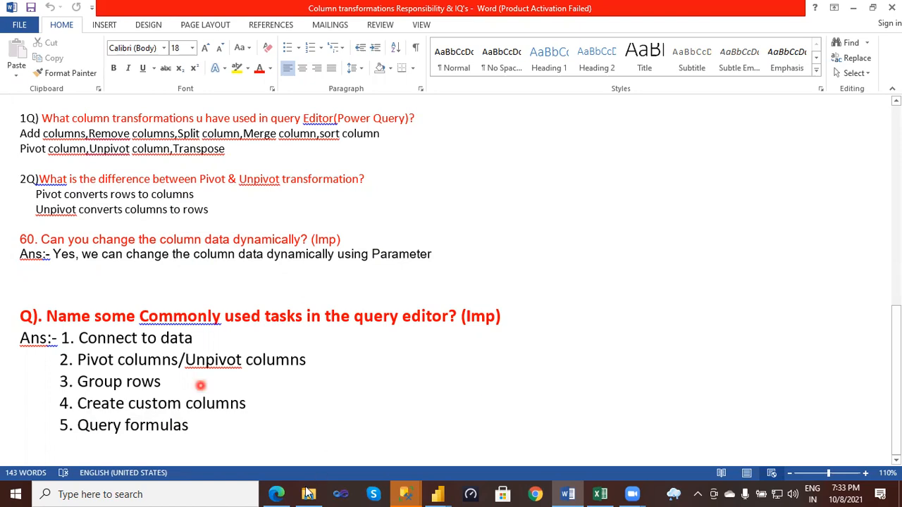
{"action": "mouse_move", "coordinate": [308, 493]}
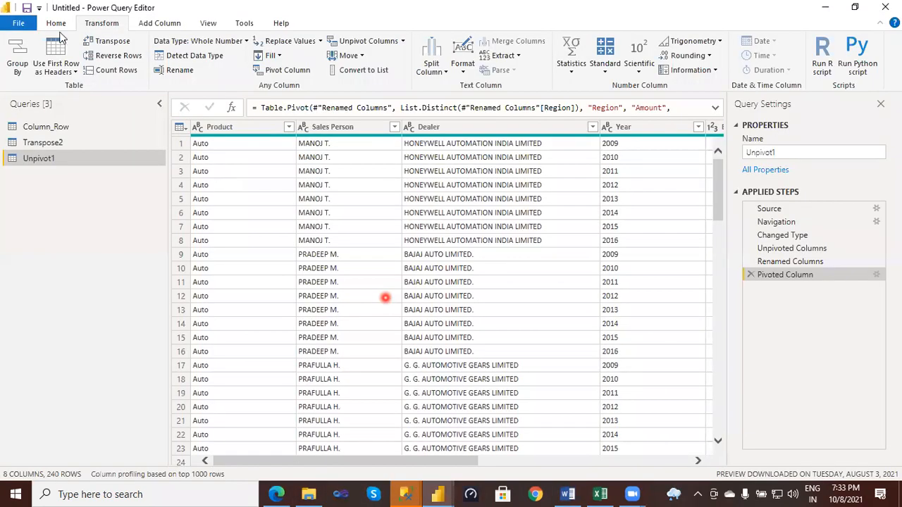
- Switch to File Explorer and go up from the Notes folder to 1.QueryEditor_Power Query_notes
{"action": "left_click", "coordinate": [59, 25]}
{"action": "left_click", "coordinate": [313, 486]}
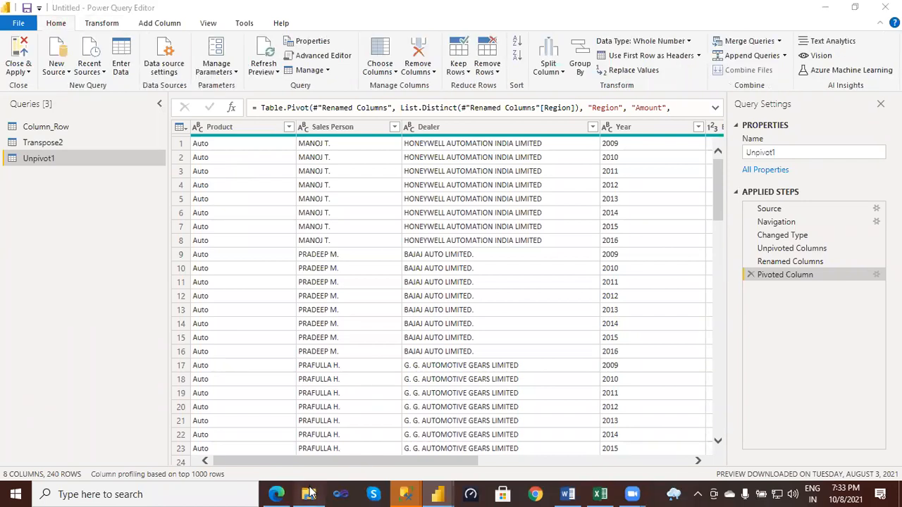
{"action": "left_click", "coordinate": [294, 391]}
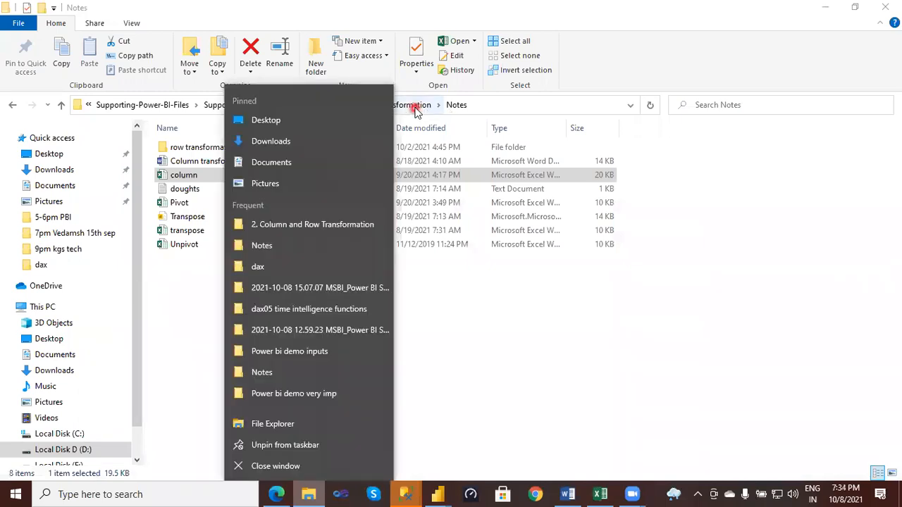
{"action": "left_click", "coordinate": [415, 112]}
{"action": "left_click", "coordinate": [360, 107]}
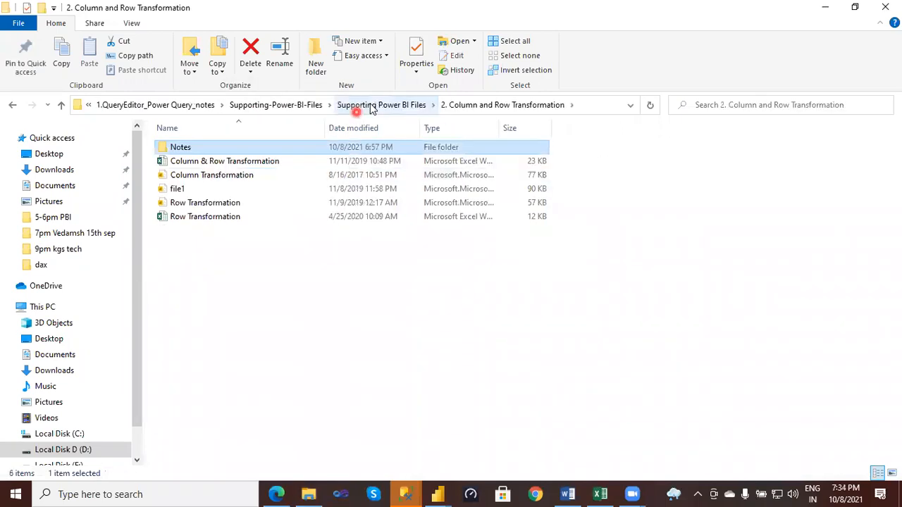
{"action": "left_click", "coordinate": [284, 110]}
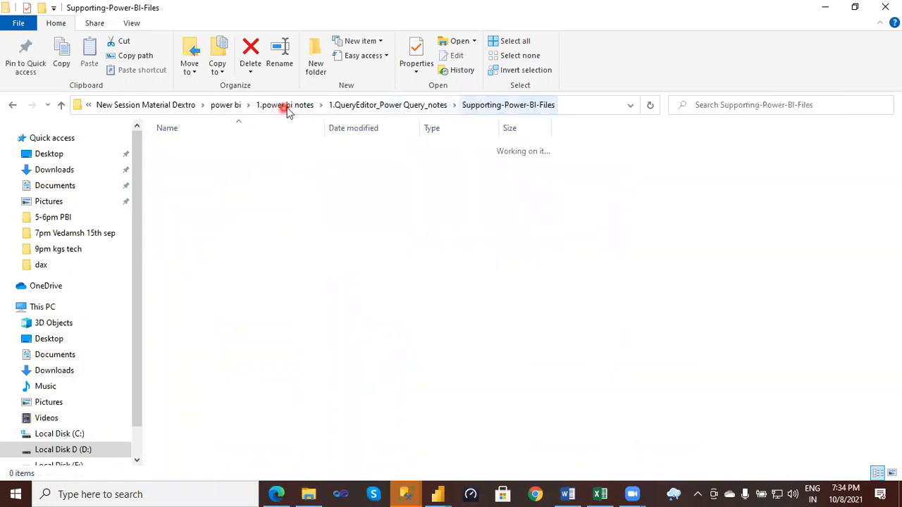
{"action": "left_click", "coordinate": [423, 107]}
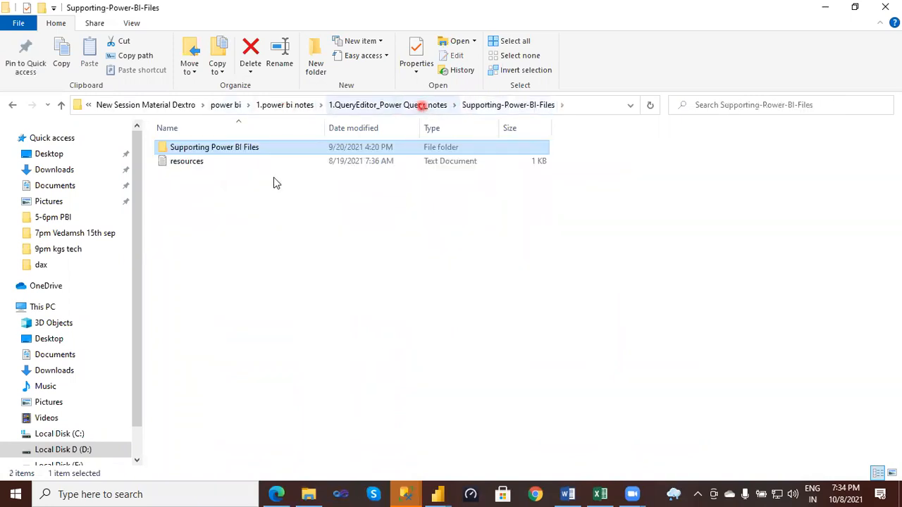
- Browse through Supporting-Power-BI-Files and Supporting Power BI Files to the 7. Case Studies Simple folder
{"action": "left_click", "coordinate": [198, 174]}
{"action": "left_click", "coordinate": [208, 148]}
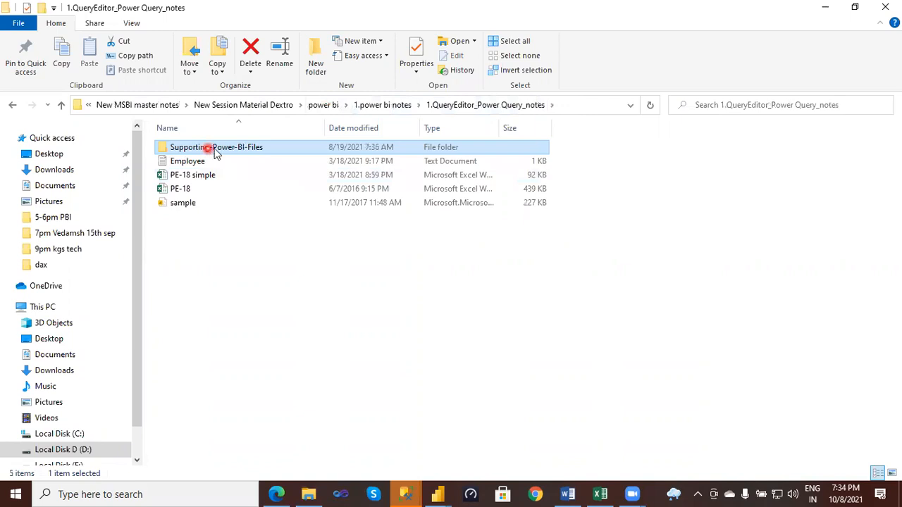
{"action": "double_click", "coordinate": [215, 151]}
{"action": "double_click", "coordinate": [215, 151]}
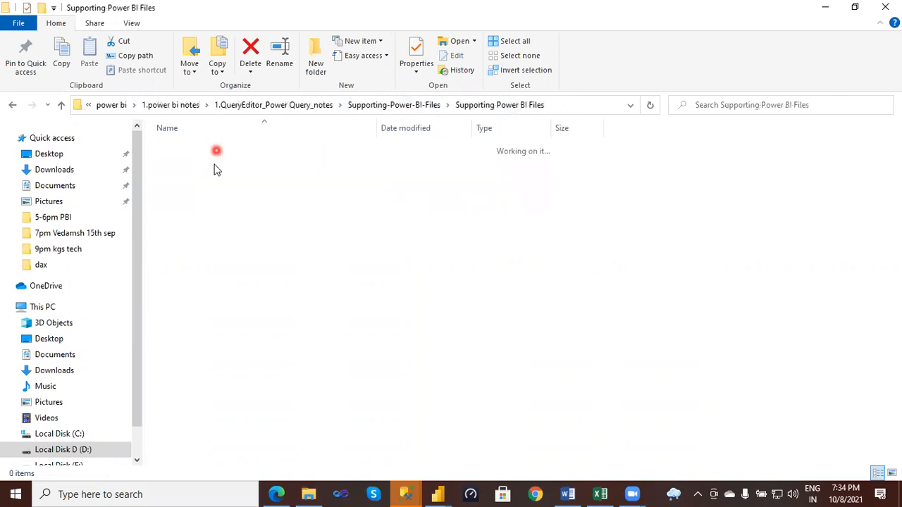
{"action": "double_click", "coordinate": [213, 232]}
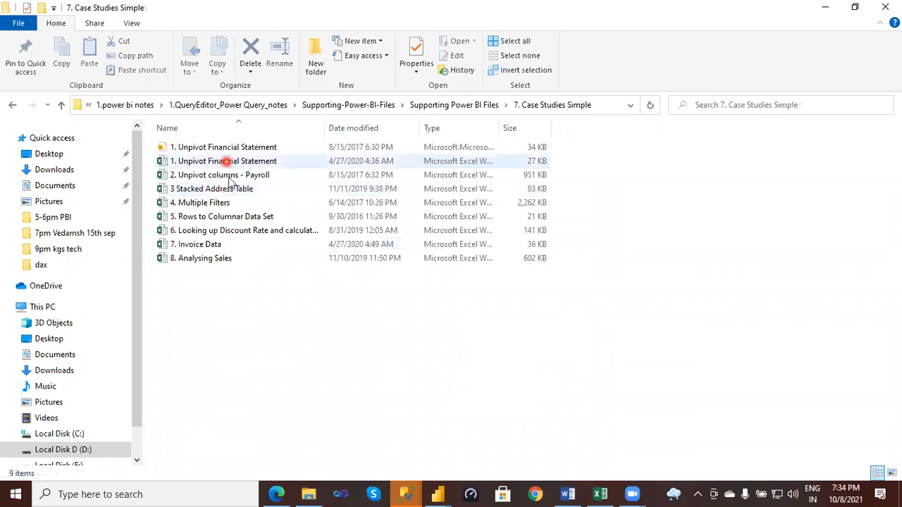
- Try to open the workbook "2. Unpivot columns - Payroll" from the case studies folder and dismiss the message
{"action": "double_click", "coordinate": [229, 176]}
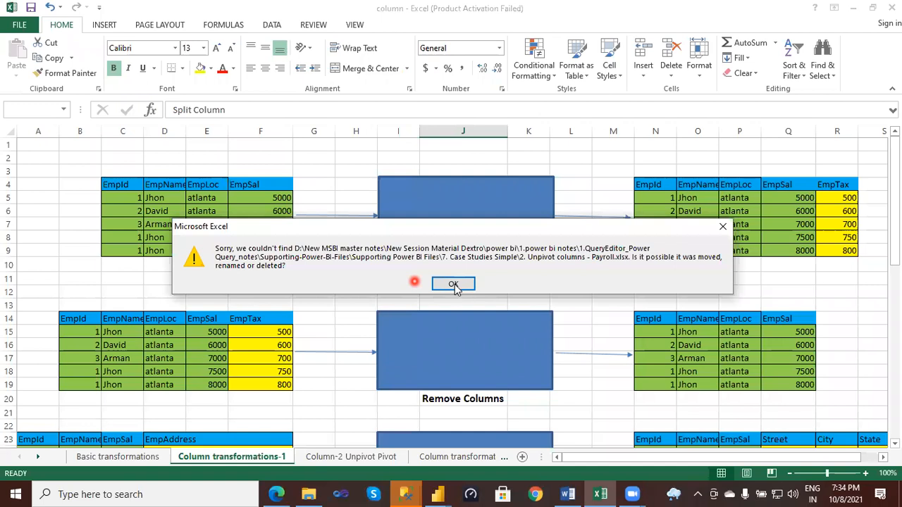
{"action": "left_click", "coordinate": [719, 230]}
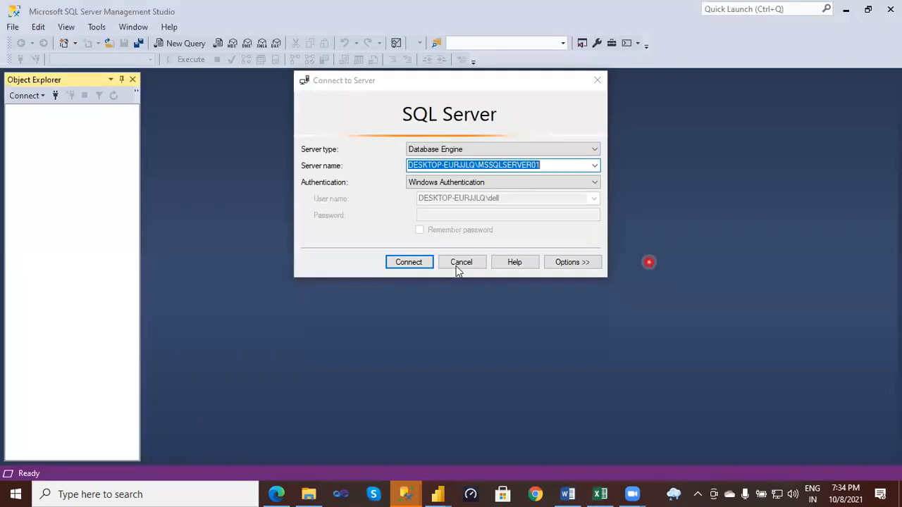
{"action": "left_click", "coordinate": [458, 267]}
{"action": "left_click", "coordinate": [433, 303]}
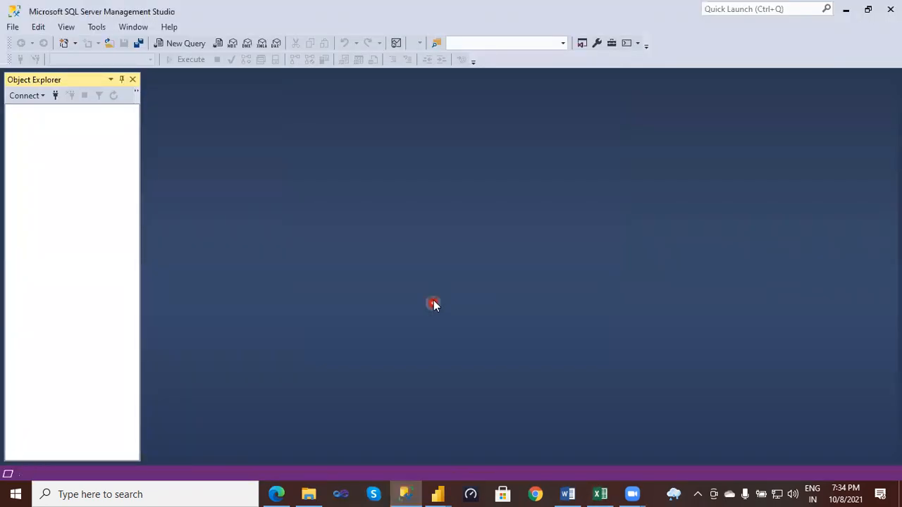
- Open the "2. Unpivot columns - Payroll" workbook from the desktop and show its Payroll sheet
{"action": "key", "text": "super+d"}
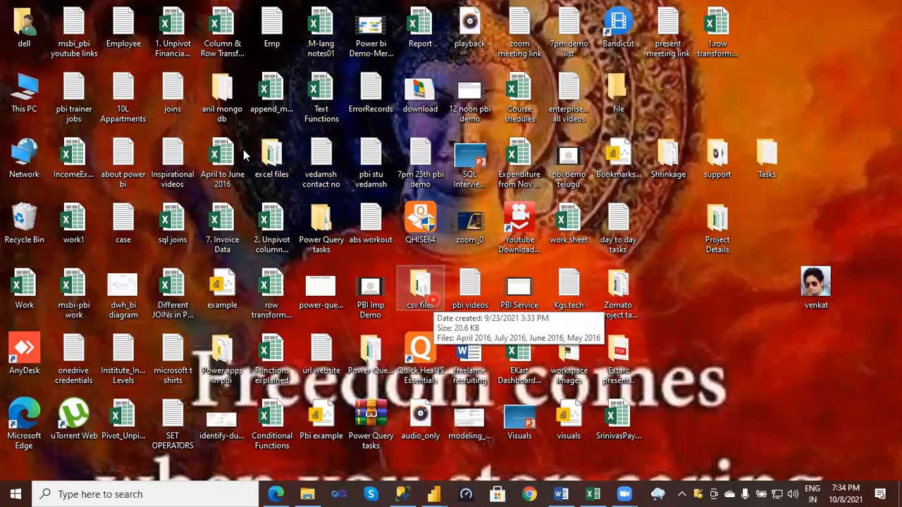
{"action": "left_click", "coordinate": [276, 224]}
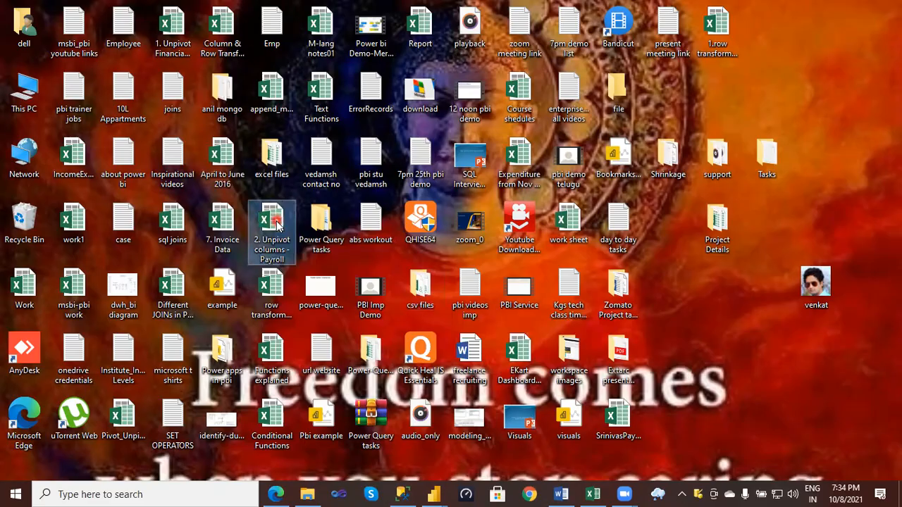
{"action": "double_click", "coordinate": [277, 224]}
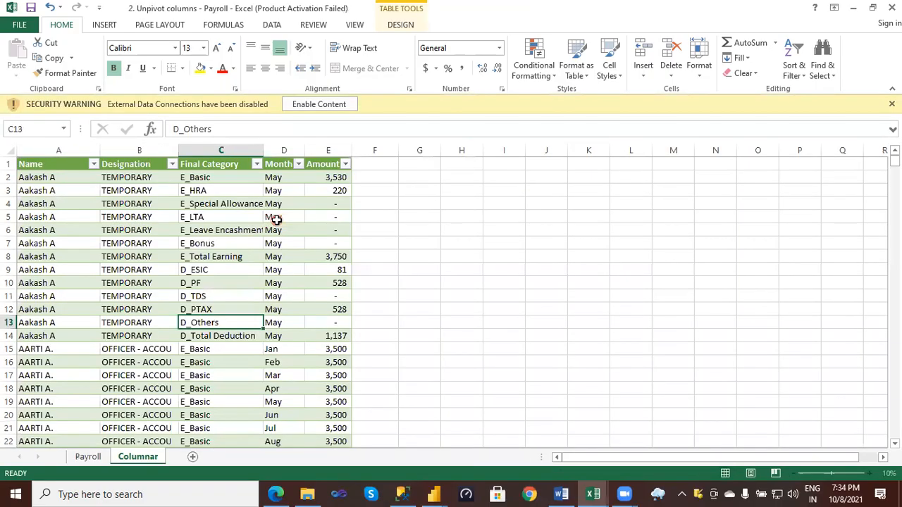
{"action": "left_click", "coordinate": [89, 456]}
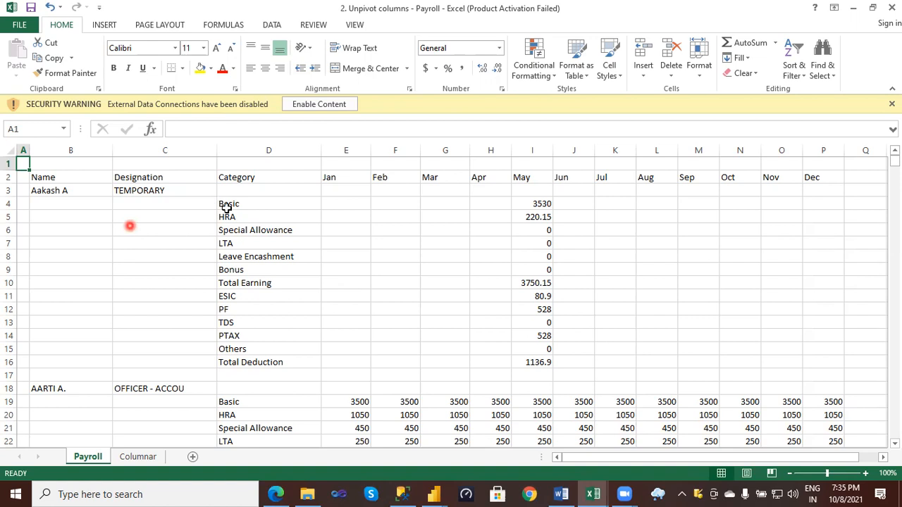
- Fill the first employee's Name cells B3:B14 yellow and the Designation cells C3:C14 light blue
{"action": "left_click_drag", "start_coordinate": [94, 191], "coordinate": [84, 336]}
{"action": "left_click", "coordinate": [200, 70]}
{"action": "left_click_drag", "start_coordinate": [173, 197], "coordinate": [164, 331]}
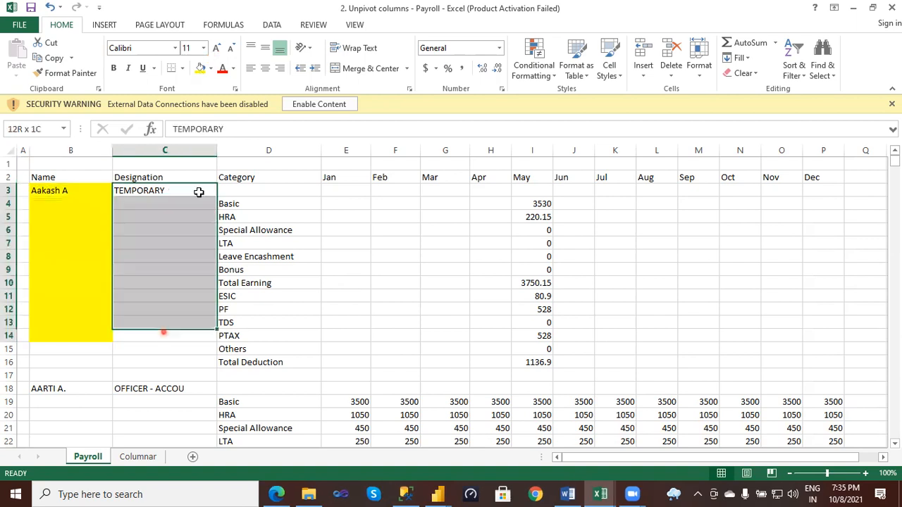
{"action": "left_click", "coordinate": [213, 70]}
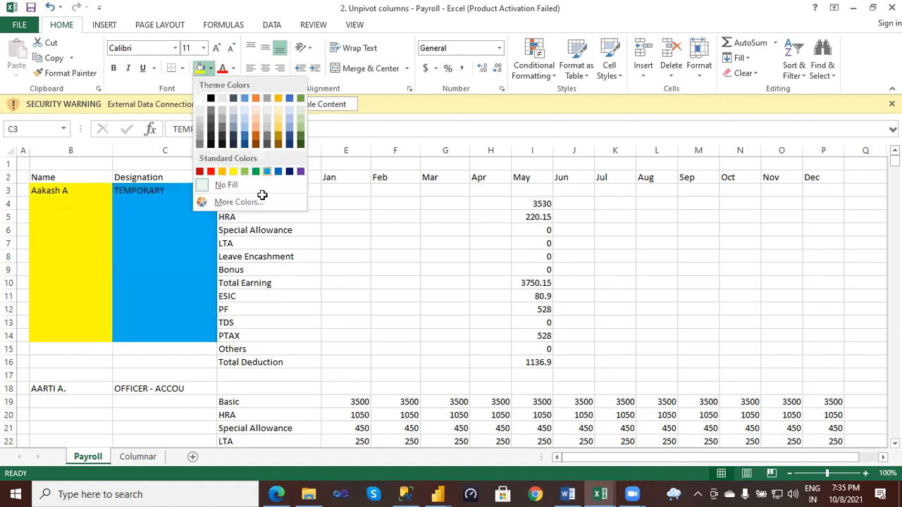
- Fill the first employee's Category cells D3:D14 with the standard blue colour
{"action": "left_click", "coordinate": [260, 185]}
{"action": "left_click_drag", "start_coordinate": [260, 185], "coordinate": [251, 330]}
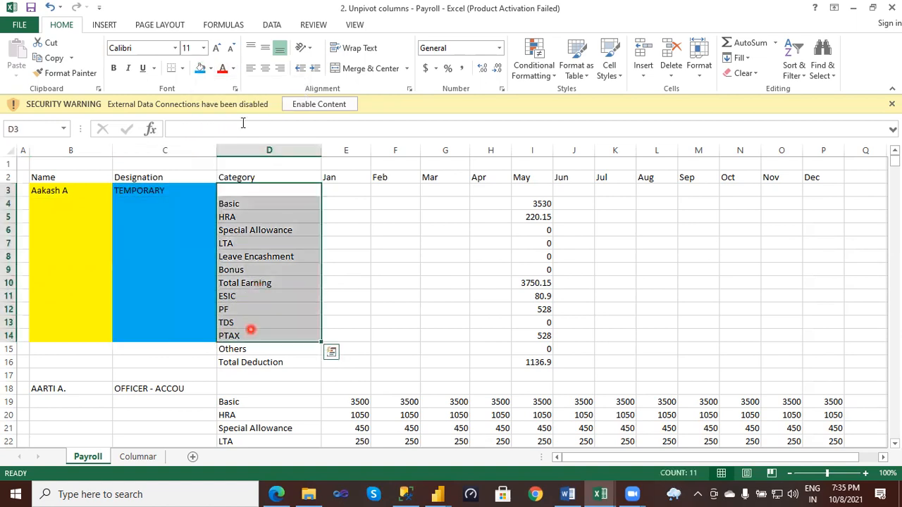
{"action": "left_click", "coordinate": [212, 69]}
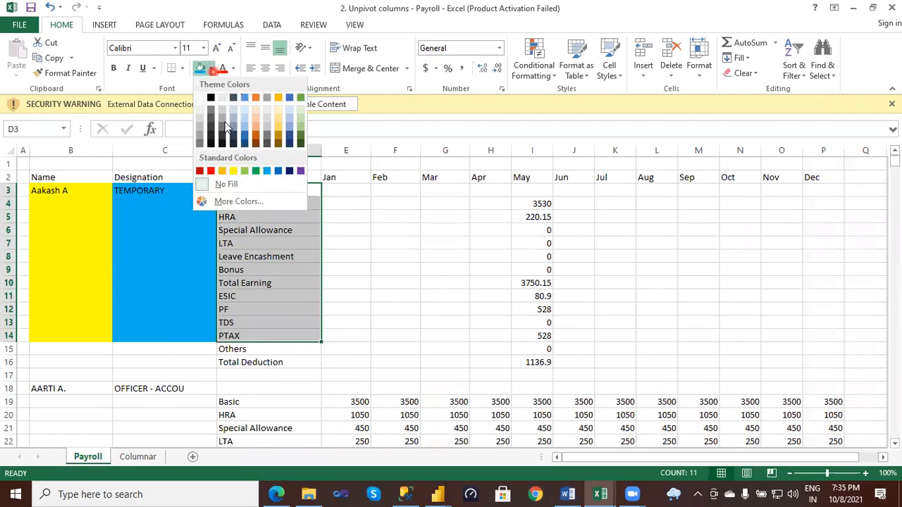
{"action": "left_click", "coordinate": [278, 171]}
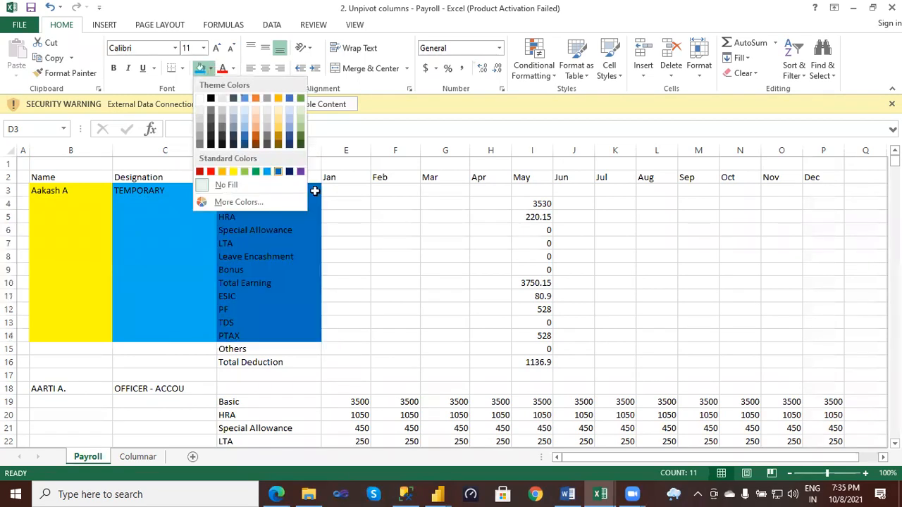
- Select the month headers Jan to Dec in E2:P2 and dismiss the fill colour choices without applying one
{"action": "left_click_drag", "start_coordinate": [339, 177], "coordinate": [806, 183]}
{"action": "left_click", "coordinate": [202, 73]}
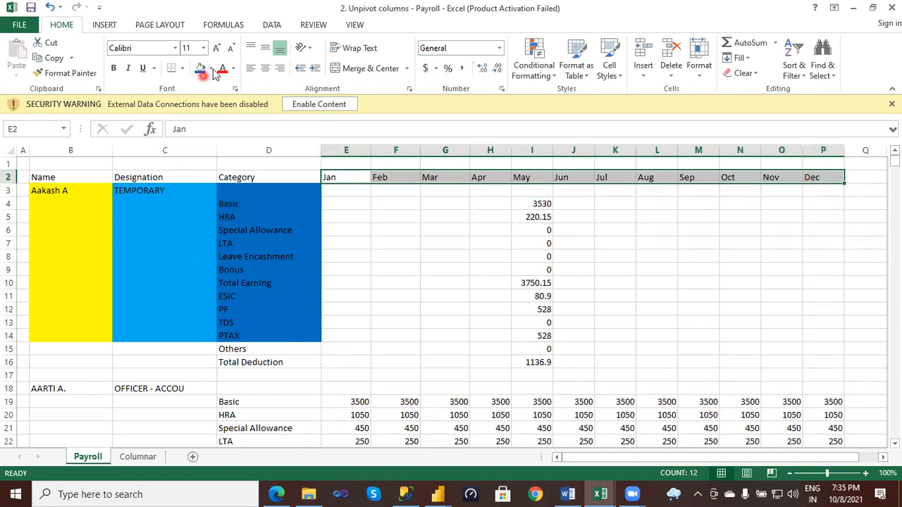
{"action": "left_click", "coordinate": [211, 69]}
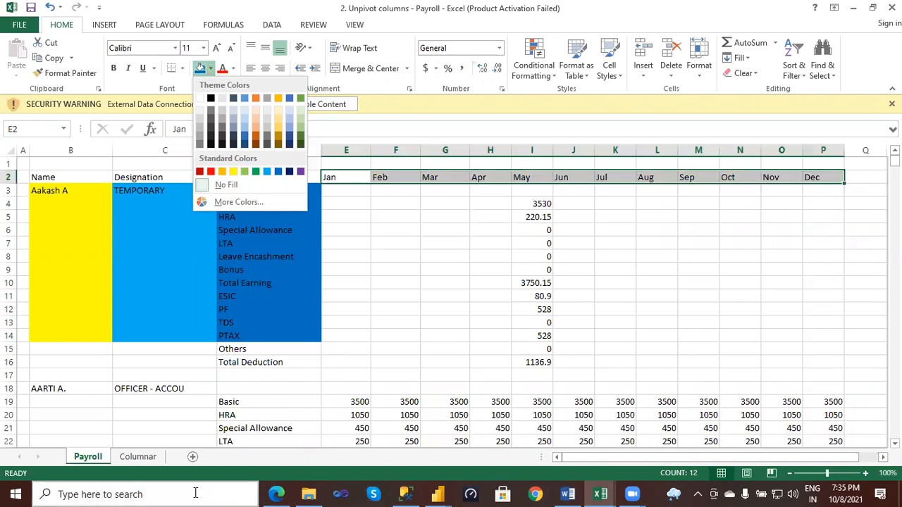
{"action": "left_click", "coordinate": [349, 219]}
- Select the monthly amounts from E3 to P20 to examine them, and select the second employee's name in B18
{"action": "left_click_drag", "start_coordinate": [338, 193], "coordinate": [611, 351]}
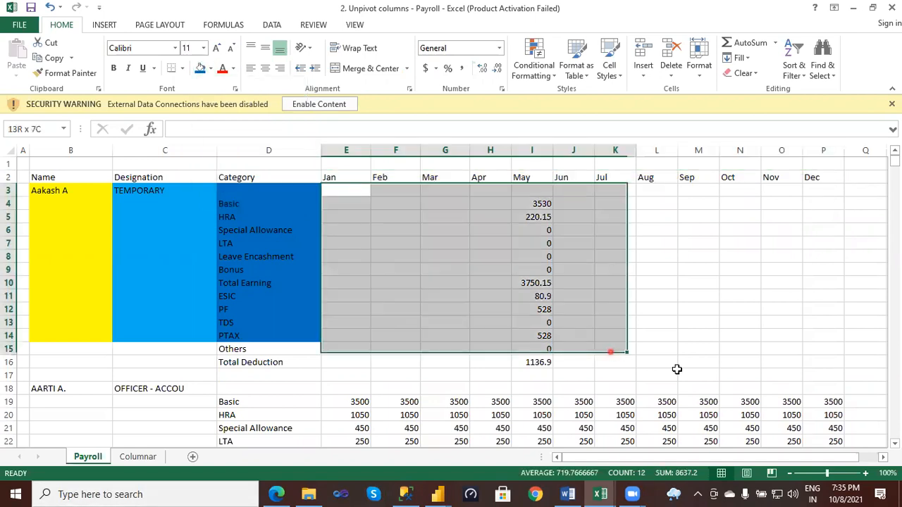
{"action": "left_click", "coordinate": [810, 377], "text": "shift"}
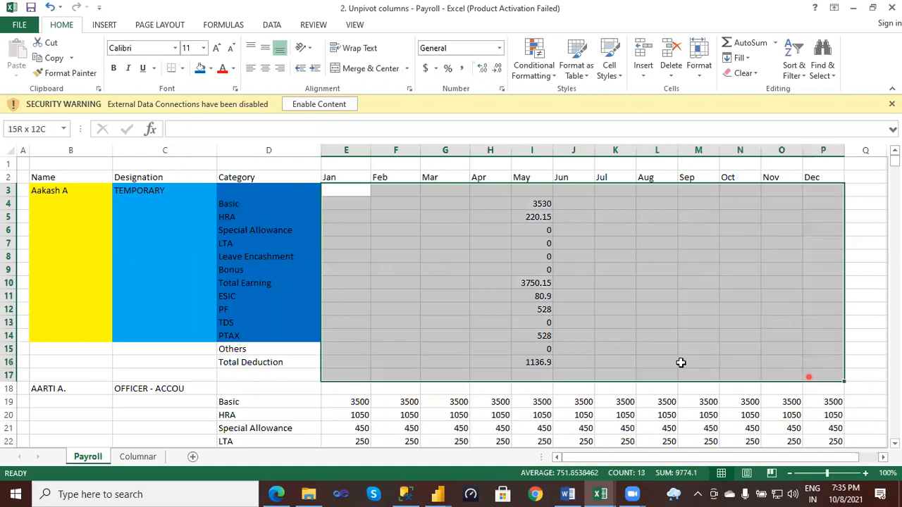
{"action": "key", "text": "shift+Down"}
{"action": "key", "text": "shift+Down"}
{"action": "key", "text": "shift+Down"}
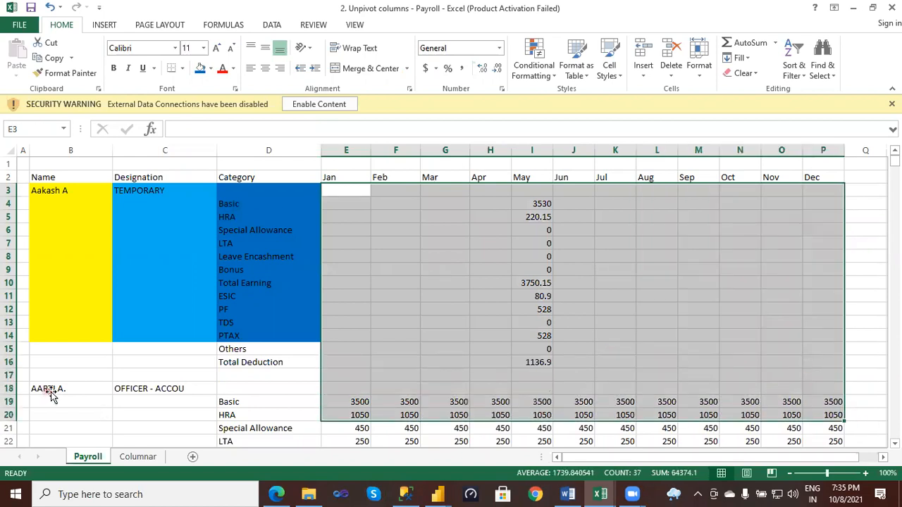
{"action": "left_click", "coordinate": [47, 389]}
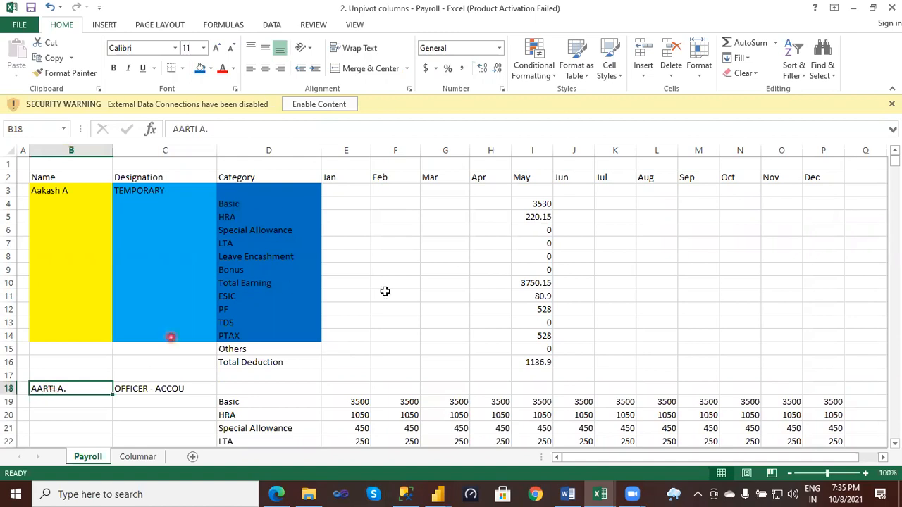
- Fill the first employee's entire payroll block B3:P16 yellow
{"action": "left_click_drag", "start_coordinate": [827, 364], "coordinate": [60, 191]}
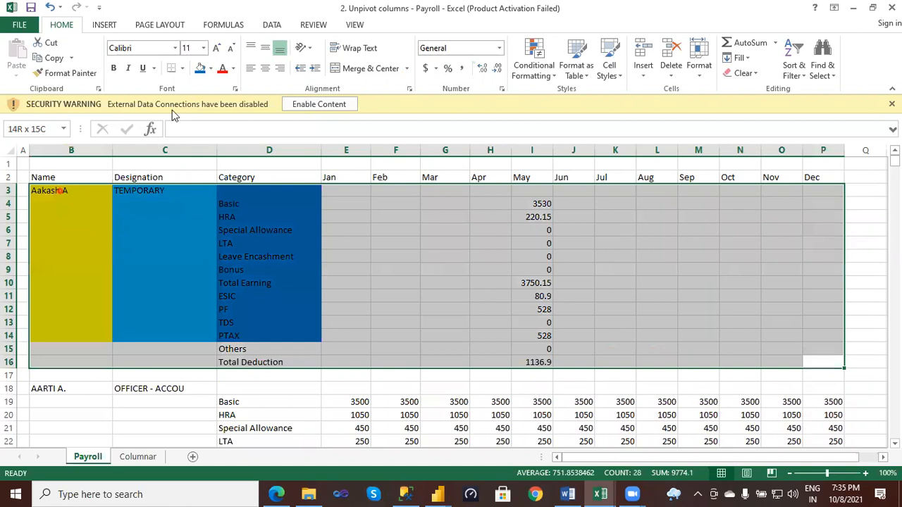
{"action": "left_click", "coordinate": [200, 68]}
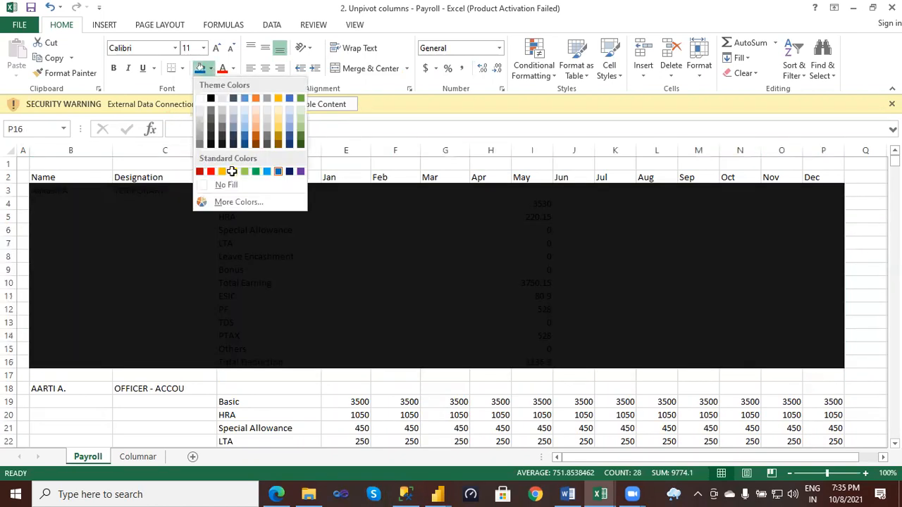
{"action": "left_click", "coordinate": [228, 171]}
- Fill the second employee's payroll block B18:O30 light green and clear the selection
{"action": "left_click_drag", "start_coordinate": [59, 390], "coordinate": [796, 415]}
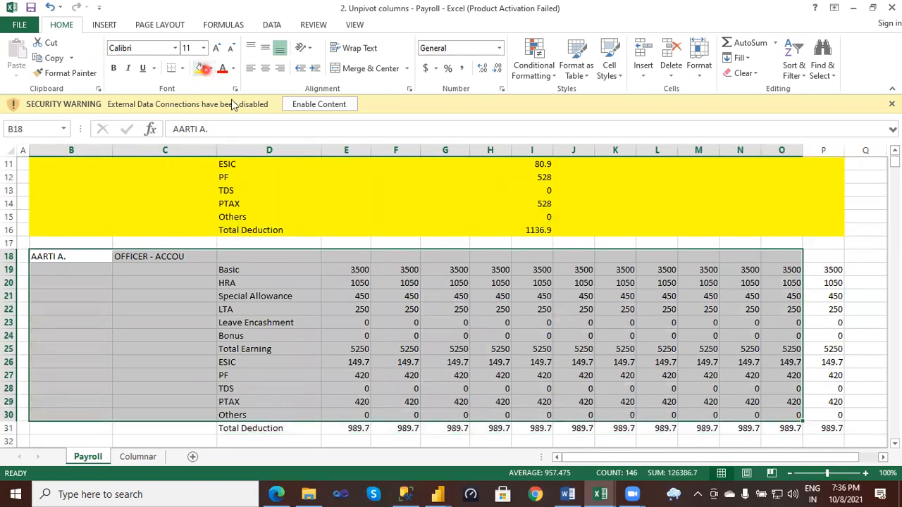
{"action": "left_click", "coordinate": [244, 168]}
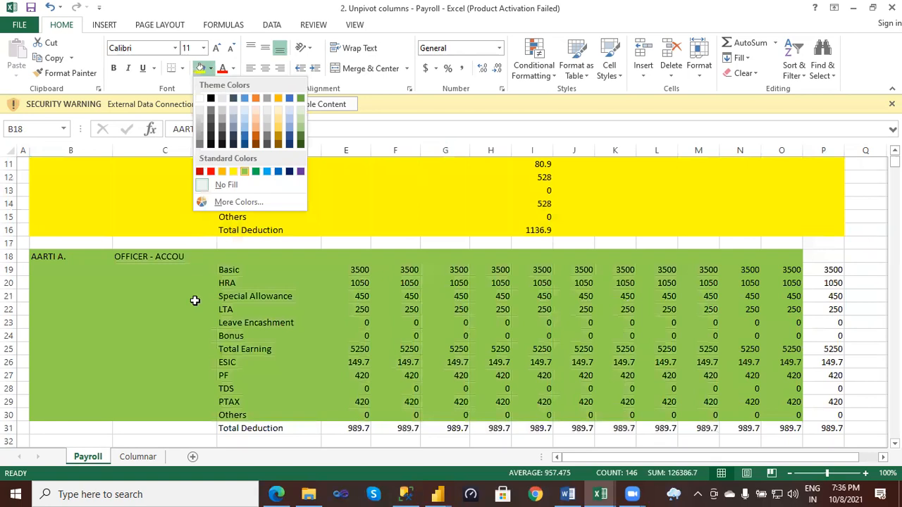
{"action": "left_click", "coordinate": [195, 301]}
- Examine how the remaining employee blocks are laid out further down the Payroll sheet
{"action": "scroll", "coordinate": [194, 281], "scroll_direction": "down", "scroll_amount": 7}
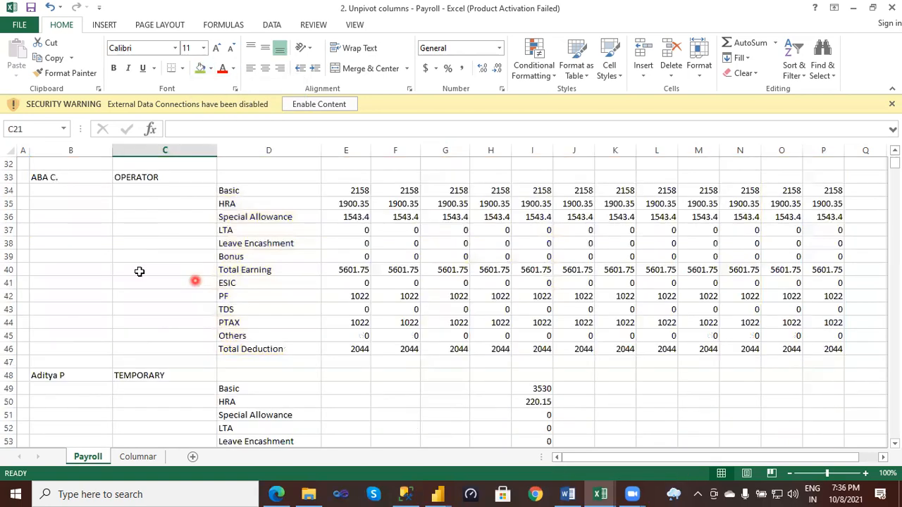
{"action": "scroll", "coordinate": [141, 272], "scroll_direction": "down", "scroll_amount": 6}
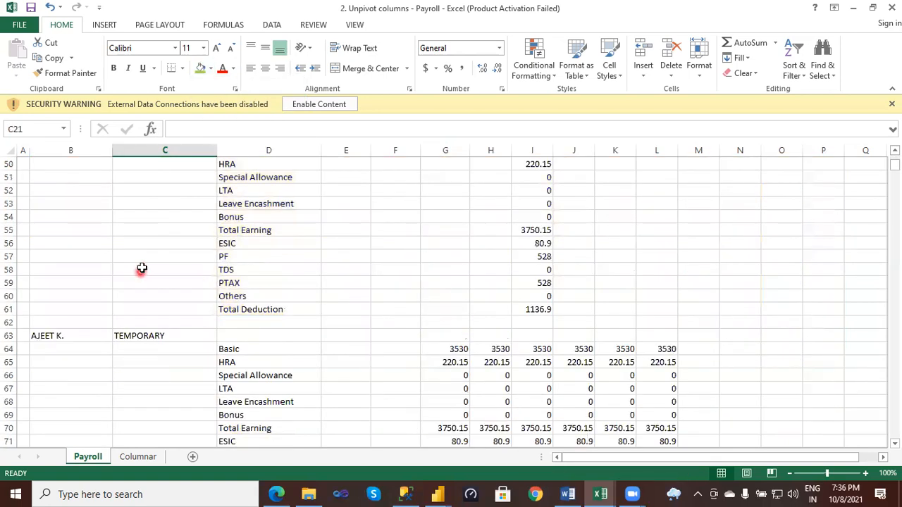
{"action": "scroll", "coordinate": [142, 266], "scroll_direction": "down", "scroll_amount": 4}
{"action": "scroll", "coordinate": [143, 265], "scroll_direction": "down", "scroll_amount": 13}
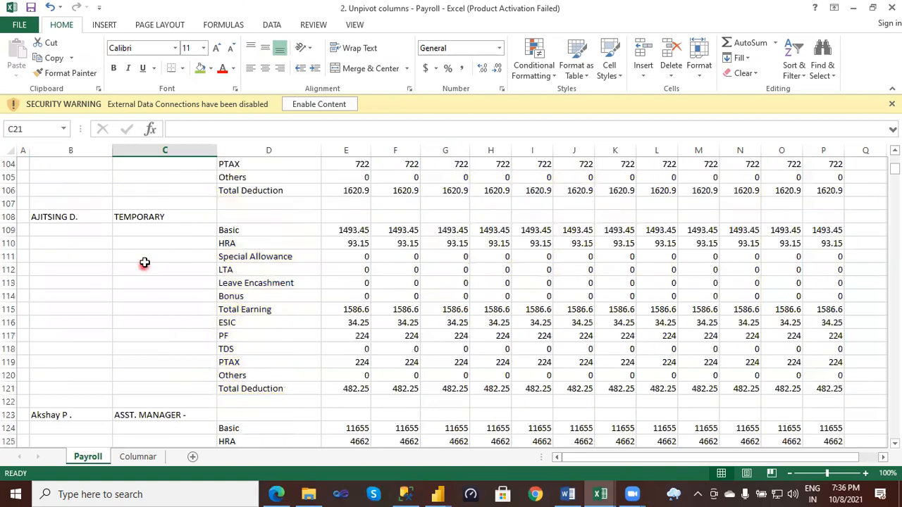
{"action": "scroll", "coordinate": [143, 264], "scroll_direction": "down", "scroll_amount": 14}
{"action": "scroll", "coordinate": [122, 257], "scroll_direction": "down", "scroll_amount": 4}
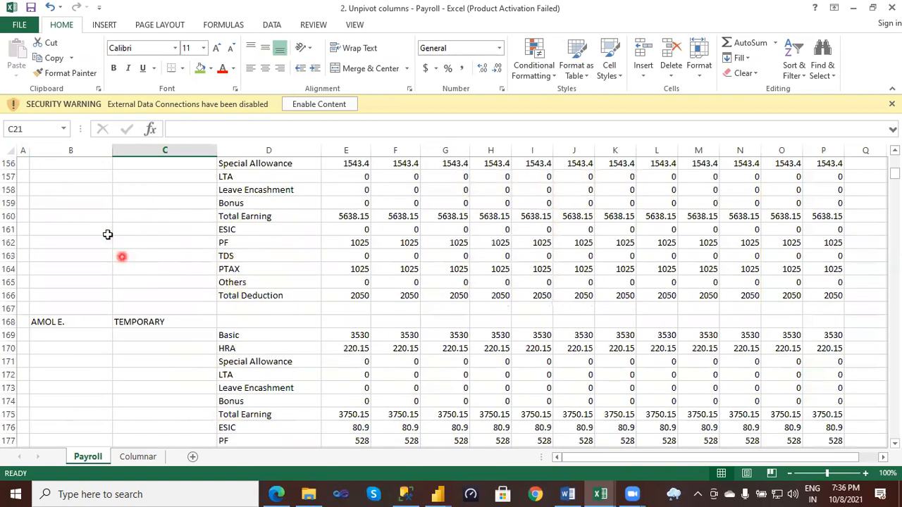
- Return to the start of the Payroll sheet and review the two colour-marked employee blocks, glancing at the Columnar sheet
{"action": "scroll", "coordinate": [107, 234], "scroll_direction": "up", "scroll_amount": 13}
{"action": "scroll", "coordinate": [113, 224], "scroll_direction": "up", "scroll_amount": 20}
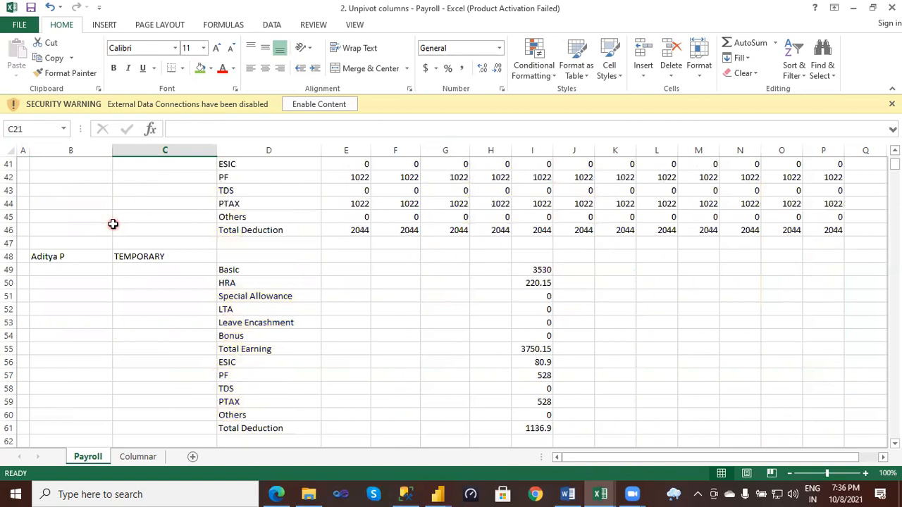
{"action": "scroll", "coordinate": [113, 225], "scroll_direction": "up", "scroll_amount": 6}
{"action": "scroll", "coordinate": [113, 224], "scroll_direction": "up", "scroll_amount": 7}
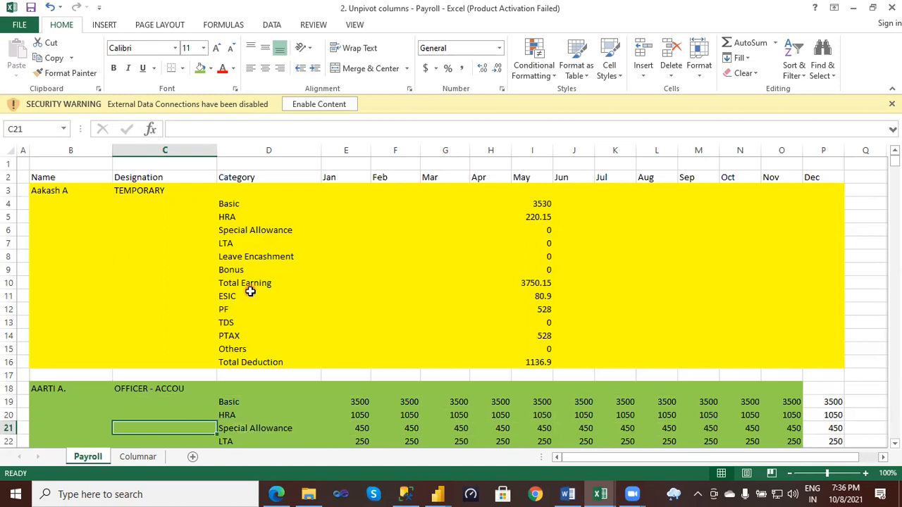
{"action": "left_click", "coordinate": [137, 458]}
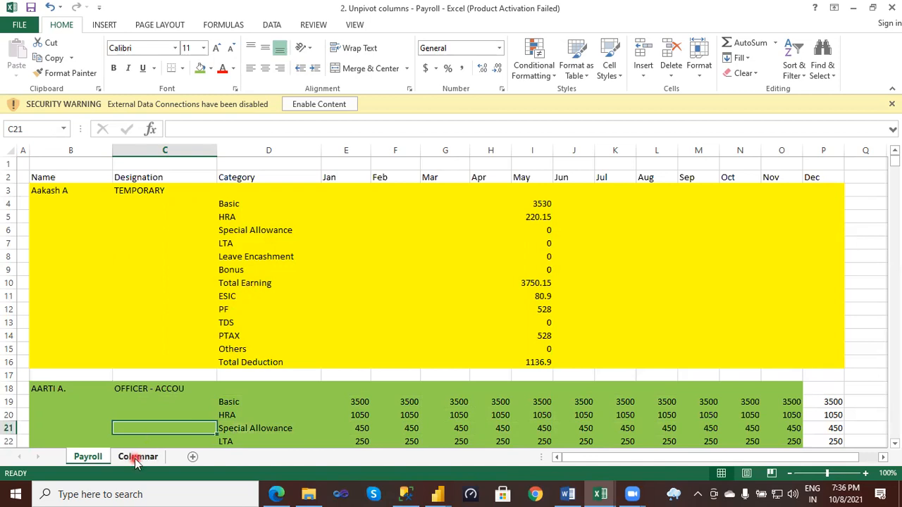
{"action": "left_click", "coordinate": [91, 459]}
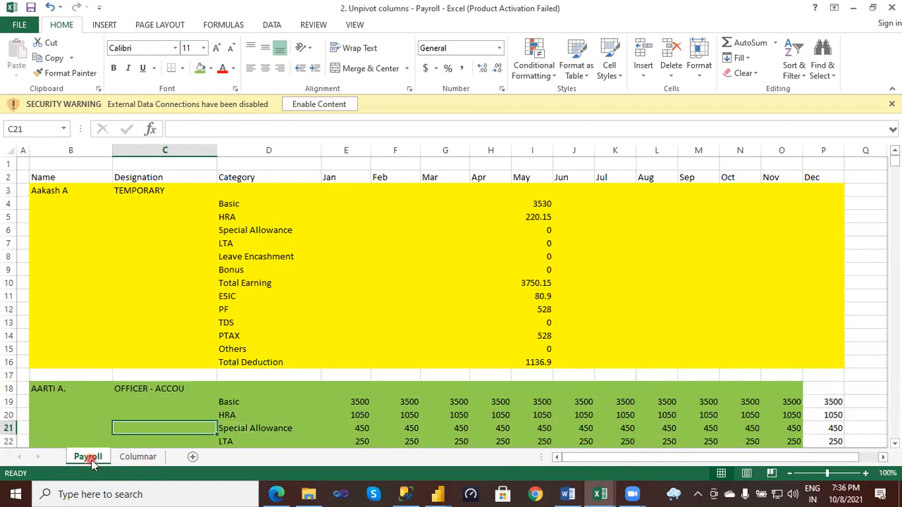
- On the Columnar sheet, fill the first employee's rows A2:E14 yellow
{"action": "left_click", "coordinate": [134, 459]}
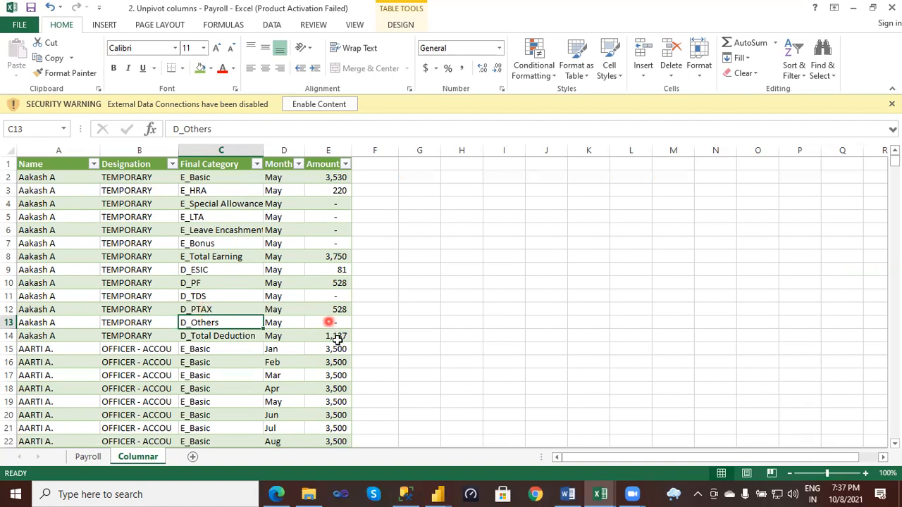
{"action": "left_click_drag", "start_coordinate": [331, 335], "coordinate": [56, 177]}
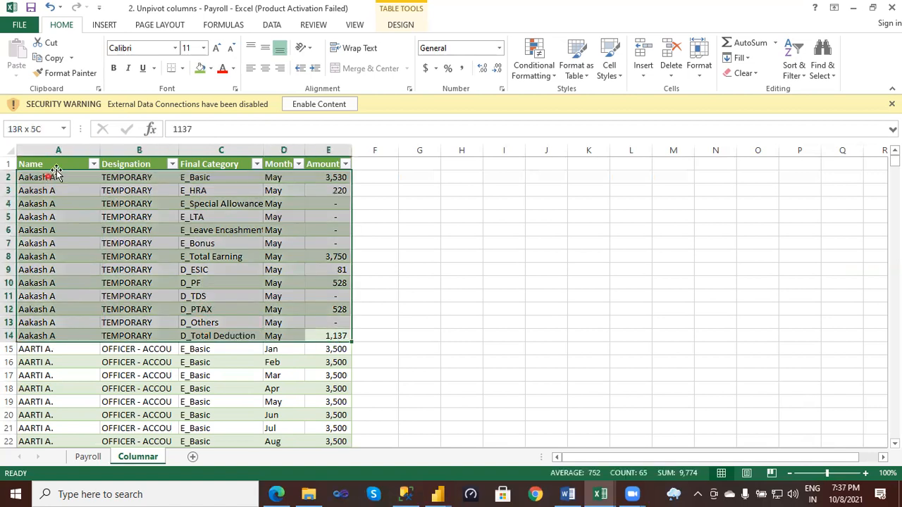
{"action": "left_click", "coordinate": [211, 69]}
{"action": "left_click", "coordinate": [234, 171]}
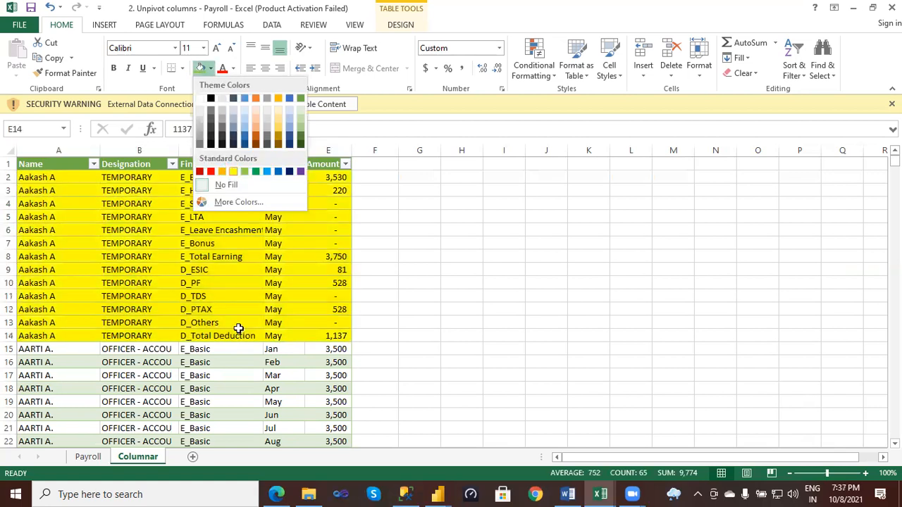
- Fill the second employee's Columnar rows A15:E20 light green, matching the colour of that employee's block on the Payroll sheet
{"action": "left_click_drag", "start_coordinate": [35, 350], "coordinate": [195, 376]}
{"action": "left_click_drag", "start_coordinate": [289, 409], "coordinate": [332, 413]}
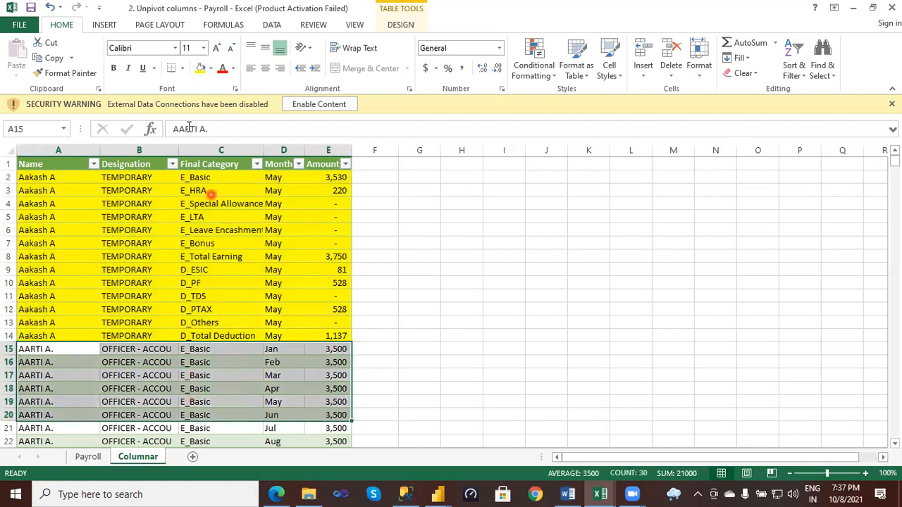
{"action": "left_click", "coordinate": [210, 69]}
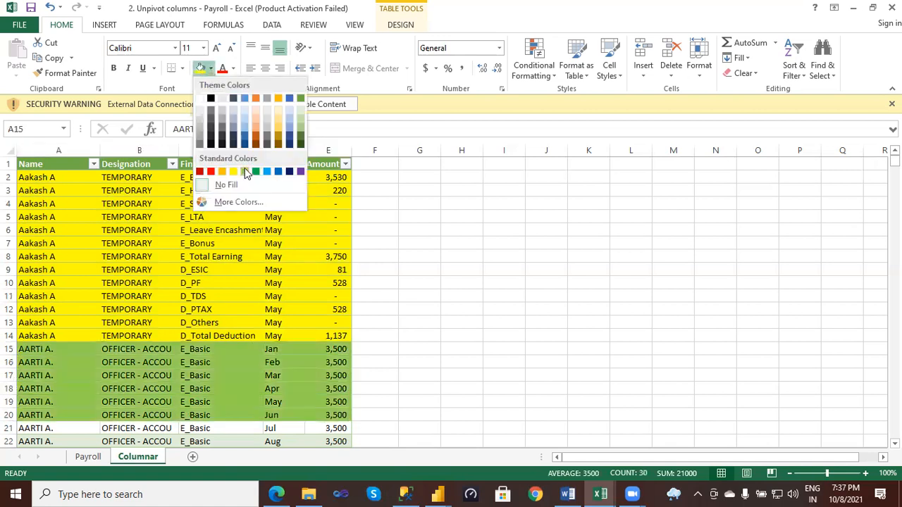
{"action": "left_click", "coordinate": [245, 171]}
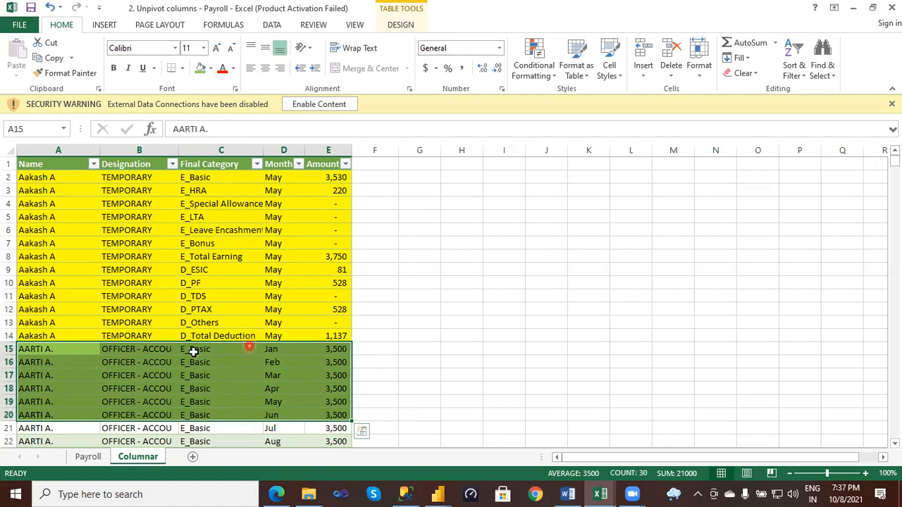
- Compare the colour-marked blocks on the Payroll sheet with the matching rows on the Columnar sheet
{"action": "left_click", "coordinate": [88, 458]}
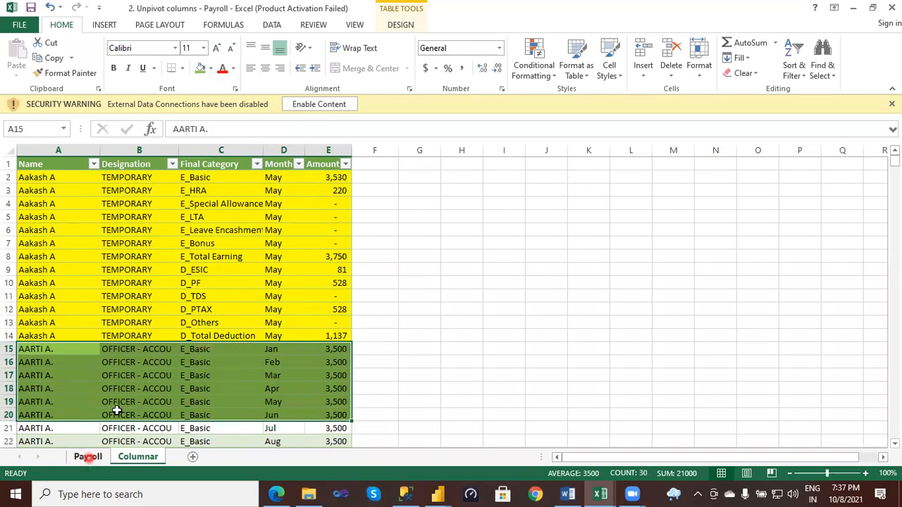
{"action": "left_click", "coordinate": [113, 432]}
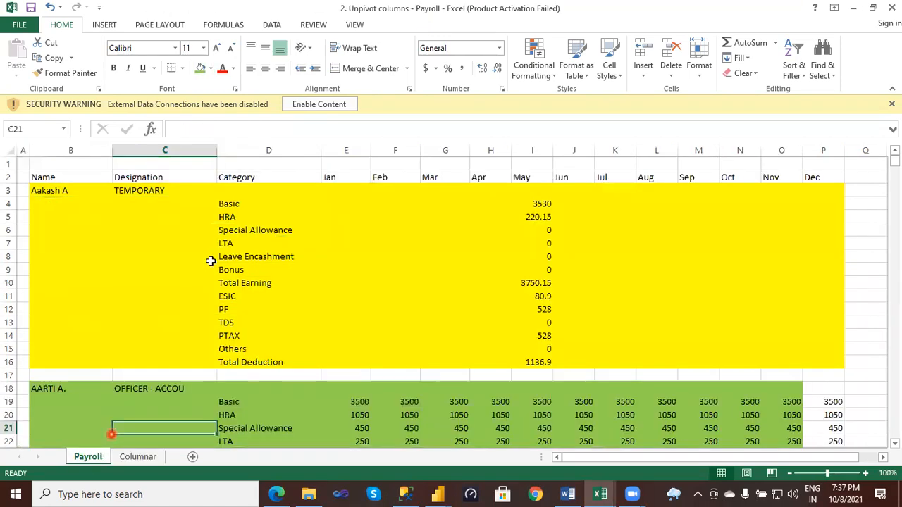
{"action": "left_click", "coordinate": [145, 458]}
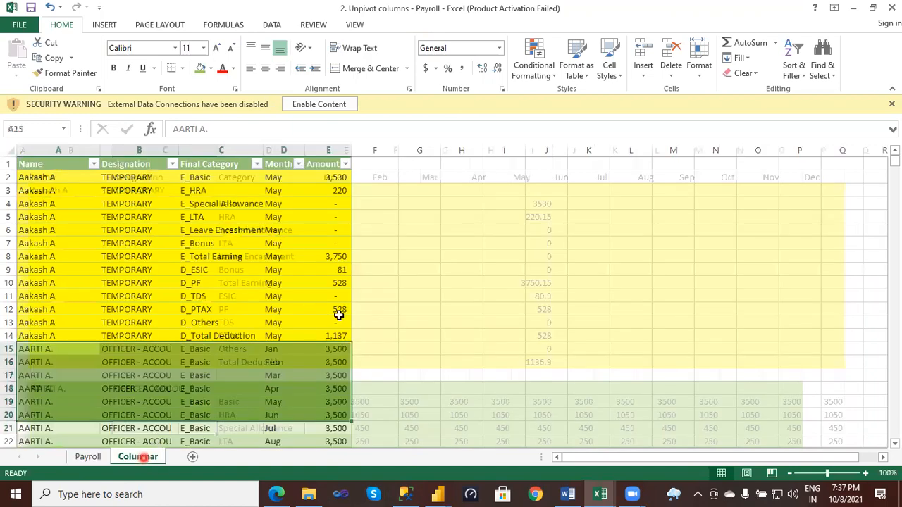
{"action": "left_click", "coordinate": [101, 456]}
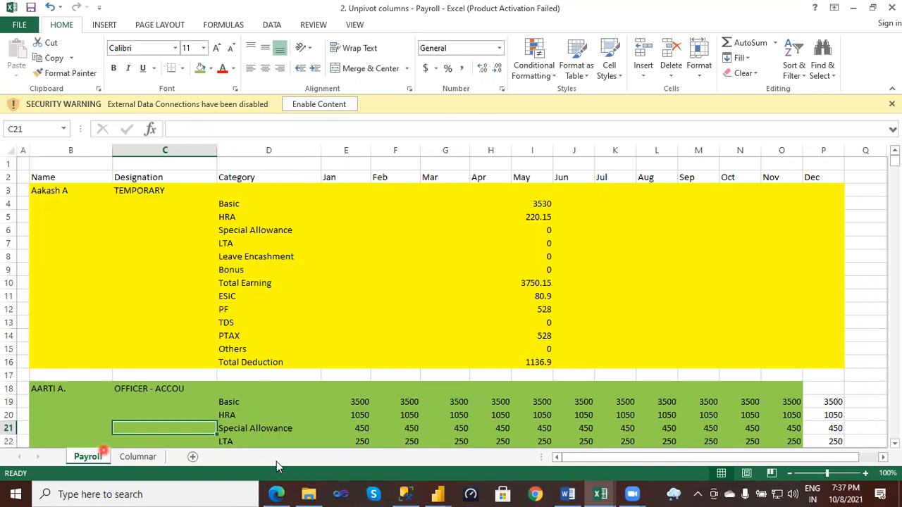
- Switch to the Power Query Editor and connect to the Desktop workbook "2. Unpivot columns - Payroll" as a new Excel source
{"action": "mouse_move", "coordinate": [443, 494]}
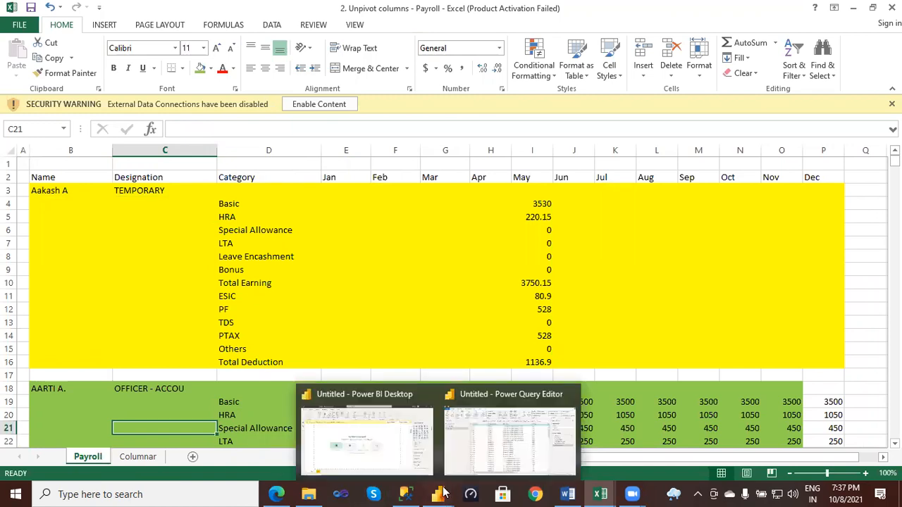
{"action": "left_click", "coordinate": [478, 460]}
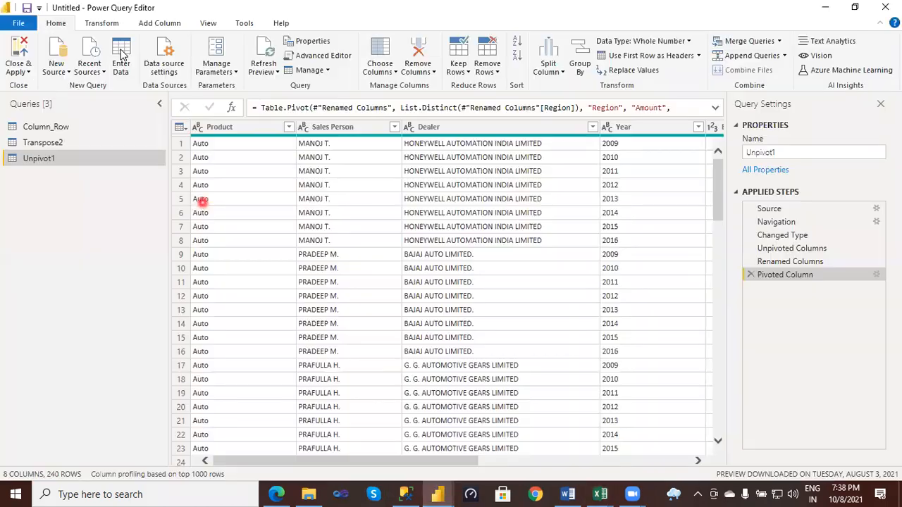
{"action": "left_click", "coordinate": [68, 75]}
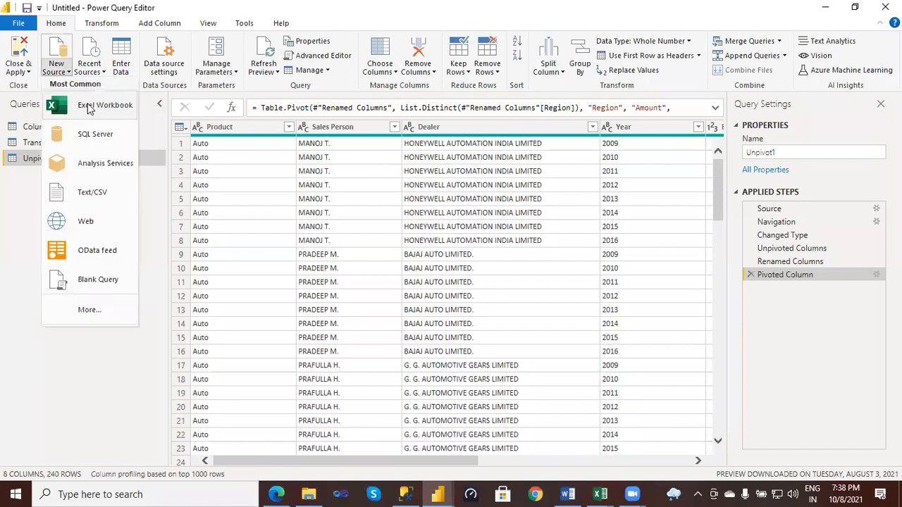
{"action": "left_click", "coordinate": [88, 106]}
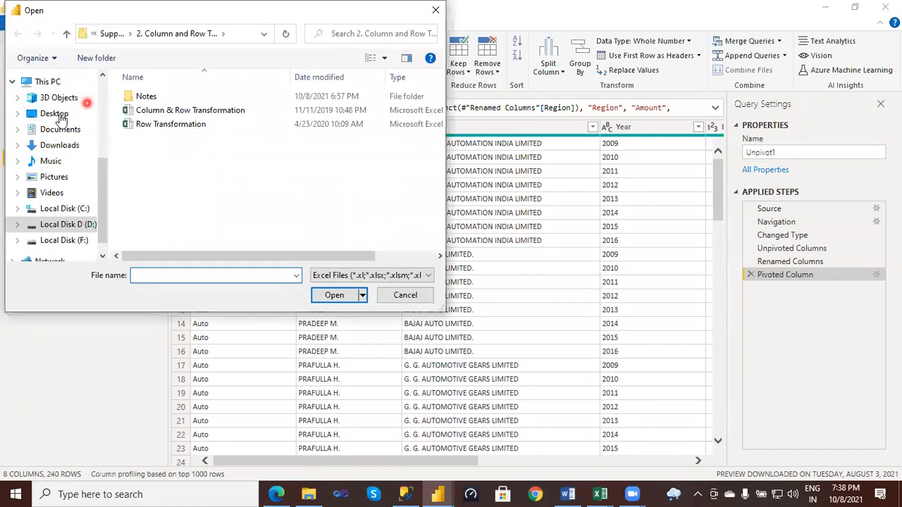
{"action": "left_click", "coordinate": [103, 117]}
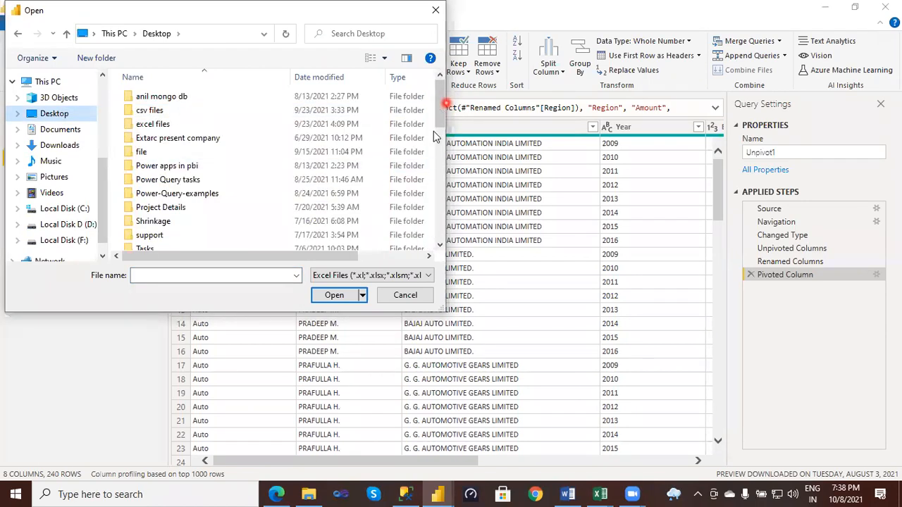
{"action": "scroll", "coordinate": [432, 154], "scroll_direction": "down", "scroll_amount": 3}
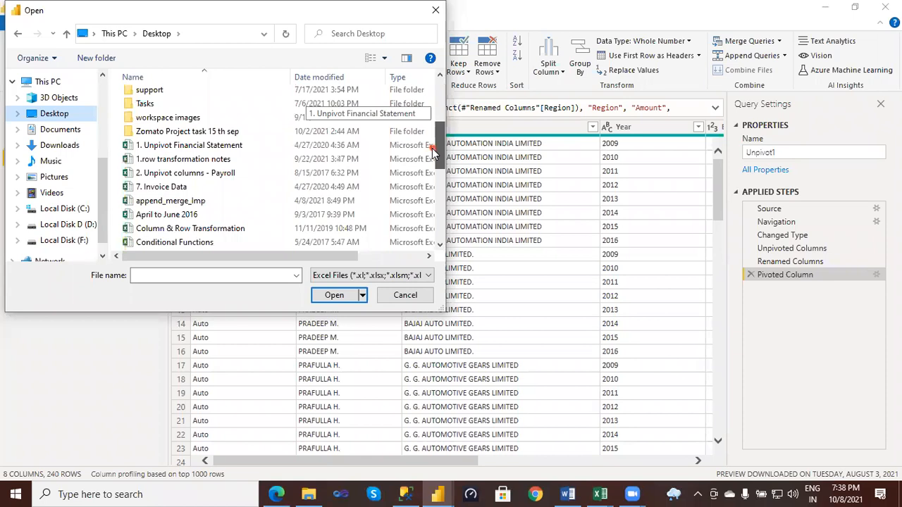
{"action": "left_click", "coordinate": [210, 173]}
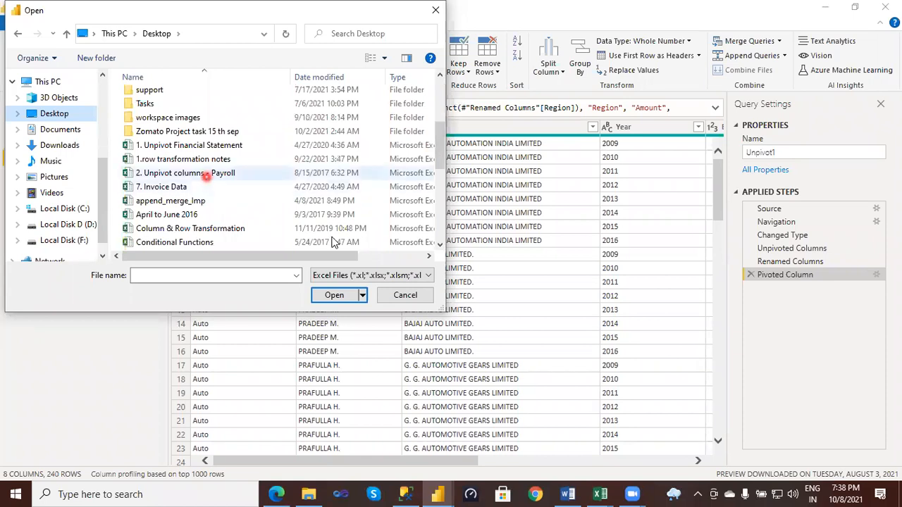
{"action": "left_click", "coordinate": [335, 296]}
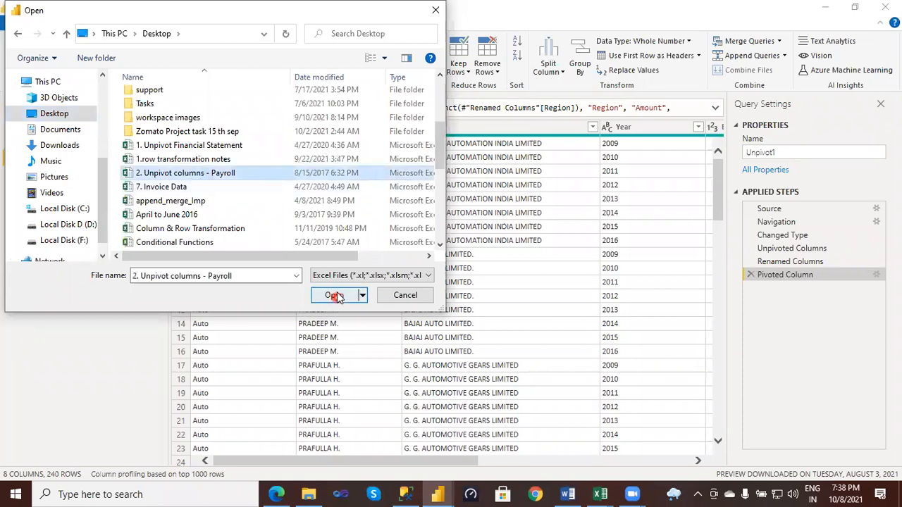
{"action": "left_click", "coordinate": [337, 297]}
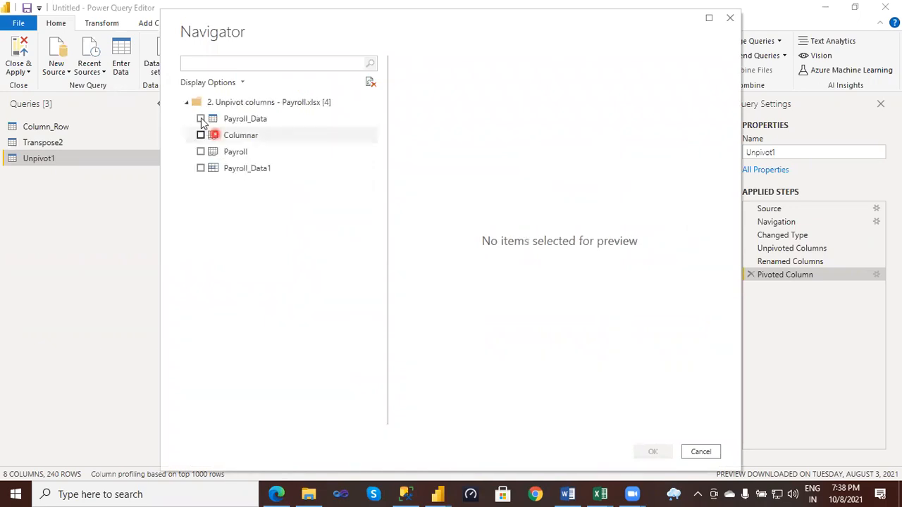
- Preview the Payroll_Data table, choose only Payroll_Data1 instead, and load it as a new query
{"action": "left_click", "coordinate": [201, 119]}
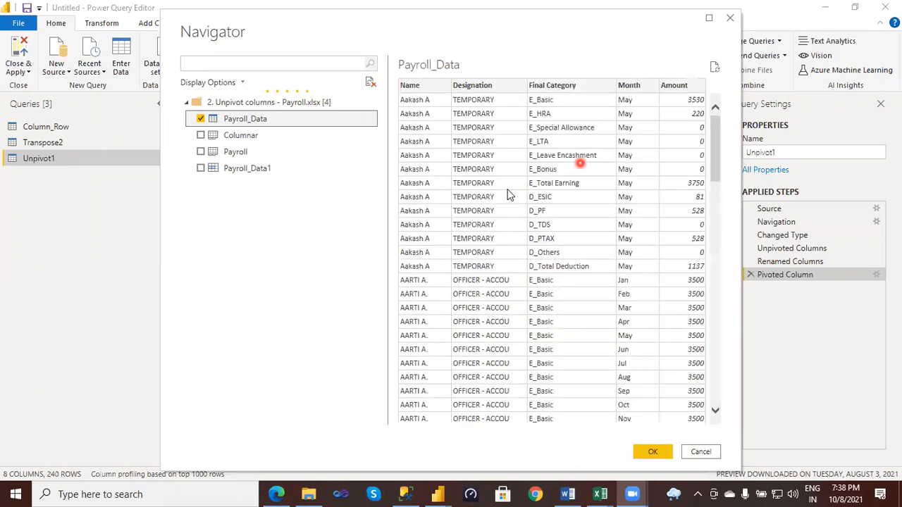
{"action": "left_click", "coordinate": [201, 170]}
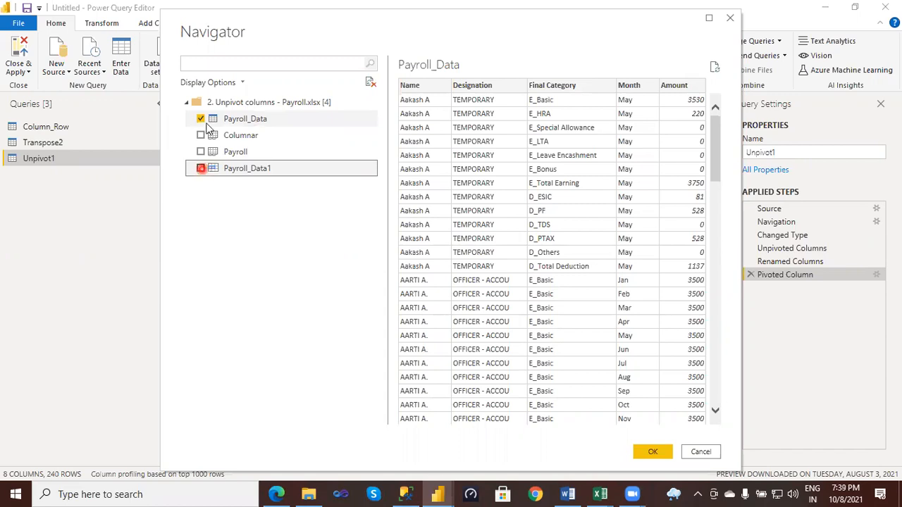
{"action": "left_click", "coordinate": [202, 120]}
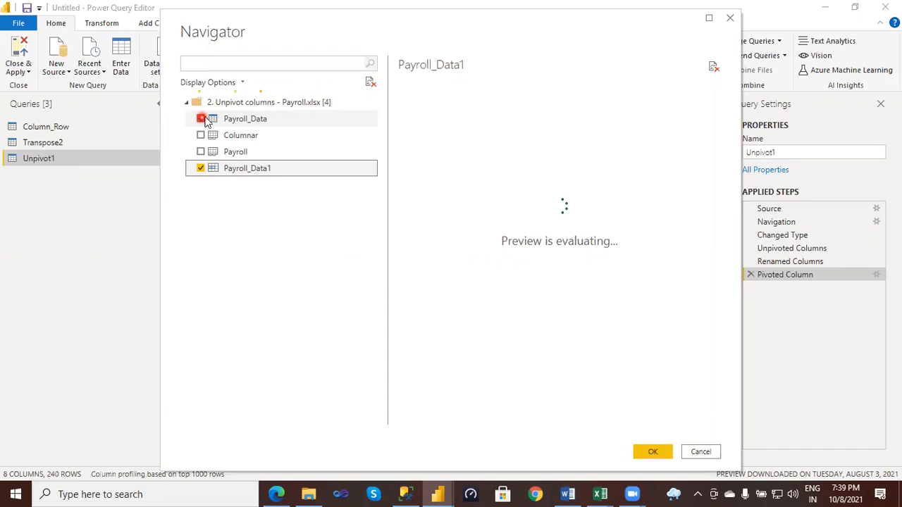
{"action": "left_click", "coordinate": [202, 120]}
{"action": "double_click", "coordinate": [343, 23]}
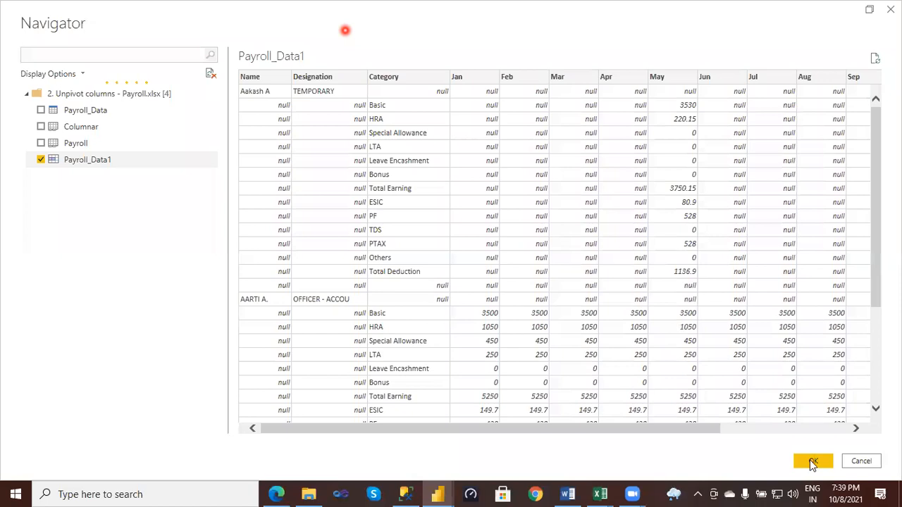
{"action": "left_click", "coordinate": [812, 462]}
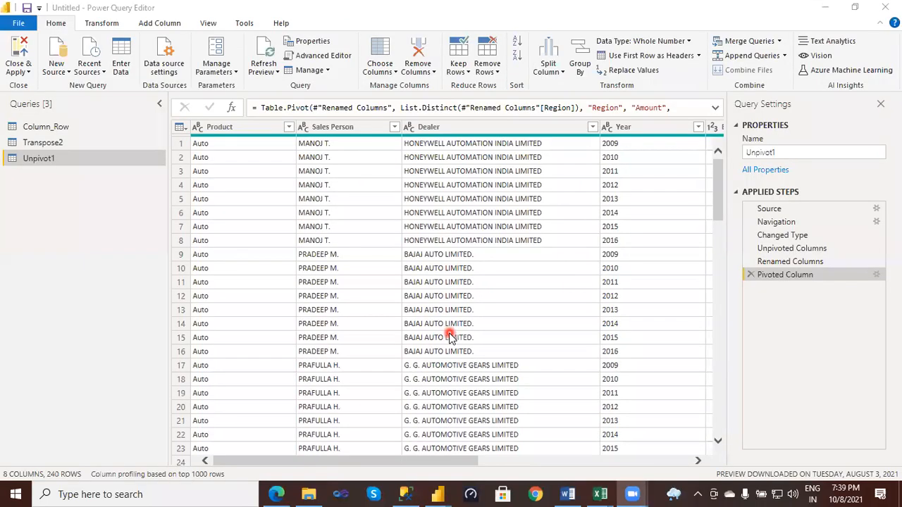
{"action": "left_click", "coordinate": [449, 334]}
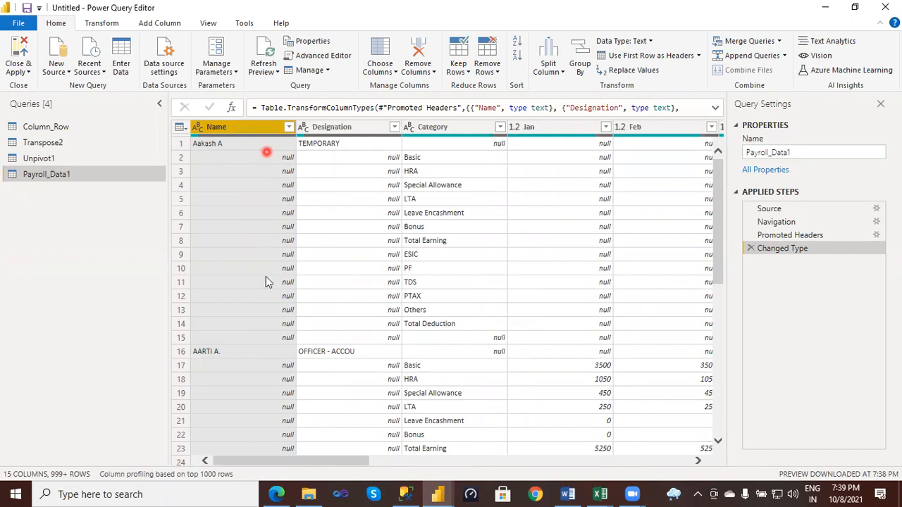
- Fill the Name column of Payroll_Data1 down so each employee's name replaces the null cells below it
{"action": "left_click", "coordinate": [240, 128]}
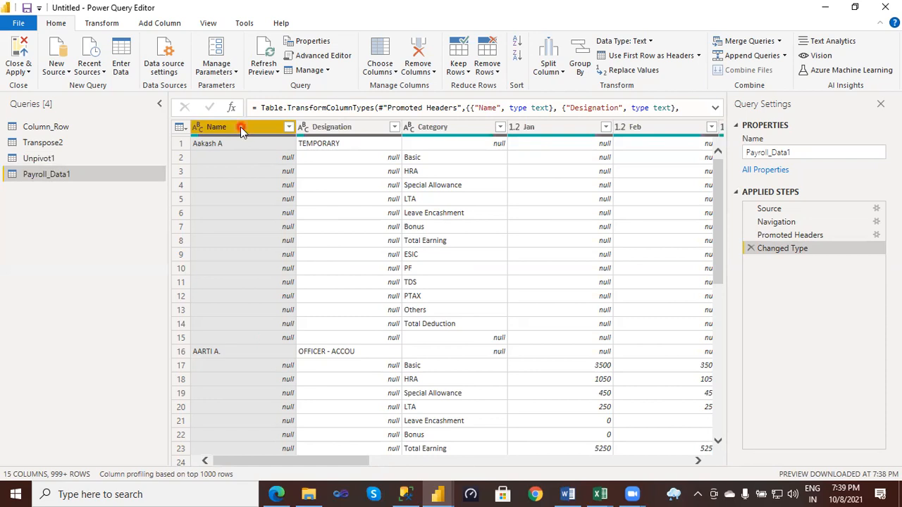
{"action": "left_click", "coordinate": [106, 23]}
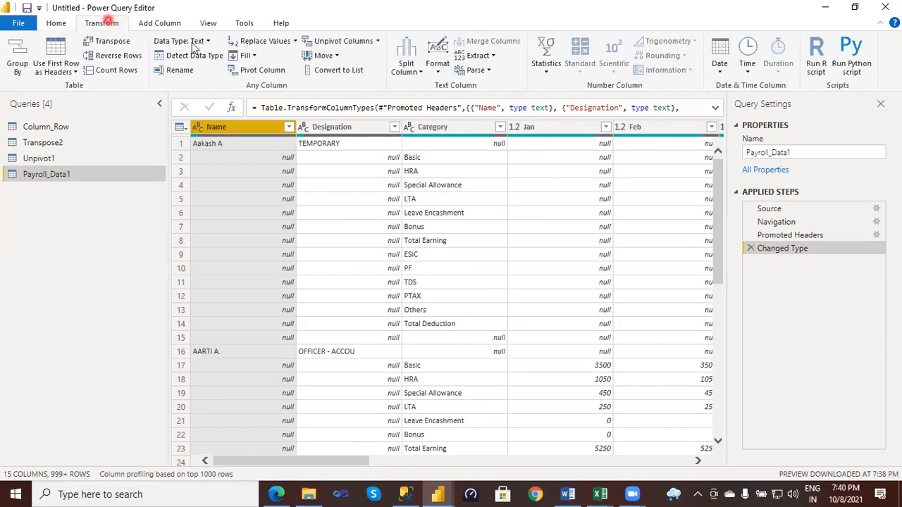
{"action": "left_click", "coordinate": [255, 54]}
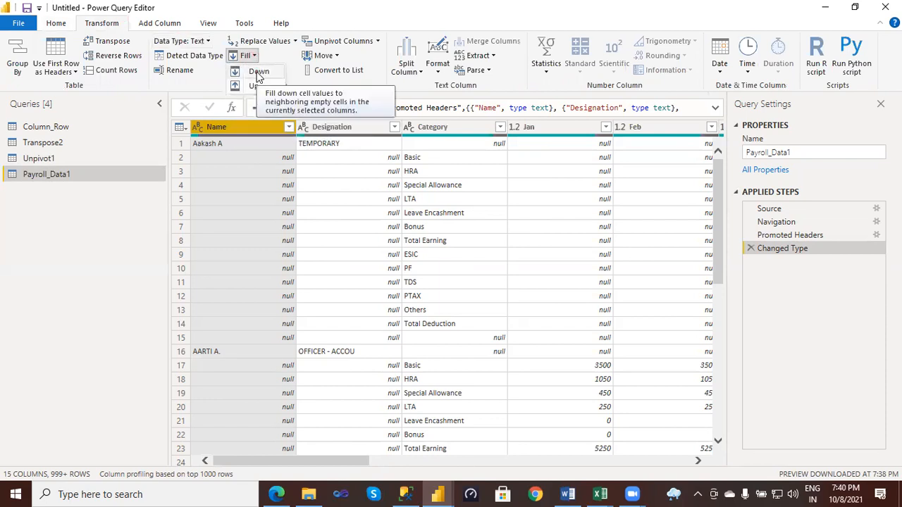
{"action": "left_click", "coordinate": [258, 73]}
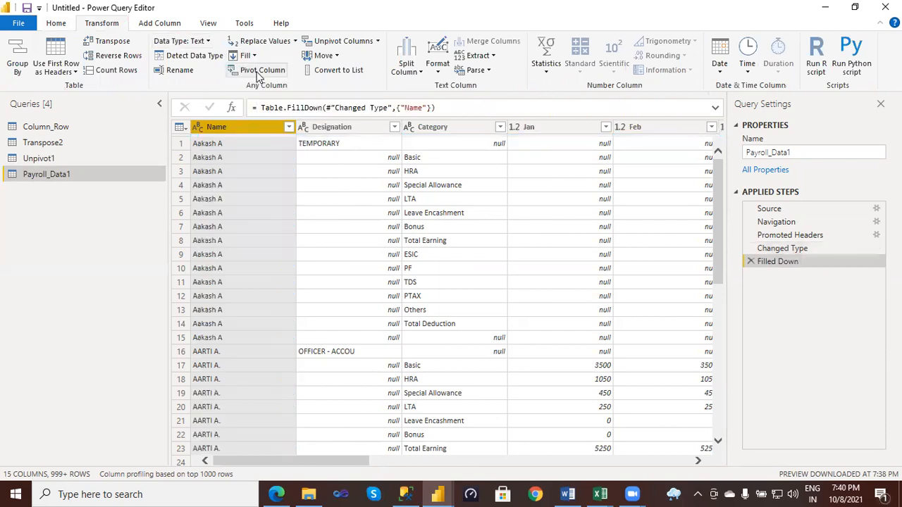
- Fill the Designation column down over its null cells and keep that column selected
{"action": "left_click", "coordinate": [332, 131]}
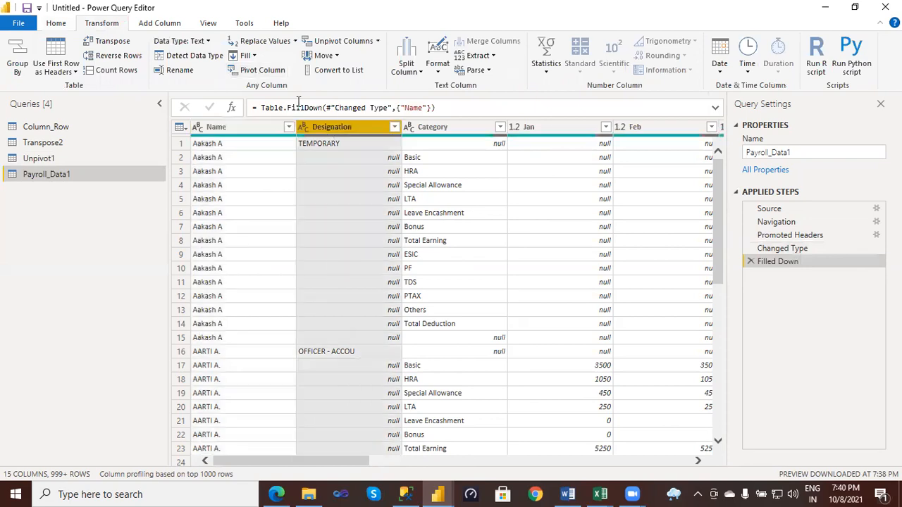
{"action": "left_click", "coordinate": [258, 59]}
{"action": "left_click", "coordinate": [259, 72]}
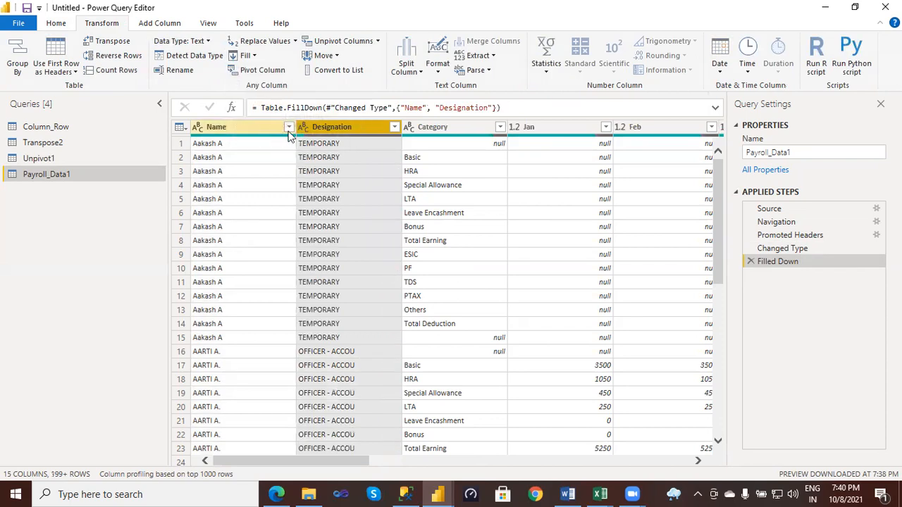
{"action": "left_click", "coordinate": [240, 130]}
{"action": "key", "text": "Right"}
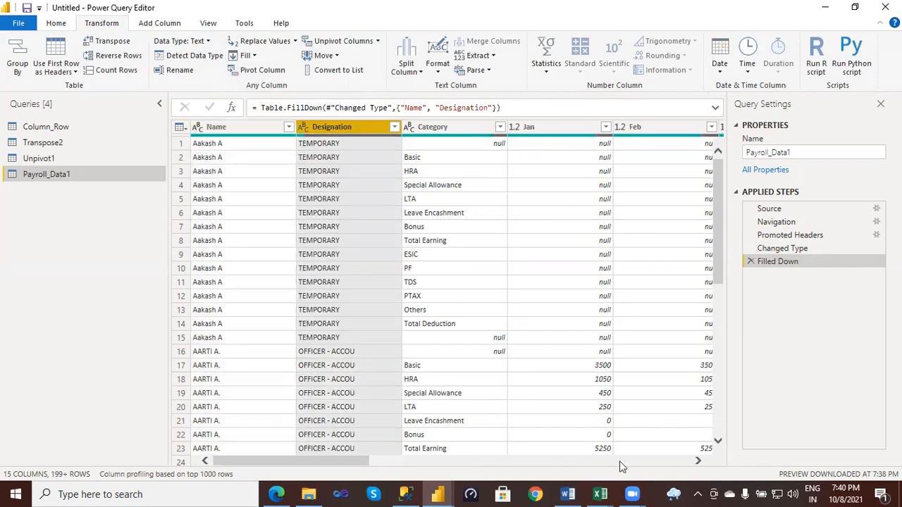
- Compare the Final Category entries on Excel's Columnar sheet with the Total Earning and Total Deduction rows back in the Power Query Editor
{"action": "left_click", "coordinate": [600, 494]}
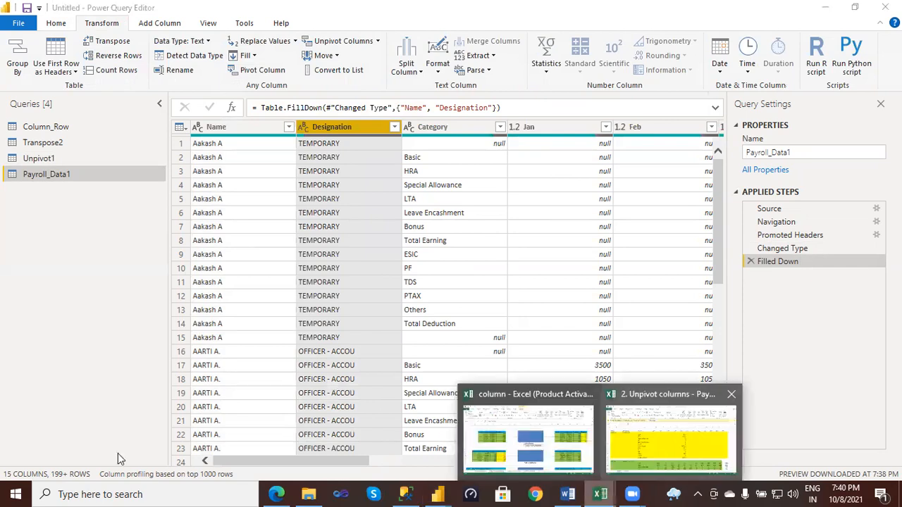
{"action": "left_click", "coordinate": [138, 457]}
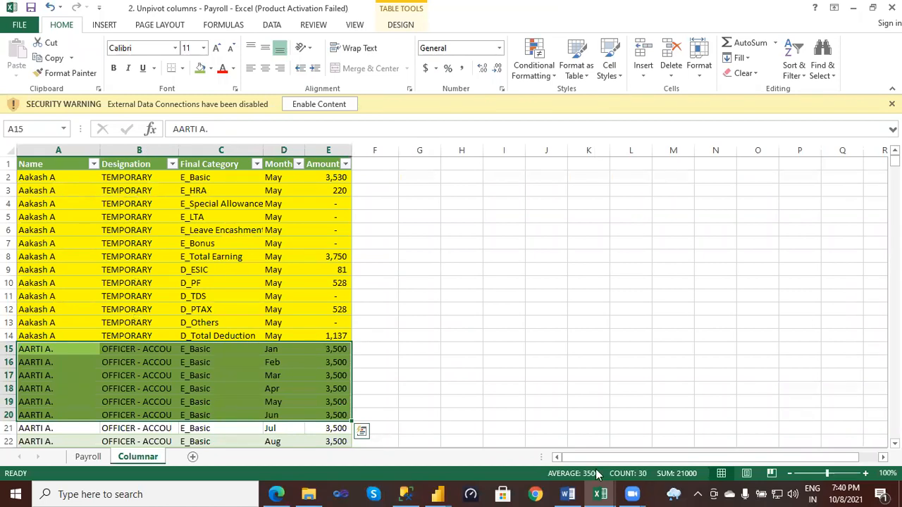
{"action": "left_click", "coordinate": [632, 494]}
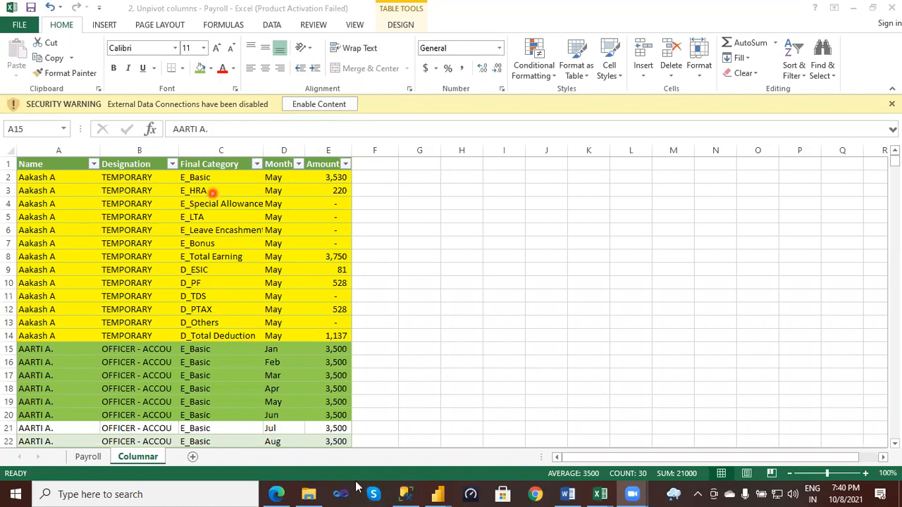
{"action": "mouse_move", "coordinate": [444, 492]}
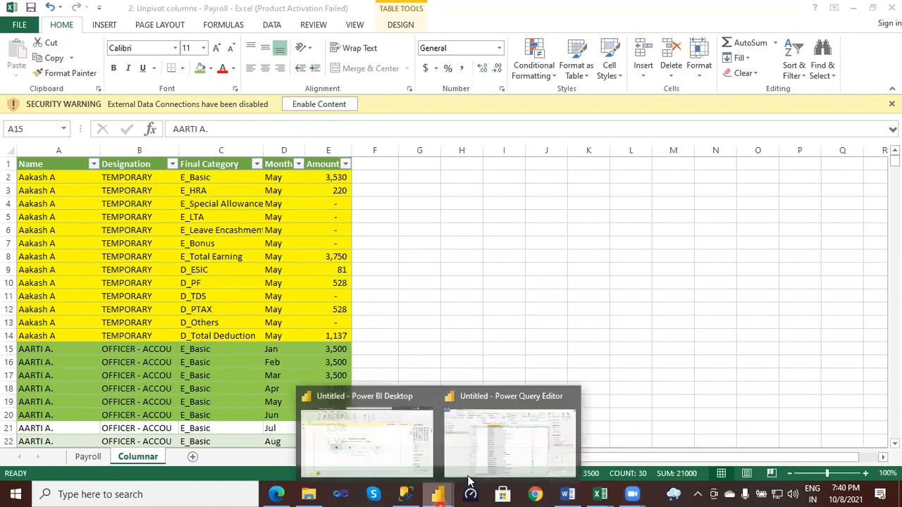
{"action": "left_click", "coordinate": [495, 452]}
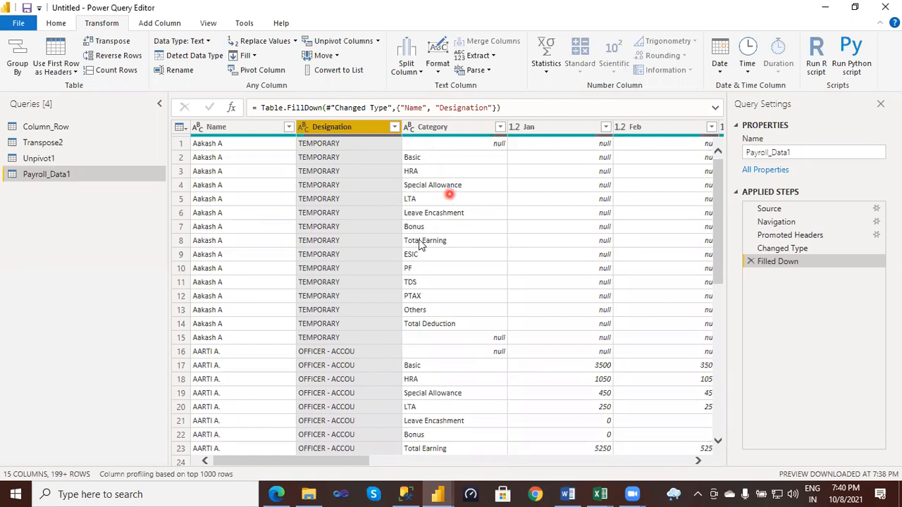
{"action": "left_click", "coordinate": [420, 241]}
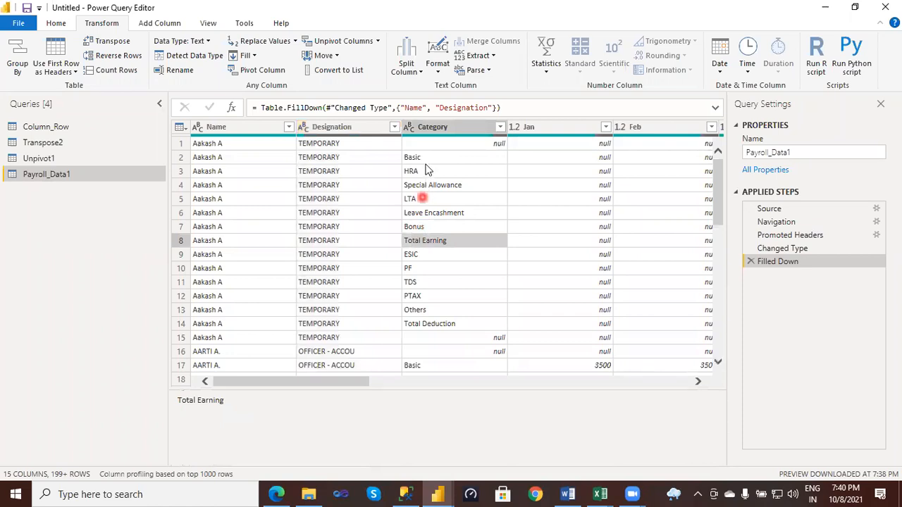
{"action": "left_click", "coordinate": [423, 323]}
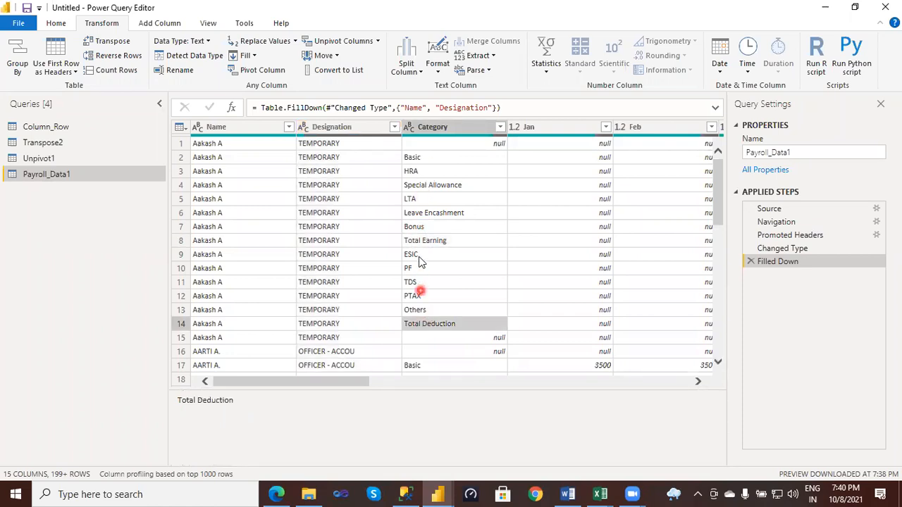
- Start a conditional column whose condition tests whether Category contains "Total"
{"action": "left_click", "coordinate": [440, 129]}
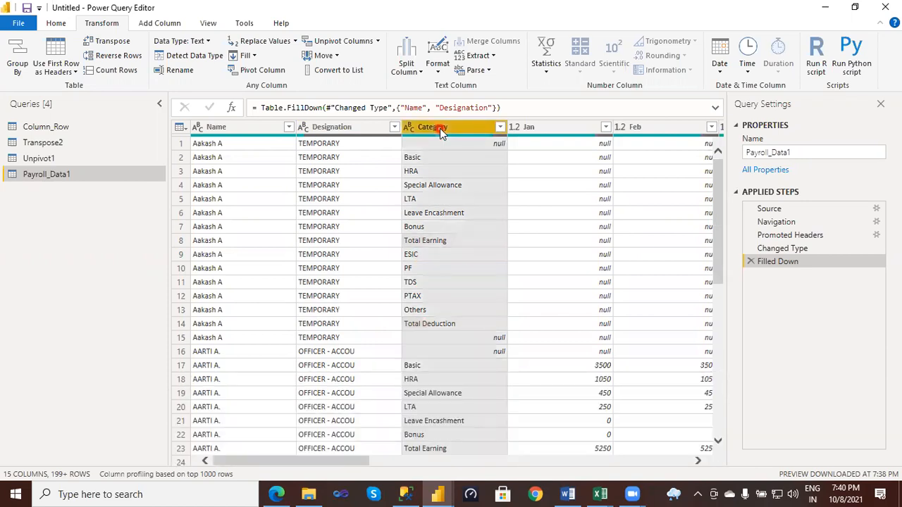
{"action": "left_click", "coordinate": [151, 27]}
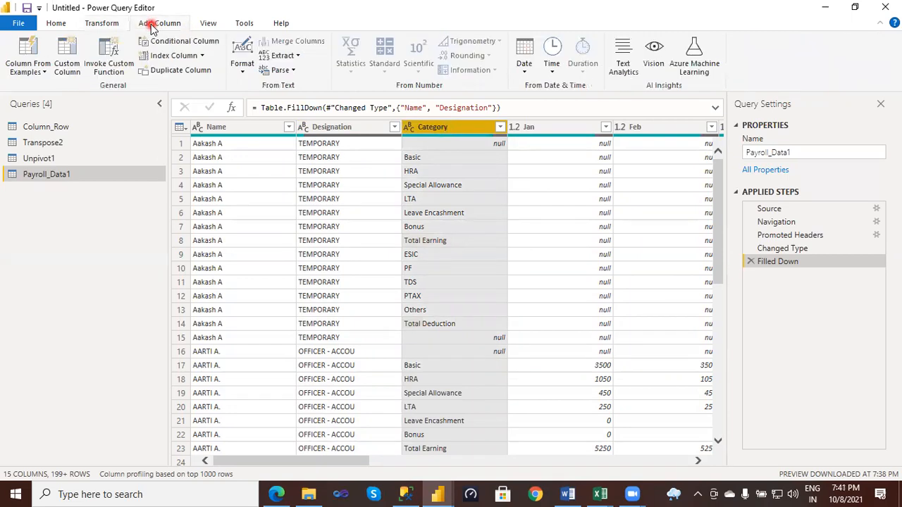
{"action": "left_click", "coordinate": [185, 44]}
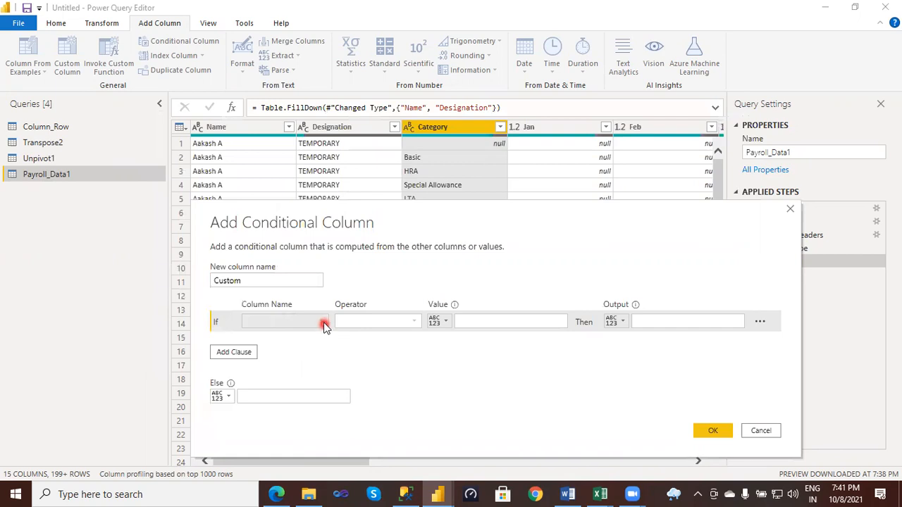
{"action": "left_click", "coordinate": [324, 326]}
{"action": "left_click", "coordinate": [283, 150]}
{"action": "left_click", "coordinate": [415, 321]}
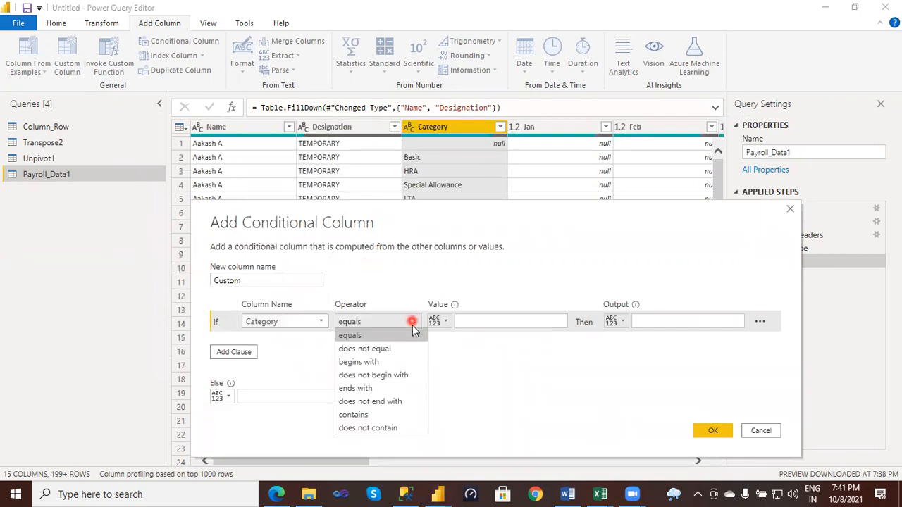
{"action": "left_click", "coordinate": [355, 415]}
{"action": "left_click", "coordinate": [478, 321]}
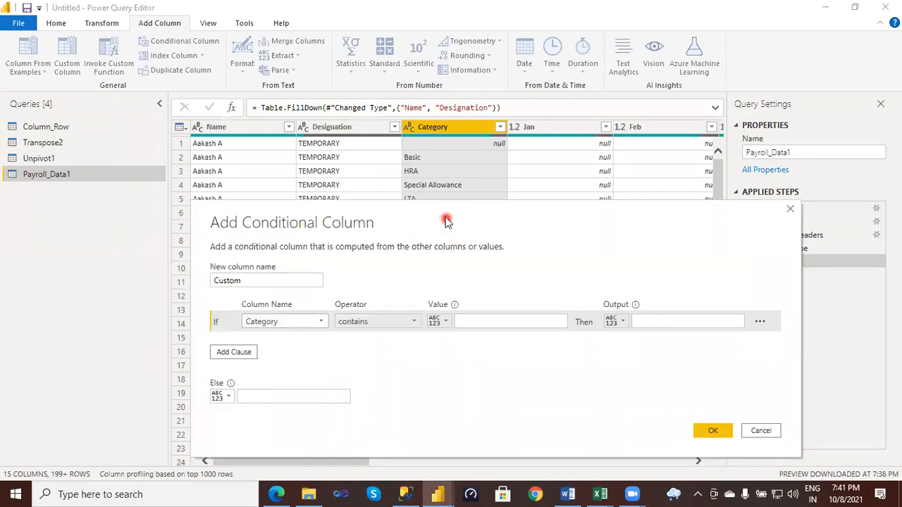
{"action": "left_click_drag", "start_coordinate": [344, 198], "coordinate": [411, 246]}
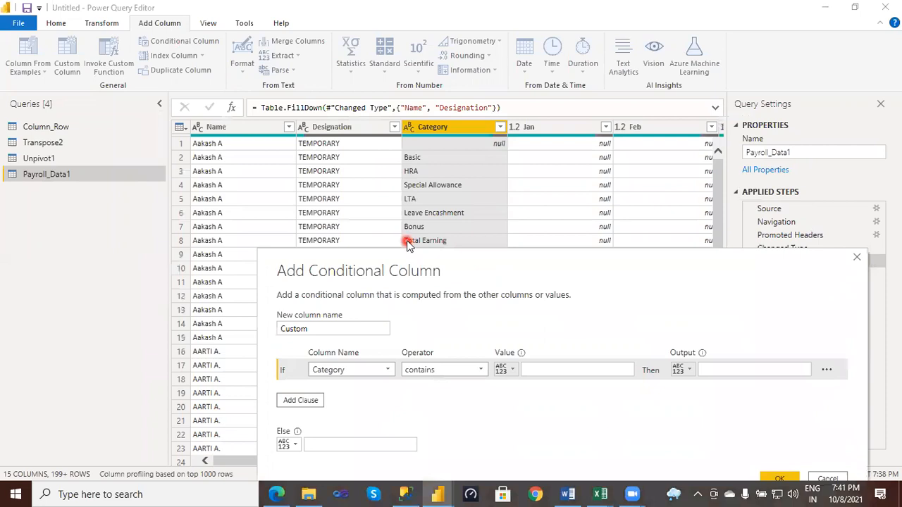
{"action": "left_click", "coordinate": [531, 370]}
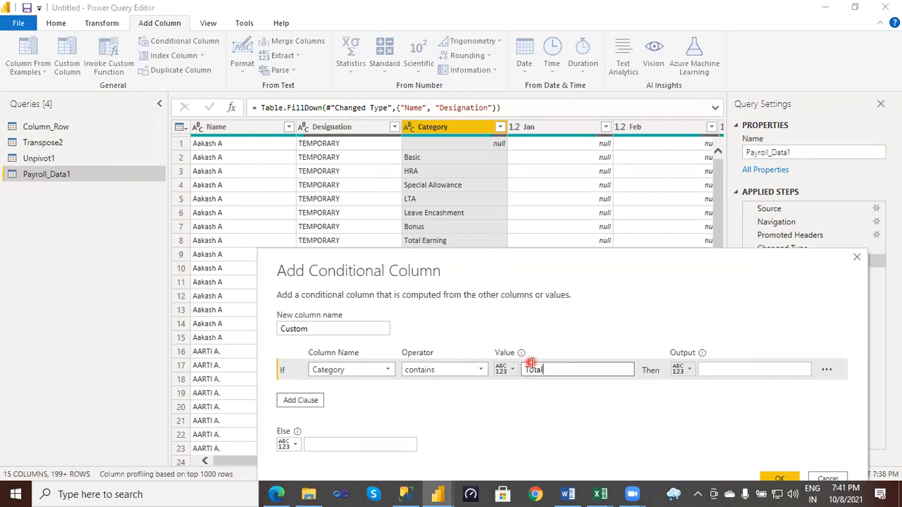
- Make the condition output the value of the Category column when true, and null otherwise
{"action": "left_click", "coordinate": [713, 371]}
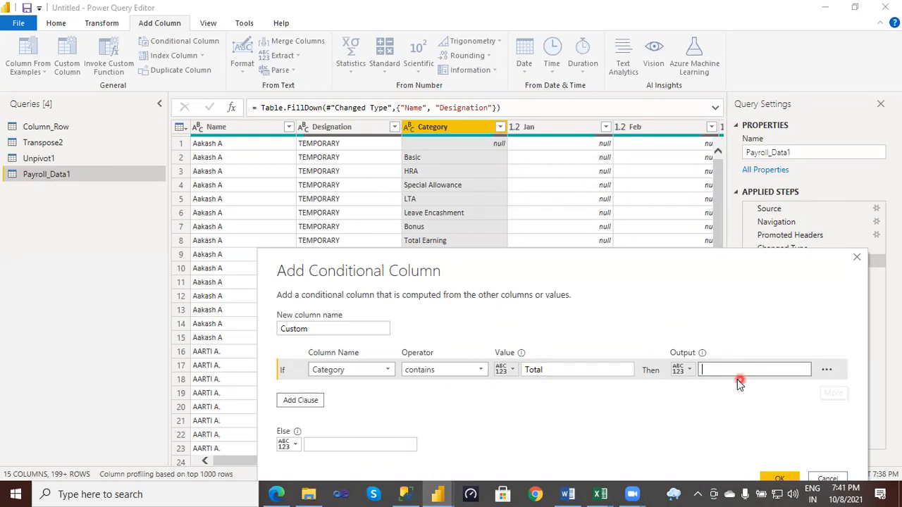
{"action": "left_click", "coordinate": [690, 370]}
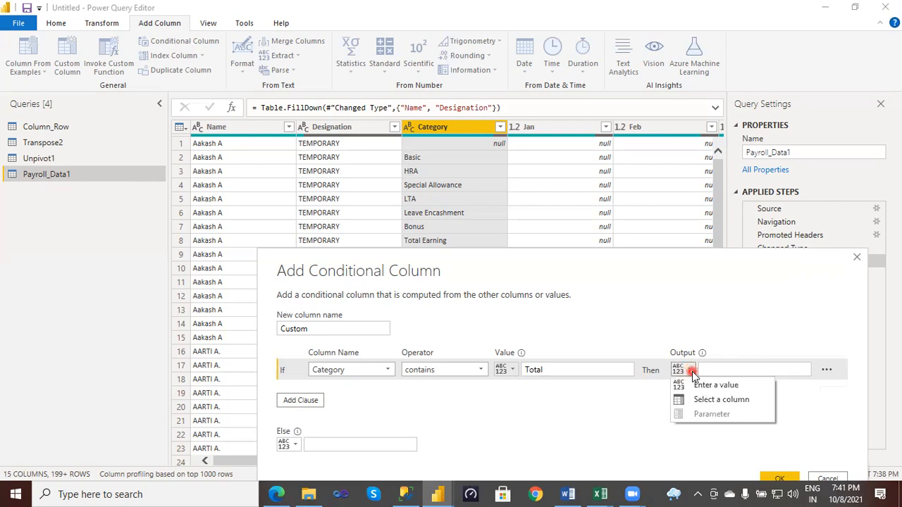
{"action": "left_click", "coordinate": [719, 400]}
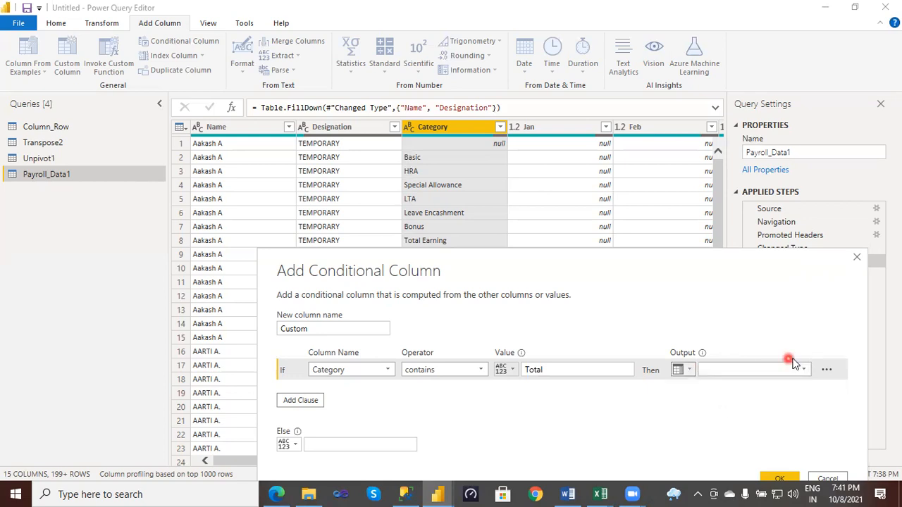
{"action": "left_click", "coordinate": [808, 372]}
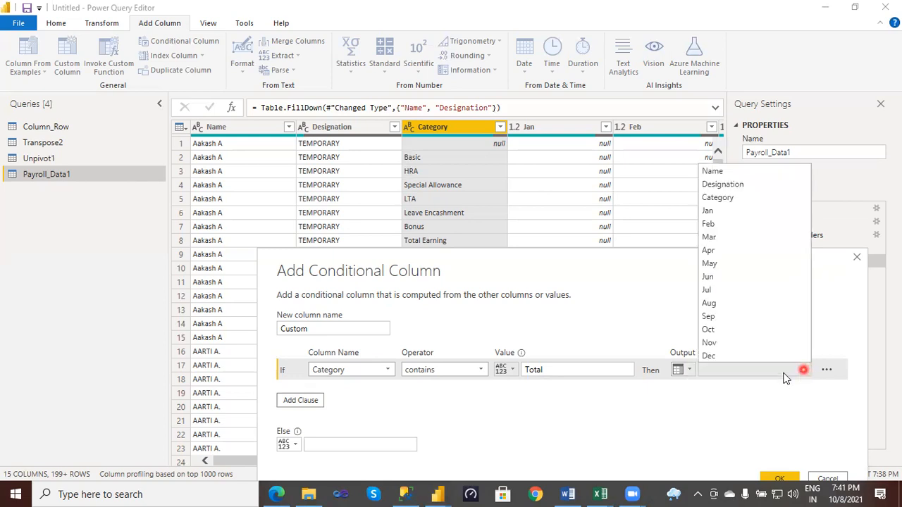
{"action": "left_click", "coordinate": [728, 200]}
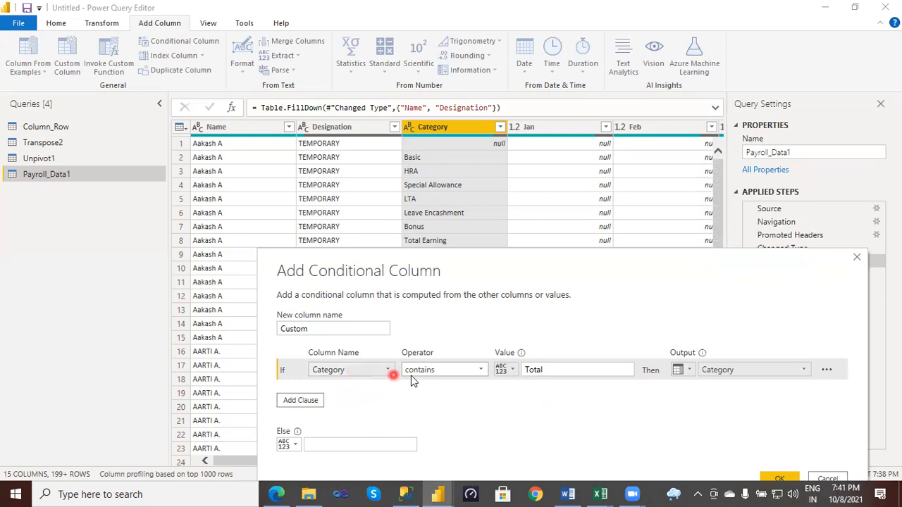
{"action": "left_click", "coordinate": [546, 370]}
{"action": "left_click", "coordinate": [419, 241]}
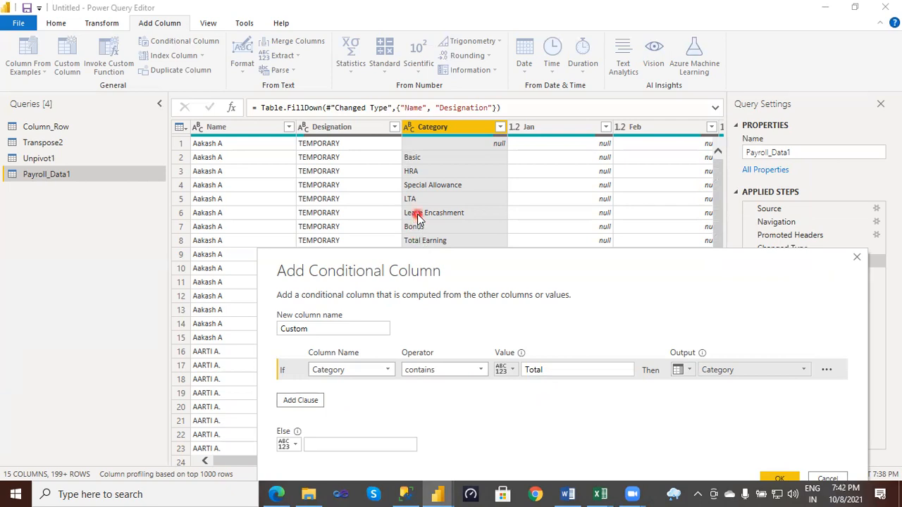
{"action": "left_click", "coordinate": [364, 444]}
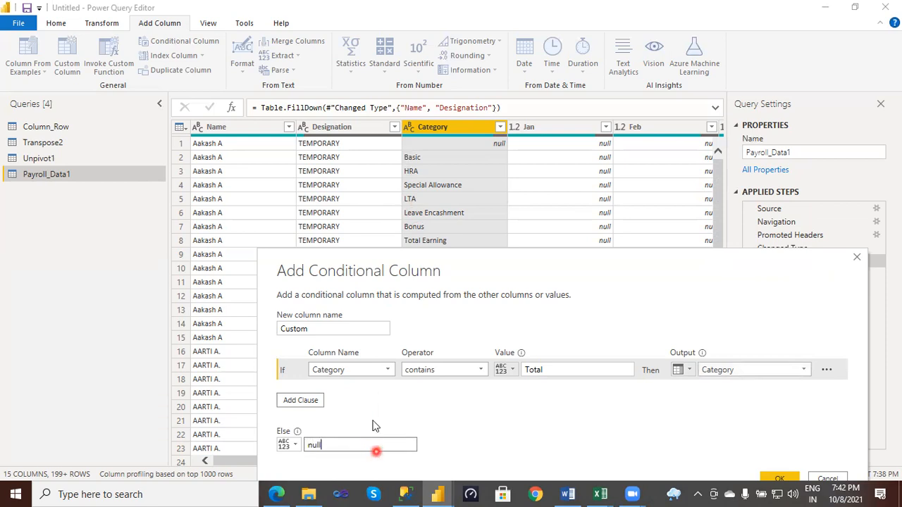
- Name the conditional column CategoryNew and add it to Payroll_Data1
{"action": "left_click_drag", "start_coordinate": [316, 328], "coordinate": [284, 325]}
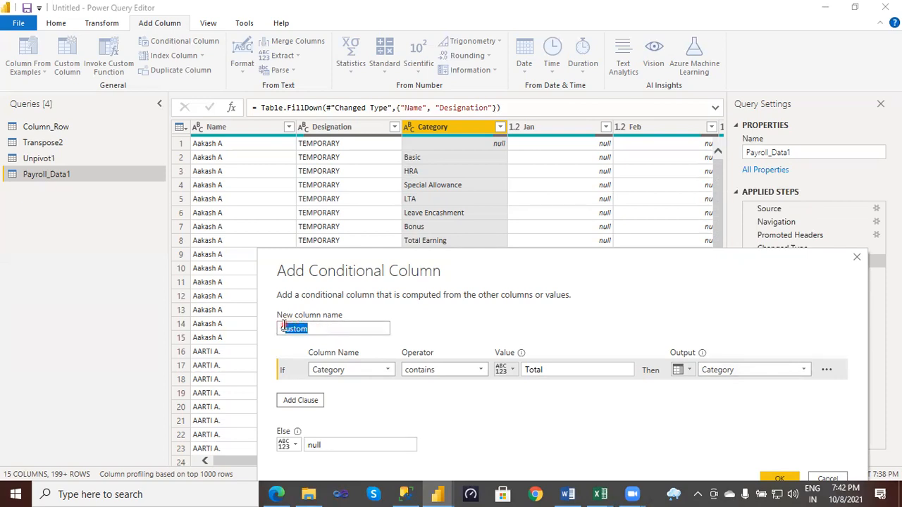
{"action": "key", "text": "BackSpace"}
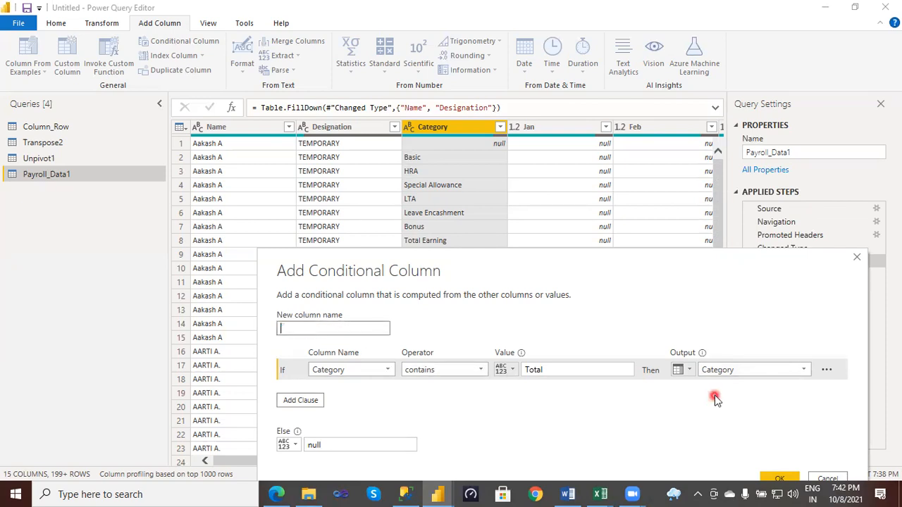
{"action": "type", "text": "CategoryNew"}
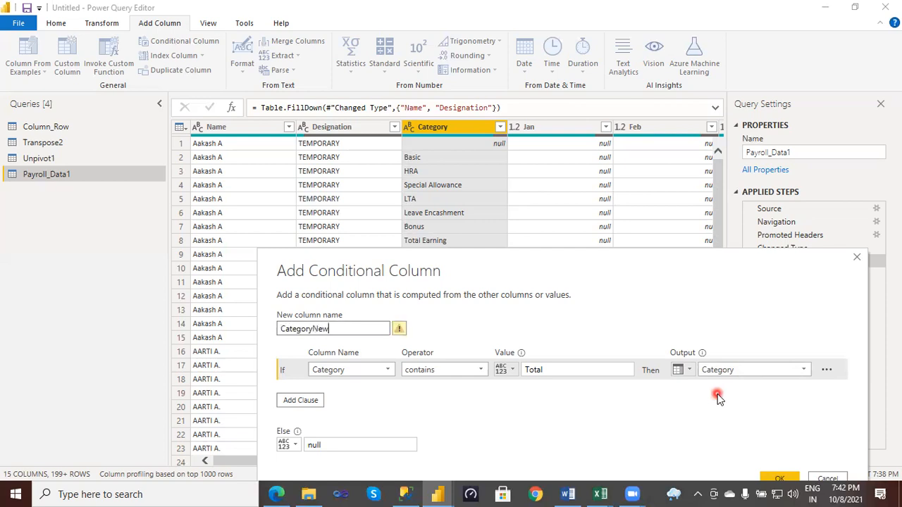
{"action": "left_click", "coordinate": [782, 481]}
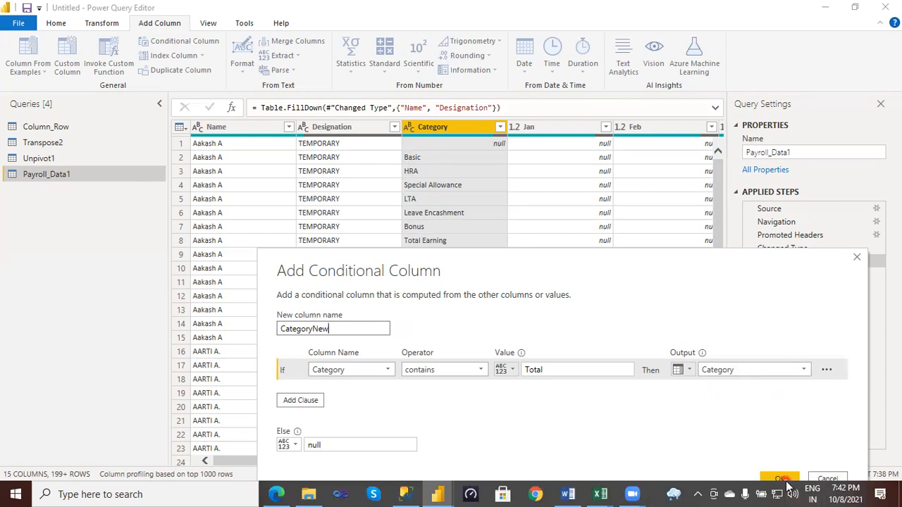
{"action": "left_click", "coordinate": [784, 480]}
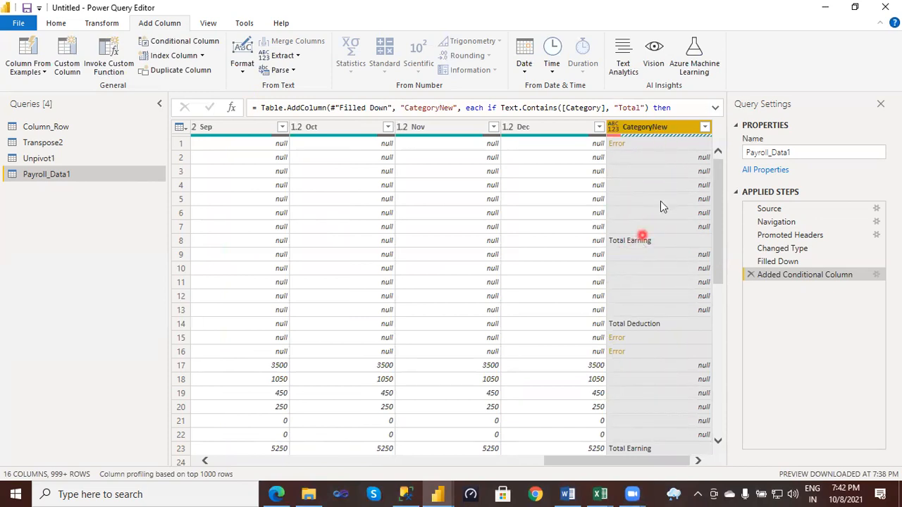
- Move the CategoryNew column from the end of the table to between Category and Jan
{"action": "left_click_drag", "start_coordinate": [665, 133], "coordinate": [281, 155]}
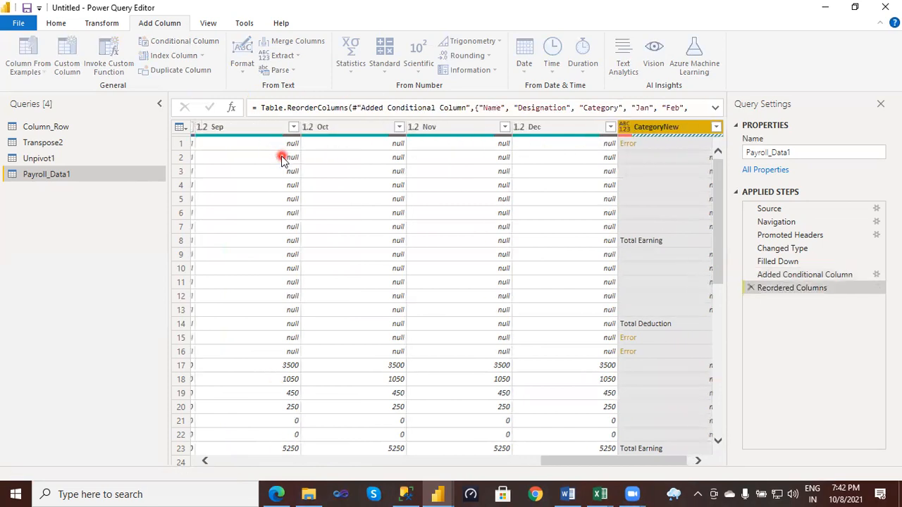
{"action": "left_click_drag", "start_coordinate": [659, 468], "coordinate": [564, 468]}
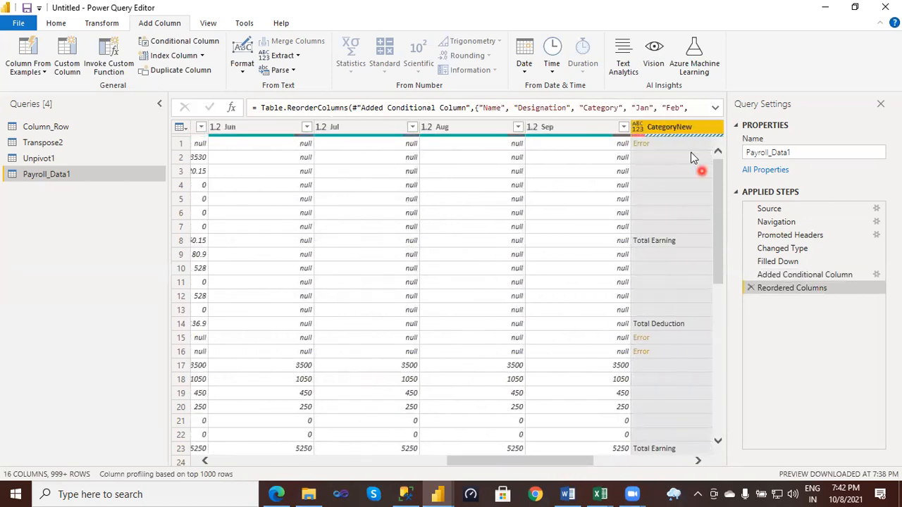
{"action": "mouse_move", "coordinate": [678, 128]}
{"action": "left_mouse_down"}
{"action": "mouse_move", "coordinate": [444, 150]}
{"action": "mouse_move", "coordinate": [281, 151]}
{"action": "mouse_move", "coordinate": [295, 145]}
{"action": "left_mouse_up"}
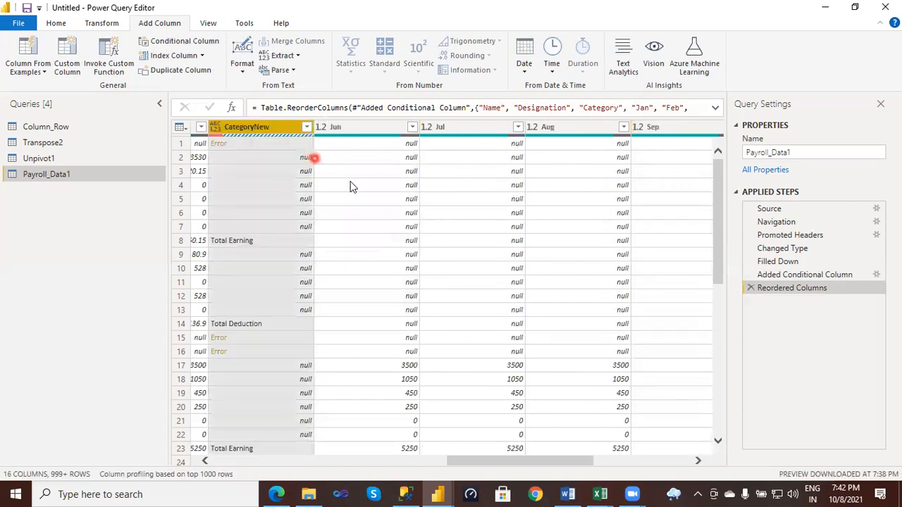
{"action": "left_click_drag", "start_coordinate": [566, 461], "coordinate": [459, 441]}
{"action": "mouse_move", "coordinate": [688, 139]}
{"action": "left_mouse_down"}
{"action": "mouse_move", "coordinate": [665, 126]}
{"action": "mouse_move", "coordinate": [317, 164]}
{"action": "mouse_move", "coordinate": [251, 129]}
{"action": "left_mouse_up"}
{"action": "left_click_drag", "start_coordinate": [484, 461], "coordinate": [380, 451]}
{"action": "left_click_drag", "start_coordinate": [636, 132], "coordinate": [444, 131]}
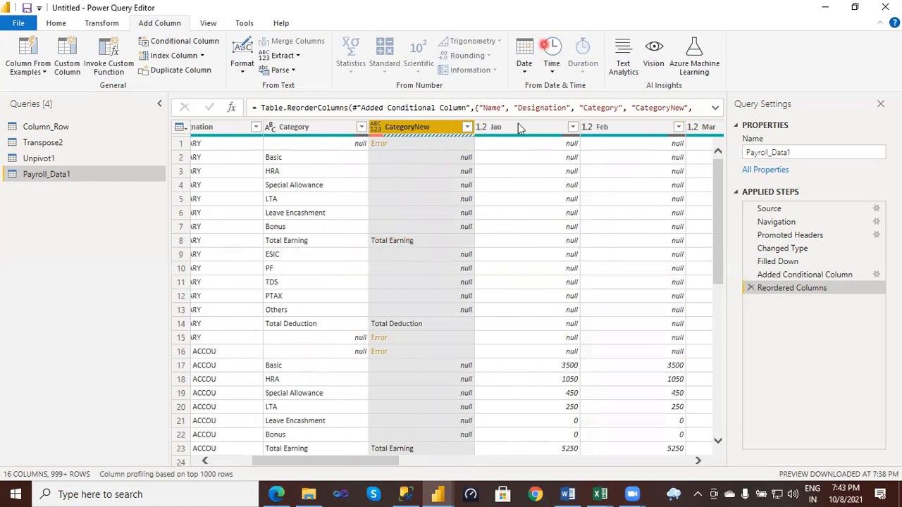
{"action": "mouse_move", "coordinate": [416, 242]}
{"action": "left_mouse_down"}
{"action": "mouse_move", "coordinate": [264, 234]}
{"action": "mouse_move", "coordinate": [267, 177]}
{"action": "mouse_move", "coordinate": [289, 144]}
{"action": "mouse_move", "coordinate": [431, 150]}
{"action": "mouse_move", "coordinate": [476, 163]}
{"action": "mouse_move", "coordinate": [482, 215]}
{"action": "mouse_move", "coordinate": [432, 238]}
{"action": "mouse_move", "coordinate": [393, 239]}
{"action": "left_mouse_up"}
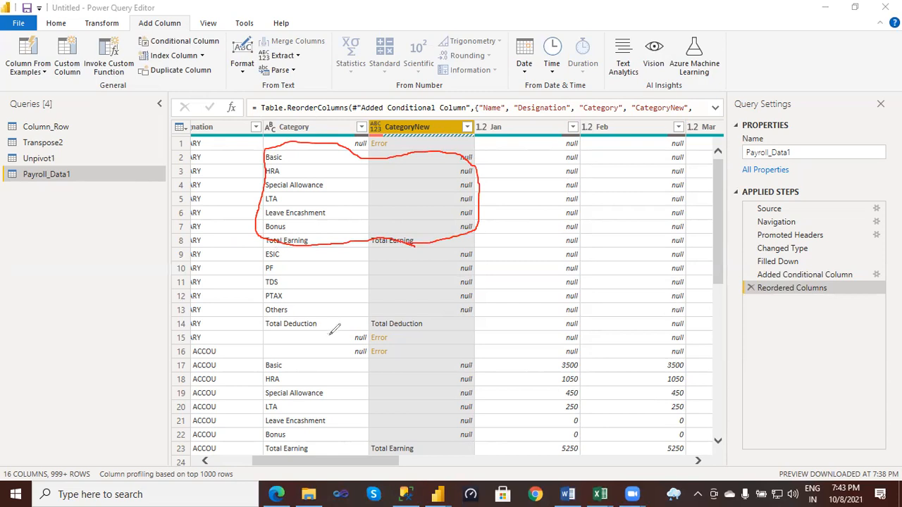
{"action": "mouse_move", "coordinate": [477, 328]}
{"action": "left_mouse_down"}
{"action": "mouse_move", "coordinate": [318, 326]}
{"action": "mouse_move", "coordinate": [262, 310]}
{"action": "mouse_move", "coordinate": [255, 275]}
{"action": "mouse_move", "coordinate": [282, 243]}
{"action": "mouse_move", "coordinate": [471, 248]}
{"action": "mouse_move", "coordinate": [492, 281]}
{"action": "mouse_move", "coordinate": [477, 320]}
{"action": "left_mouse_up"}
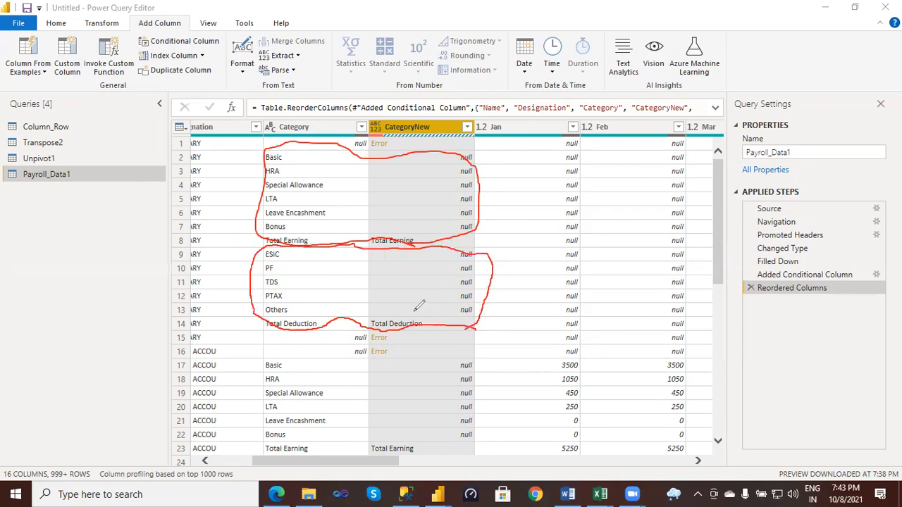
{"action": "mouse_move", "coordinate": [415, 311]}
{"action": "left_mouse_down"}
{"action": "mouse_move", "coordinate": [411, 277]}
{"action": "mouse_move", "coordinate": [421, 281]}
{"action": "left_mouse_up"}
{"action": "left_click_drag", "start_coordinate": [406, 225], "coordinate": [404, 183]}
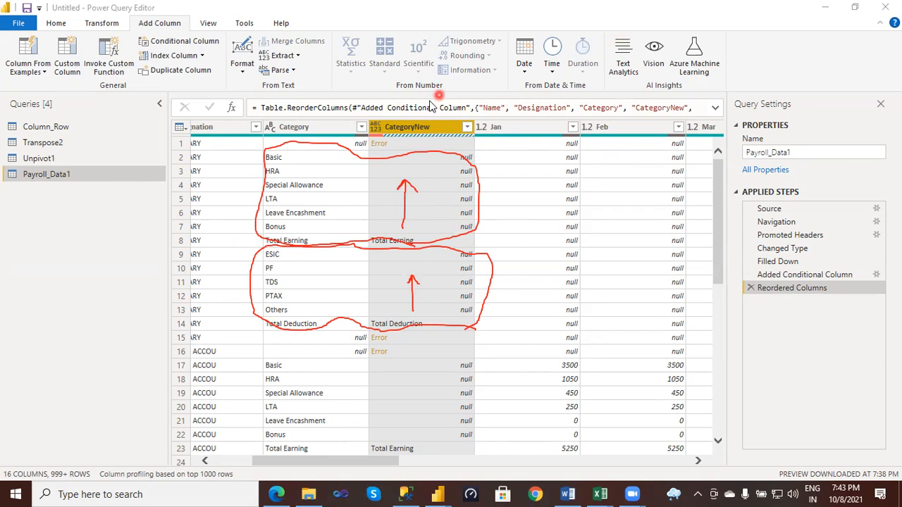
- Fill the CategoryNew column's null cells upward
{"action": "left_click", "coordinate": [406, 128]}
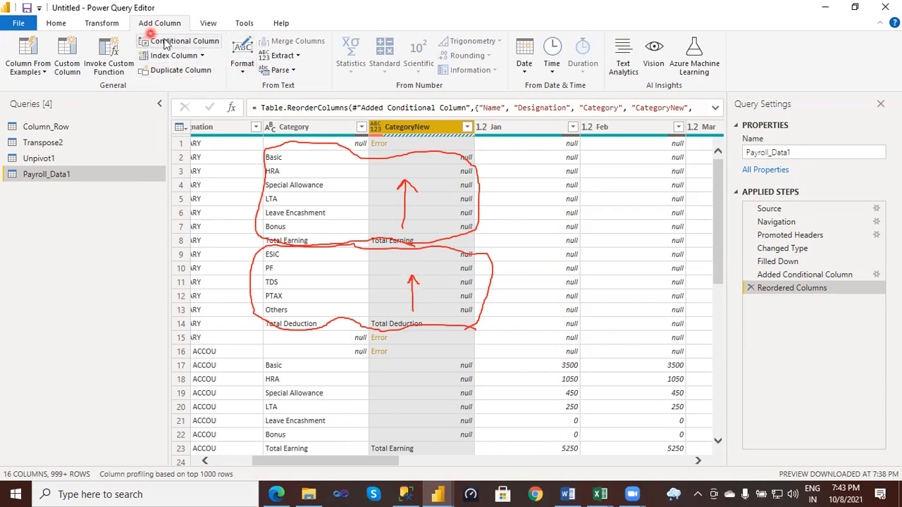
{"action": "left_click", "coordinate": [106, 23]}
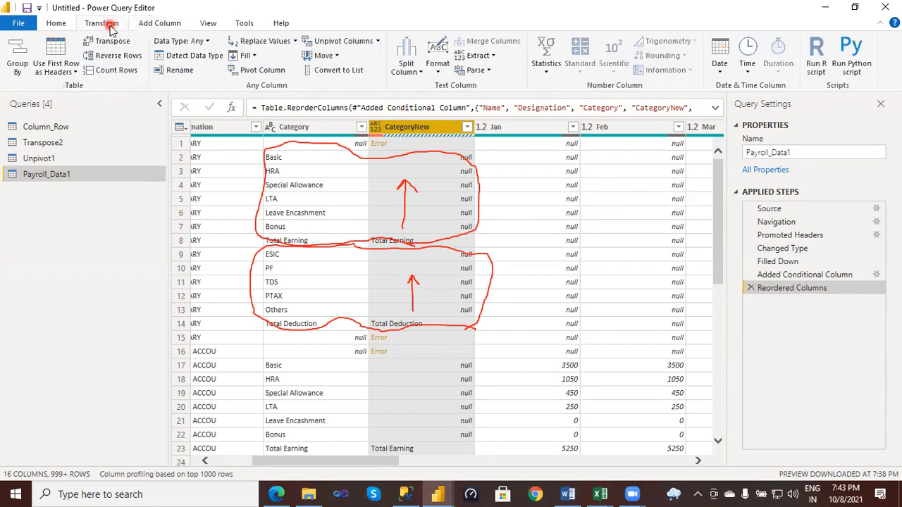
{"action": "left_click", "coordinate": [258, 58]}
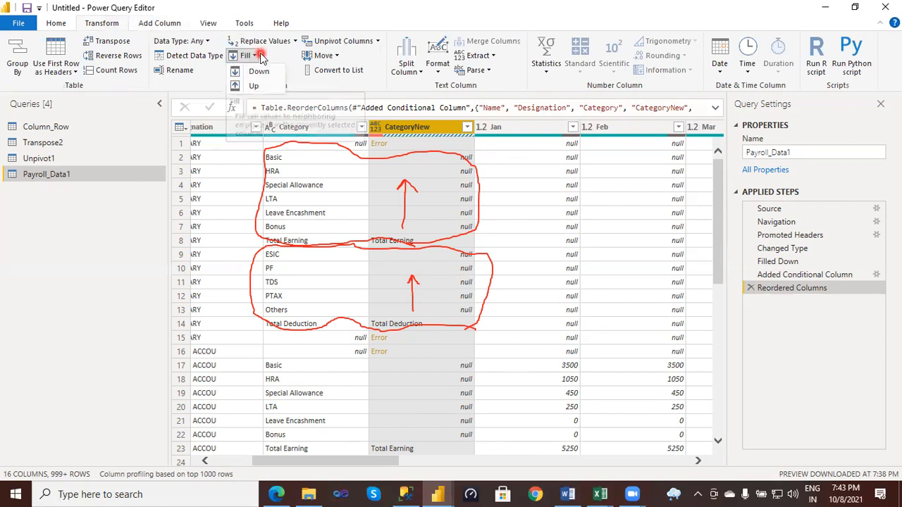
{"action": "left_click", "coordinate": [255, 87]}
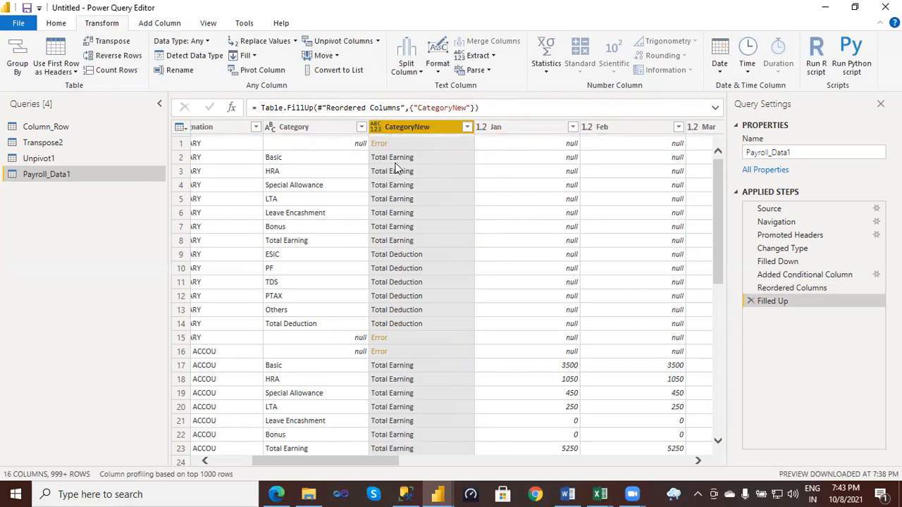
{"action": "right_click", "coordinate": [413, 129]}
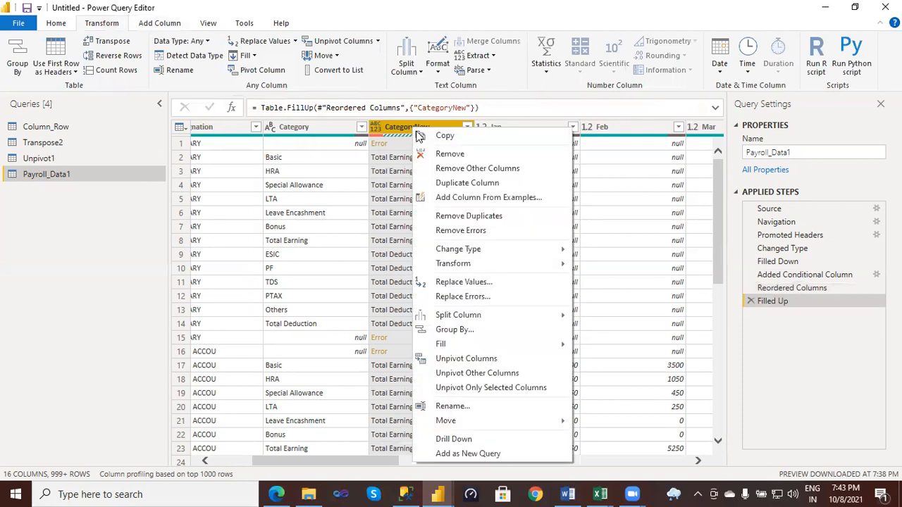
{"action": "left_click", "coordinate": [459, 284]}
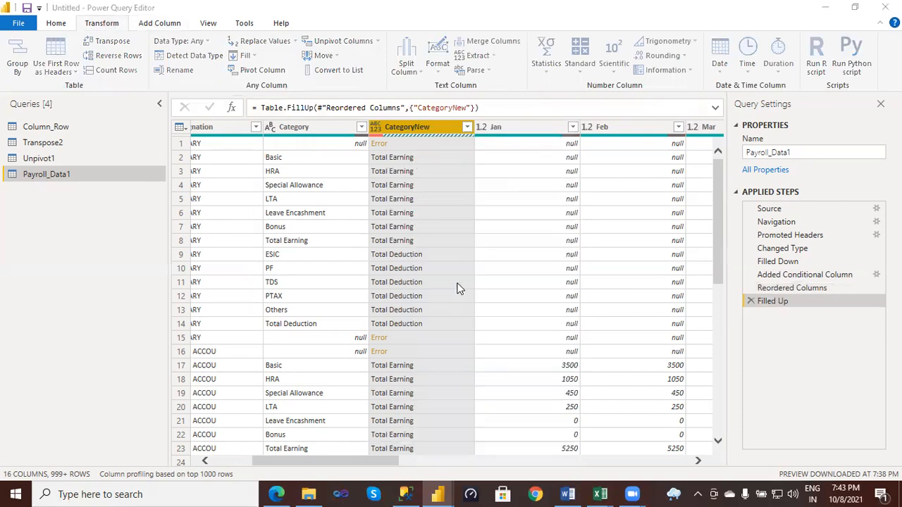
{"action": "left_click", "coordinate": [413, 250]}
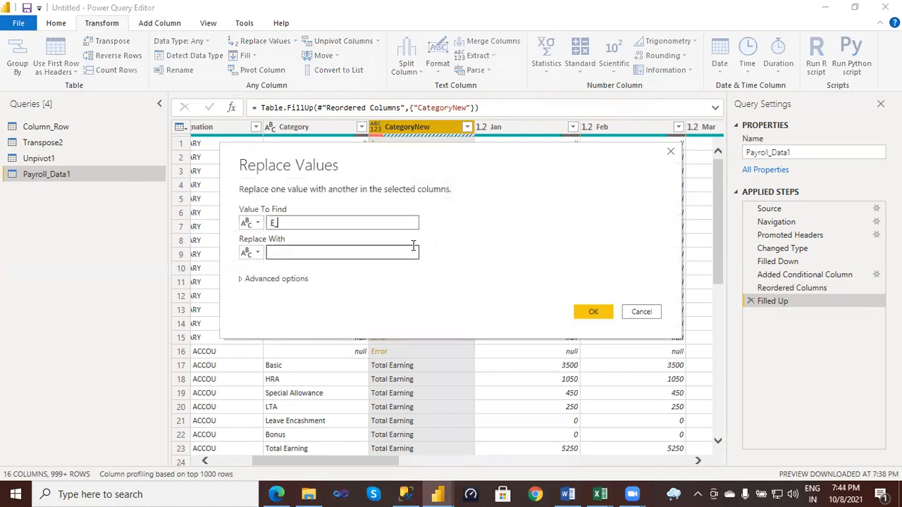
{"action": "left_click", "coordinate": [411, 231]}
{"action": "key", "text": "BackSpace"}
{"action": "key", "text": "BackSpace"}
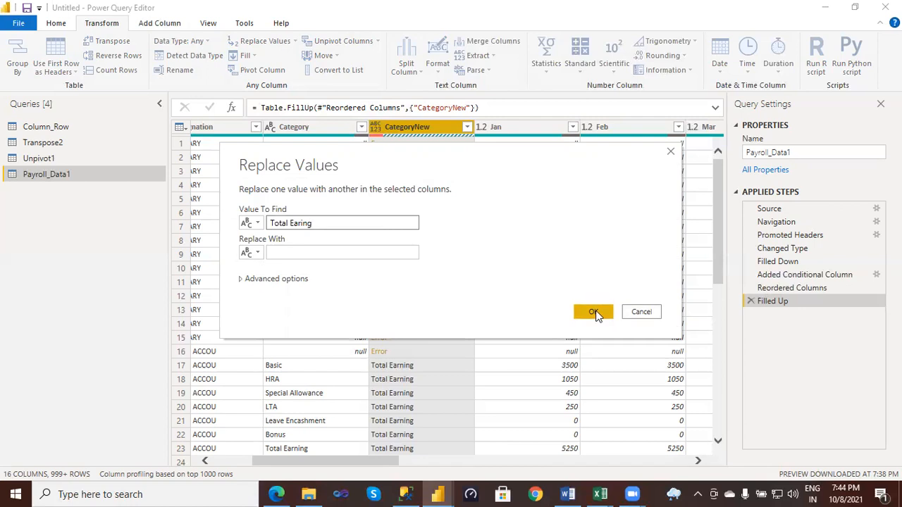
{"action": "left_click", "coordinate": [654, 312]}
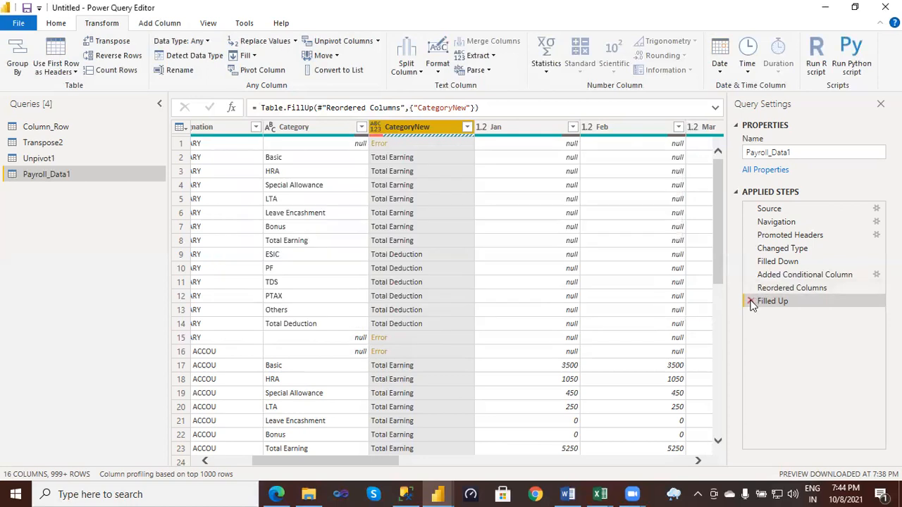
- Delete the Filled Up step from the applied steps of Payroll_Data1
{"action": "left_click", "coordinate": [751, 302]}
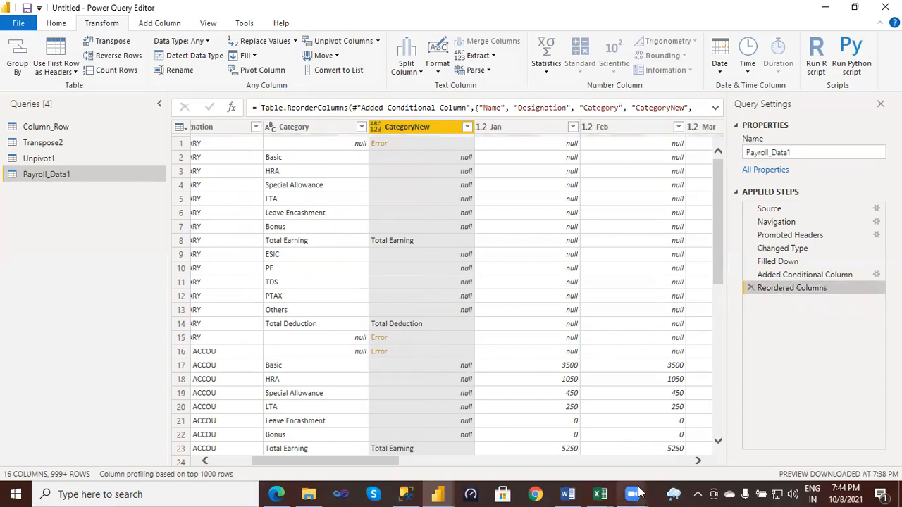
{"action": "mouse_move", "coordinate": [632, 494]}
{"action": "left_click", "coordinate": [733, 437]}
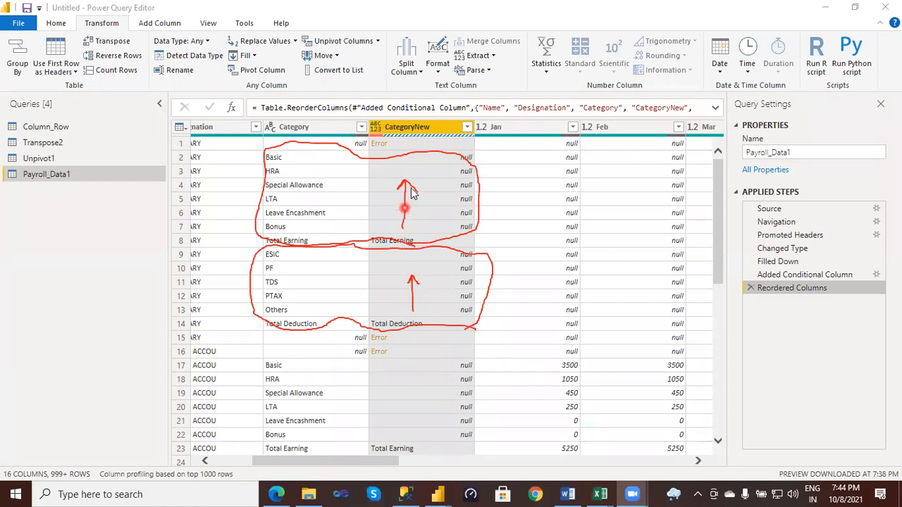
- Fill up the CategoryNew column so each null cell takes the total label below it
{"action": "left_click", "coordinate": [411, 130]}
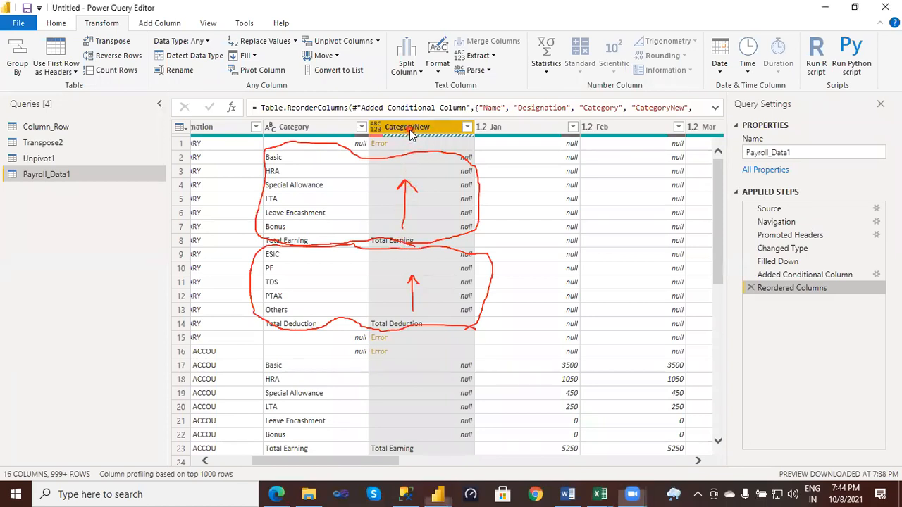
{"action": "left_click", "coordinate": [257, 60]}
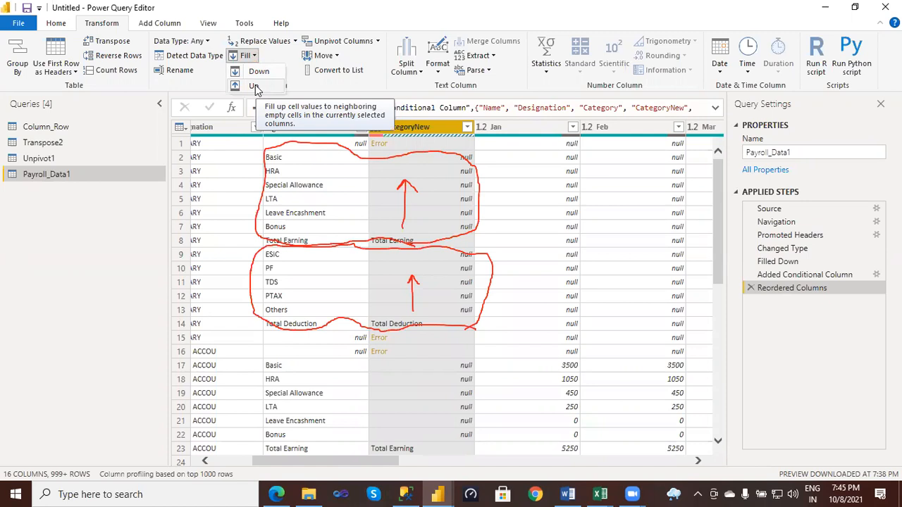
{"action": "left_click", "coordinate": [255, 85]}
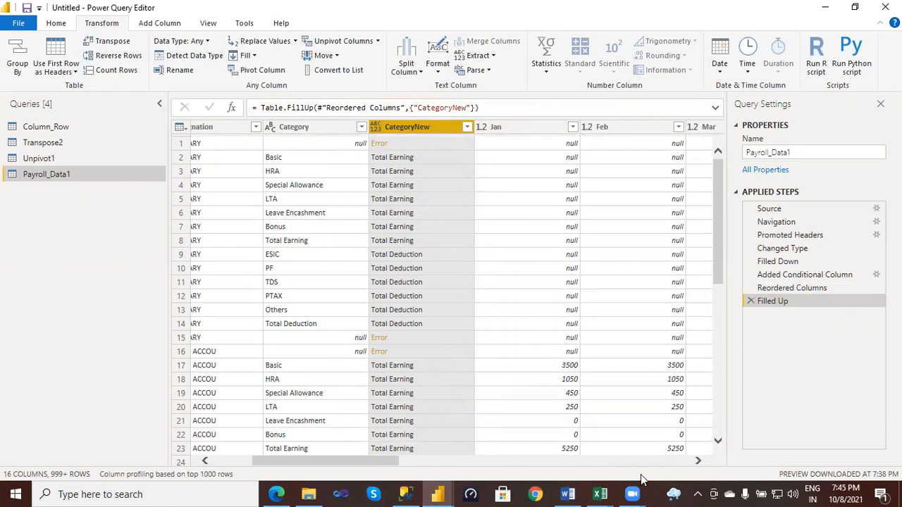
{"action": "mouse_move", "coordinate": [632, 495]}
{"action": "left_click", "coordinate": [741, 423]}
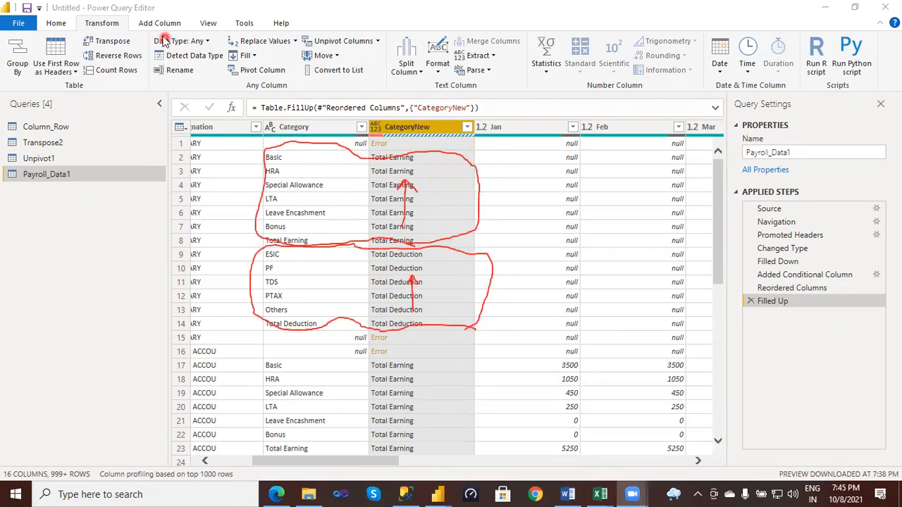
- Remove the rows that contain errors in the CategoryNew column
{"action": "left_click", "coordinate": [57, 26]}
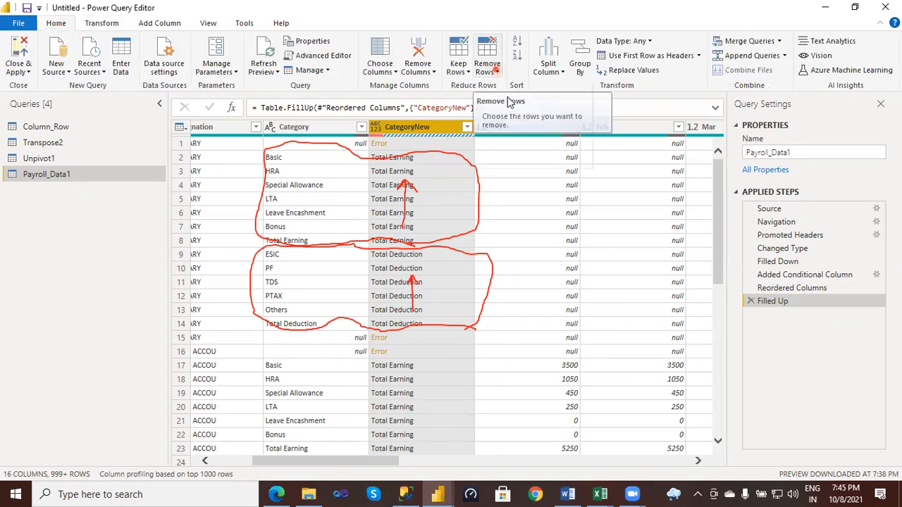
{"action": "left_click", "coordinate": [487, 67]}
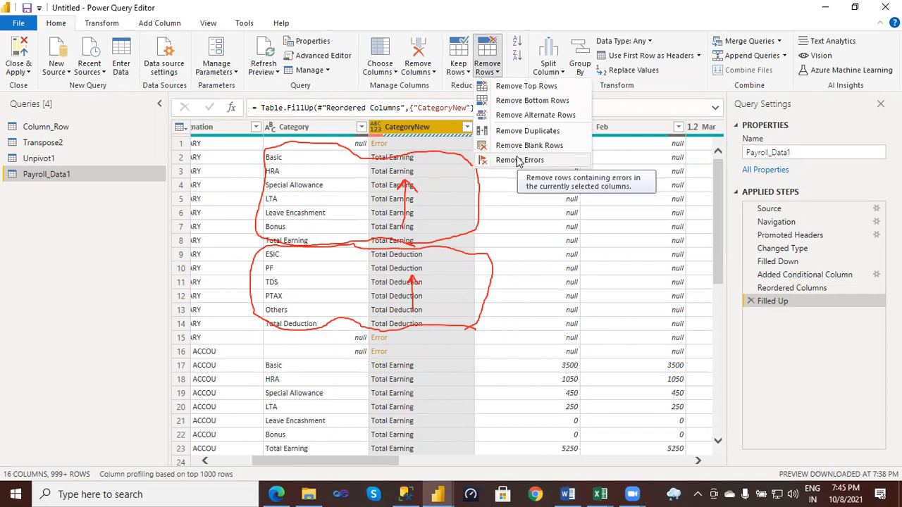
{"action": "left_click", "coordinate": [519, 161]}
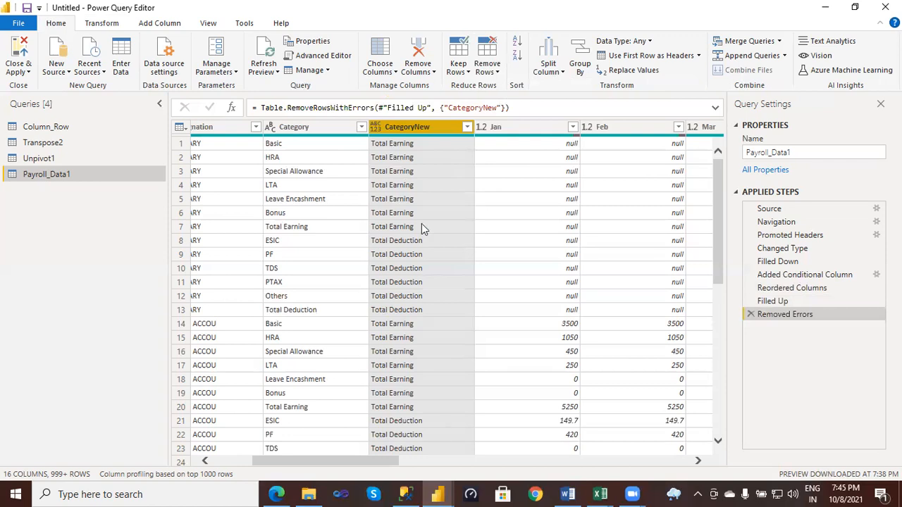
{"action": "right_click", "coordinate": [405, 131]}
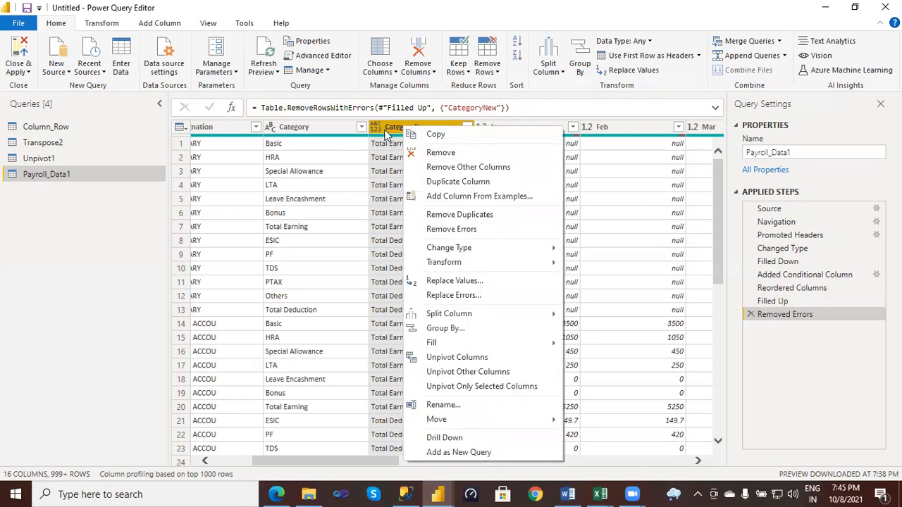
{"action": "left_click", "coordinate": [385, 135]}
{"action": "left_click", "coordinate": [629, 493]}
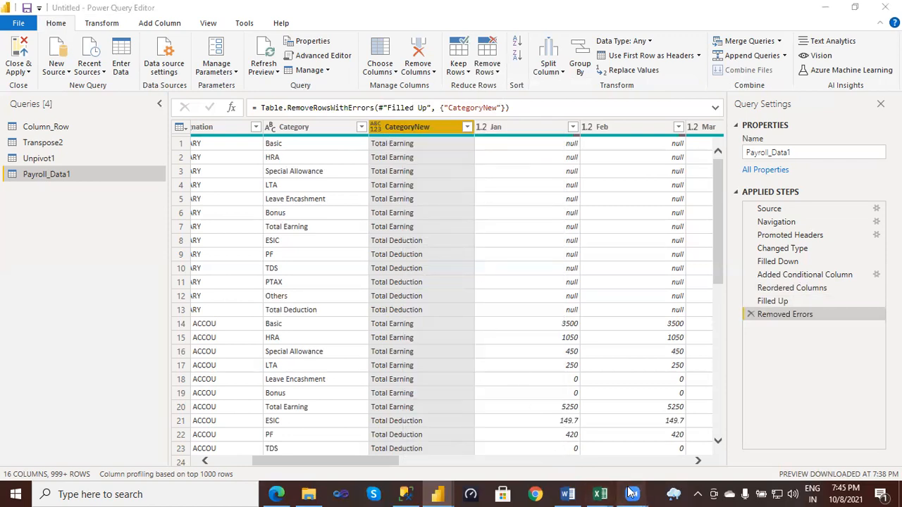
{"action": "left_click", "coordinate": [721, 417]}
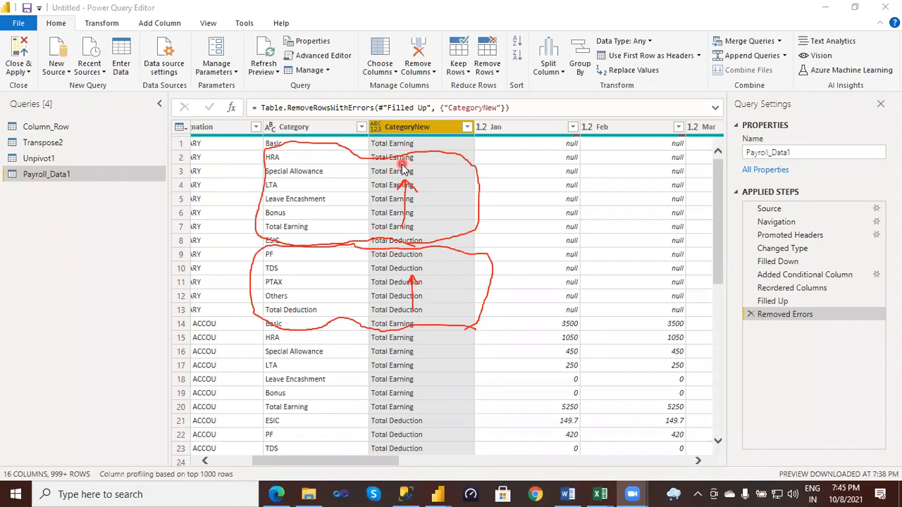
- Replace "Total Earning" with "E_" in CategoryNew, checking the Final Category prefixes on the Columnar sheet of the Excel payroll workbook
{"action": "right_click", "coordinate": [414, 130]}
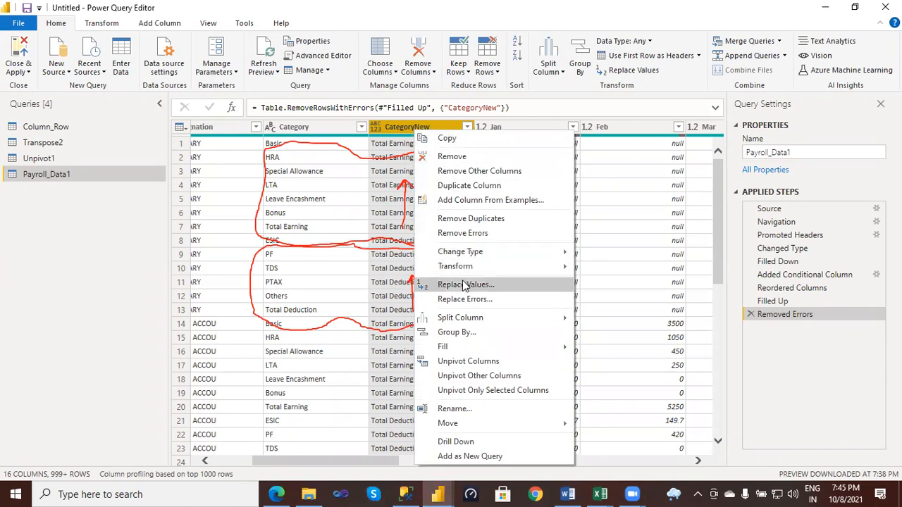
{"action": "left_click", "coordinate": [464, 284]}
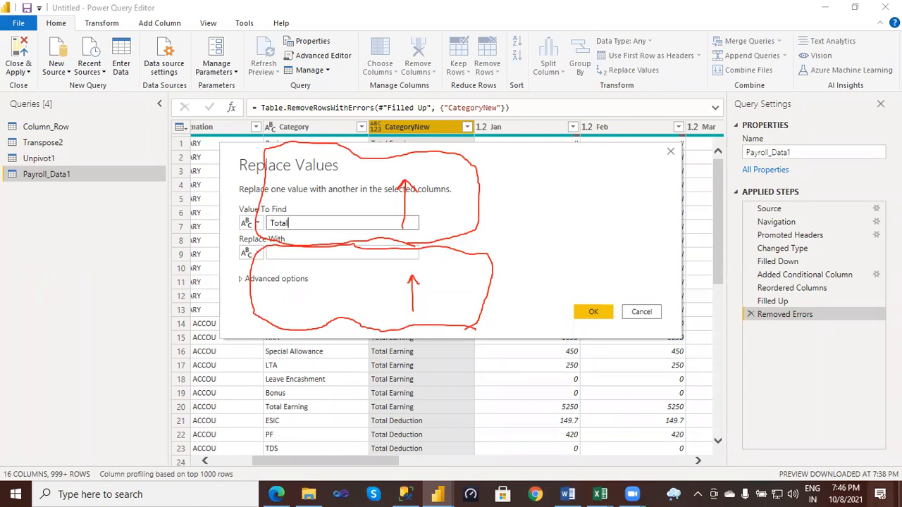
{"action": "mouse_move", "coordinate": [600, 494]}
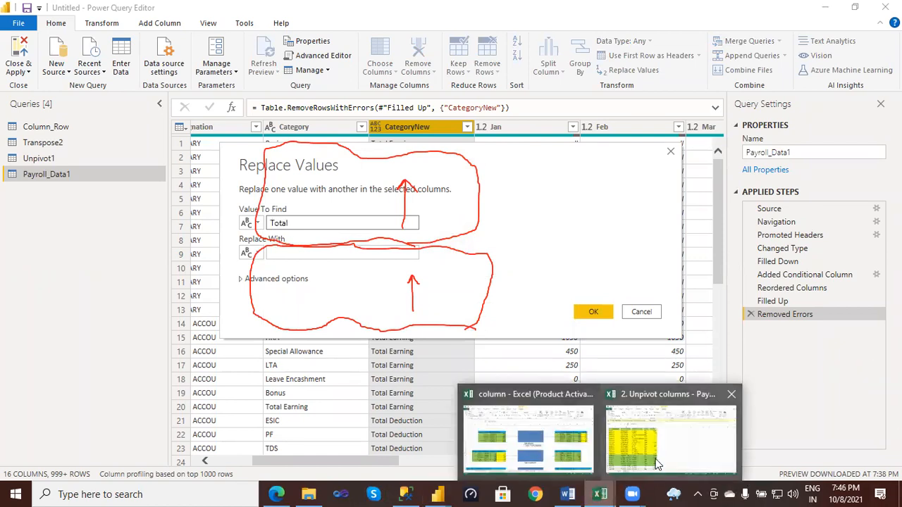
{"action": "left_click", "coordinate": [624, 446]}
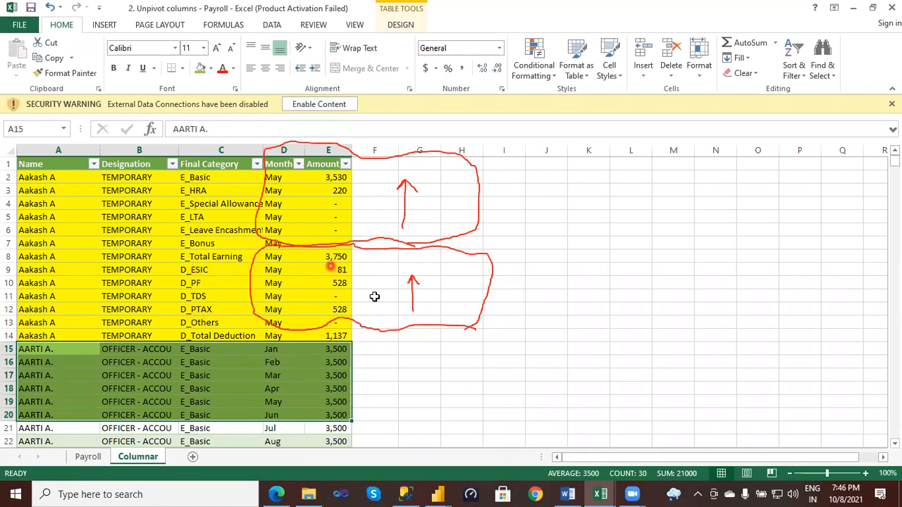
{"action": "mouse_move", "coordinate": [441, 490]}
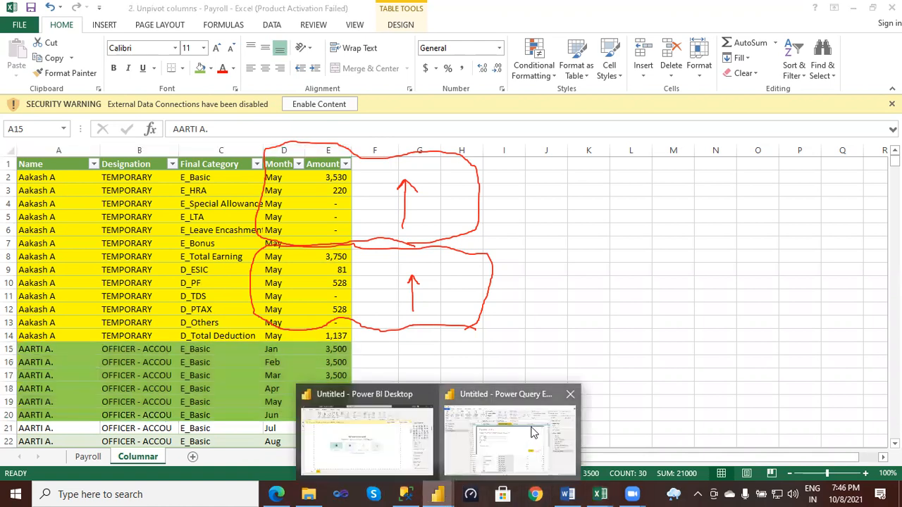
{"action": "left_click", "coordinate": [514, 431]}
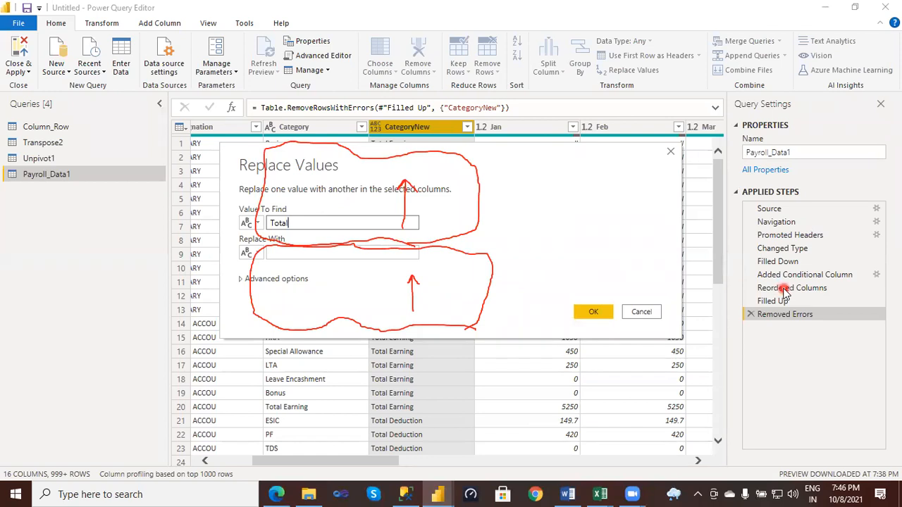
{"action": "type", "text": "Earning"}
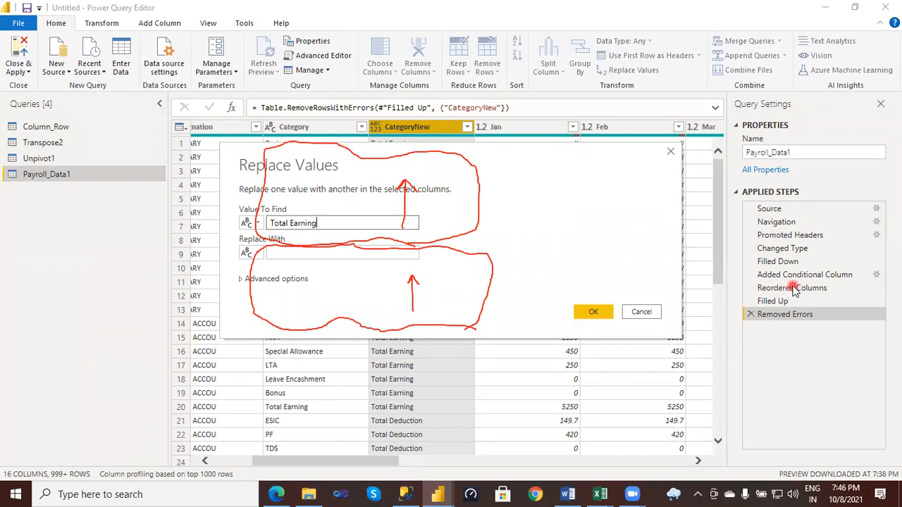
{"action": "left_click", "coordinate": [307, 251]}
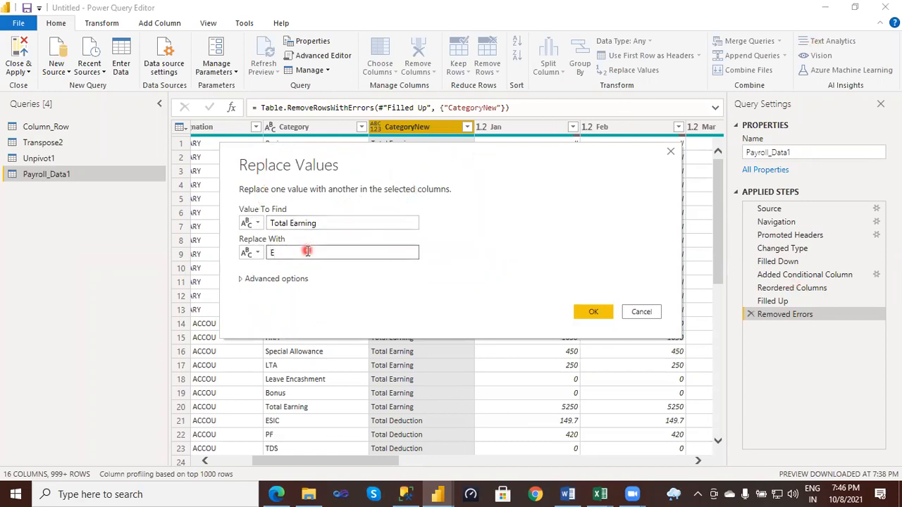
{"action": "left_click", "coordinate": [594, 311]}
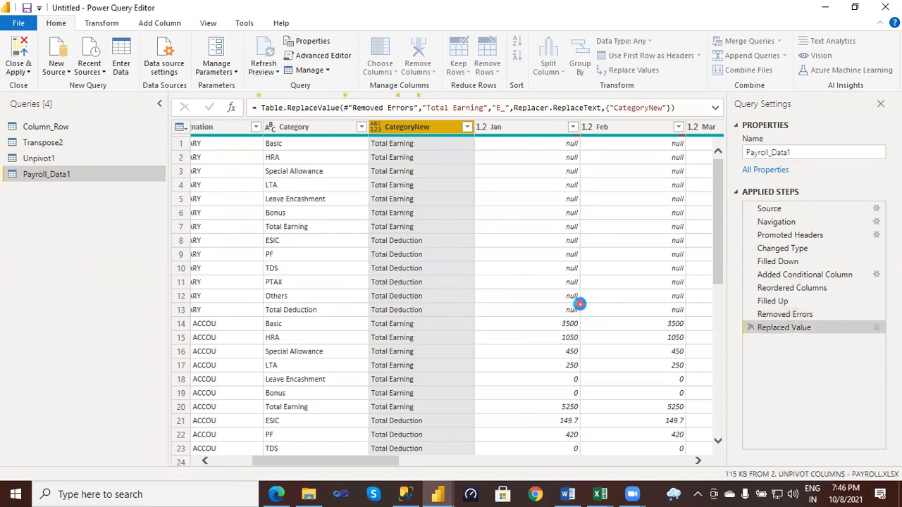
- Replace the value "Total Deduction" with "D_" in the CategoryNew column
{"action": "right_click", "coordinate": [411, 134]}
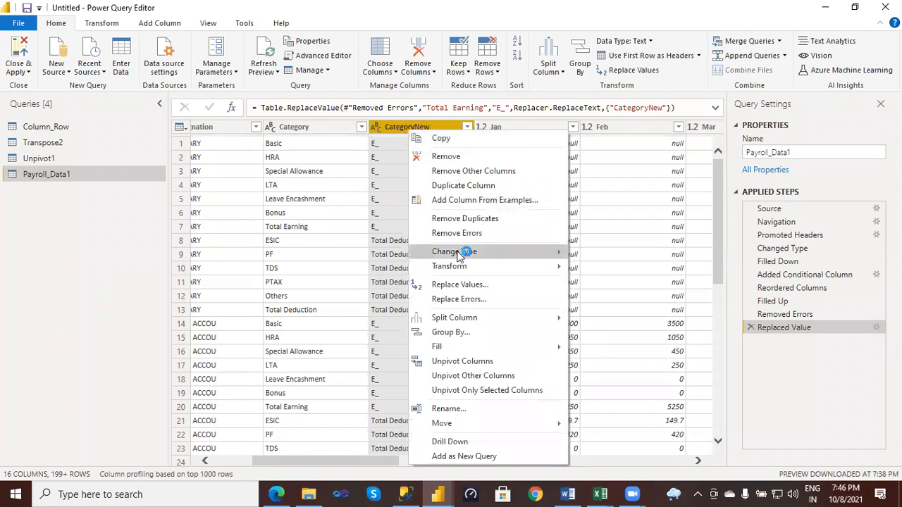
{"action": "left_click", "coordinate": [460, 285]}
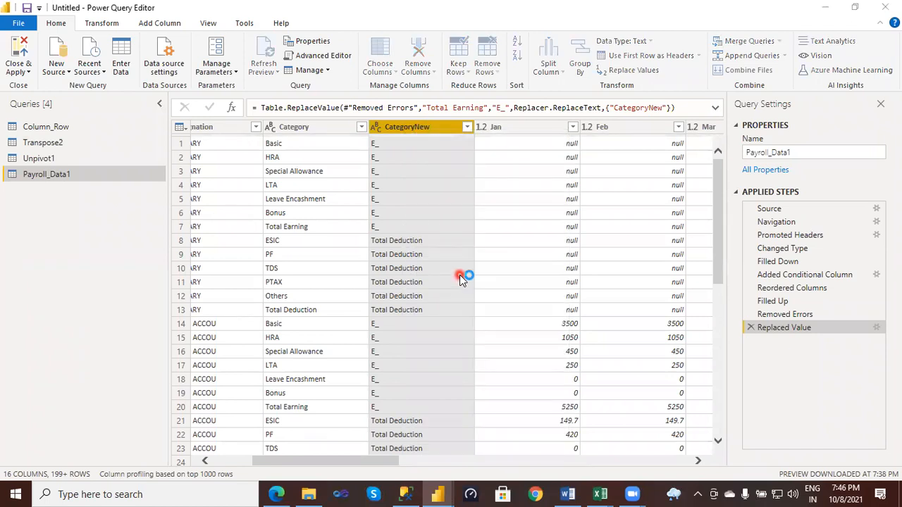
{"action": "type", "text": "t"}
{"action": "key", "text": "BackSpace"}
{"action": "type", "text": "Total"}
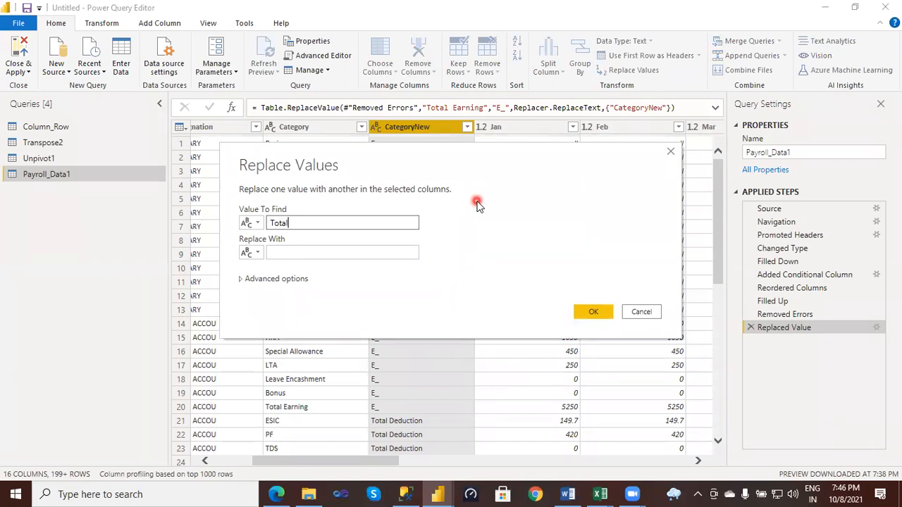
{"action": "type", "text": " Deduction"}
{"action": "left_click", "coordinate": [474, 266]}
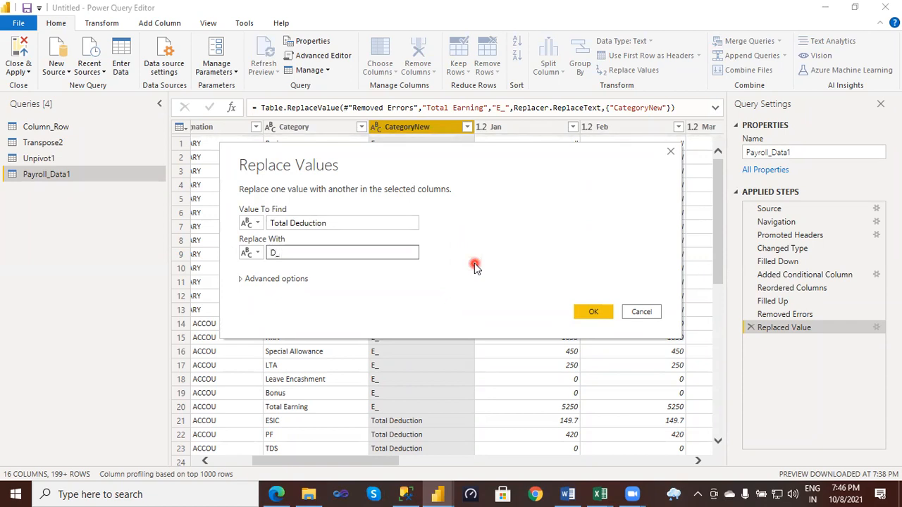
{"action": "key", "text": "Return"}
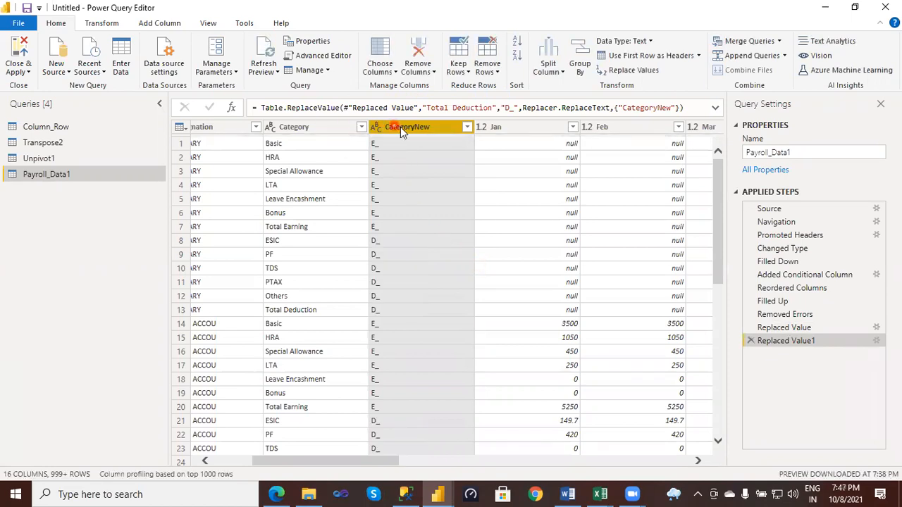
- Move the CategoryNew column ahead of Category and merge the two columns into one
{"action": "left_click_drag", "start_coordinate": [401, 130], "coordinate": [294, 137]}
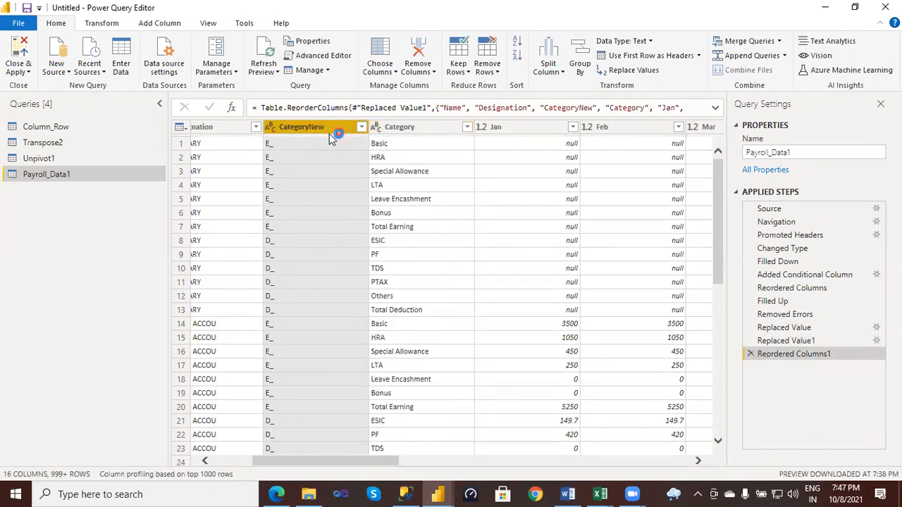
{"action": "left_click", "coordinate": [397, 129], "text": "ctrl"}
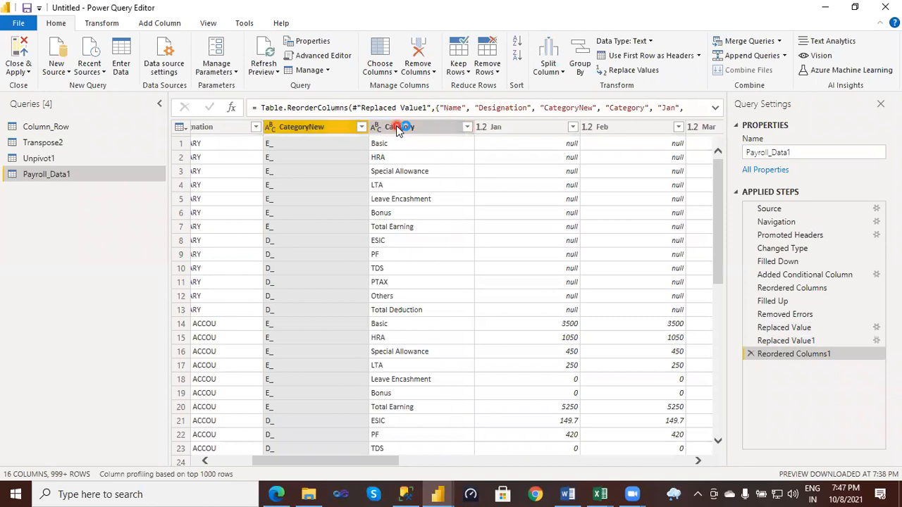
{"action": "right_click", "coordinate": [397, 130]}
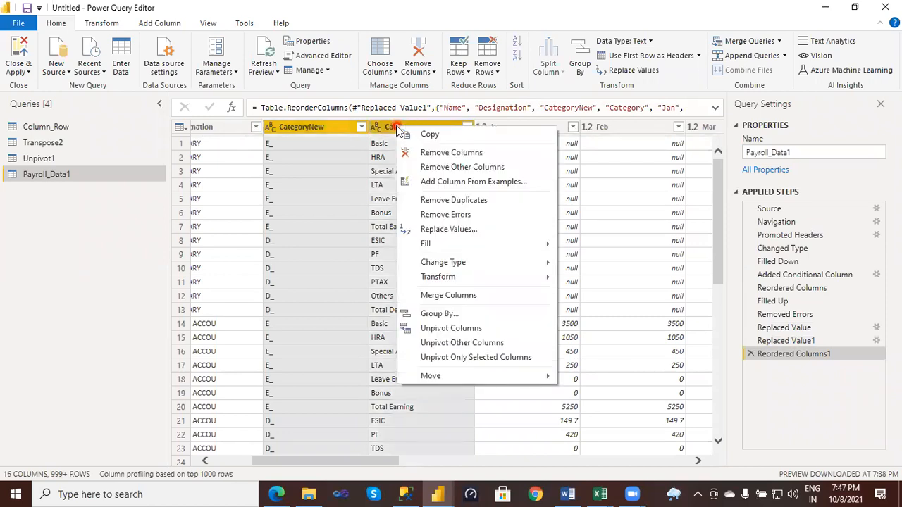
{"action": "left_click", "coordinate": [445, 294]}
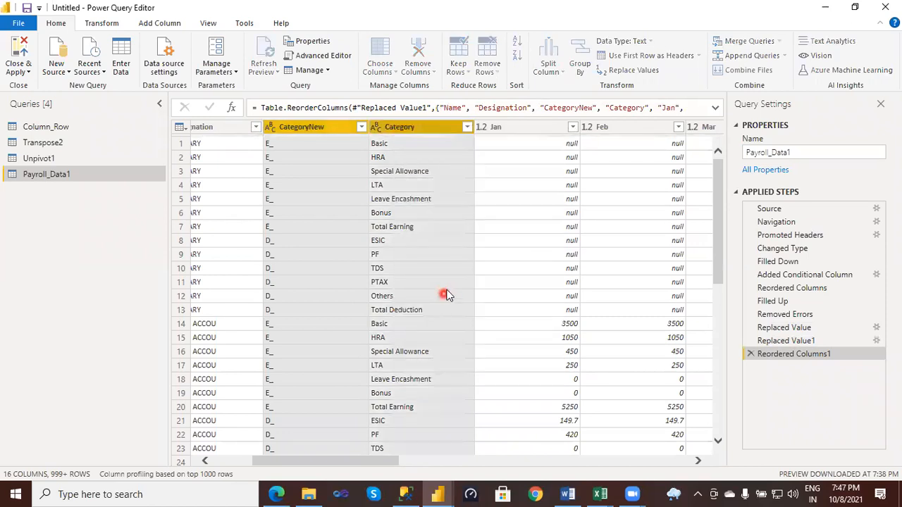
{"action": "left_click", "coordinate": [595, 299]}
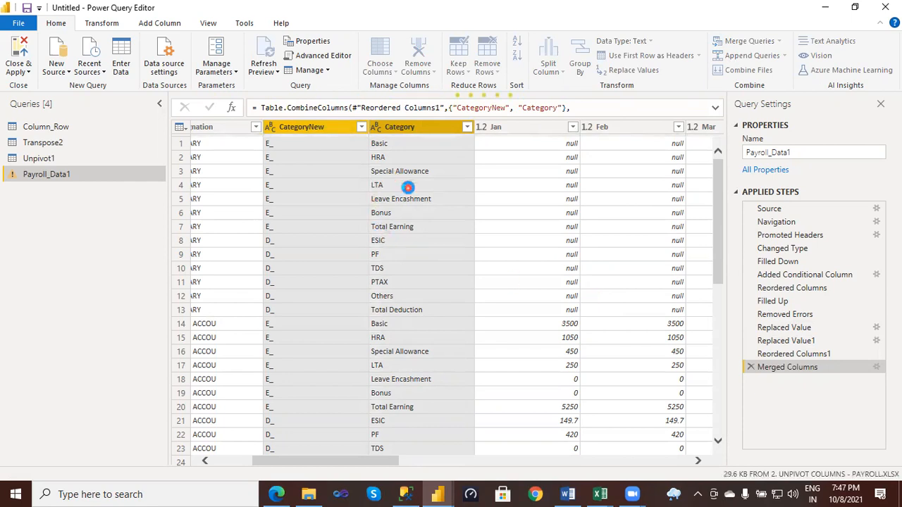
- Switch to the Excel payroll workbook and remove the yellow and green fill from rows 2 to 20 of the Columnar table
{"action": "left_click", "coordinate": [600, 494]}
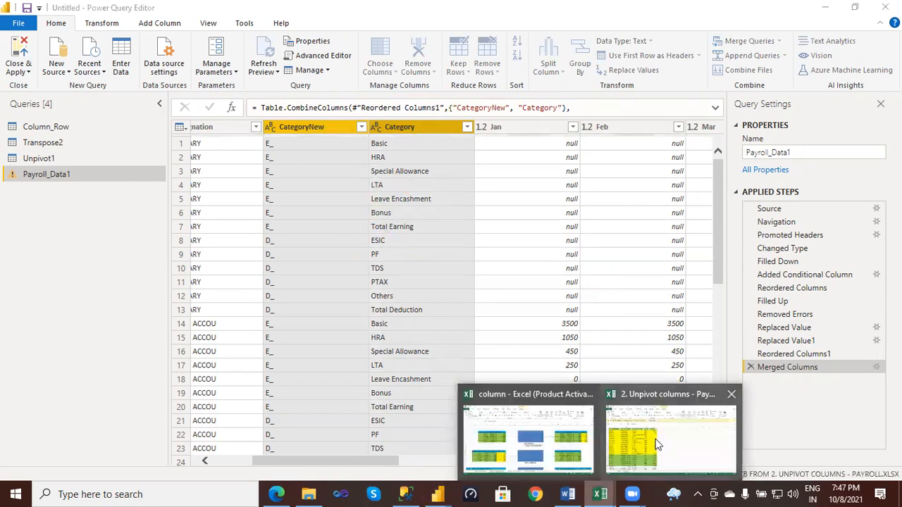
{"action": "left_click", "coordinate": [660, 443]}
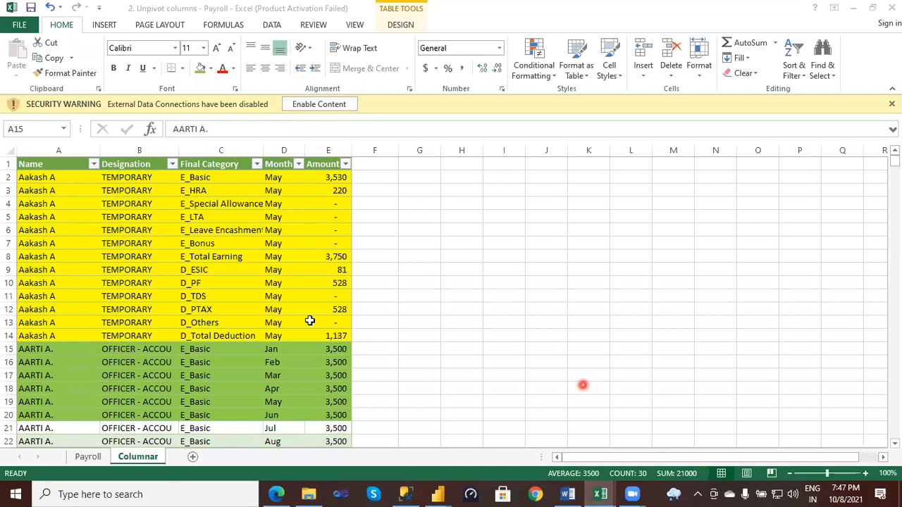
{"action": "left_click", "coordinate": [339, 336]}
{"action": "left_click", "coordinate": [71, 191], "text": "shift"}
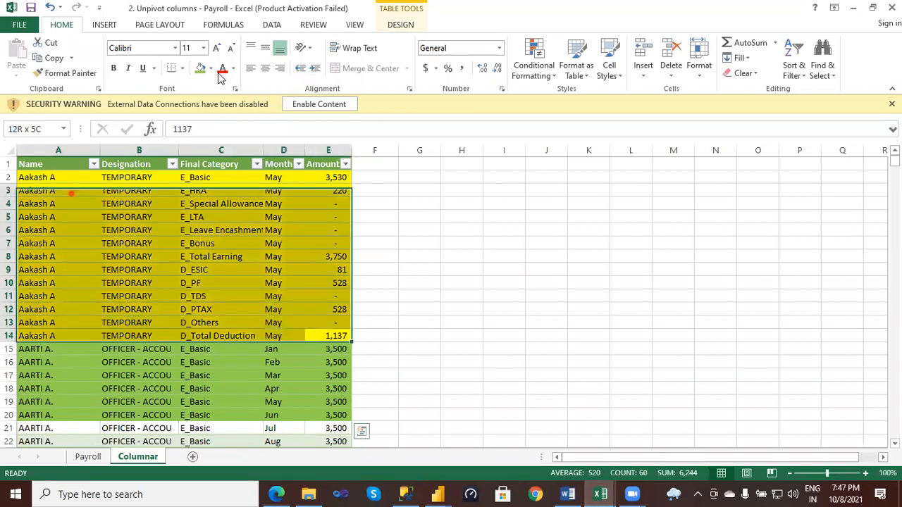
{"action": "left_click", "coordinate": [210, 69]}
{"action": "left_click", "coordinate": [288, 391]}
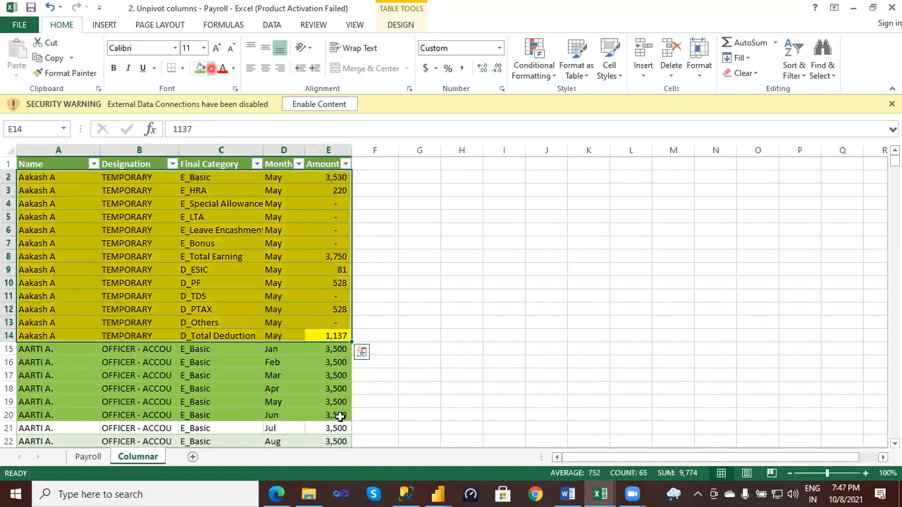
{"action": "left_click_drag", "start_coordinate": [340, 416], "coordinate": [40, 349]}
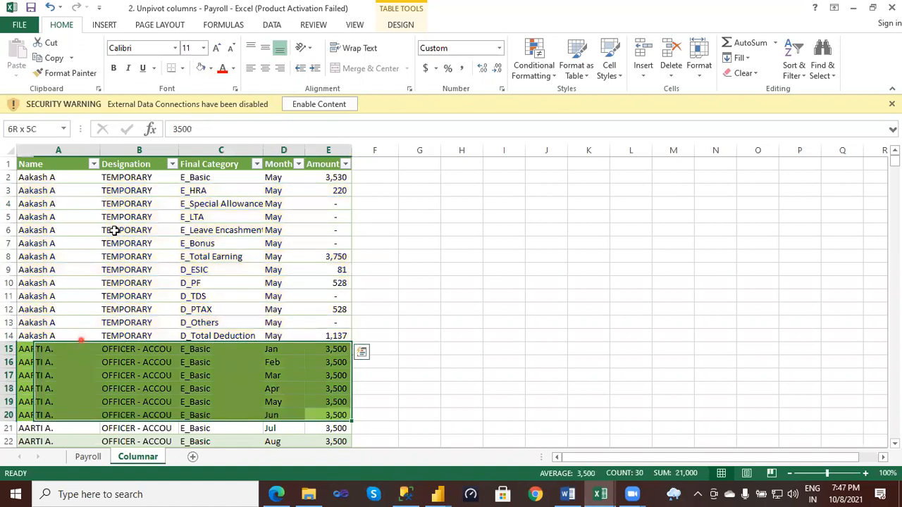
{"action": "left_click", "coordinate": [201, 69]}
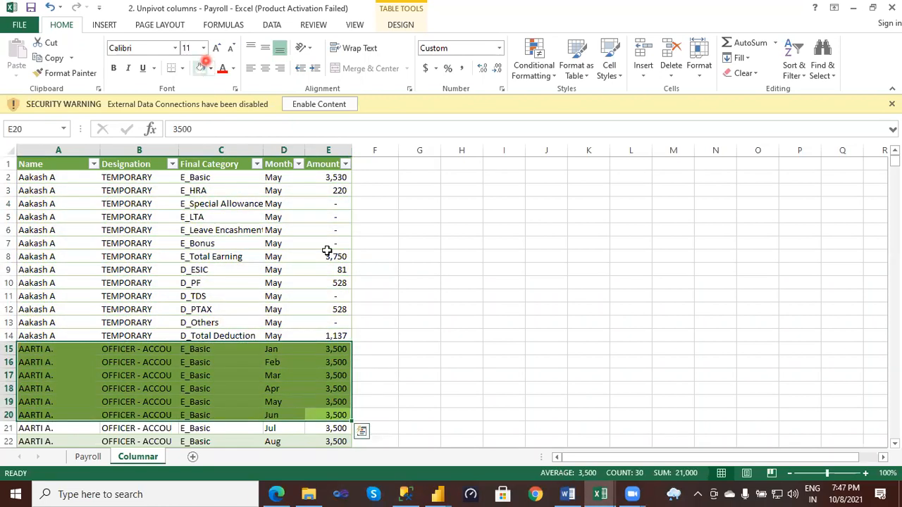
{"action": "left_click", "coordinate": [420, 323]}
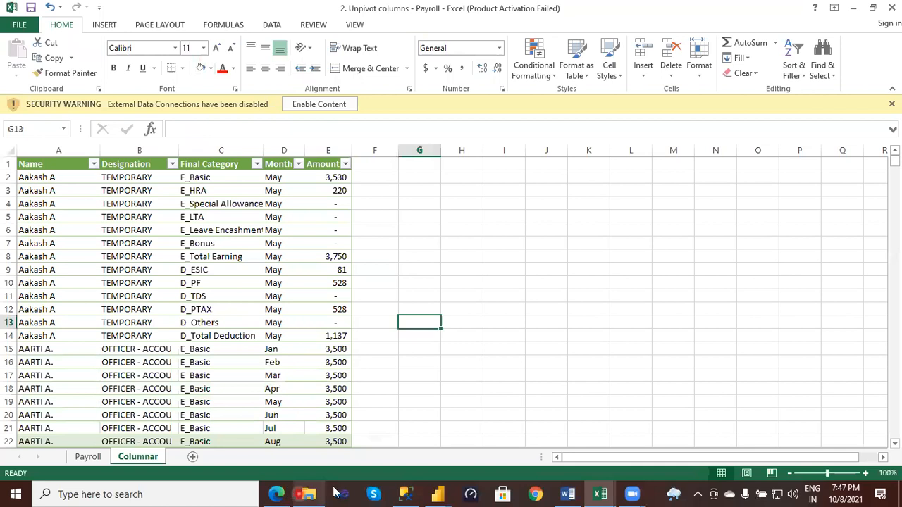
- Return to the Power Query Editor and rename the Merged column as Category
{"action": "left_click", "coordinate": [442, 493]}
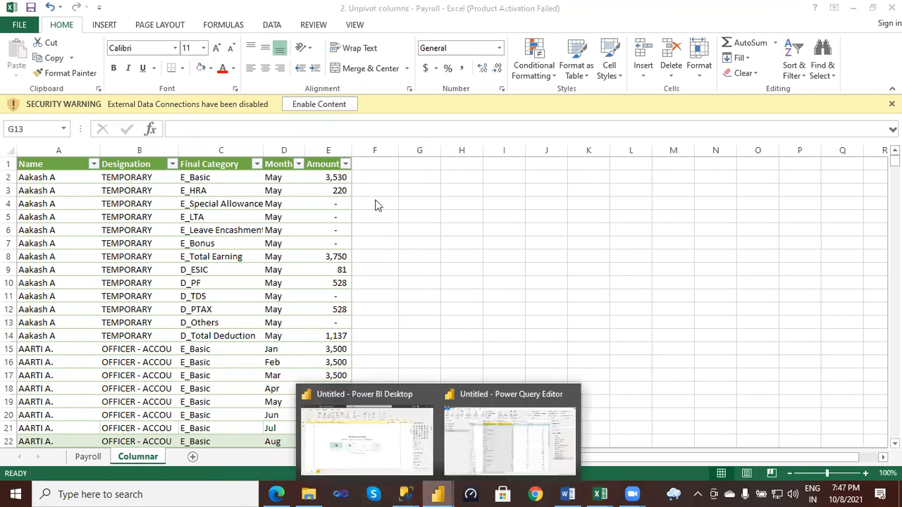
{"action": "left_click", "coordinate": [510, 439]}
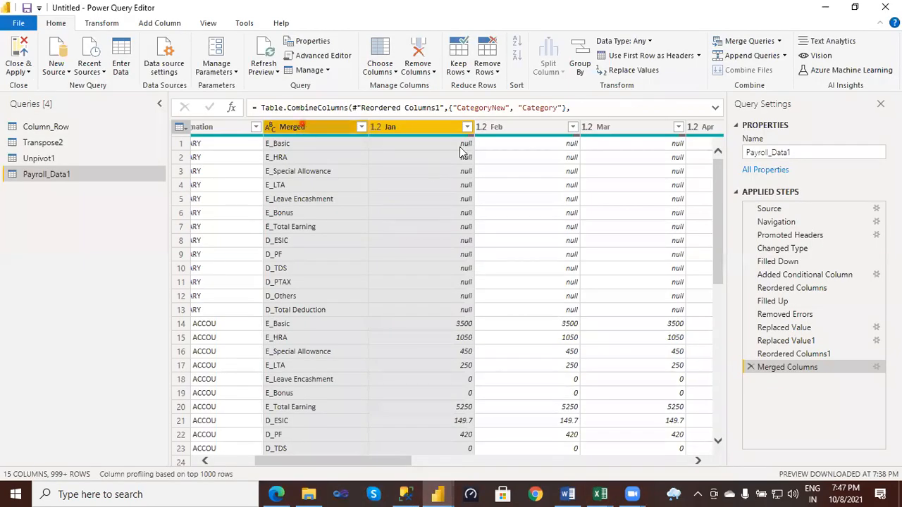
{"action": "double_click", "coordinate": [303, 124]}
{"action": "key", "text": "BackSpace"}
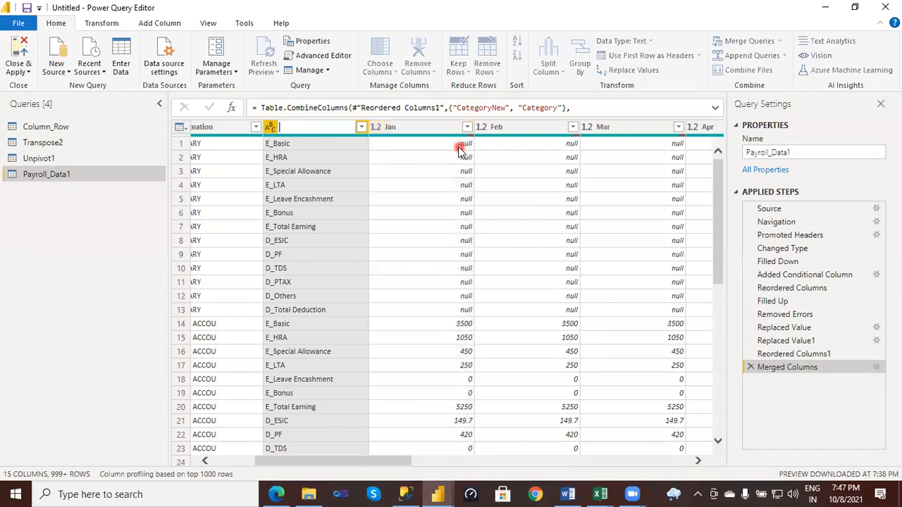
{"action": "type", "text": "Category"}
{"action": "key", "text": "Return"}
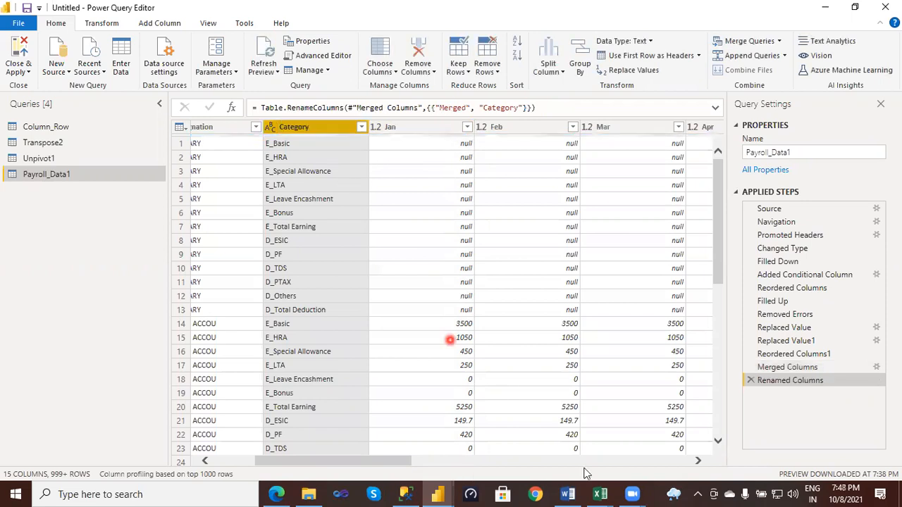
- Examine the Month column of the Columnar sheet in Excel as the target layout, returning to the Power Query Editor
{"action": "mouse_move", "coordinate": [379, 463]}
{"action": "left_mouse_down"}
{"action": "mouse_move", "coordinate": [418, 456]}
{"action": "mouse_move", "coordinate": [363, 458]}
{"action": "left_mouse_up"}
{"action": "left_click", "coordinate": [603, 493]}
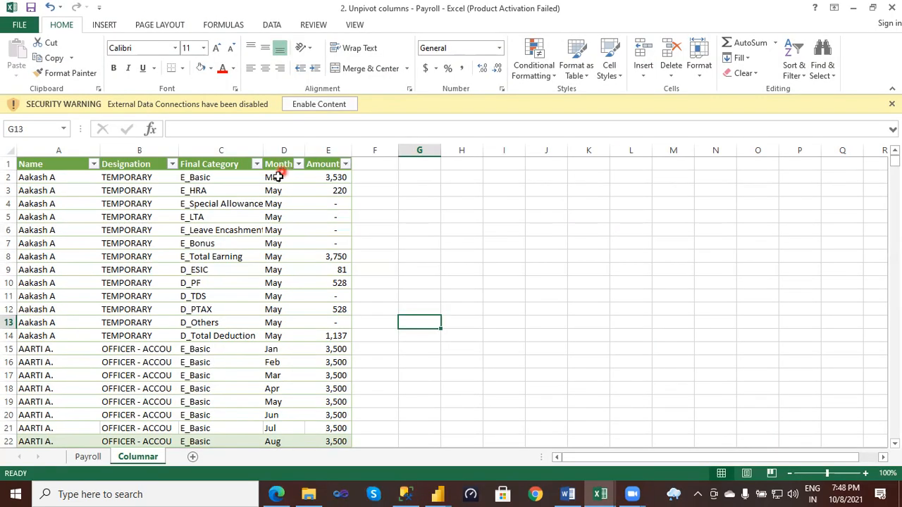
{"action": "left_click", "coordinate": [278, 177]}
{"action": "left_click", "coordinate": [280, 217], "text": "shift"}
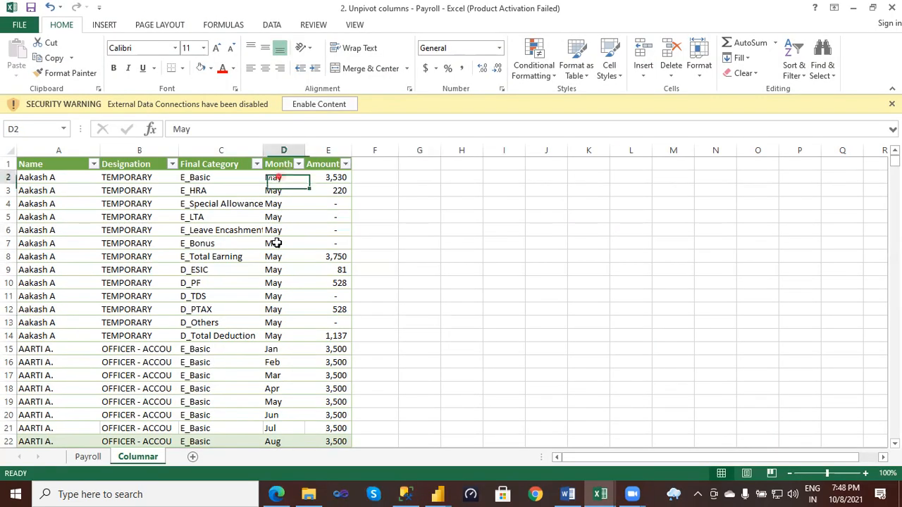
{"action": "left_click", "coordinate": [271, 322], "text": "shift"}
{"action": "left_click", "coordinate": [272, 362], "text": "shift"}
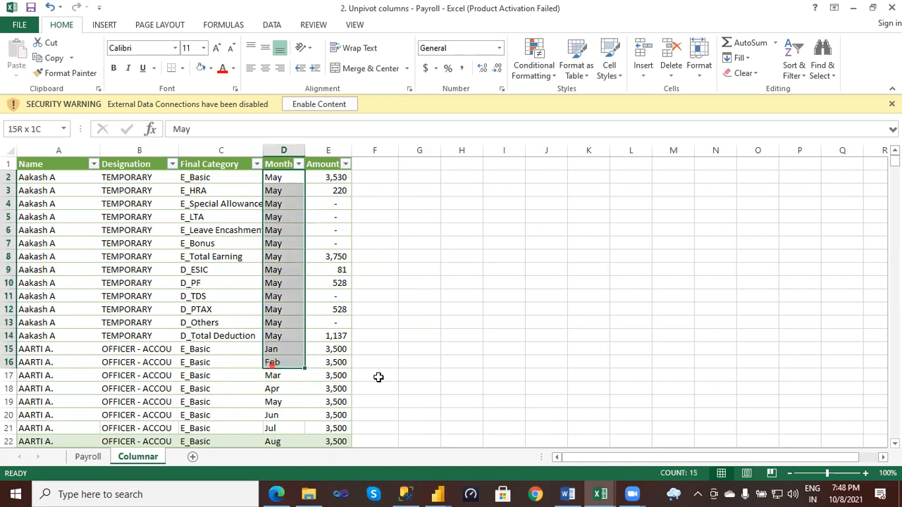
{"action": "left_click_drag", "start_coordinate": [272, 365], "coordinate": [272, 375]}
{"action": "left_click", "coordinate": [498, 442]}
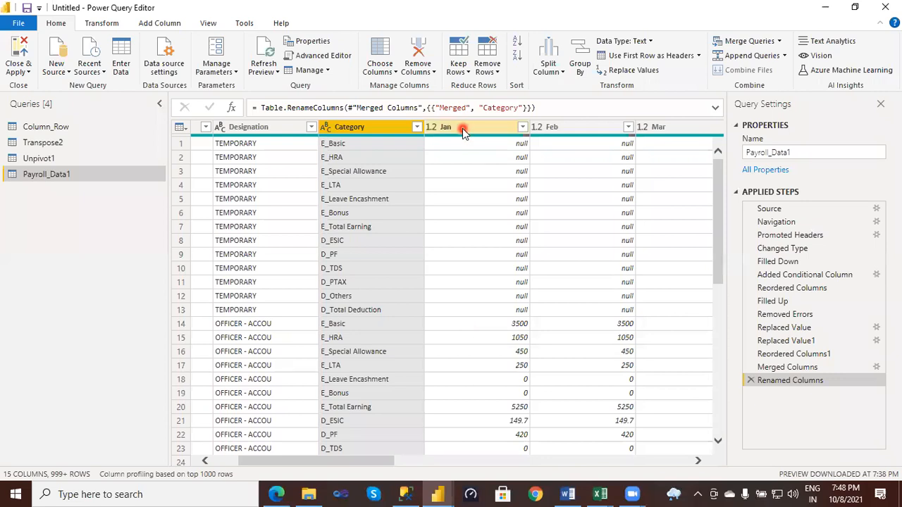
{"action": "left_click", "coordinate": [462, 128]}
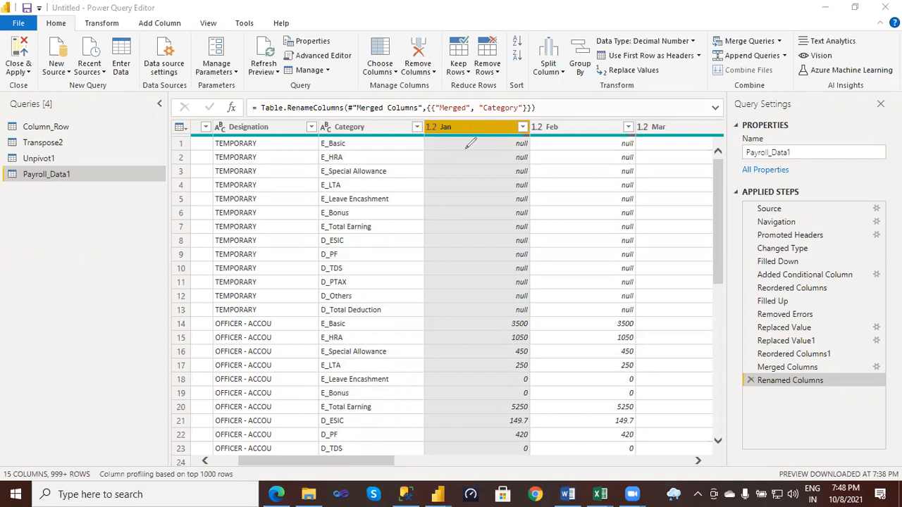
{"action": "left_click_drag", "start_coordinate": [406, 149], "coordinate": [468, 129]}
{"action": "mouse_move", "coordinate": [558, 129]}
{"action": "left_mouse_down"}
{"action": "mouse_move", "coordinate": [557, 157]}
{"action": "mouse_move", "coordinate": [408, 163]}
{"action": "left_mouse_up"}
{"action": "left_click_drag", "start_coordinate": [659, 130], "coordinate": [657, 187]}
{"action": "left_click_drag", "start_coordinate": [416, 186], "coordinate": [416, 188]}
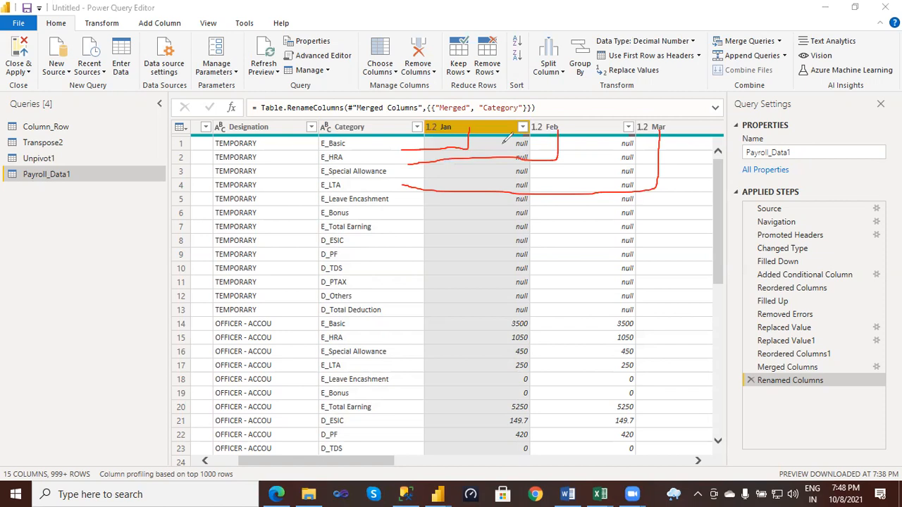
{"action": "left_click", "coordinate": [503, 143]}
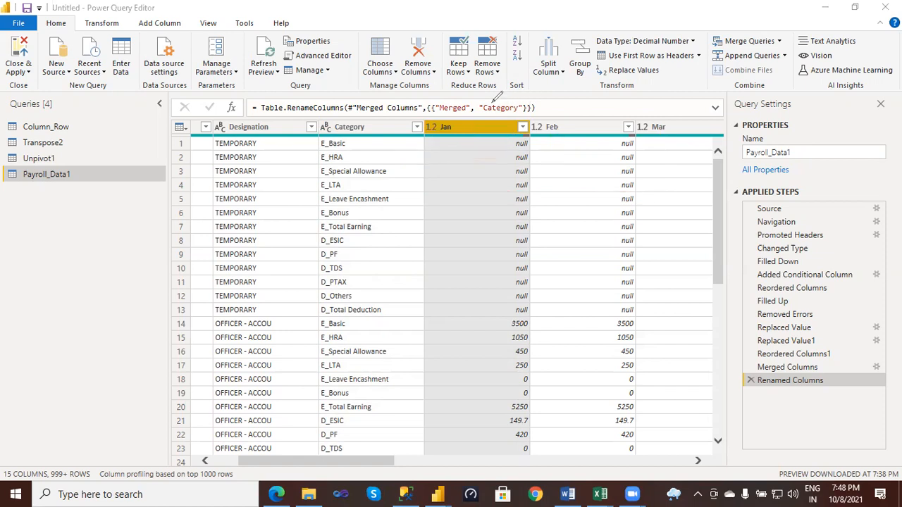
- Select the month columns from Jan to Dec and unpivot them into attribute and value columns
{"action": "left_click", "coordinate": [483, 127]}
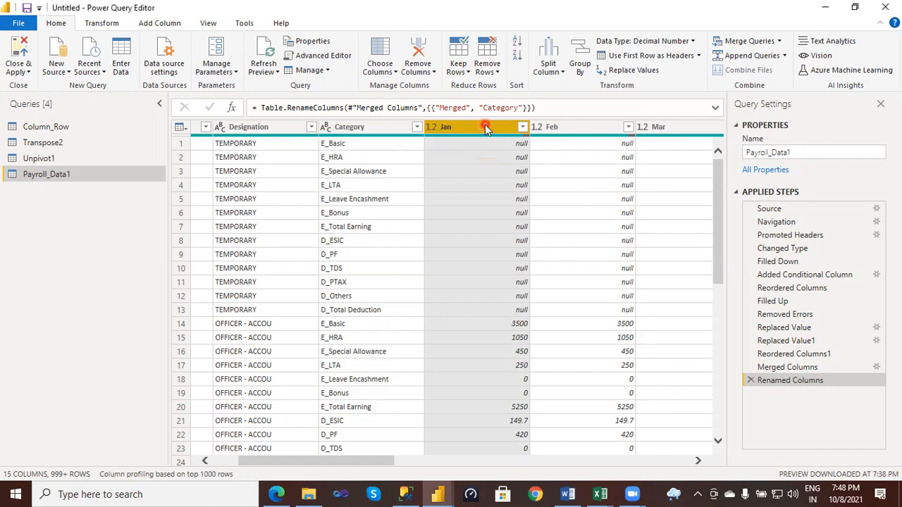
{"action": "left_click", "coordinate": [562, 130], "text": "ctrl"}
{"action": "left_click", "coordinate": [666, 131], "text": "ctrl"}
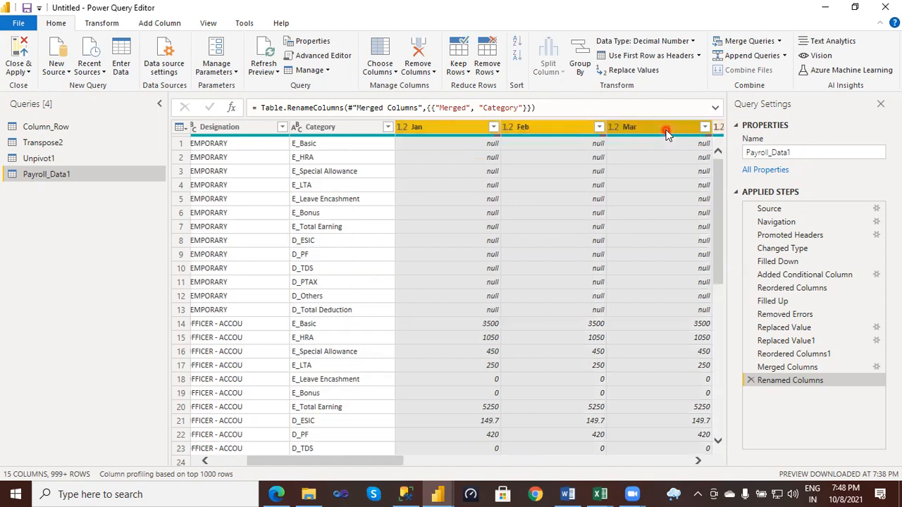
{"action": "left_click", "coordinate": [717, 131], "text": "ctrl"}
{"action": "left_click_drag", "start_coordinate": [717, 130], "coordinate": [677, 127]}
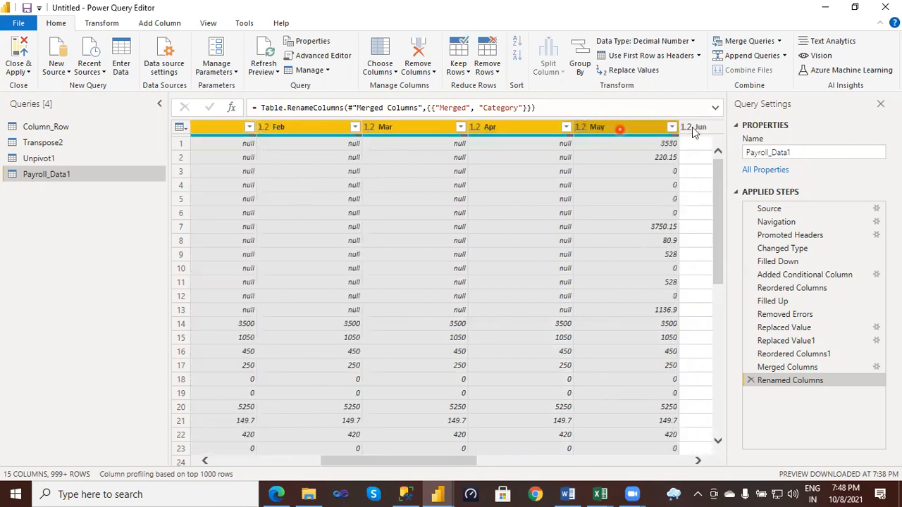
{"action": "left_click", "coordinate": [717, 129], "text": "ctrl"}
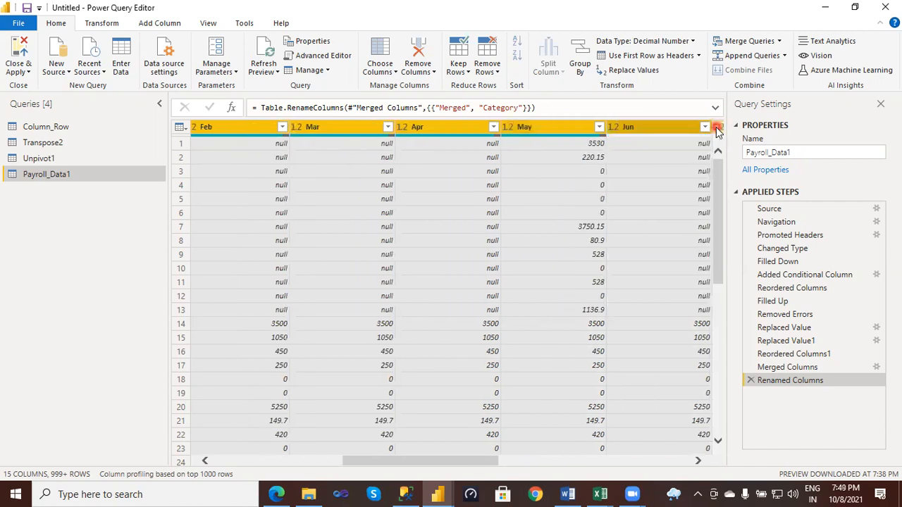
{"action": "left_click", "coordinate": [719, 131], "text": "ctrl"}
{"action": "left_click", "coordinate": [718, 130], "text": "ctrl"}
{"action": "left_click", "coordinate": [719, 130], "text": "ctrl"}
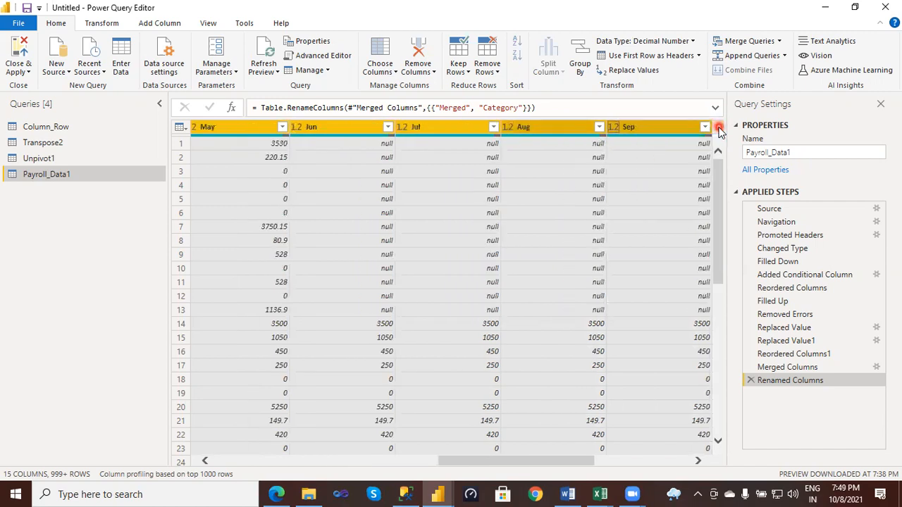
{"action": "left_click", "coordinate": [718, 130], "text": "ctrl"}
{"action": "left_click", "coordinate": [718, 131], "text": "ctrl"}
{"action": "left_click", "coordinate": [718, 130], "text": "ctrl"}
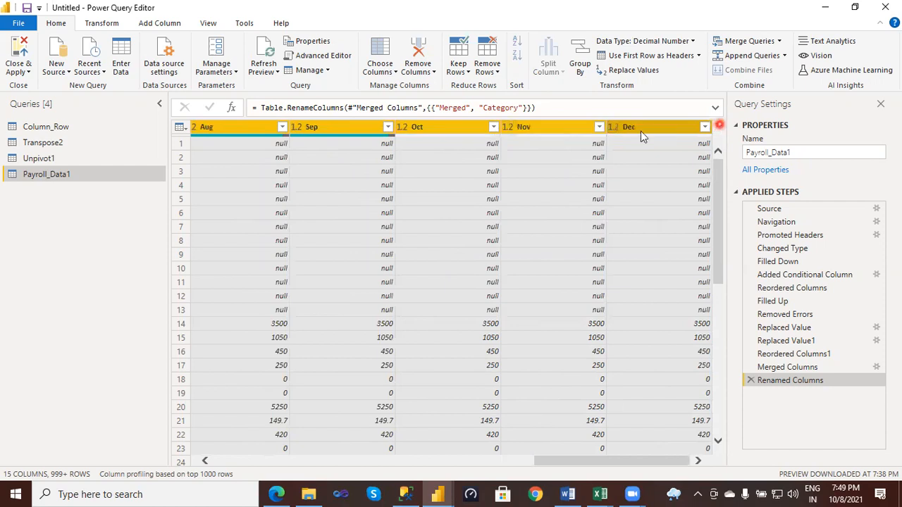
{"action": "left_click", "coordinate": [634, 131], "text": "ctrl"}
{"action": "right_click", "coordinate": [636, 132]}
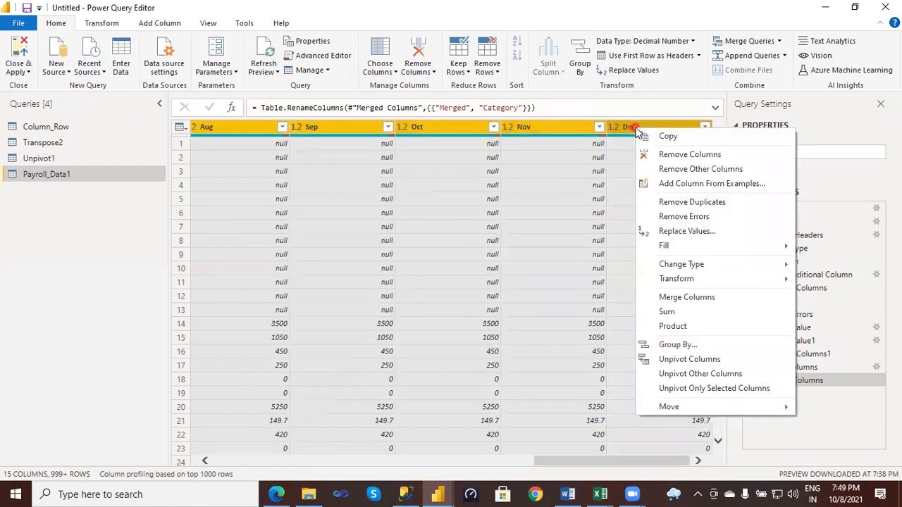
{"action": "left_click", "coordinate": [684, 361]}
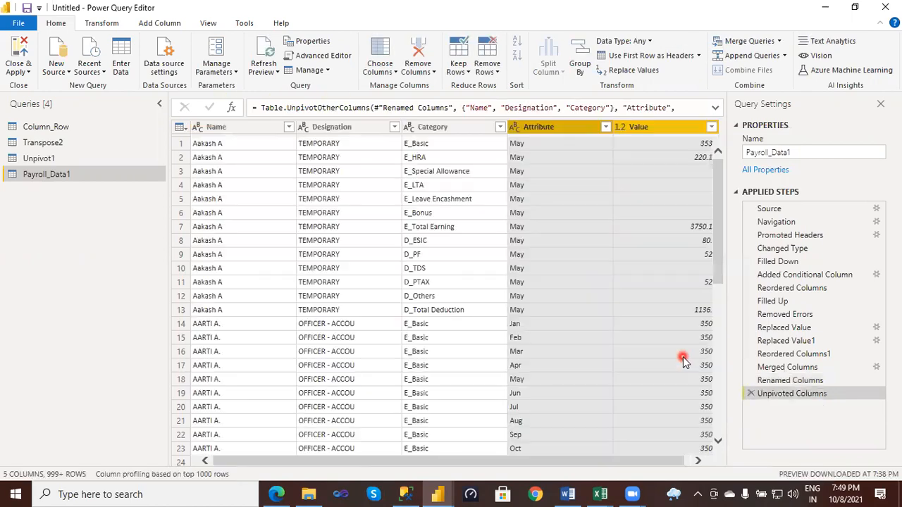
- Rename the Attribute column as Month
{"action": "double_click", "coordinate": [556, 128]}
{"action": "key", "text": "BackSpace"}
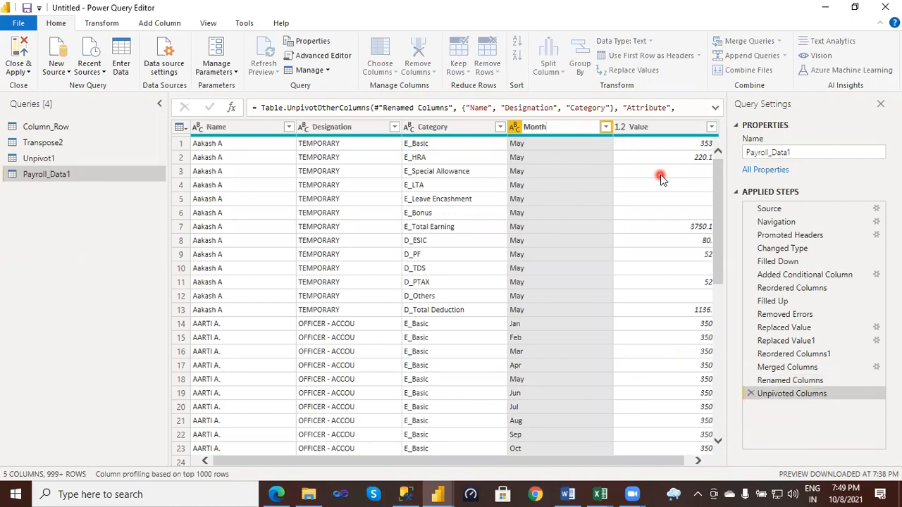
{"action": "type", "text": "Month"}
{"action": "key", "text": "Return"}
- Rename the Value column as Amount
{"action": "left_click", "coordinate": [641, 129]}
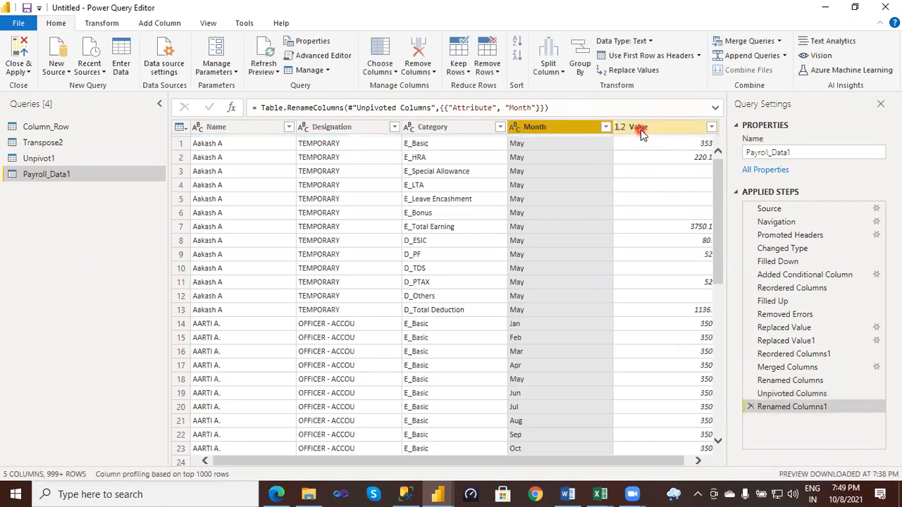
{"action": "double_click", "coordinate": [641, 129]}
{"action": "type", "text": "Amoun"}
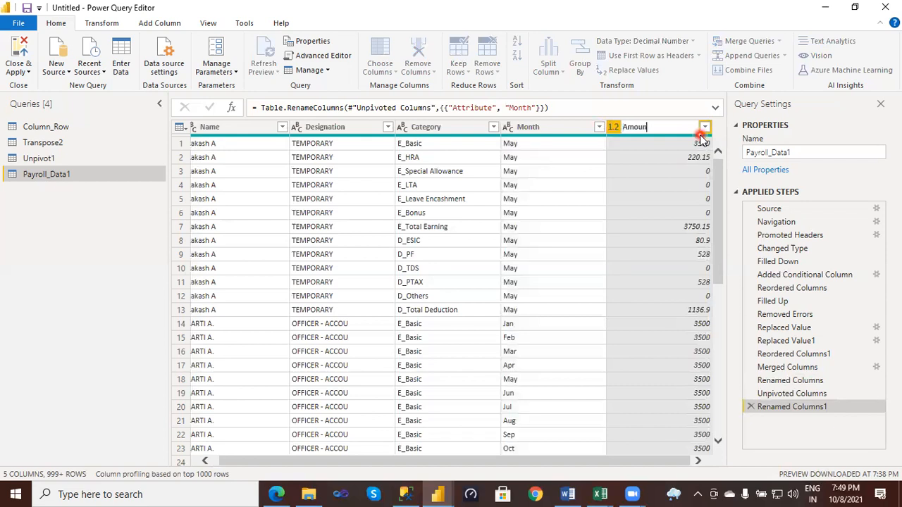
{"action": "type", "text": "t"}
{"action": "key", "text": "Return"}
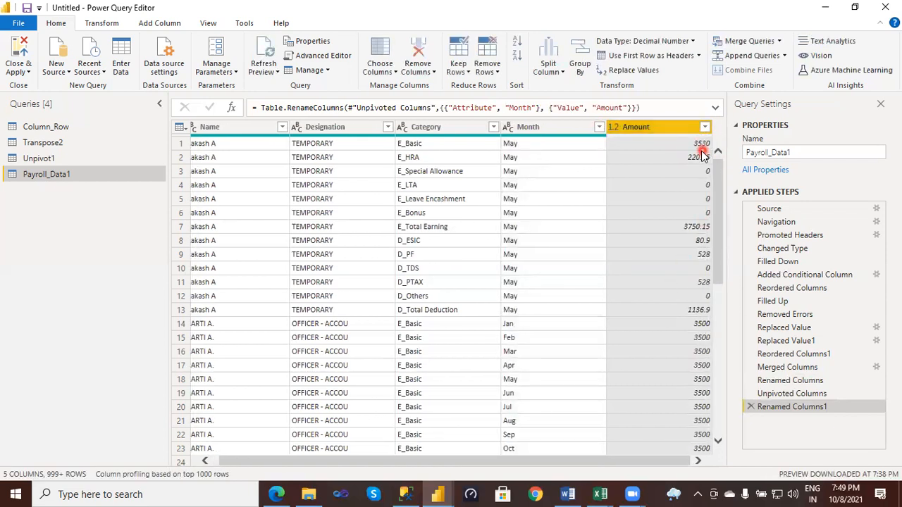
- Compare the first record's Amount and Name in Payroll_Data1 with the Columnar sheet in Excel, returning to the Power Query Editor to check the columns
{"action": "left_click", "coordinate": [702, 144]}
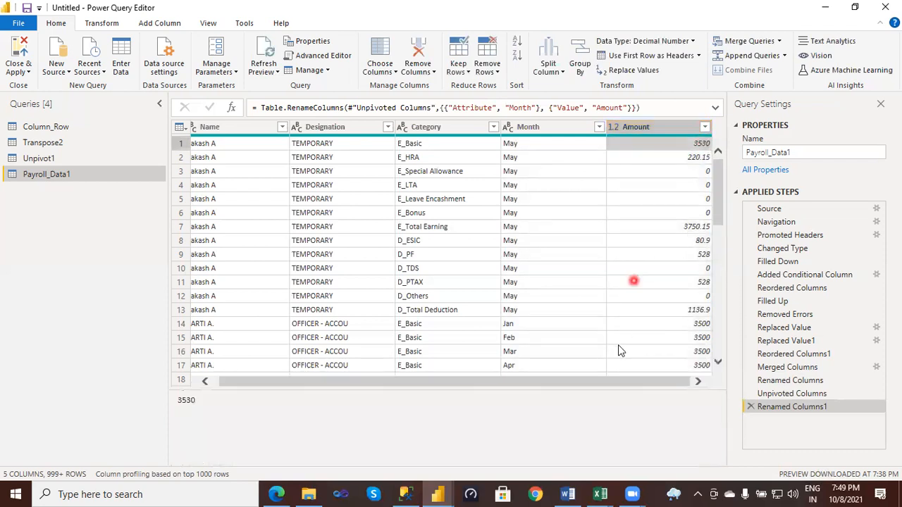
{"action": "mouse_move", "coordinate": [612, 494]}
{"action": "left_click", "coordinate": [640, 458]}
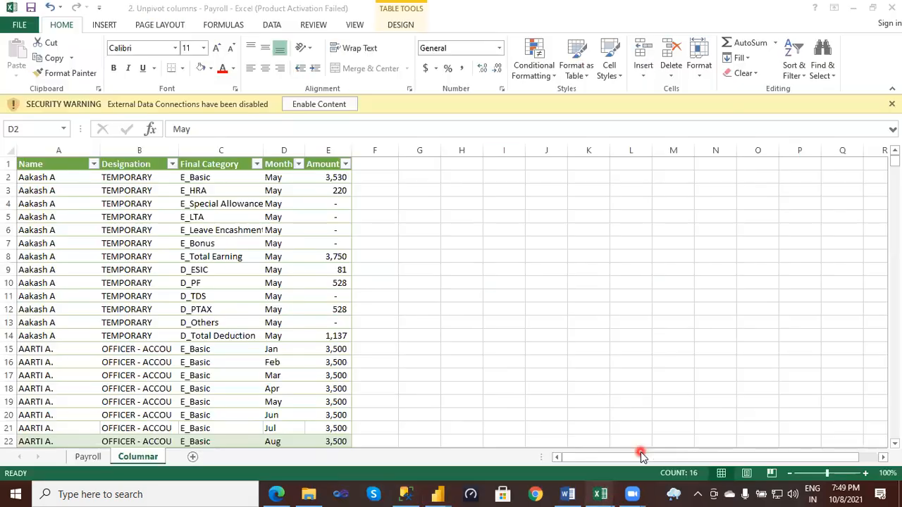
{"action": "left_click", "coordinate": [340, 177]}
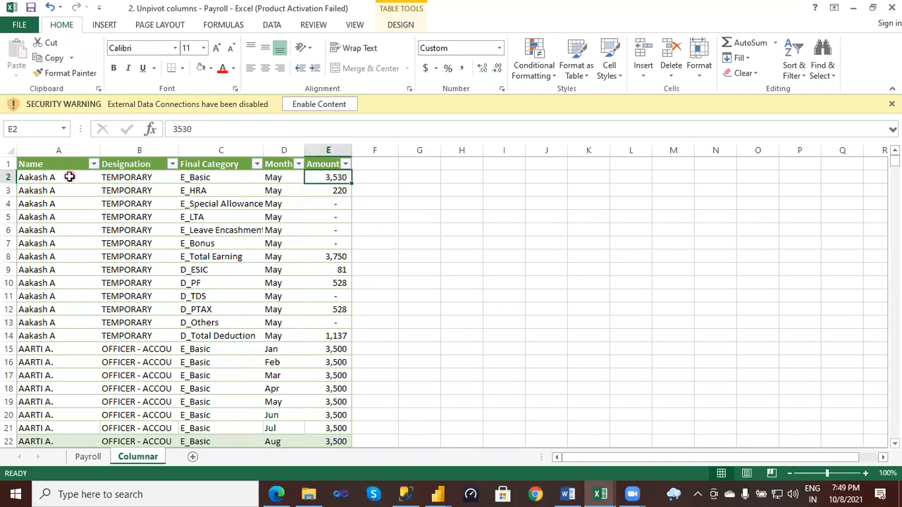
{"action": "left_click", "coordinate": [70, 177]}
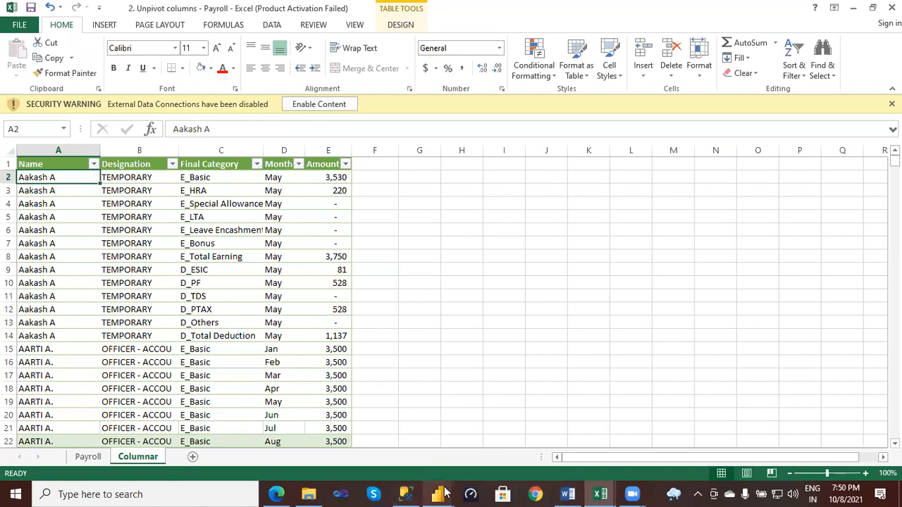
{"action": "mouse_move", "coordinate": [444, 492]}
{"action": "left_click", "coordinate": [483, 428]}
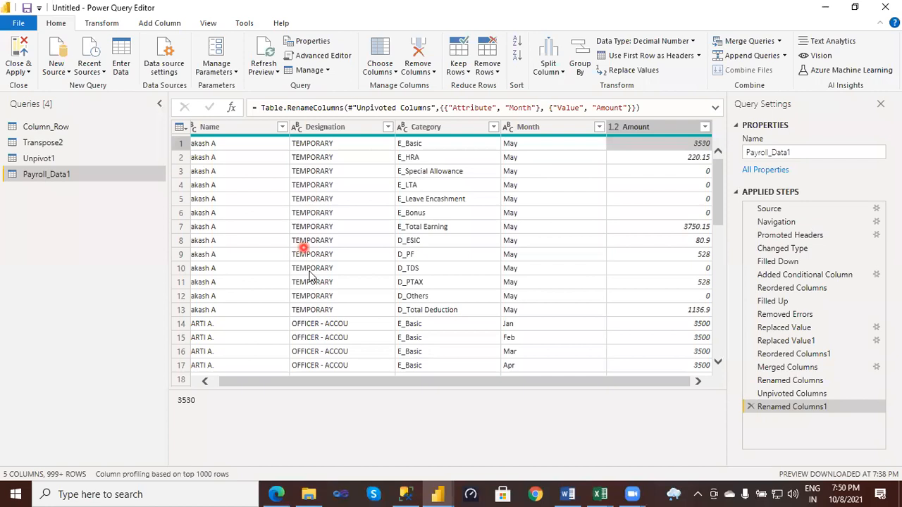
{"action": "left_click_drag", "start_coordinate": [354, 383], "coordinate": [247, 388]}
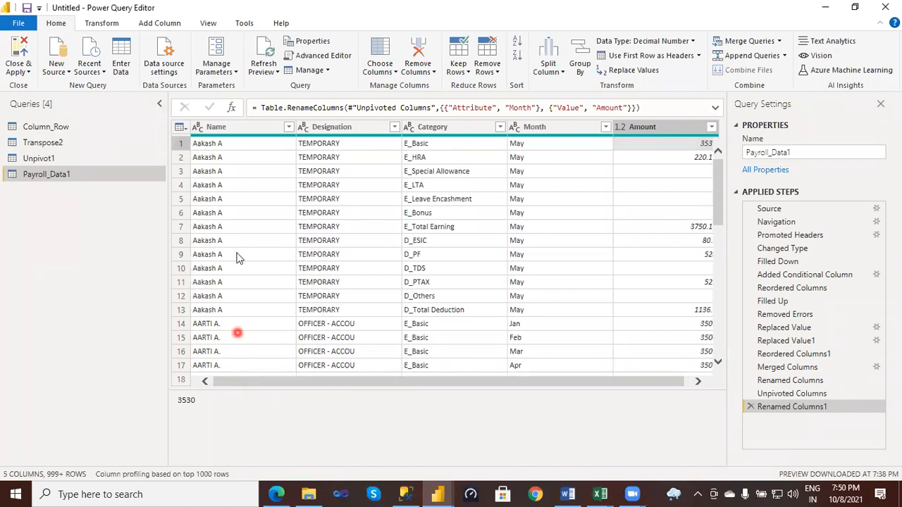
{"action": "left_click", "coordinate": [228, 144]}
{"action": "left_click_drag", "start_coordinate": [561, 381], "coordinate": [559, 378]}
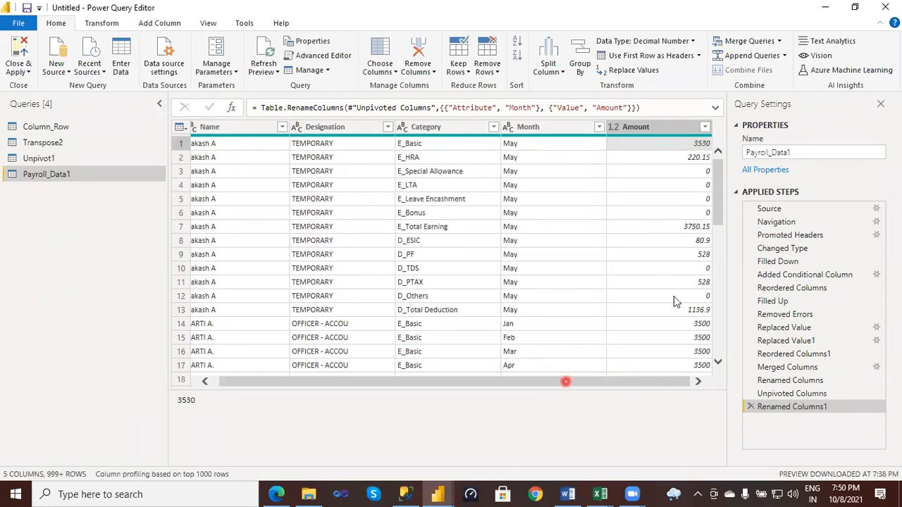
- Switch to the Columnar sheet in Excel, draw an arrow from the table to a box with bar and pie charts, and erase the annotations
{"action": "left_click", "coordinate": [600, 491]}
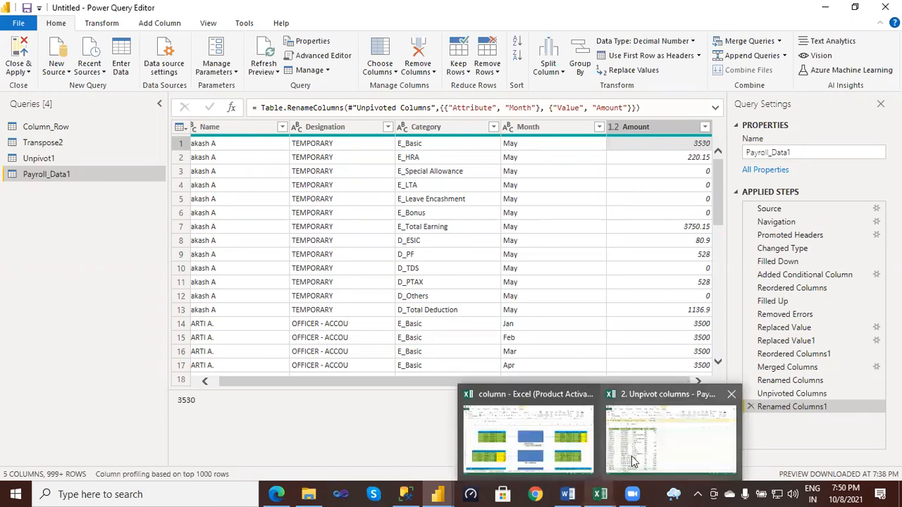
{"action": "left_click", "coordinate": [631, 462]}
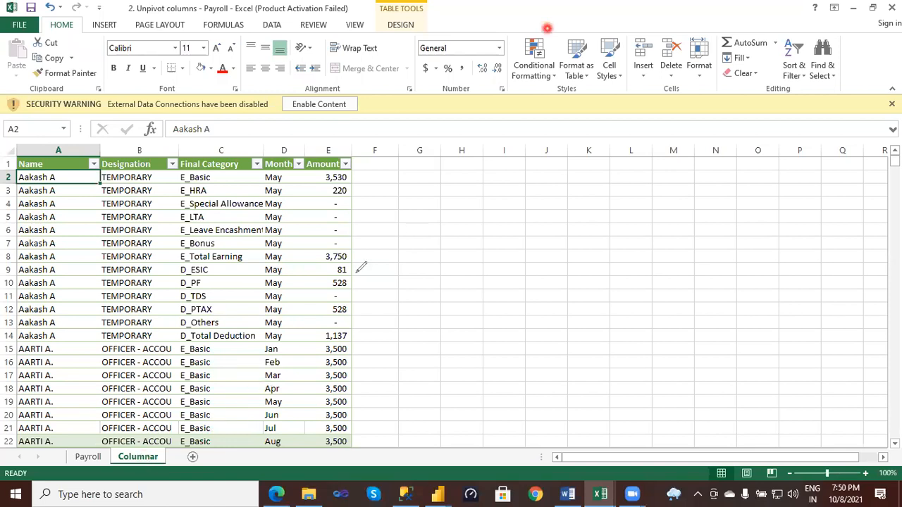
{"action": "left_click_drag", "start_coordinate": [343, 279], "coordinate": [486, 278]}
{"action": "mouse_move", "coordinate": [458, 255]}
{"action": "left_mouse_down"}
{"action": "mouse_move", "coordinate": [485, 279]}
{"action": "mouse_move", "coordinate": [474, 295]}
{"action": "left_mouse_up"}
{"action": "mouse_move", "coordinate": [485, 209]}
{"action": "left_mouse_down"}
{"action": "mouse_move", "coordinate": [476, 356]}
{"action": "mouse_move", "coordinate": [778, 340]}
{"action": "left_mouse_up"}
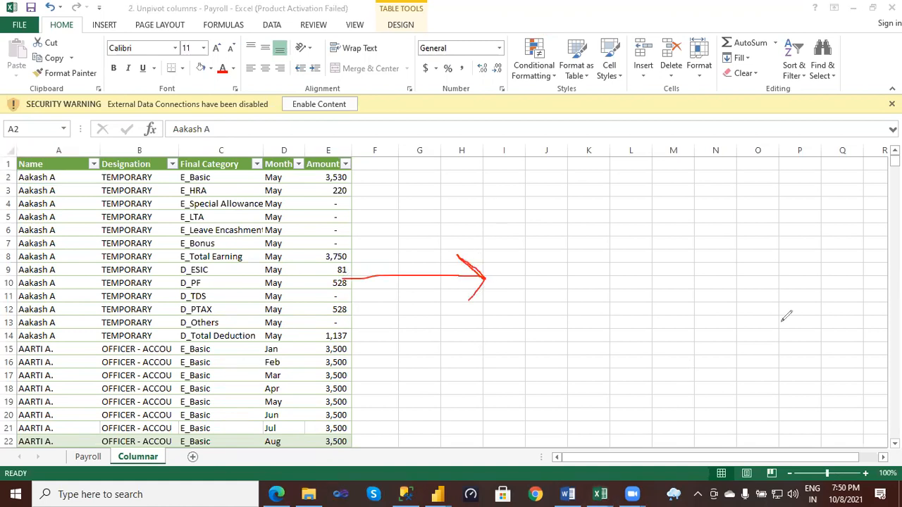
{"action": "mouse_move", "coordinate": [509, 175]}
{"action": "left_mouse_down"}
{"action": "mouse_move", "coordinate": [481, 222]}
{"action": "mouse_move", "coordinate": [552, 245]}
{"action": "mouse_move", "coordinate": [555, 299]}
{"action": "mouse_move", "coordinate": [607, 202]}
{"action": "mouse_move", "coordinate": [627, 234]}
{"action": "left_mouse_up"}
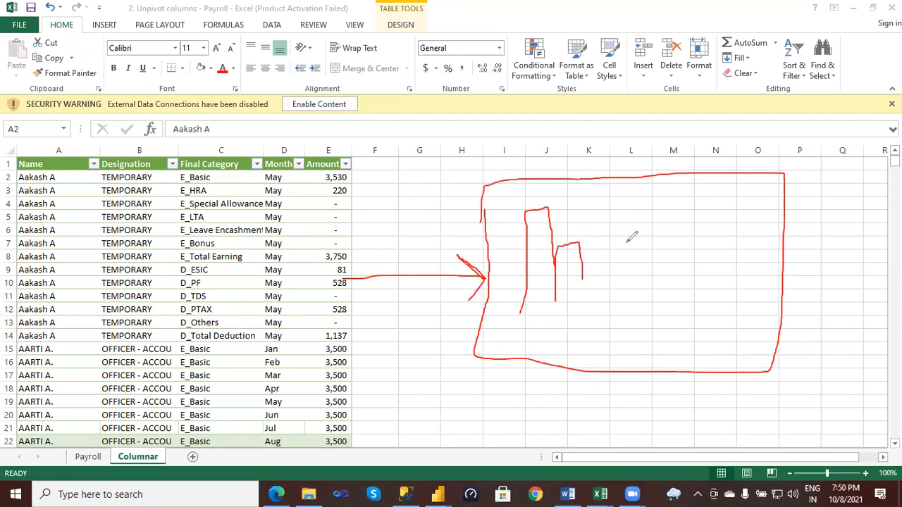
{"action": "mouse_move", "coordinate": [719, 222]}
{"action": "left_mouse_down"}
{"action": "mouse_move", "coordinate": [707, 315]}
{"action": "mouse_move", "coordinate": [758, 279]}
{"action": "left_mouse_up"}
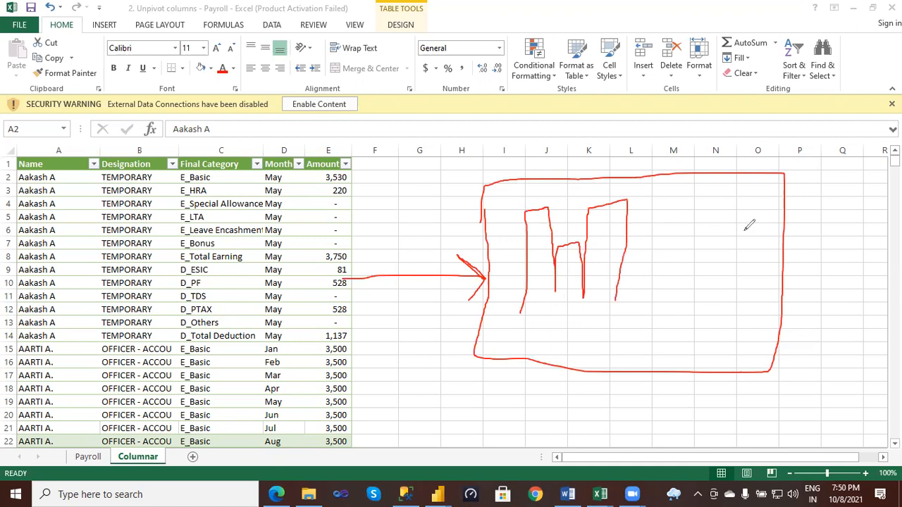
{"action": "mouse_move", "coordinate": [703, 284]}
{"action": "left_mouse_down"}
{"action": "mouse_move", "coordinate": [691, 292]}
{"action": "mouse_move", "coordinate": [742, 307]}
{"action": "left_mouse_up"}
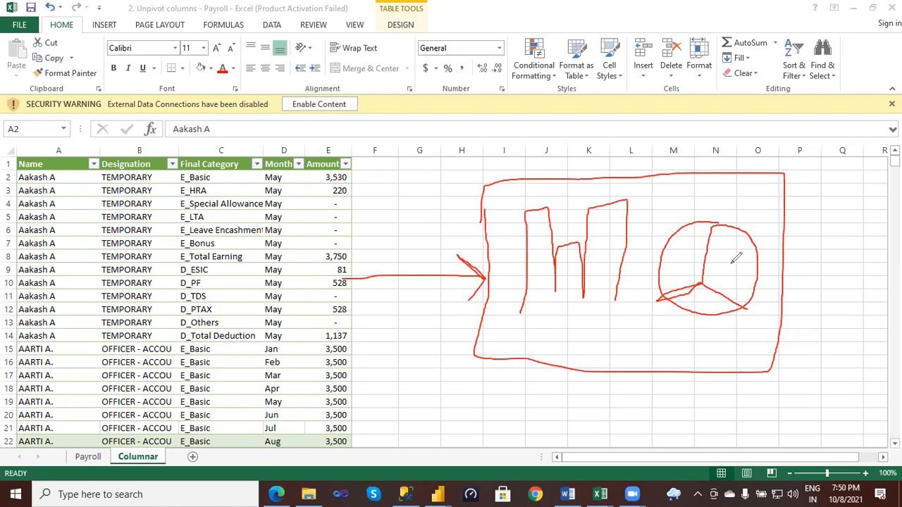
{"action": "key", "text": "e"}
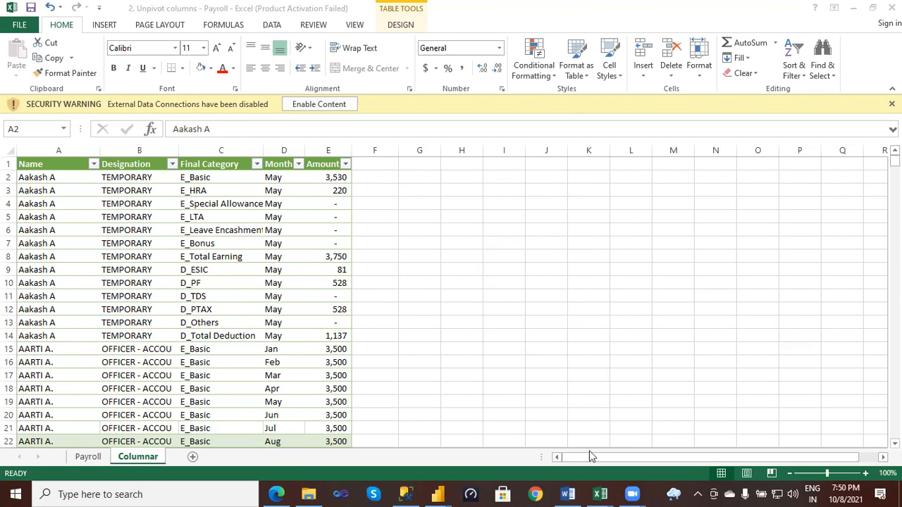
- Switch to the Column transformations Responsibility & IQ's document in Word and review the list of column transformations at its beginning
{"action": "mouse_move", "coordinate": [597, 491]}
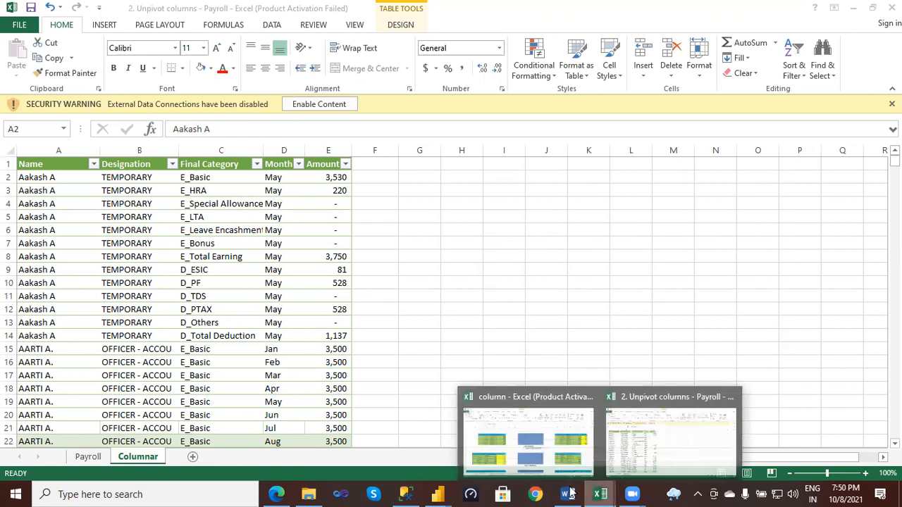
{"action": "left_click", "coordinate": [519, 413]}
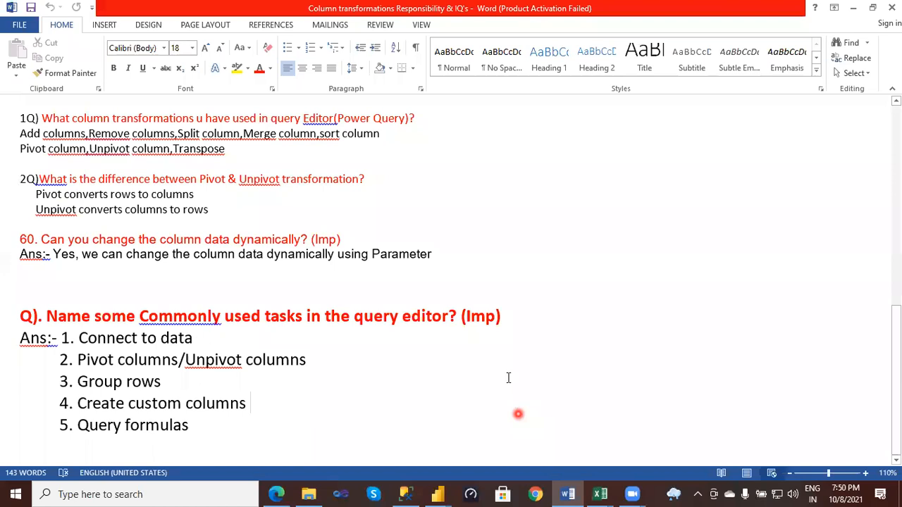
{"action": "scroll", "coordinate": [508, 378], "scroll_direction": "up", "scroll_amount": 8}
{"action": "scroll", "coordinate": [507, 377], "scroll_direction": "up", "scroll_amount": 4}
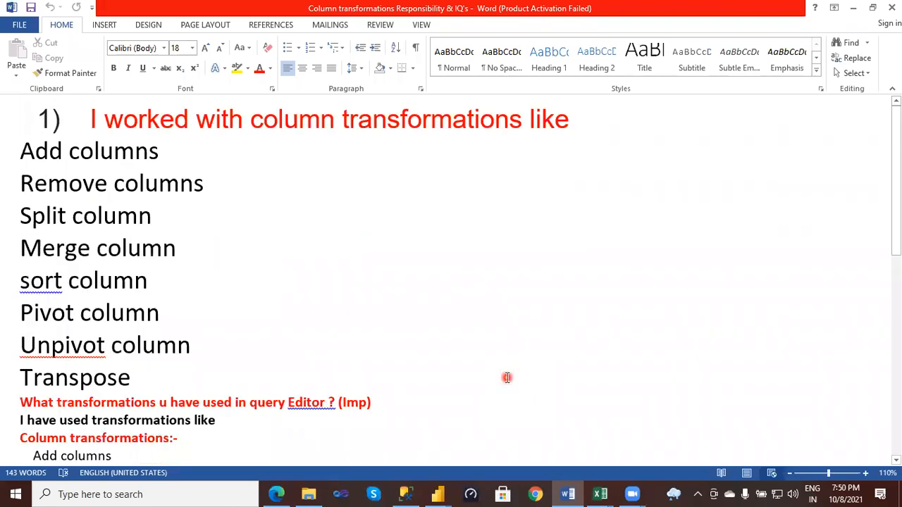